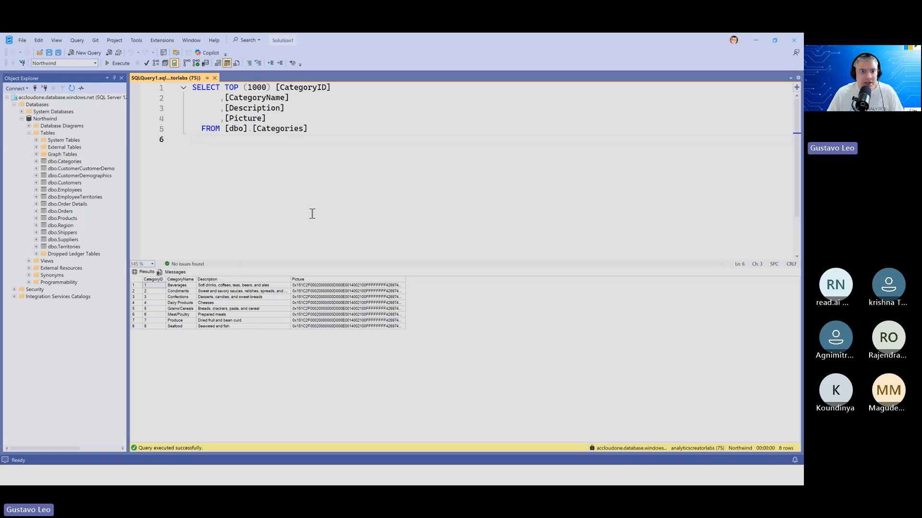
key("Return")
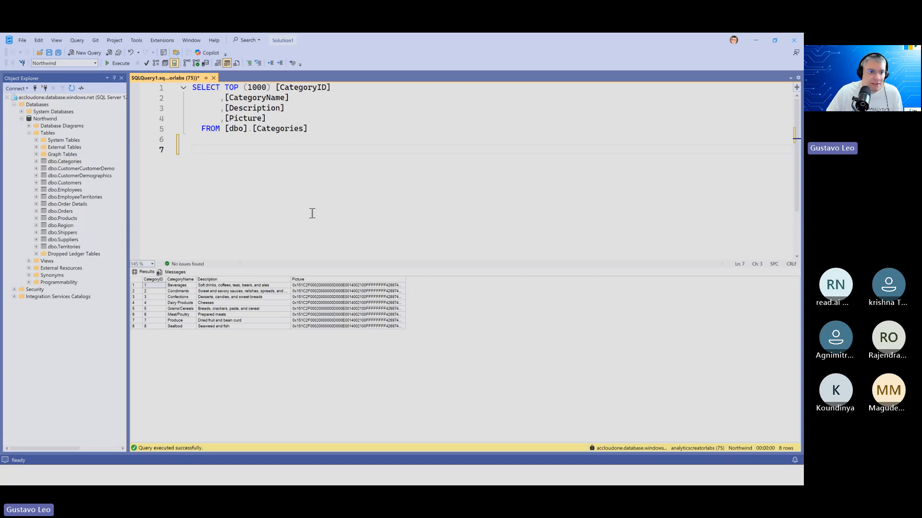
left_click(122, 63)
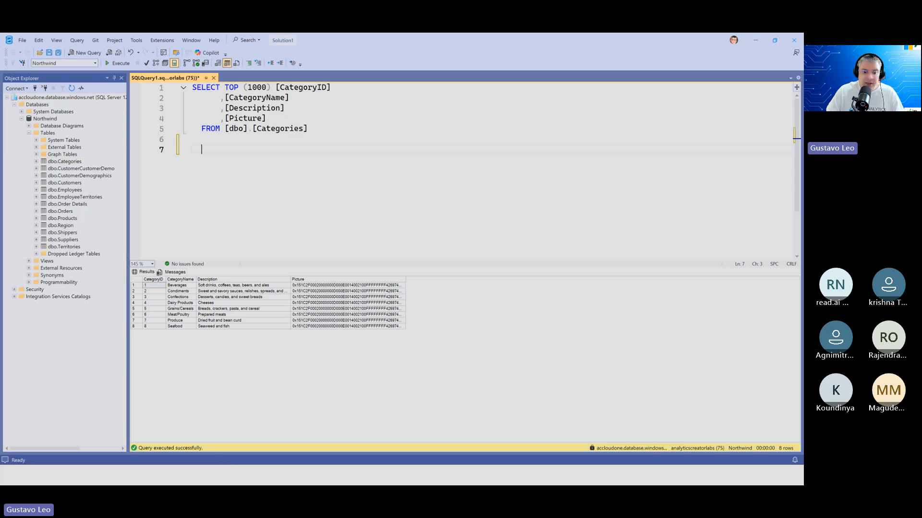
Switch to AnalyticsCreator and close it without saving the FabricNorthwind repository
mouse_move(300, 480)
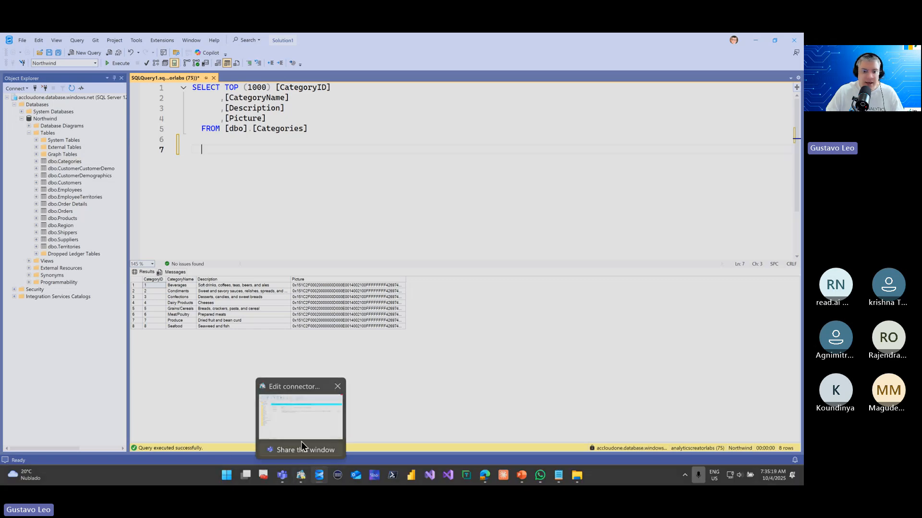
left_click(305, 479)
left_click(311, 228)
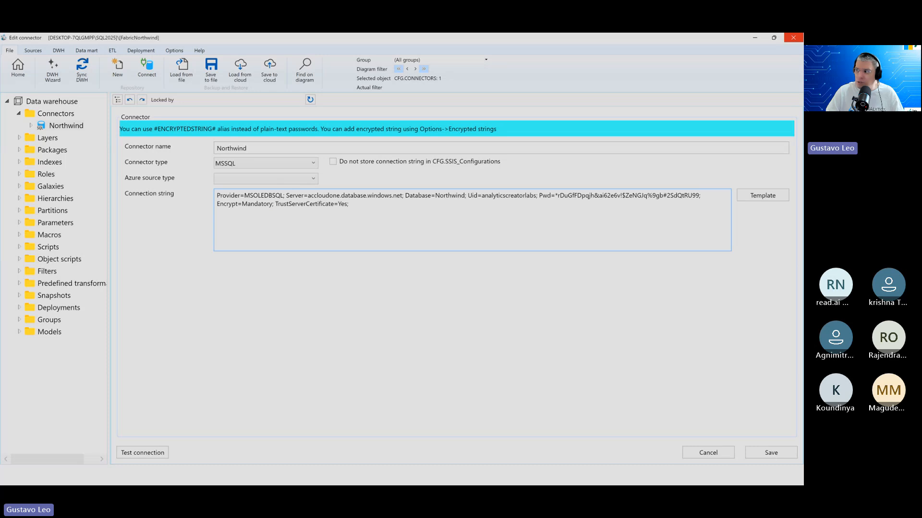
left_click(793, 37)
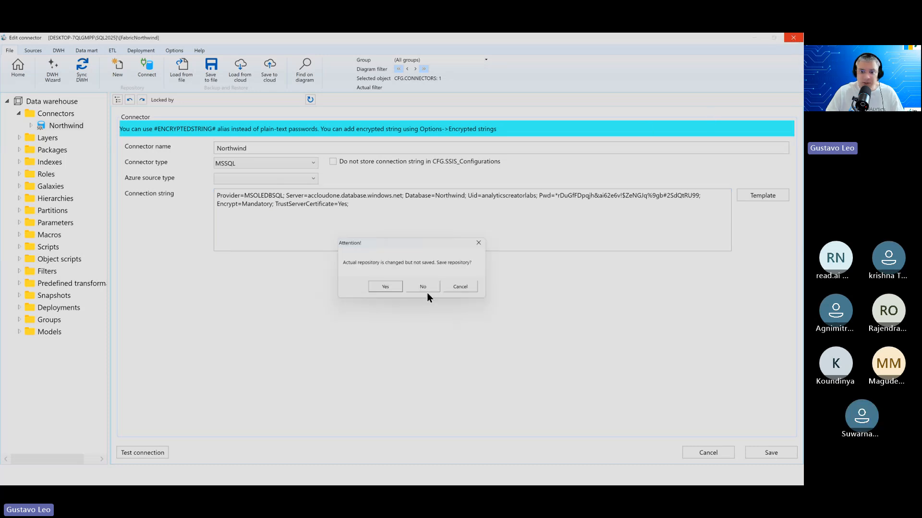
left_click(427, 291)
left_click(413, 277)
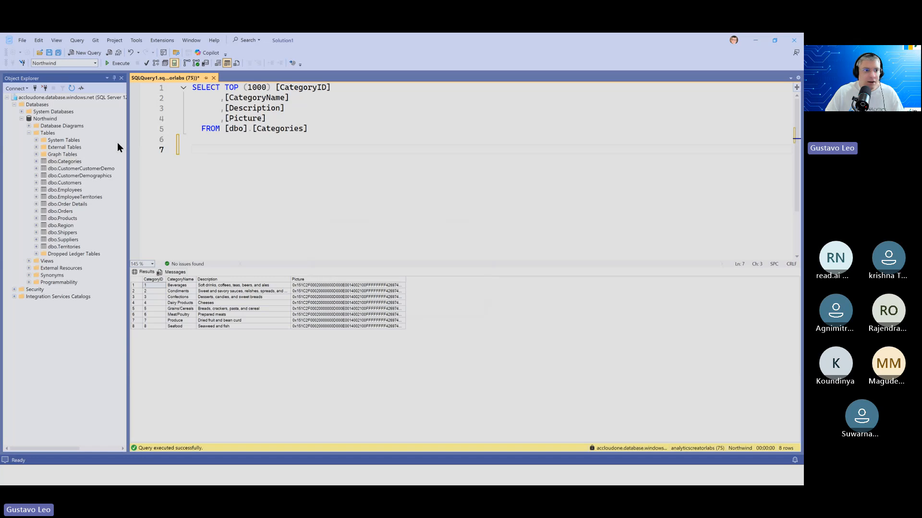
Connect Object Explorer to the recent server DESKTOP-7QLGMPF\SQL2025 using its remembered SQL Server Authentication login
left_click(34, 89)
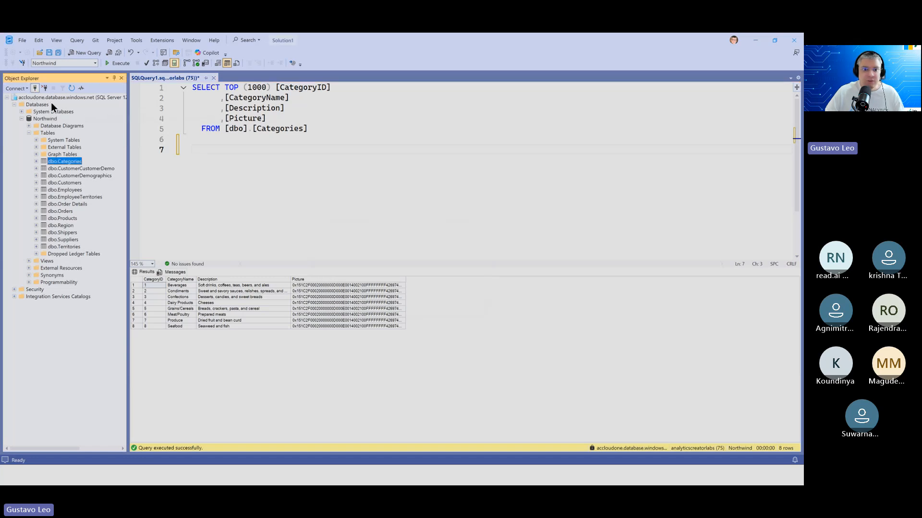
left_click(301, 187)
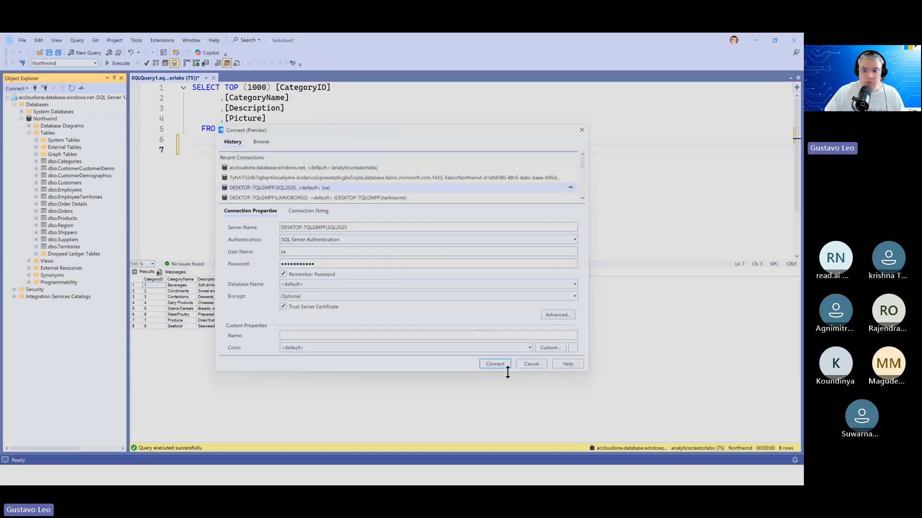
left_click(496, 363)
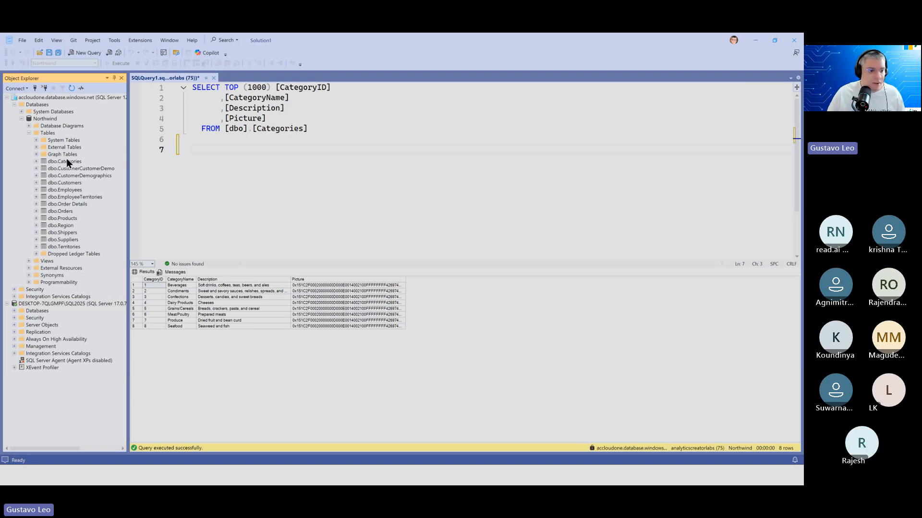
Delete the repo_FabricNorthwind database from the DESKTOP-7QLGMPF\SQL2025 server
left_click(15, 311)
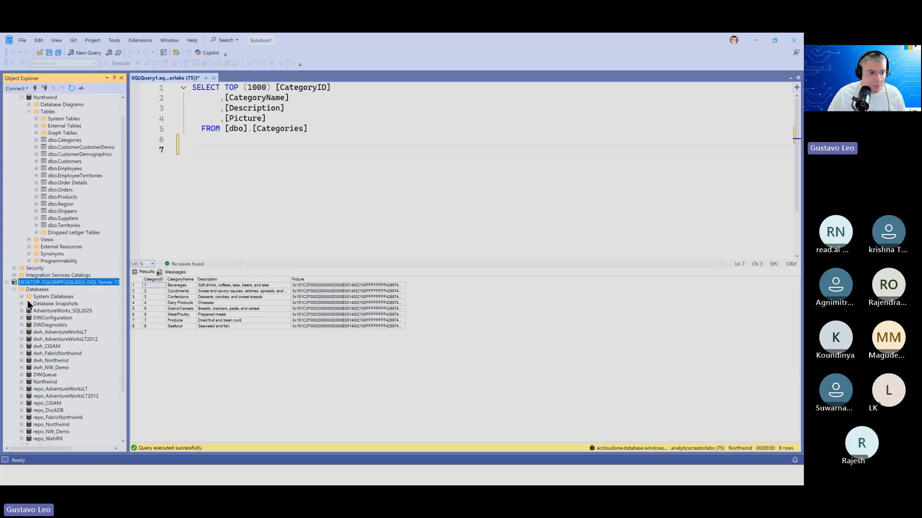
scroll(48, 287, "down", 4)
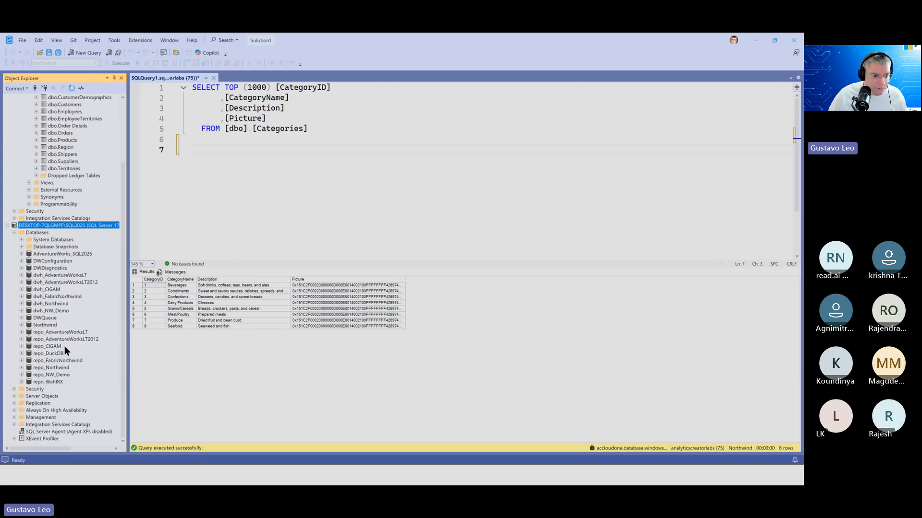
left_click(58, 361)
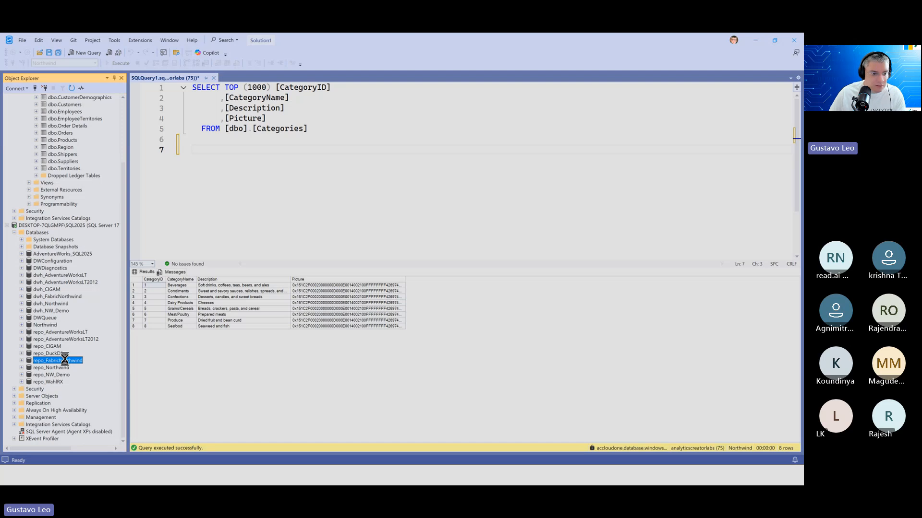
key("Delete")
left_click(494, 372)
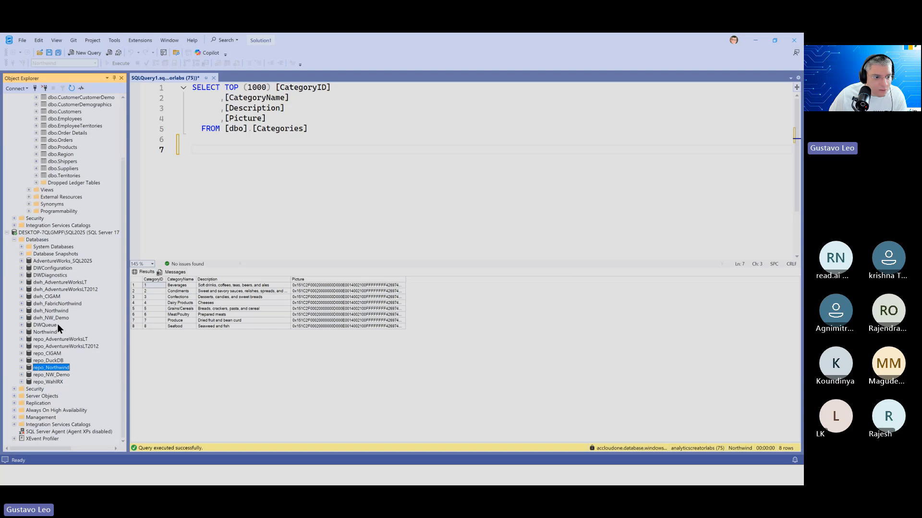
Delete the dwh_FabricNorthwind database from the same server
left_click(59, 304)
key("Delete")
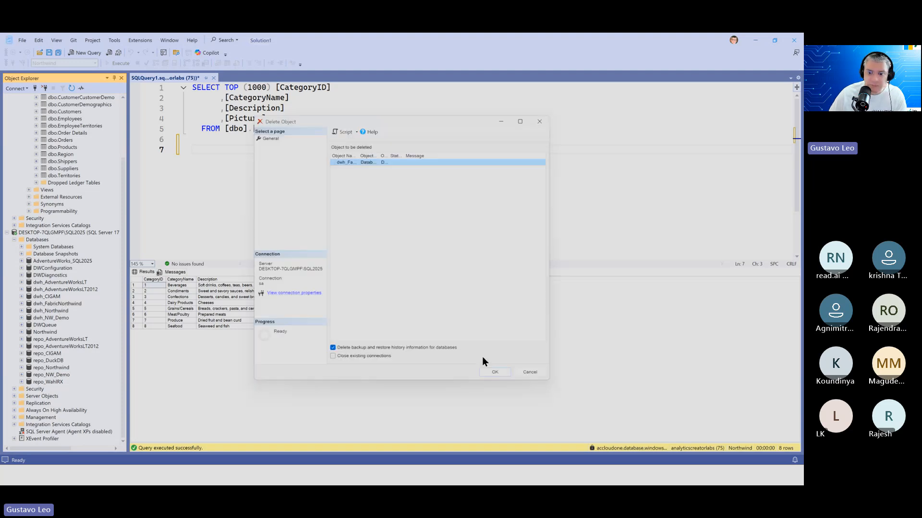
left_click(494, 373)
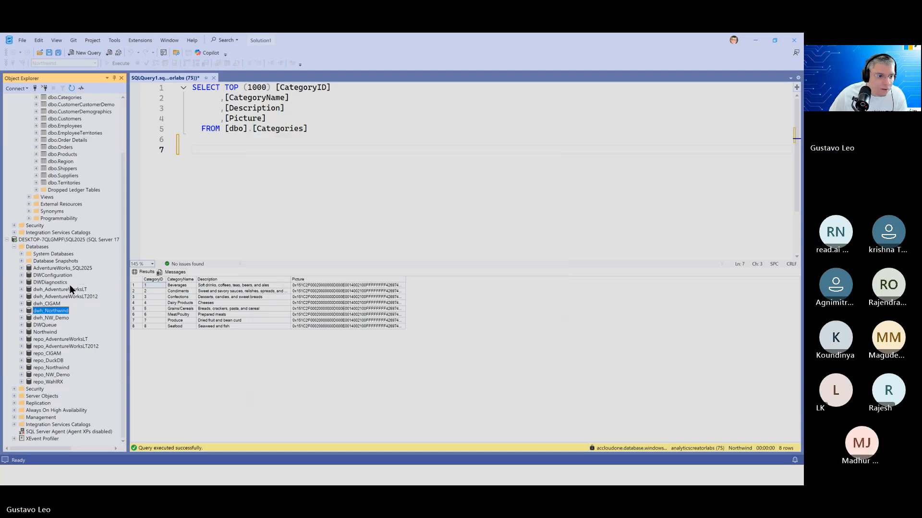
Minimize SQL Server Management Studio and exit the PowerPoint slide show to return to the desktop
left_click(753, 39)
key("super")
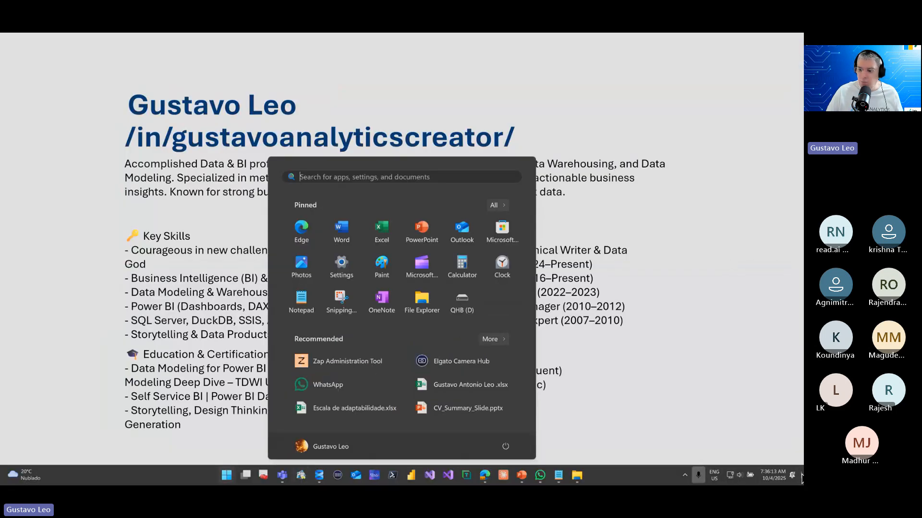
key("super")
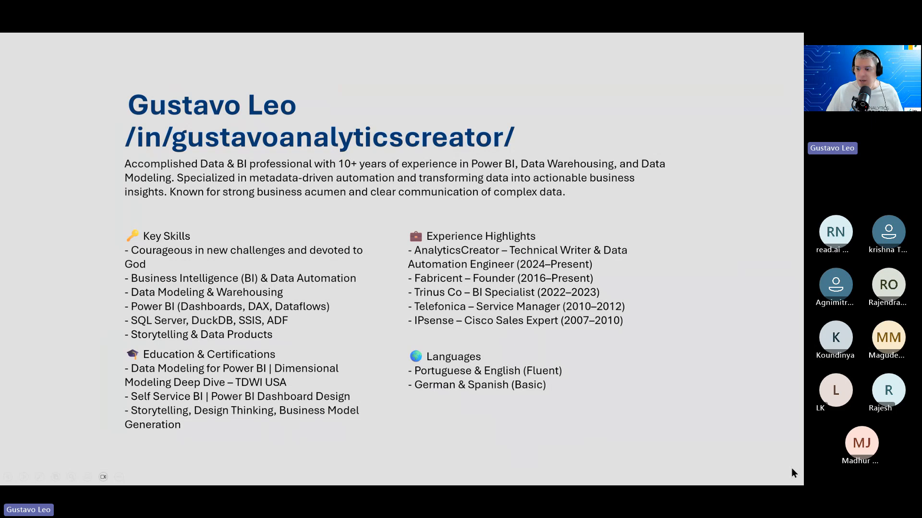
key("Escape")
left_click(521, 475)
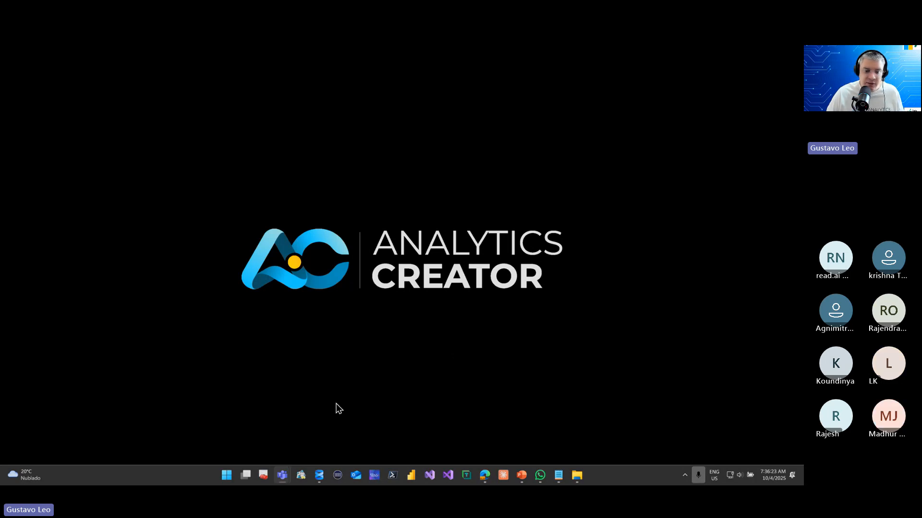
Launch AnalyticsCreator and sign in with the saved credentials after checking the login settings
left_click(301, 477)
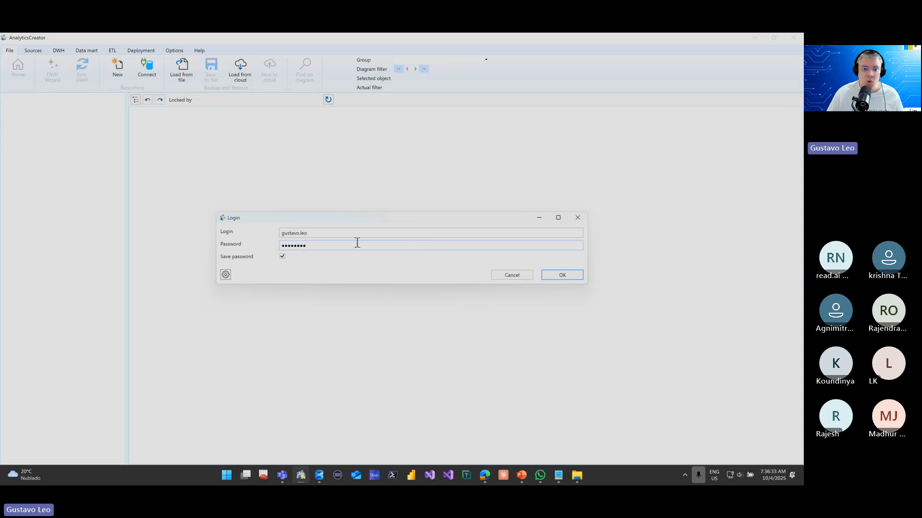
left_click(225, 275)
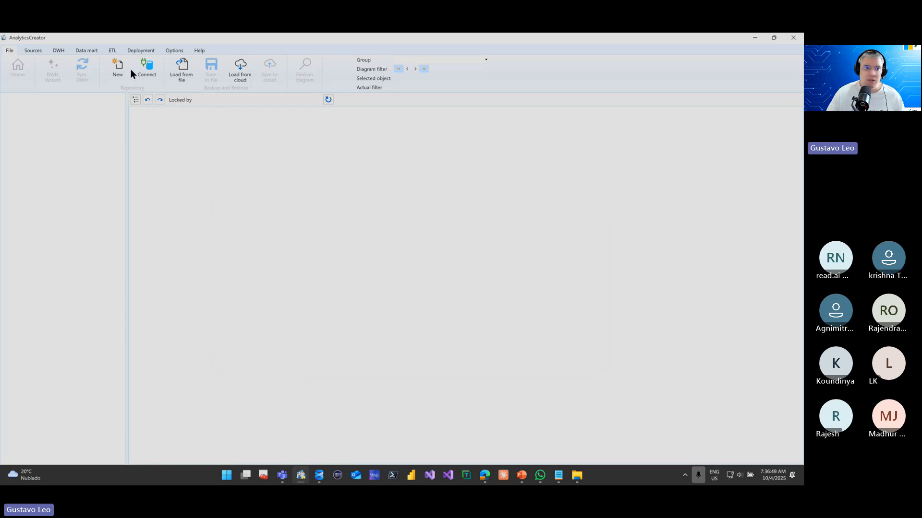
Look through the existing repositories available for connection and leave the list without connecting
left_click(384, 244)
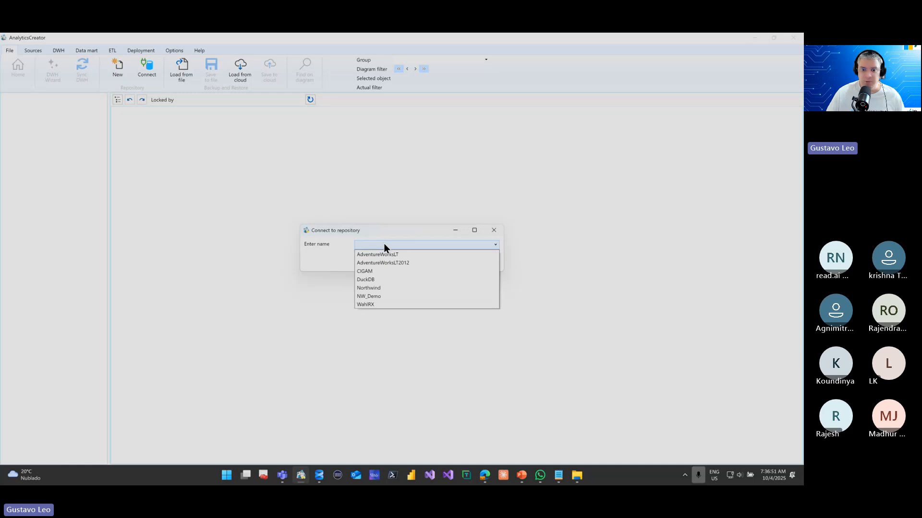
key("Escape")
key("Escape")
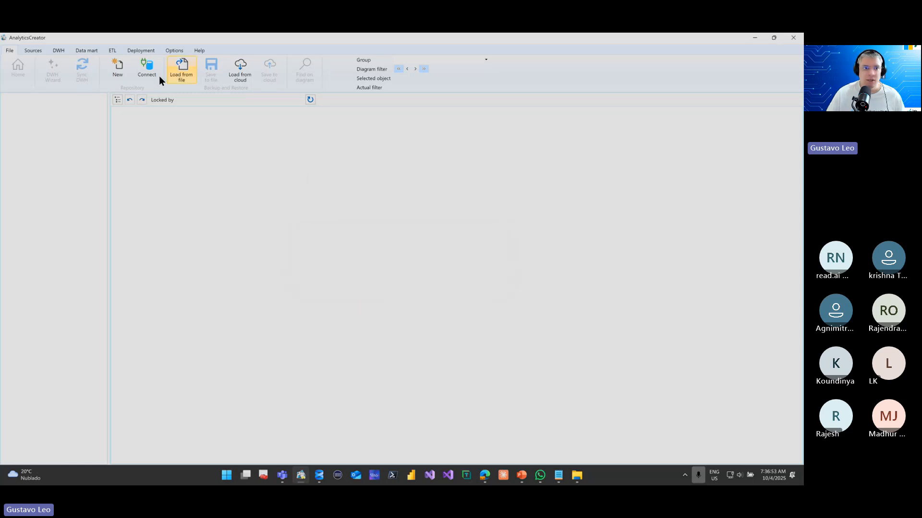
Start a new repository and enter DAG_Northwind as its name
left_click(127, 68)
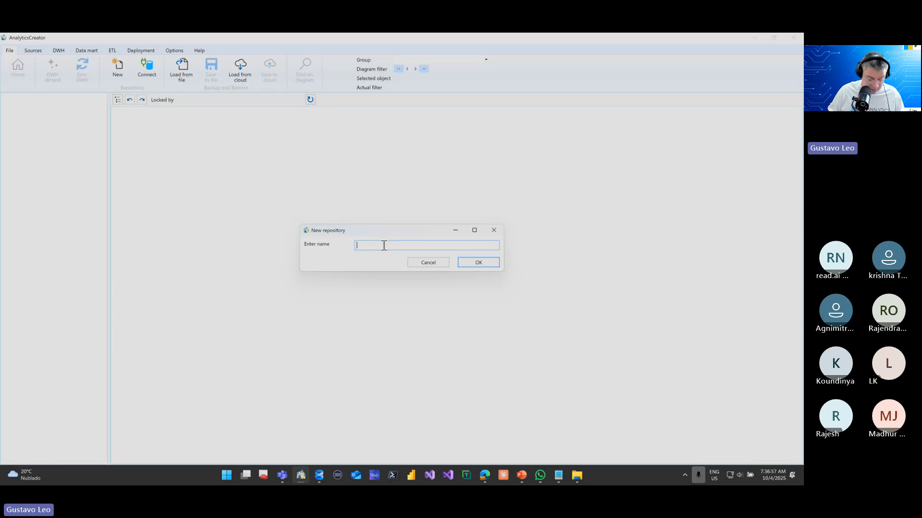
type("F")
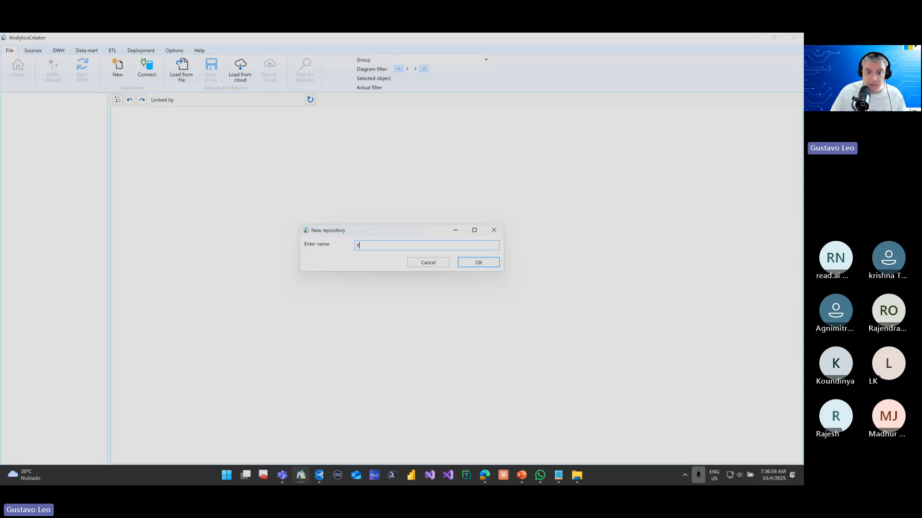
key("BackSpace")
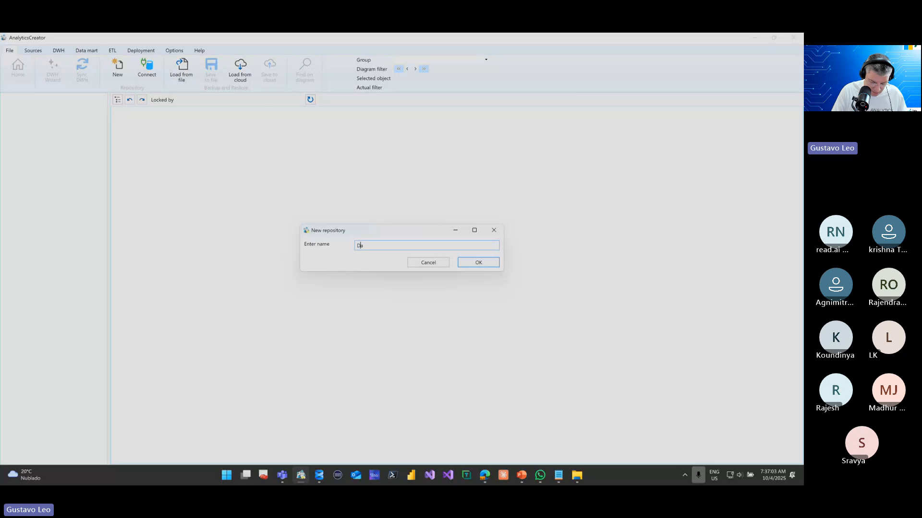
type("DataAla")
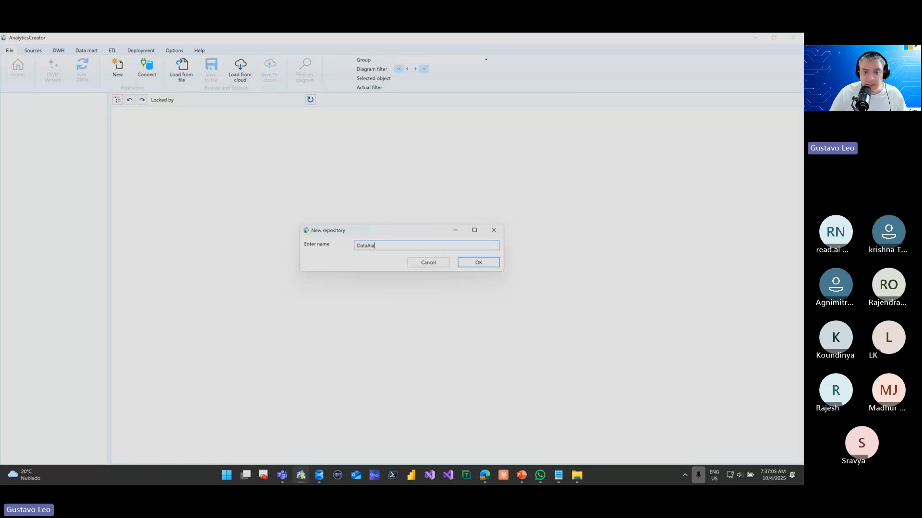
key("BackSpace")
key("BackSpace")
key("BackSpace")
key("BackSpace")
key("BackSpace")
key("BackSpace")
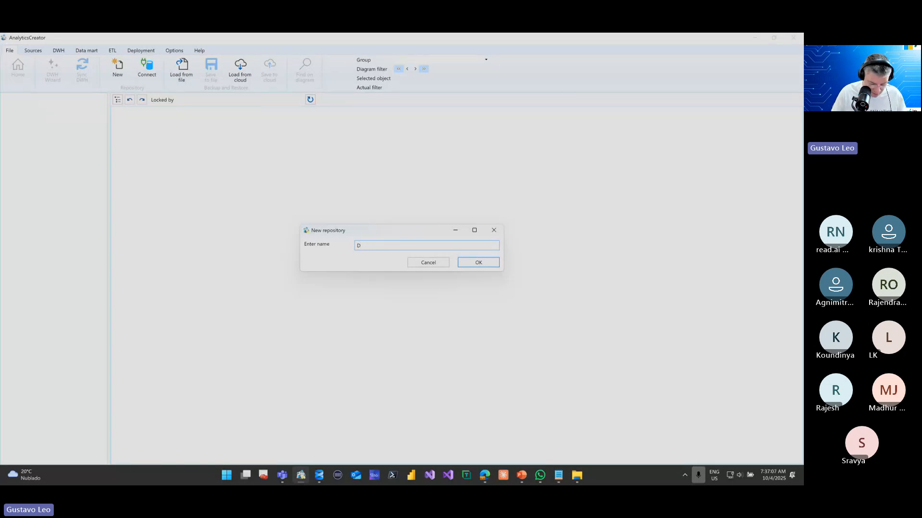
type("AG")
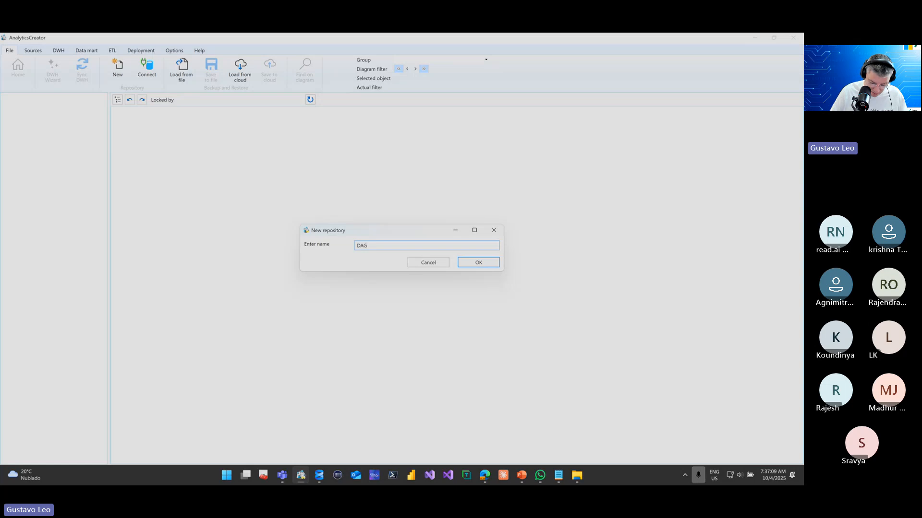
type("_Northwind")
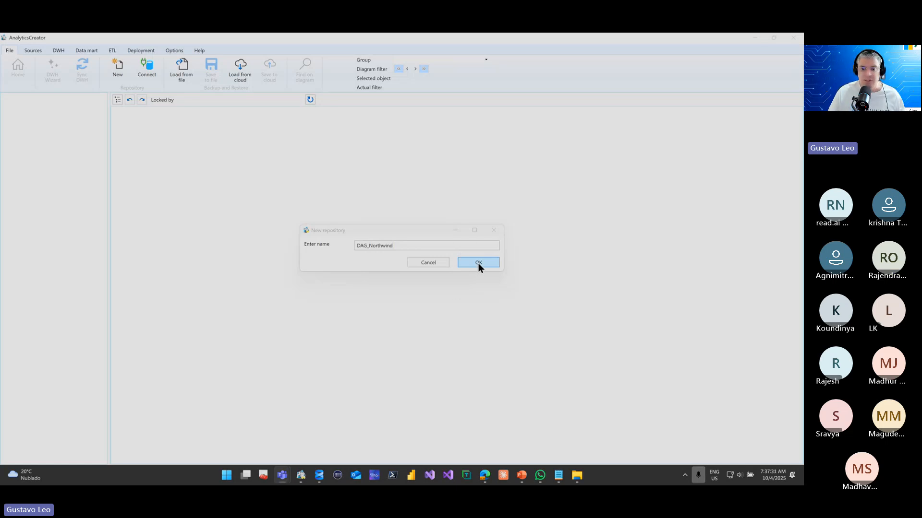
Switch to SQL Server Management Studio to view the DESKTOP-7QLGMPF\SQL2025 server that hosts the repositories, and return to AnalyticsCreator
left_click(317, 475)
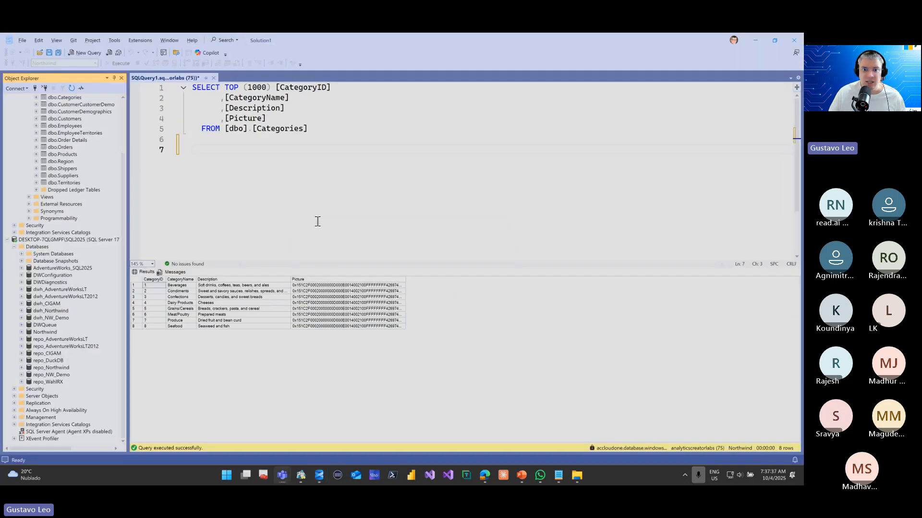
key("alt+Tab")
key("alt+Tab")
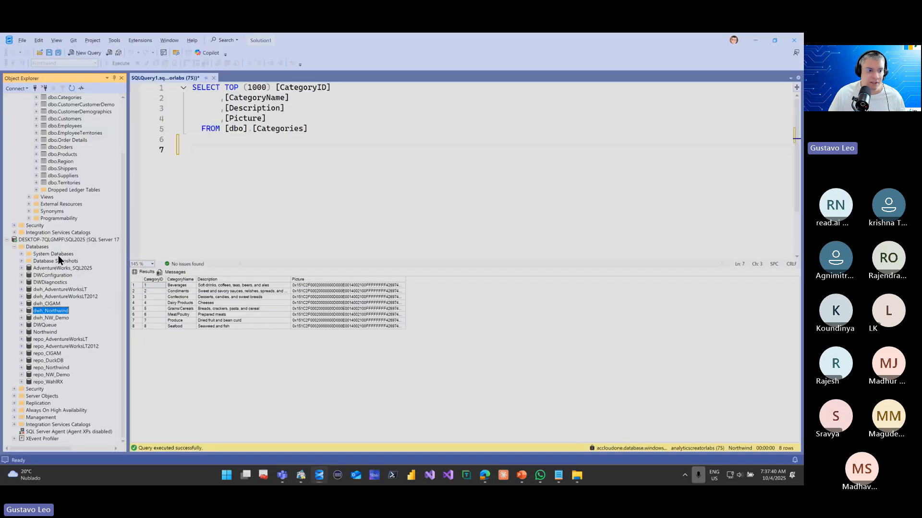
left_click(59, 241)
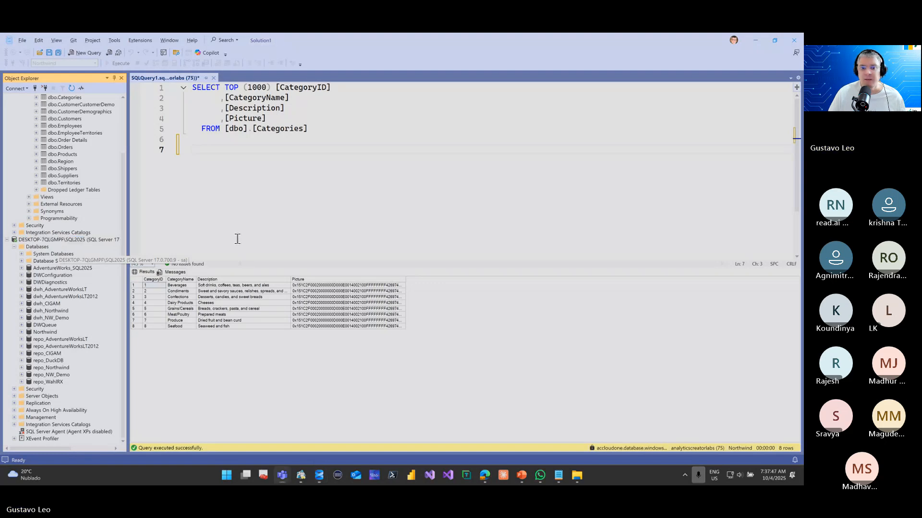
key("alt+Tab")
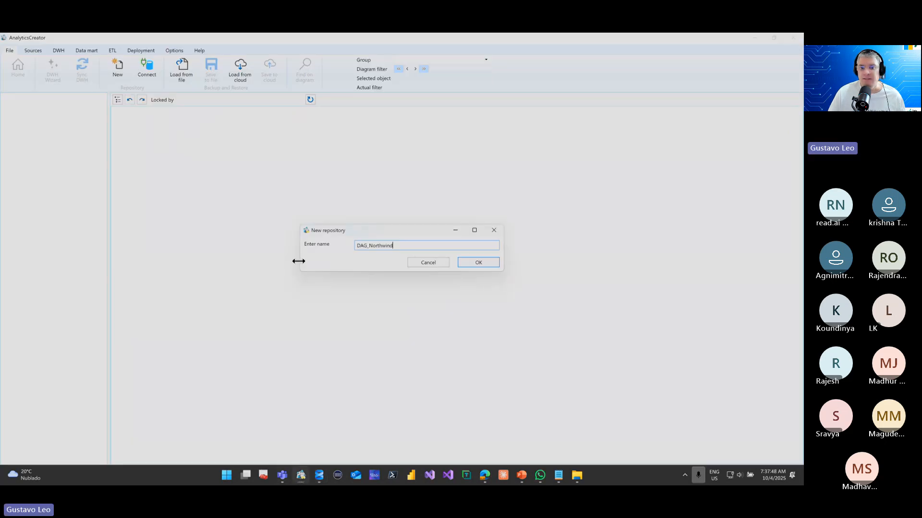
Create the DAG_Northwind repository and close the creation log once it completes
left_click(470, 264)
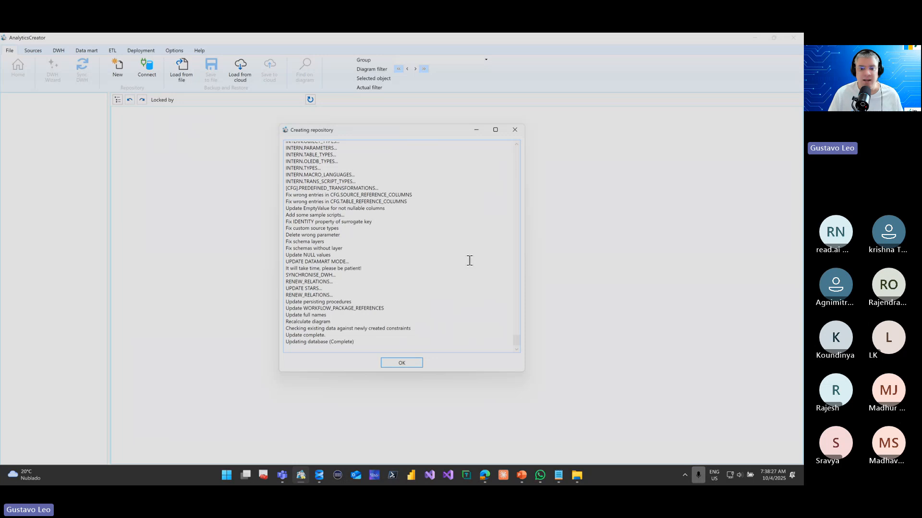
left_click(397, 364)
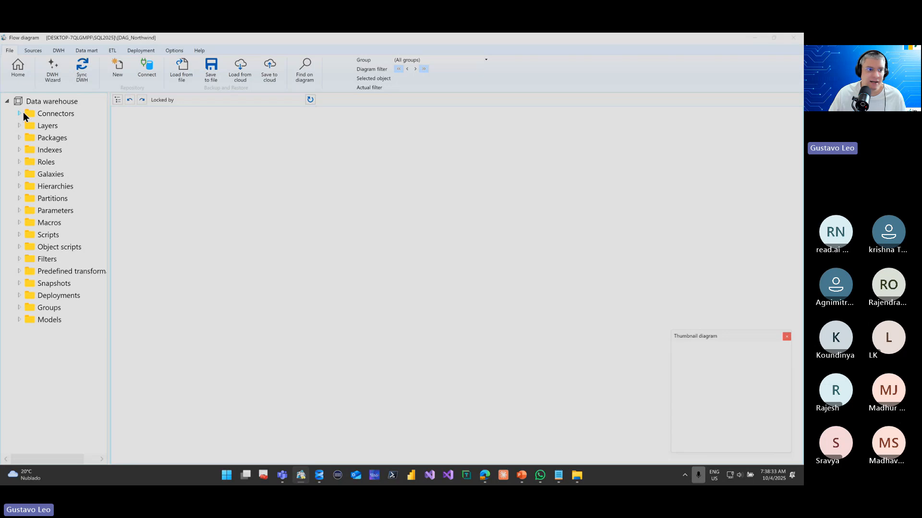
Look through the new repository's Layers, Packages and Deployments folders, widening the tree enough to read the full names
left_click(19, 125)
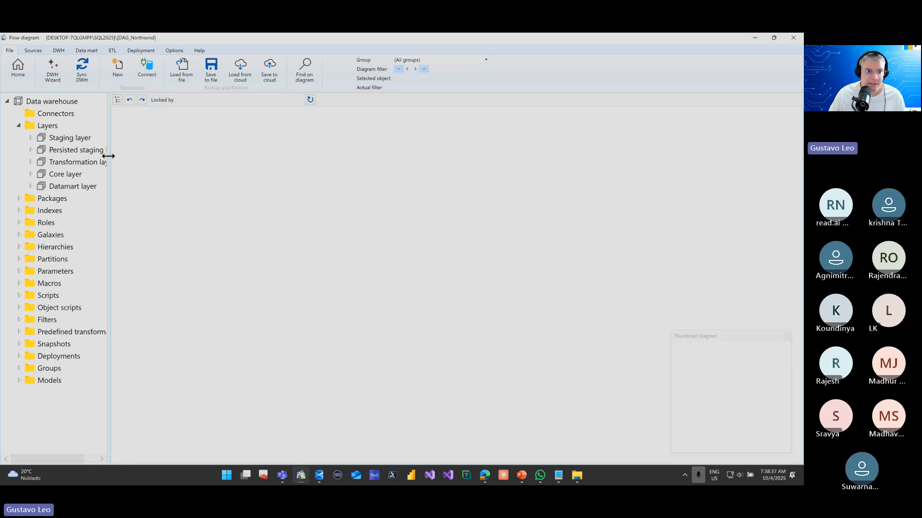
left_click_drag(108, 156, 154, 159)
left_click(18, 199)
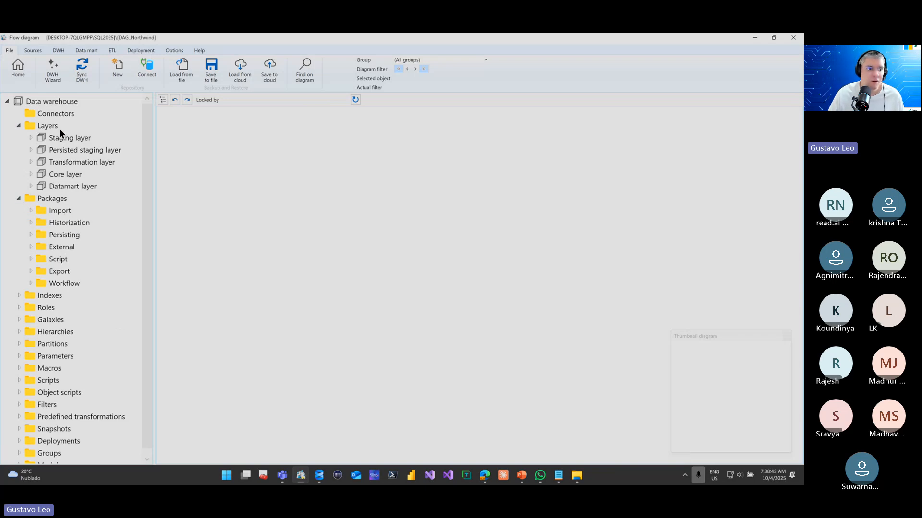
left_click(18, 125)
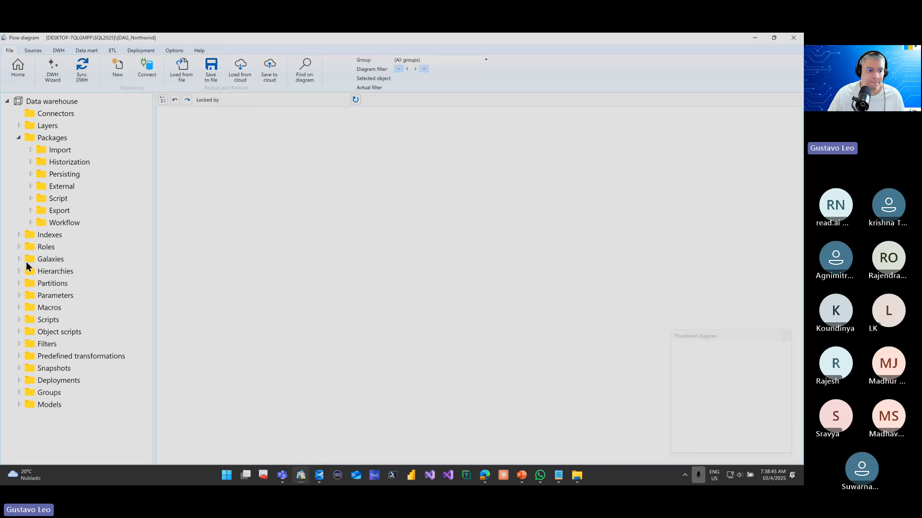
left_click(19, 380)
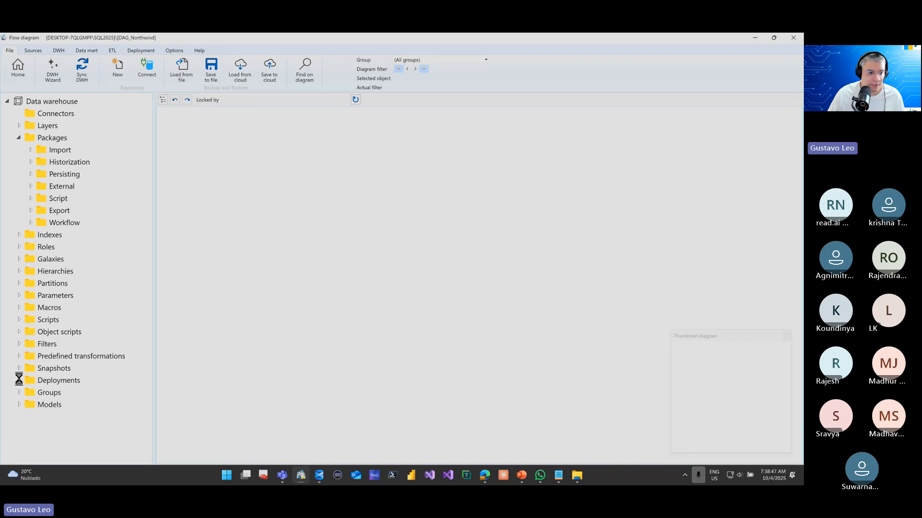
left_click(65, 384)
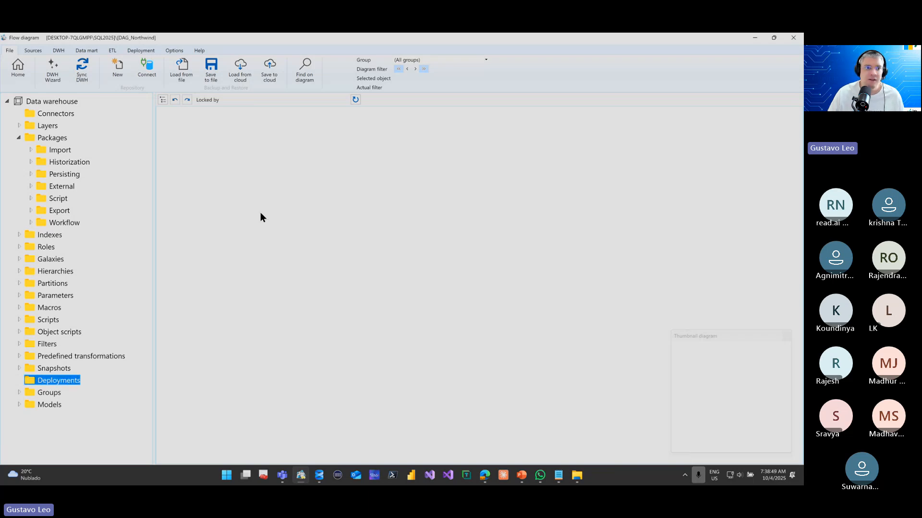
Add a new connector to the repository and name it Northwind, leaving its type as MSSQL
left_click(65, 117)
right_click(63, 113)
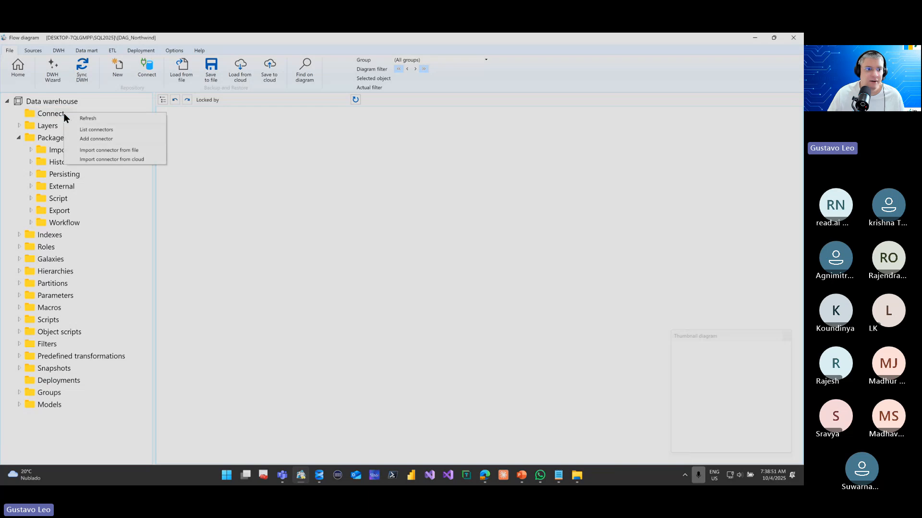
left_click(88, 139)
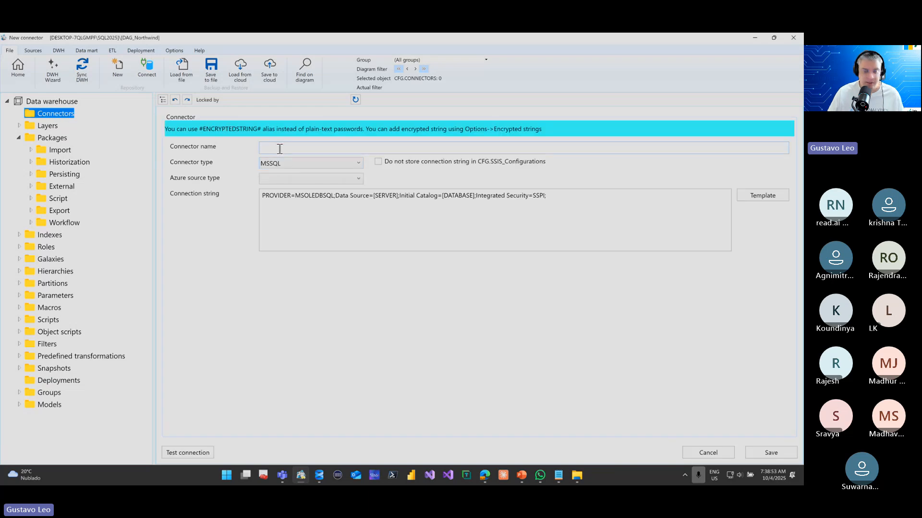
type("Nor")
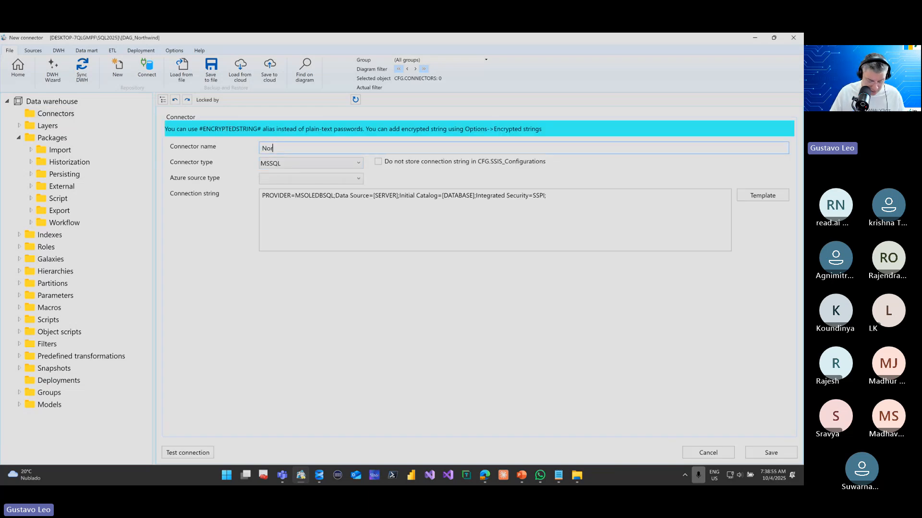
type("thwind")
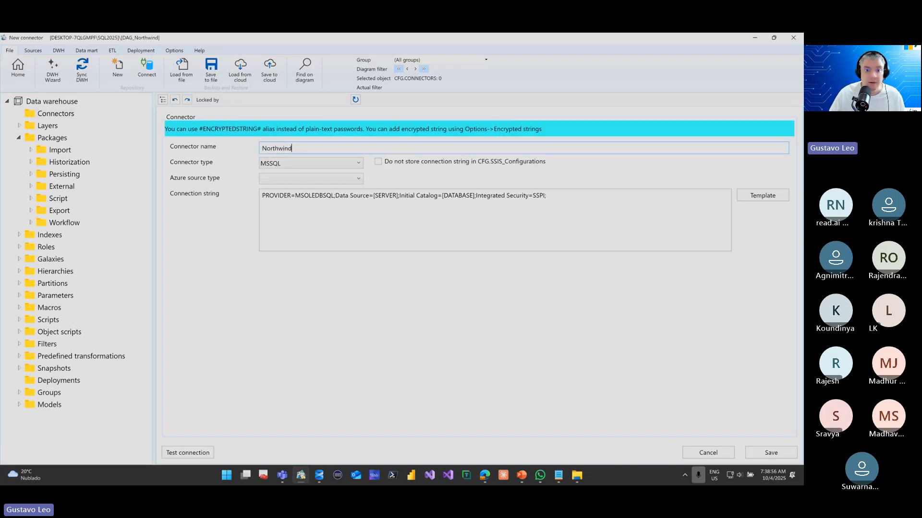
Replace the connection string template with the copied string for the Northwind database on accloudone.database.windows.net, including the account password
left_click(357, 211)
key("ctrl+a")
key("super+v")
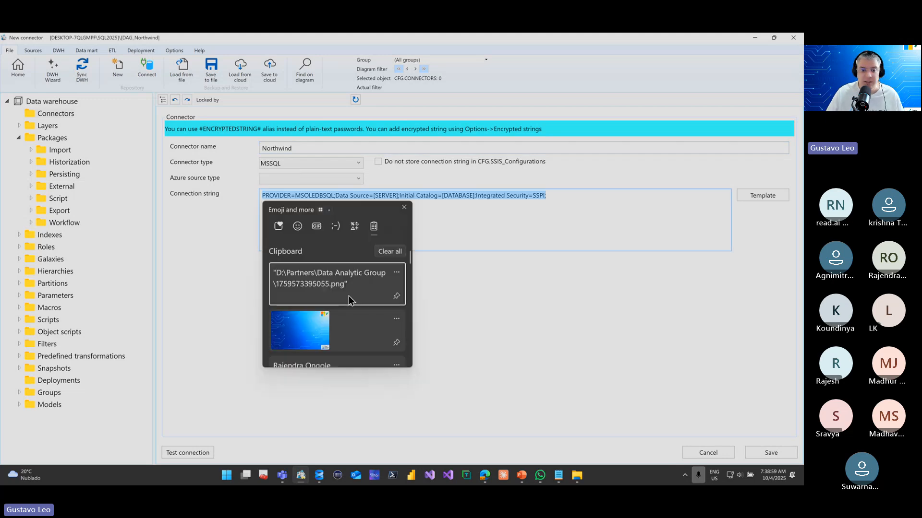
scroll(343, 296, "down", 2)
scroll(344, 296, "down", 2)
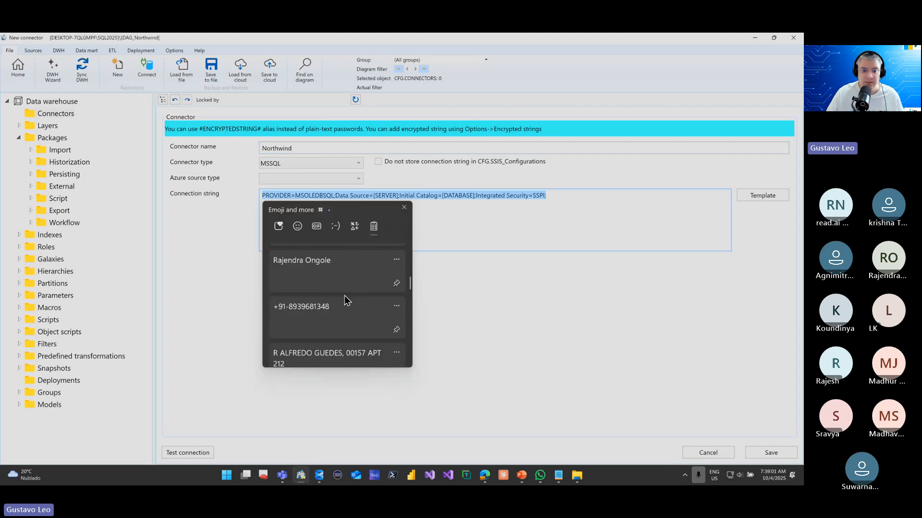
scroll(344, 296, "up", 2)
left_click(344, 296)
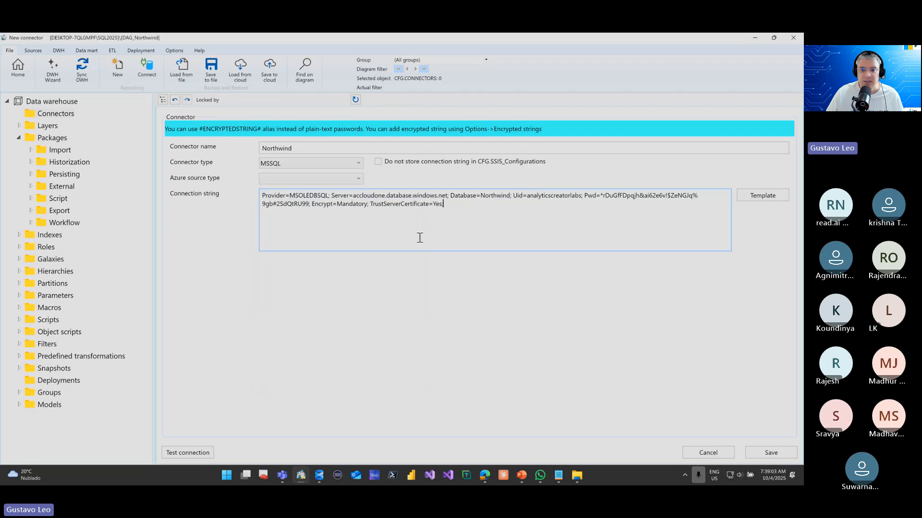
Save the Northwind connector and test its connection, dismissing the test message
left_click(760, 449)
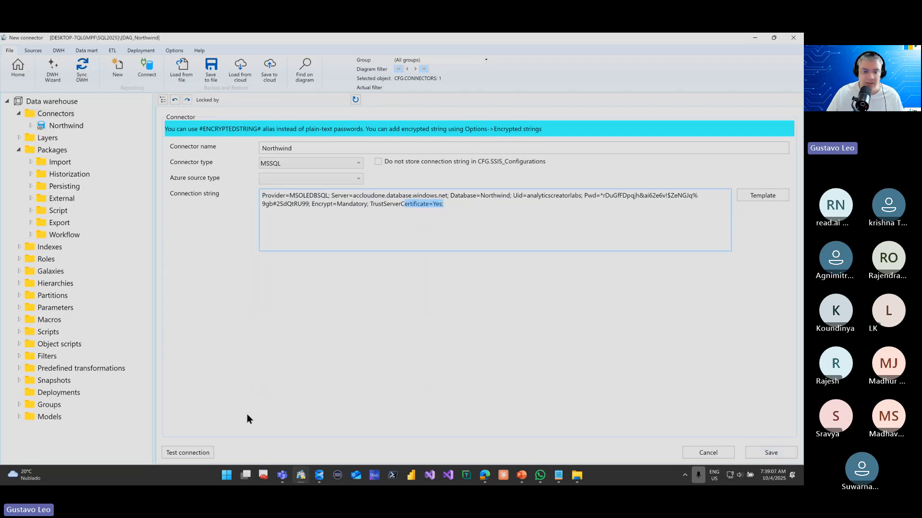
left_click(208, 451)
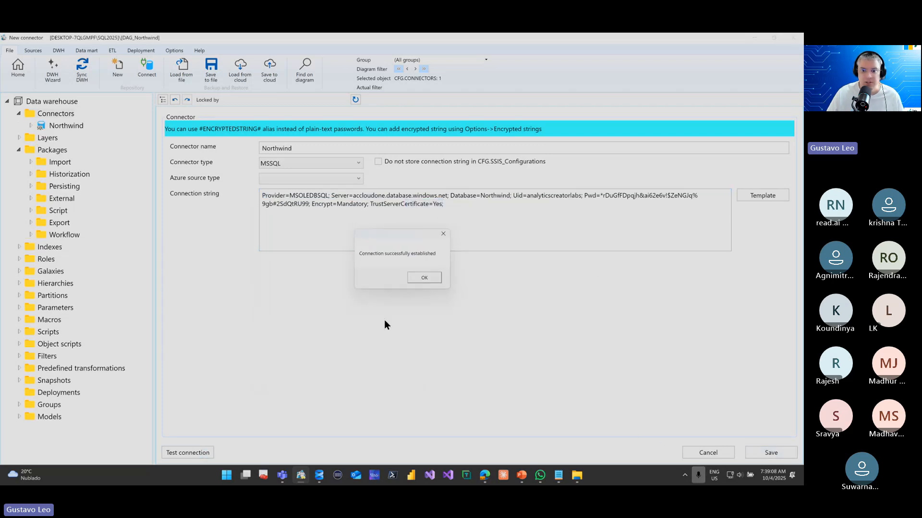
left_click(417, 278)
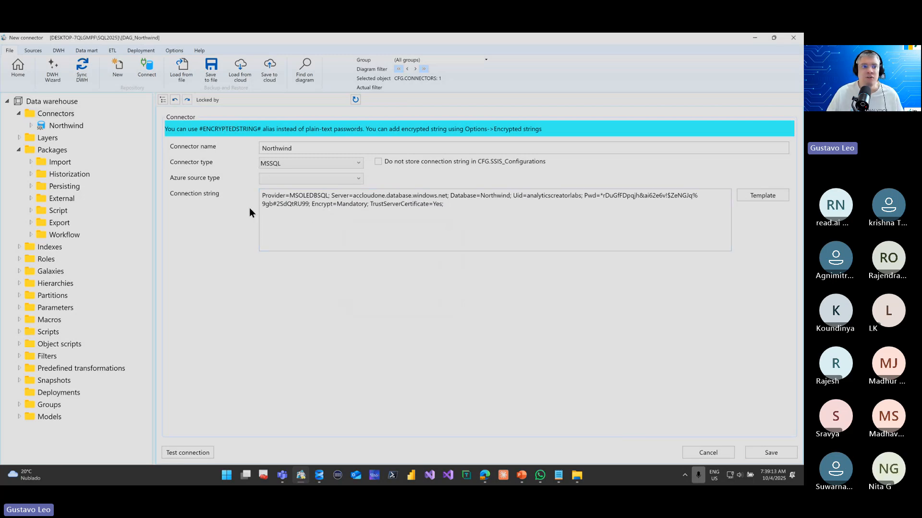
Switch to SQL Server Management Studio, collapse the accloudone server and refresh the databases of DESKTOP-7QLGMPF\SQL2025
key("alt+Tab")
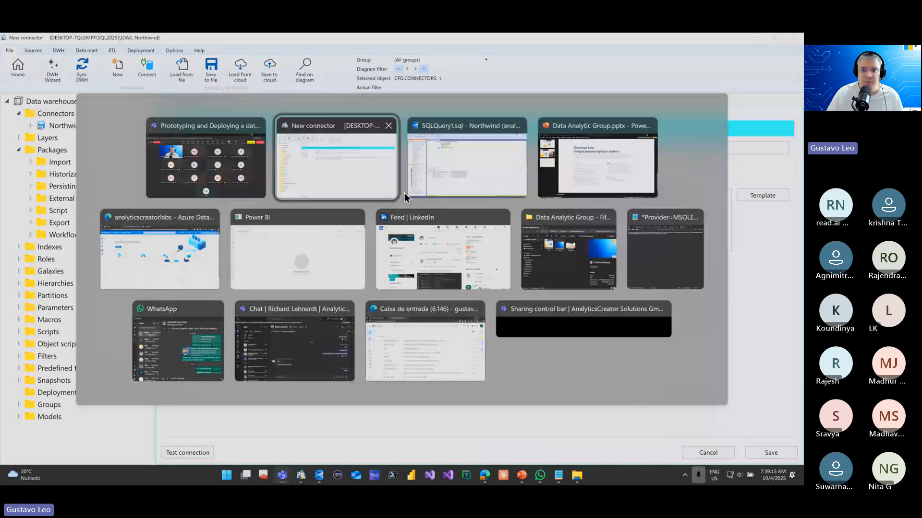
left_click(404, 193)
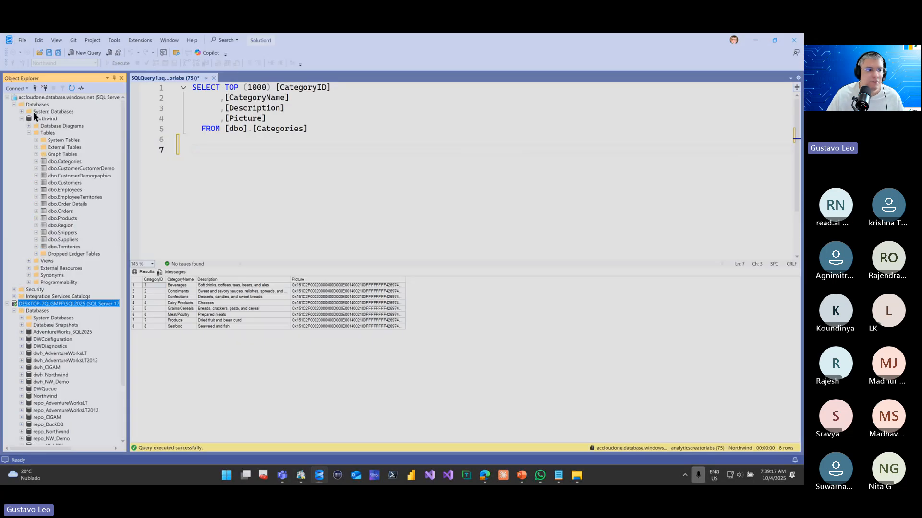
left_click(7, 97)
left_click(34, 112)
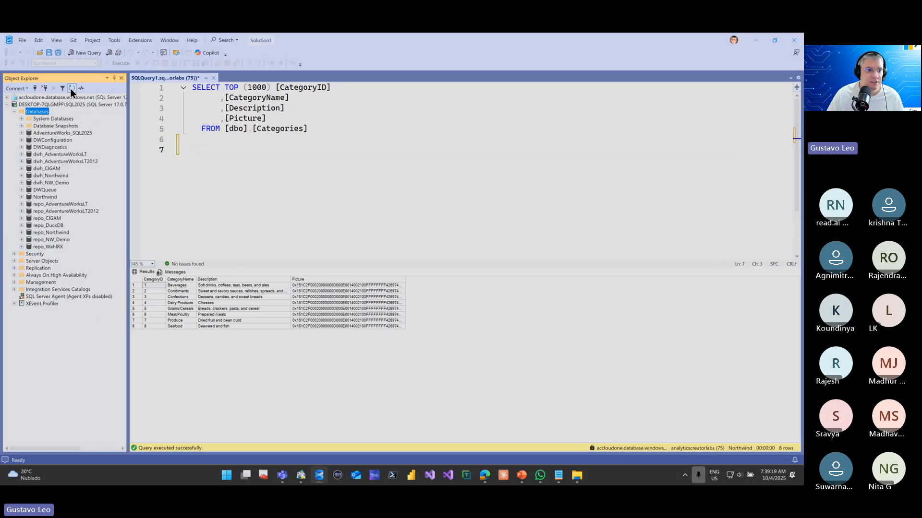
left_click(70, 88)
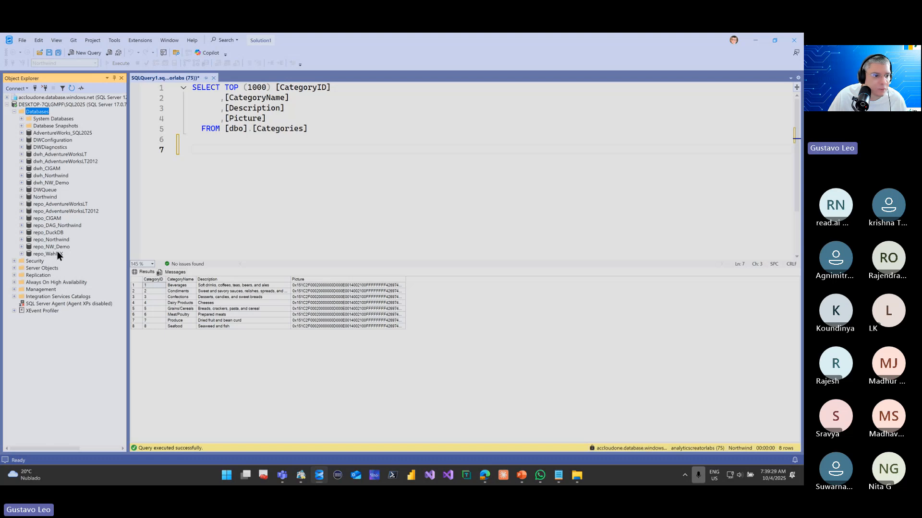
Examine the tables inside the repo_DAG_Northwind database and return to AnalyticsCreator
left_click(57, 225)
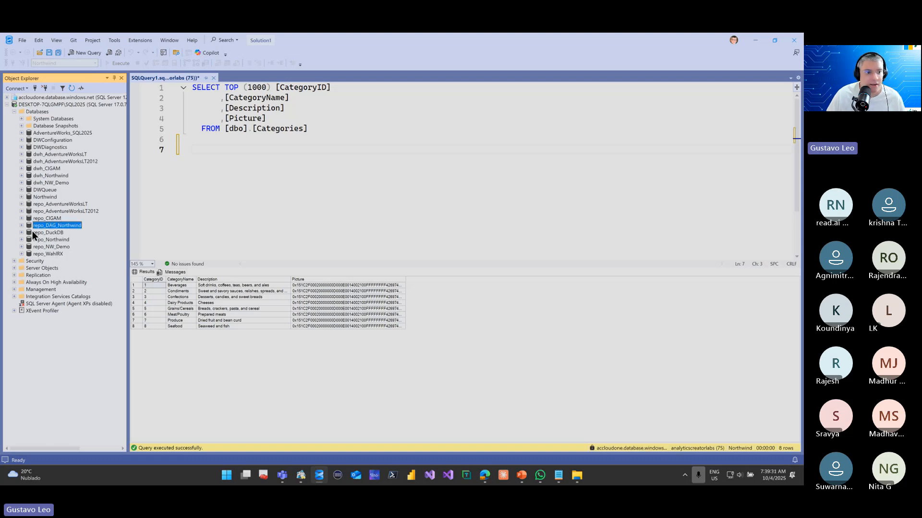
left_click(21, 225)
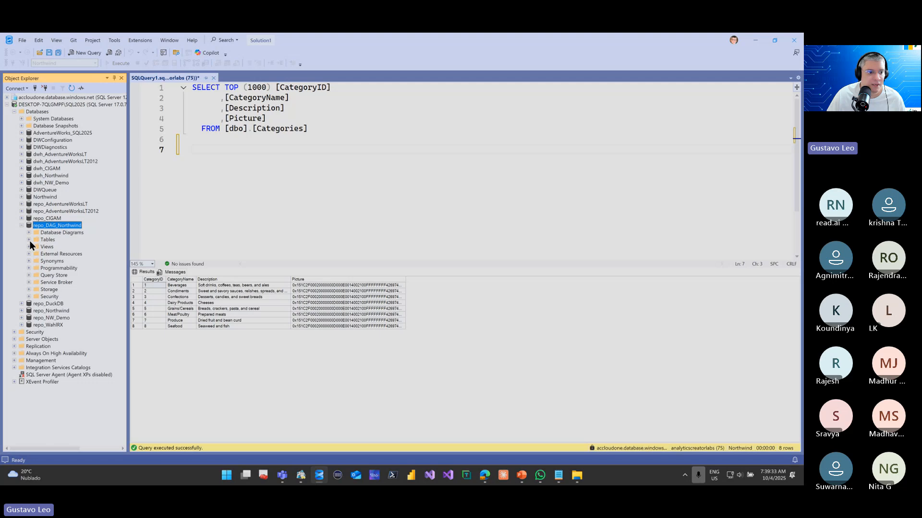
left_click(29, 240)
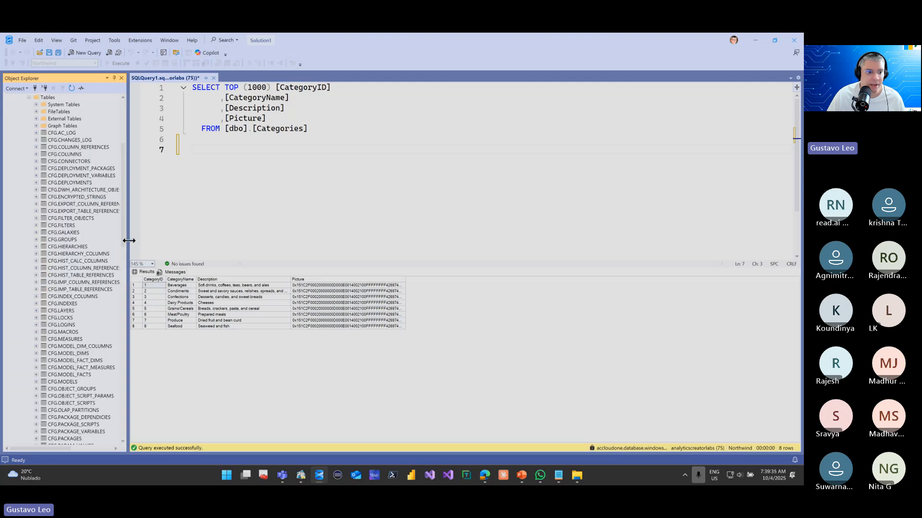
left_click_drag(127, 240, 224, 240)
scroll(128, 208, "down", 5)
scroll(129, 210, "down", 10)
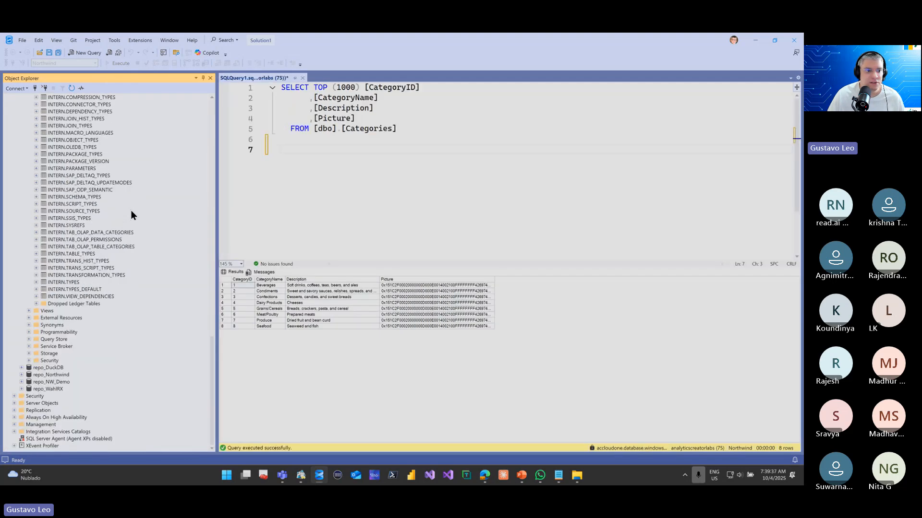
scroll(131, 212, "up", 10)
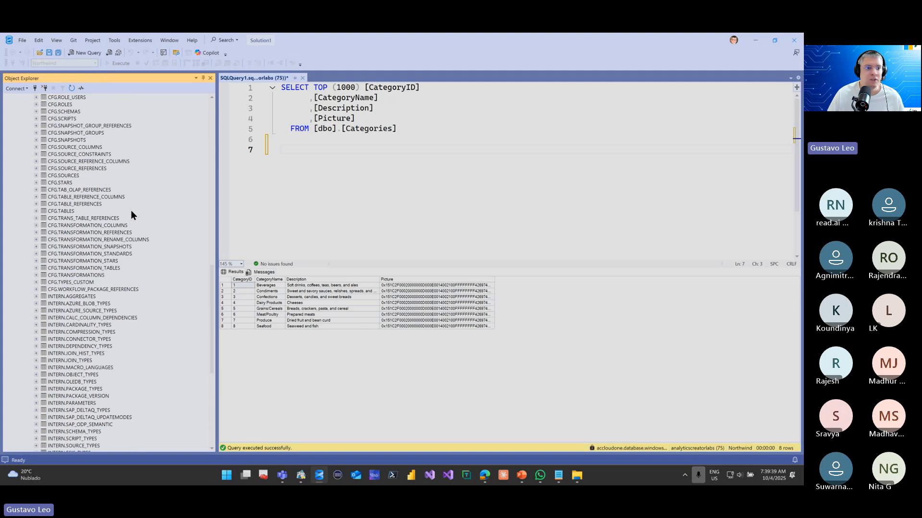
scroll(131, 210, "up", 15)
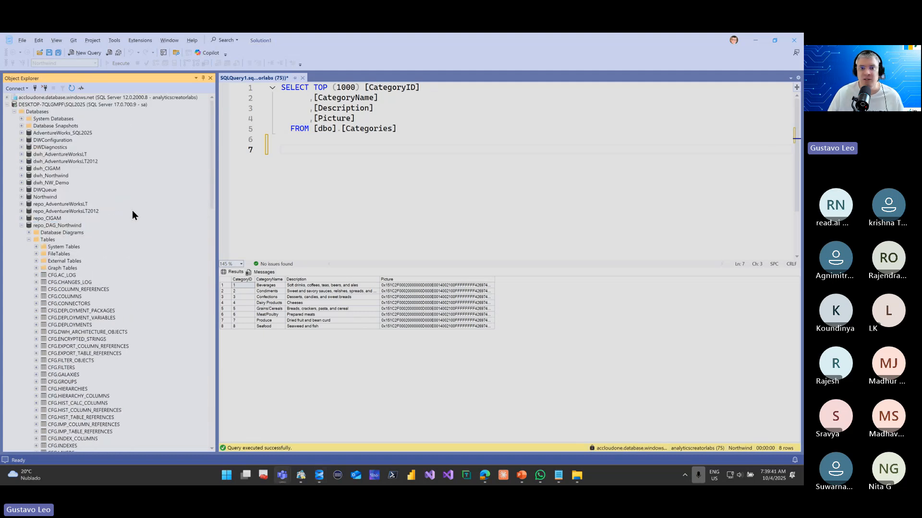
key("alt+Tab")
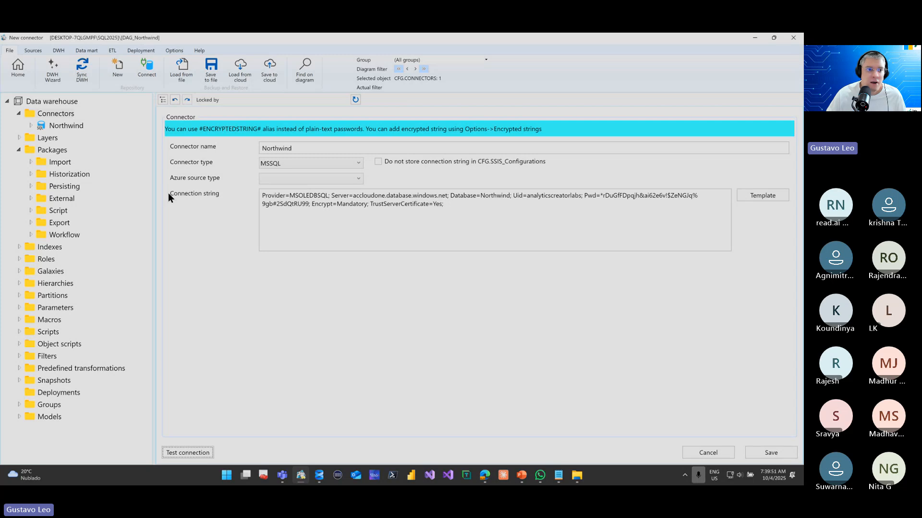
Start the DWH Wizard and load the source objects of the Northwind connector, keeping the Classic warehouse type
left_click(56, 70)
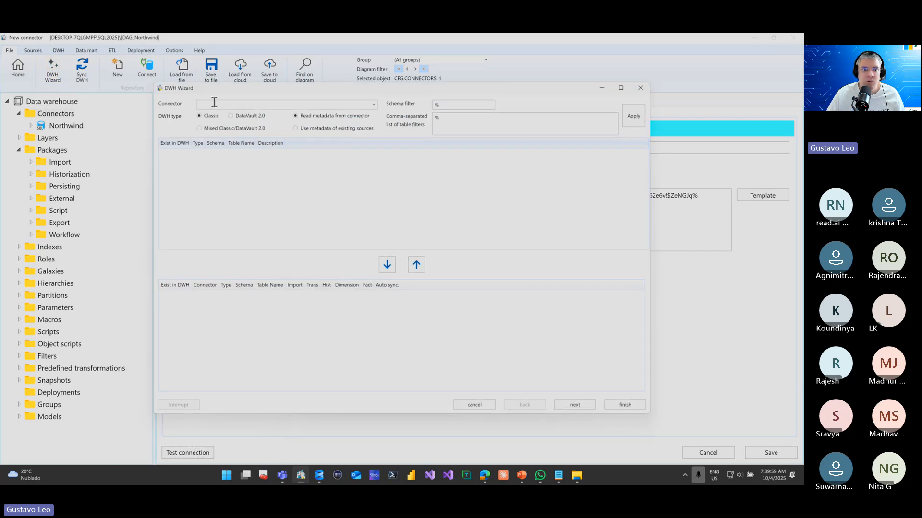
left_click_drag(230, 88, 278, 103)
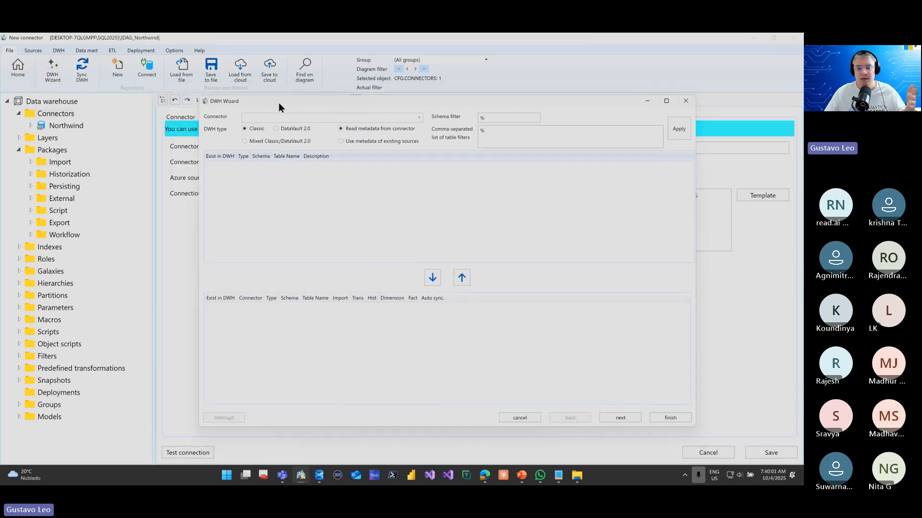
left_click(419, 116)
left_click(398, 128)
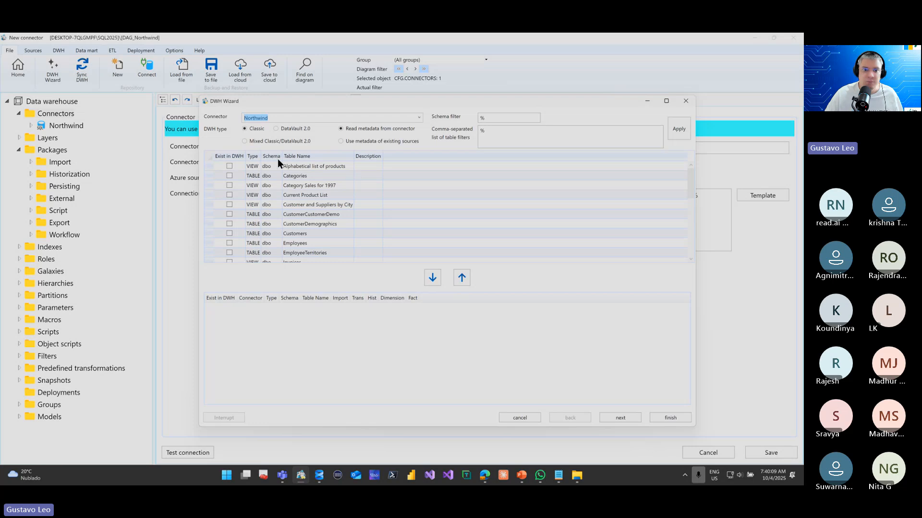
Sort the source objects by type and add all tables from Categories through Order Details to the warehouse selection, leaving out the views
left_click(254, 157)
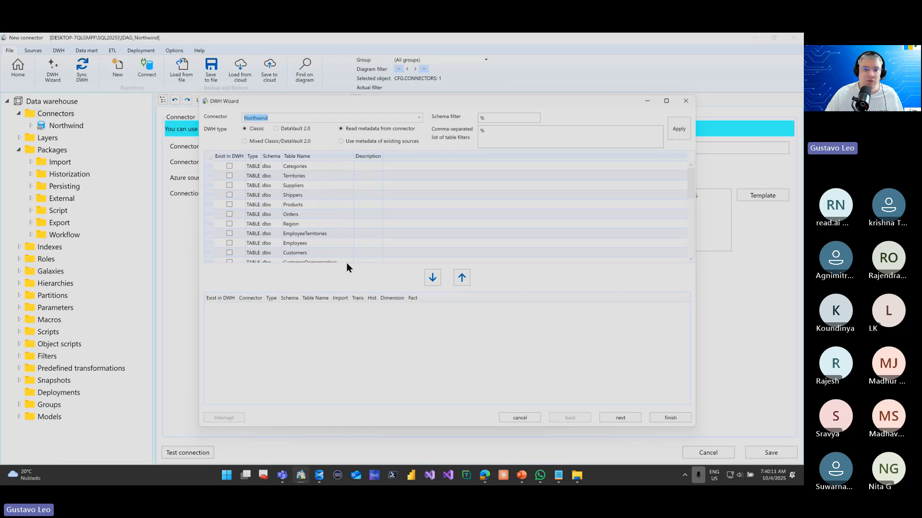
left_click(312, 167)
scroll(320, 199, "down", 5)
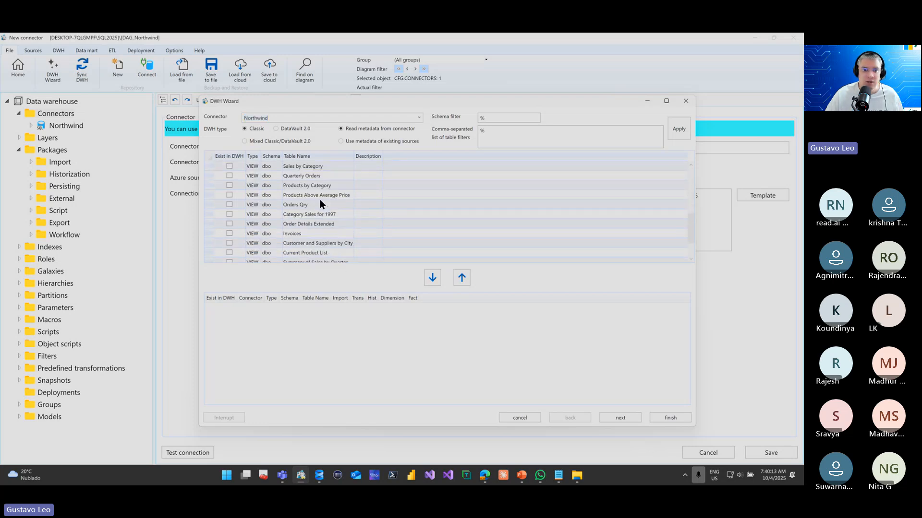
scroll(320, 199, "up", 5)
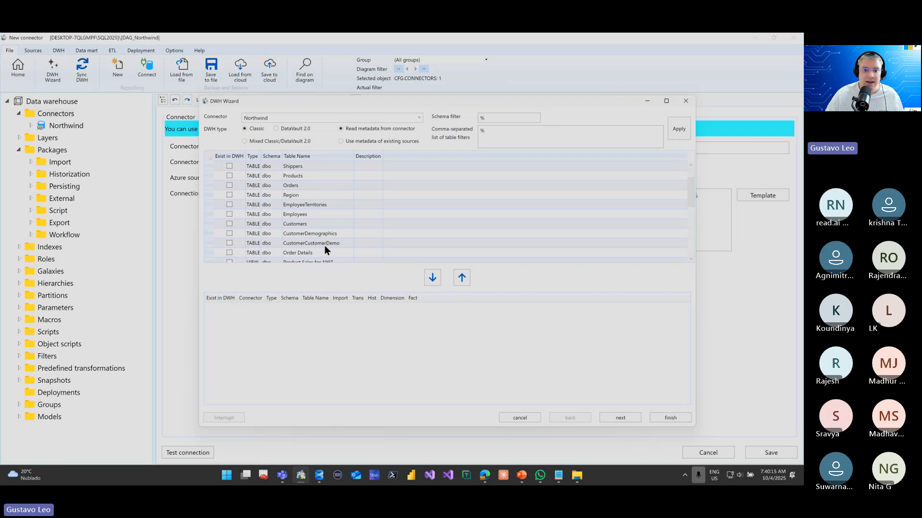
scroll(326, 247, "down", 1)
left_click(325, 223, "shift")
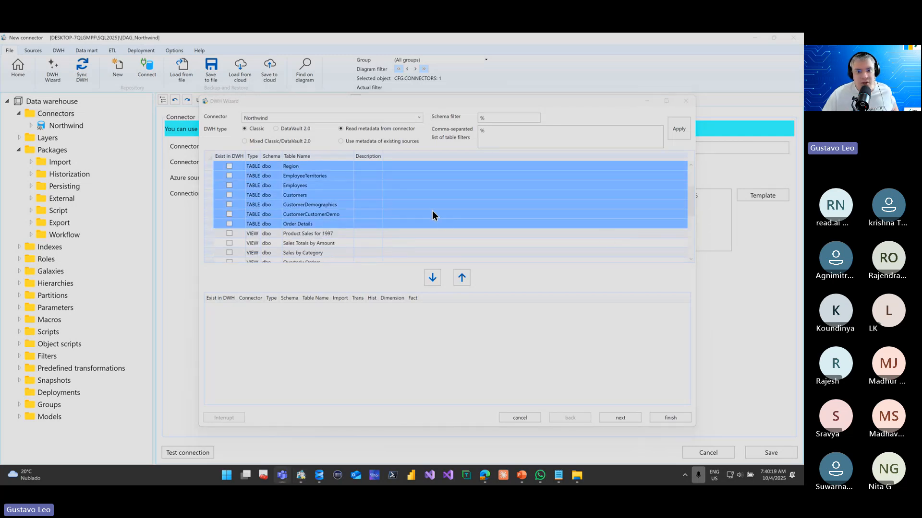
scroll(330, 207, "up", 2)
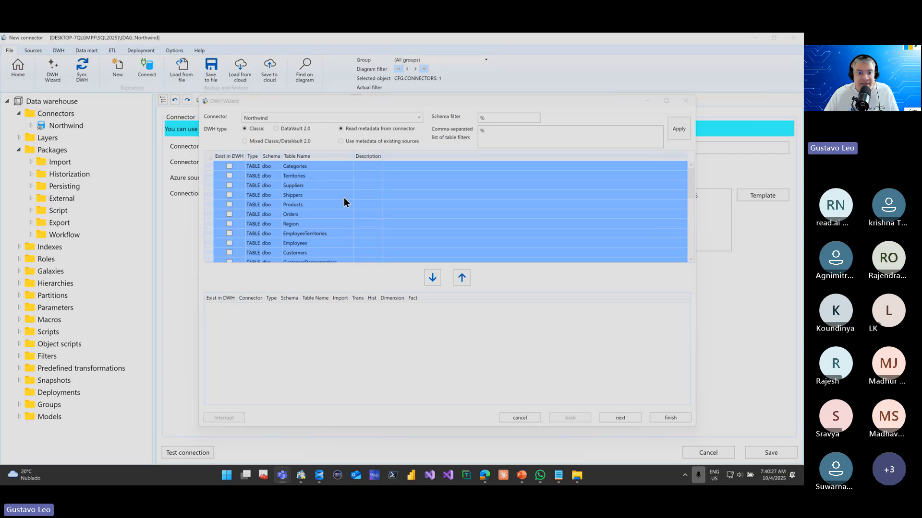
scroll(343, 197, "down", 4)
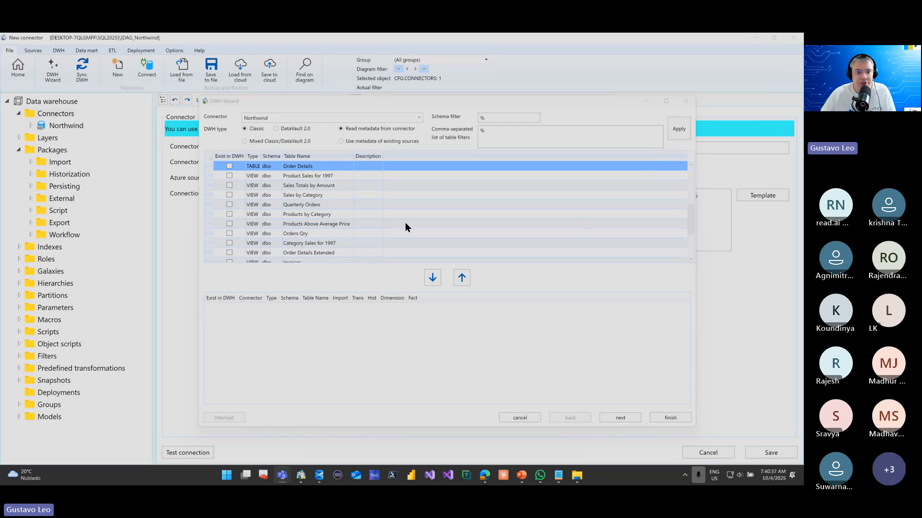
key("ctrl+a")
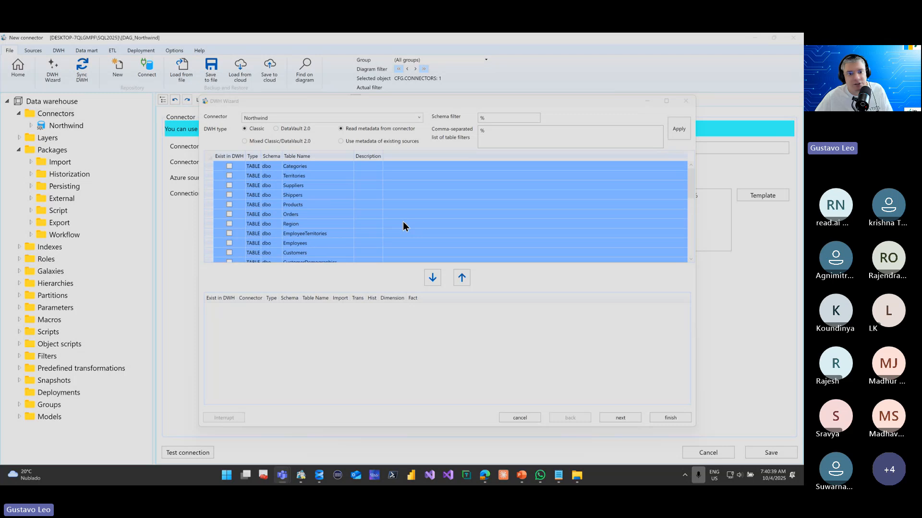
left_click(432, 277)
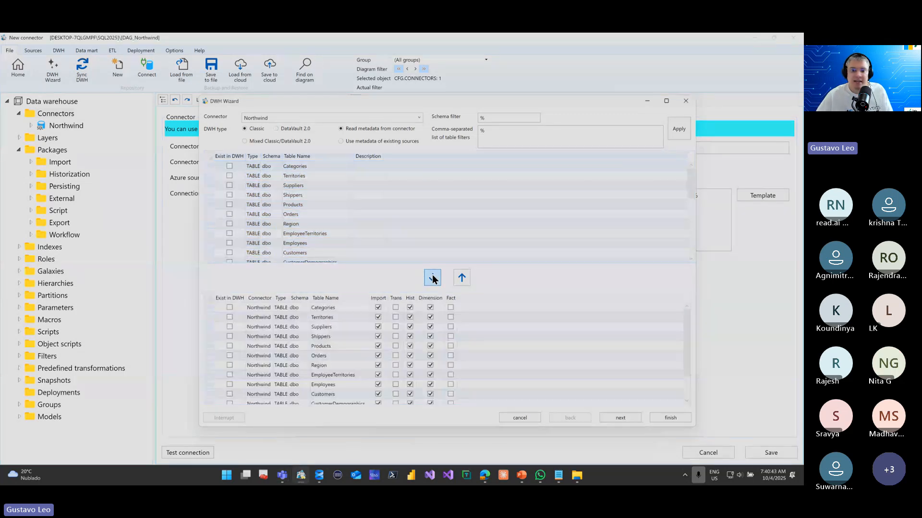
Maximize the DWH Wizard and enable the Trans option for all the chosen tables
left_click_drag(470, 98, 461, 34)
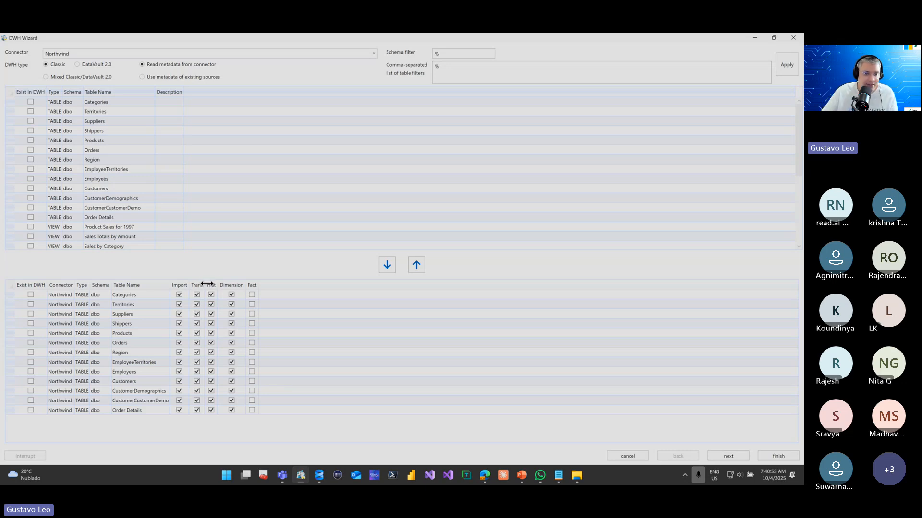
left_click(133, 297)
left_click_drag(136, 308, 148, 371)
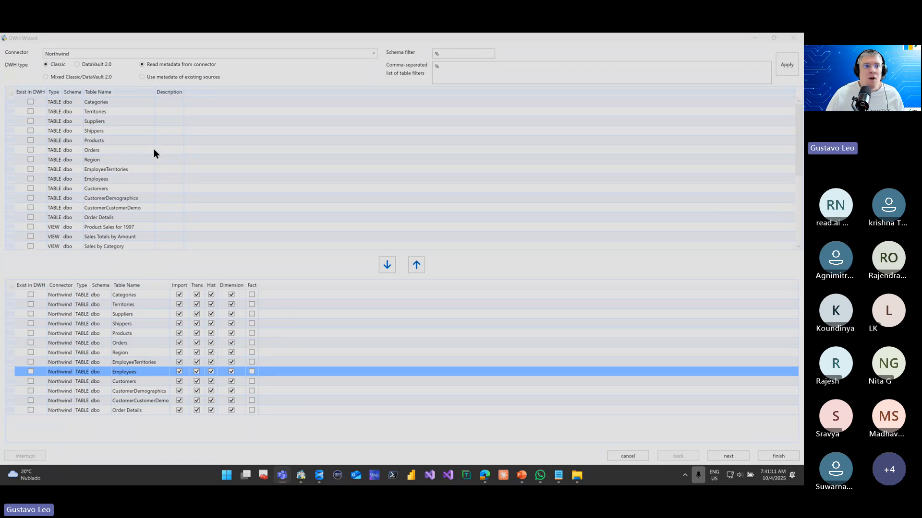
Switch the DWH type to DataVault 2.0 to view its table options, and return to Classic
left_click(90, 65)
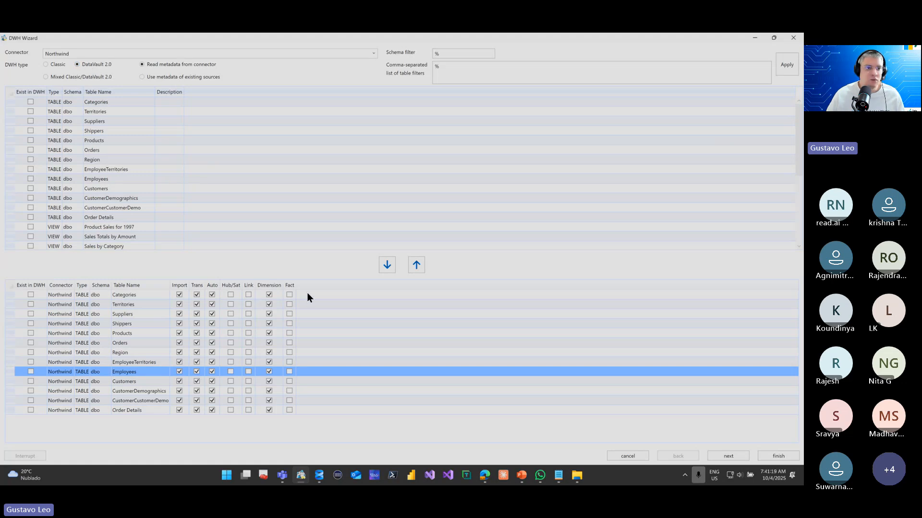
left_click(62, 65)
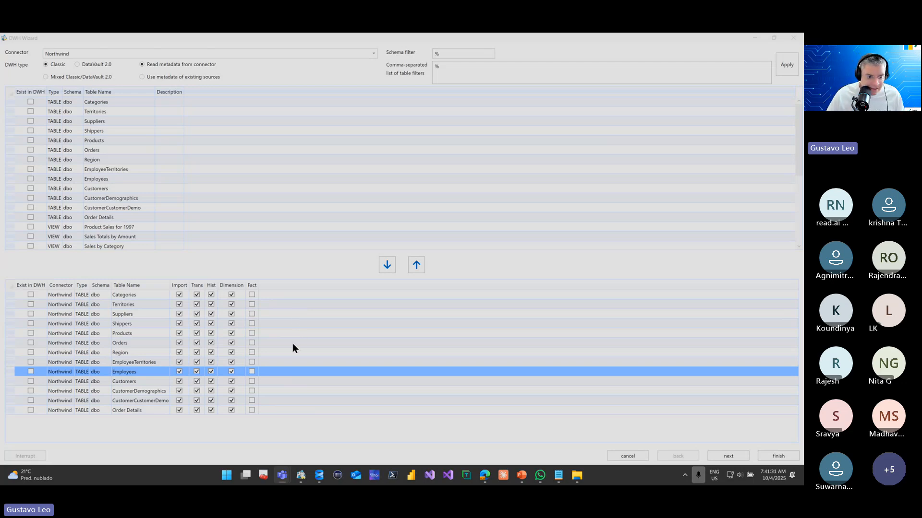
Mark Order Details as a fact table, continue to the naming templates and restore the wizard to its smaller window size
left_click(251, 410)
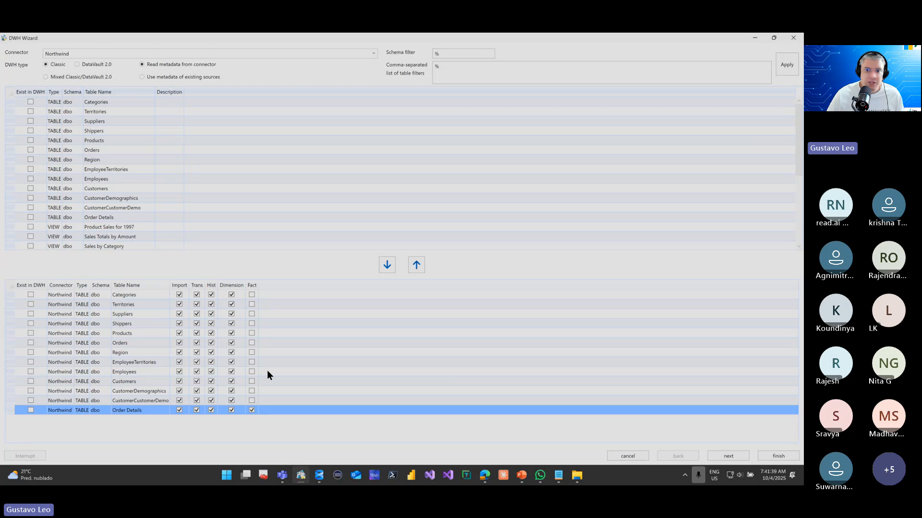
left_click(742, 457)
double_click(231, 36)
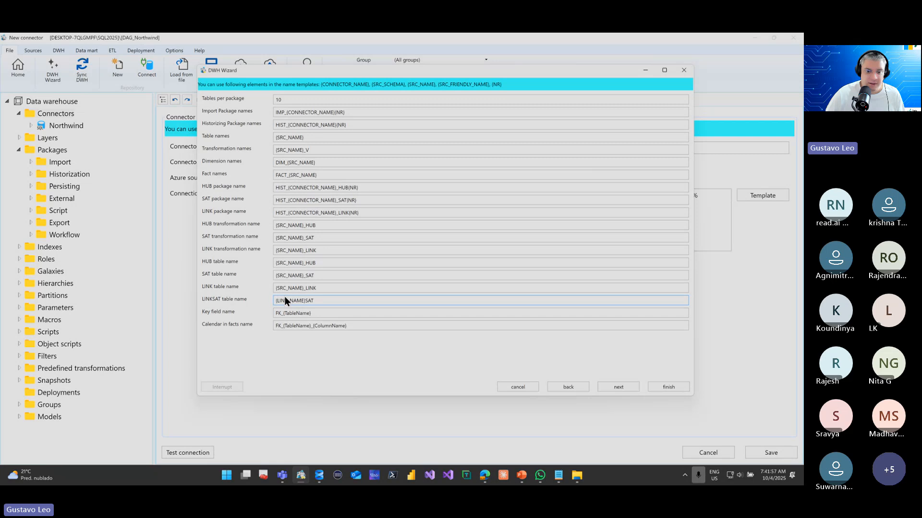
Examine the naming templates for calendars in facts, dimensions and transformations, keeping their default patterns
double_click(279, 326)
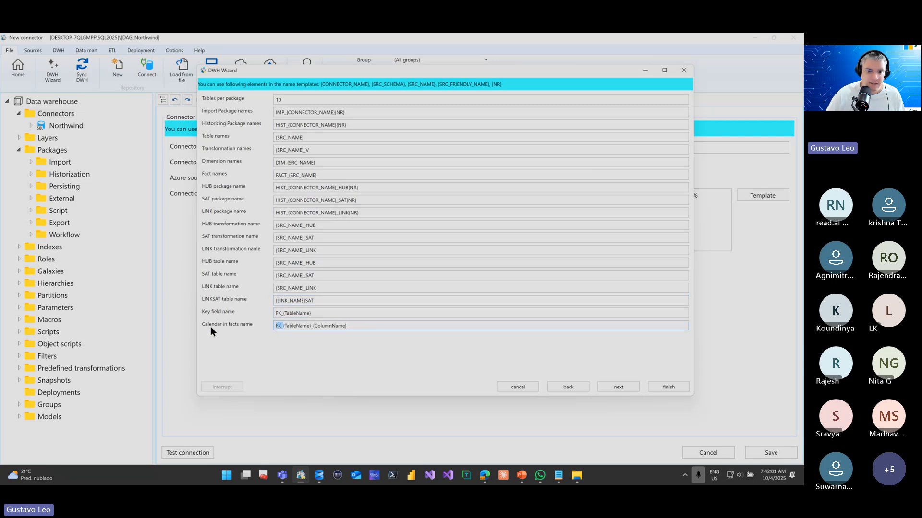
left_click(381, 325)
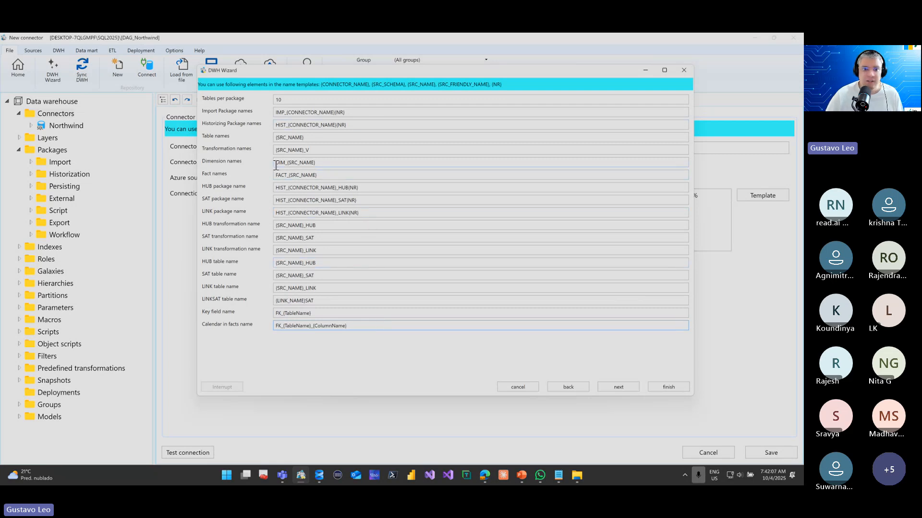
left_click_drag(275, 163, 285, 163)
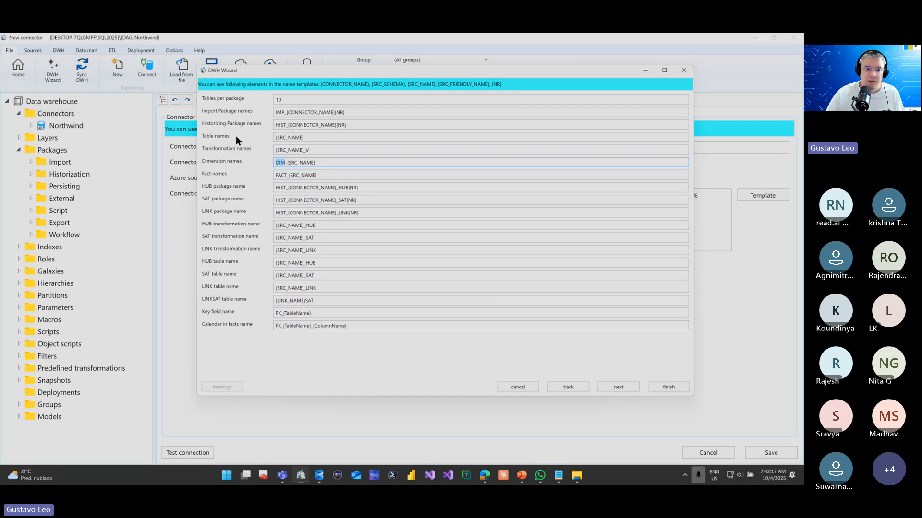
left_click(318, 151)
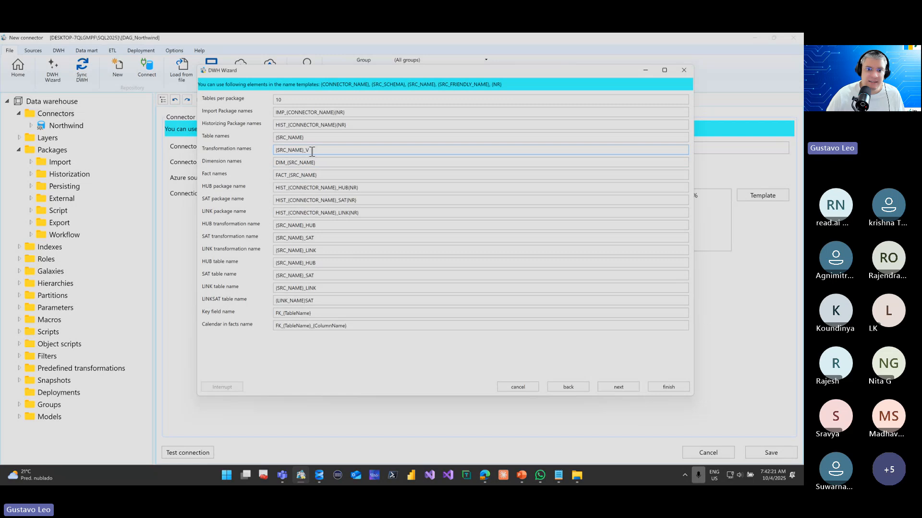
left_click_drag(312, 152, 303, 152)
left_click(277, 150)
left_click(318, 149)
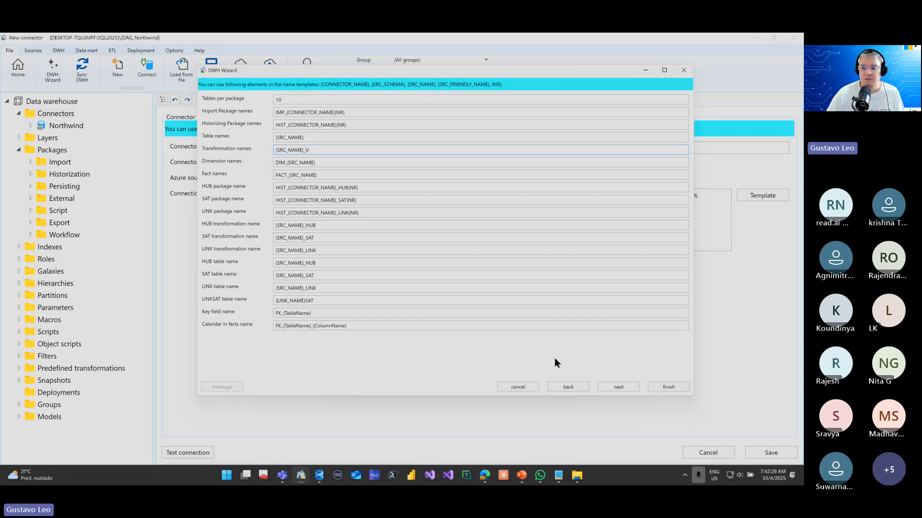
Keep all default transformations in the generation options, finish the wizard and save the changes
left_click(626, 387)
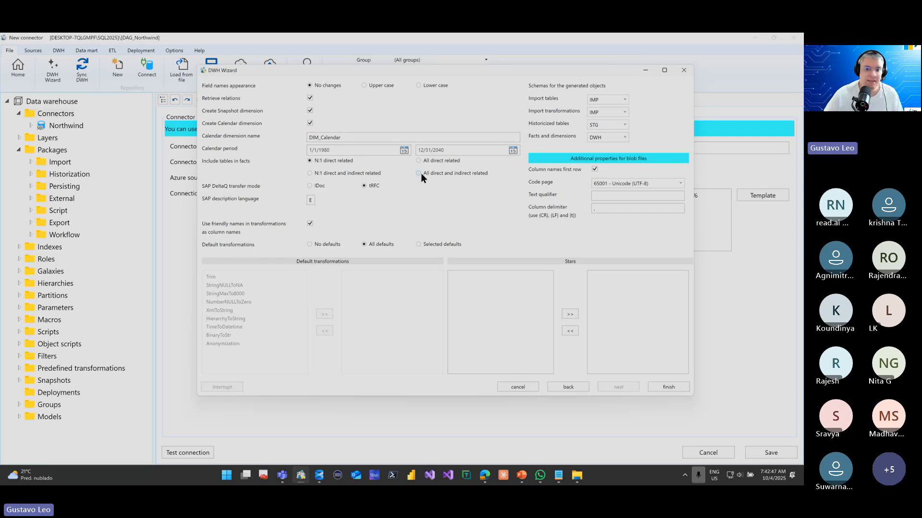
left_click(435, 245)
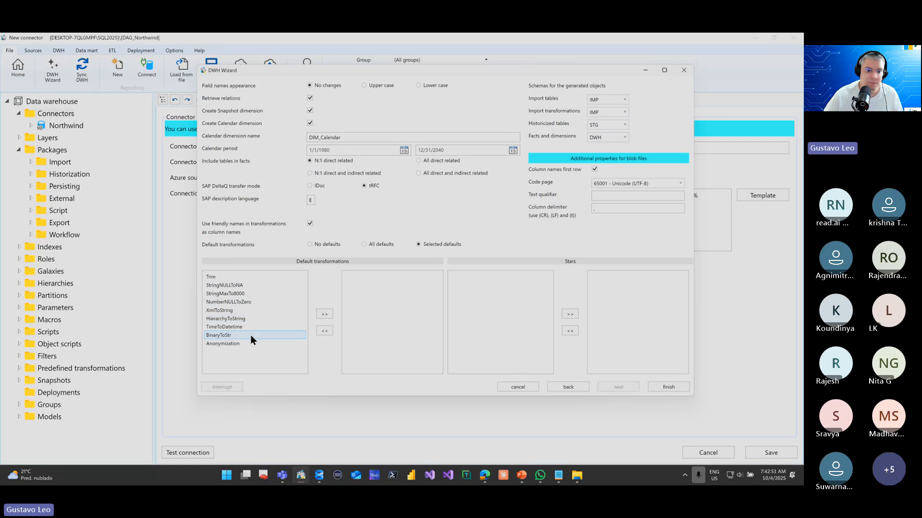
left_click(379, 245)
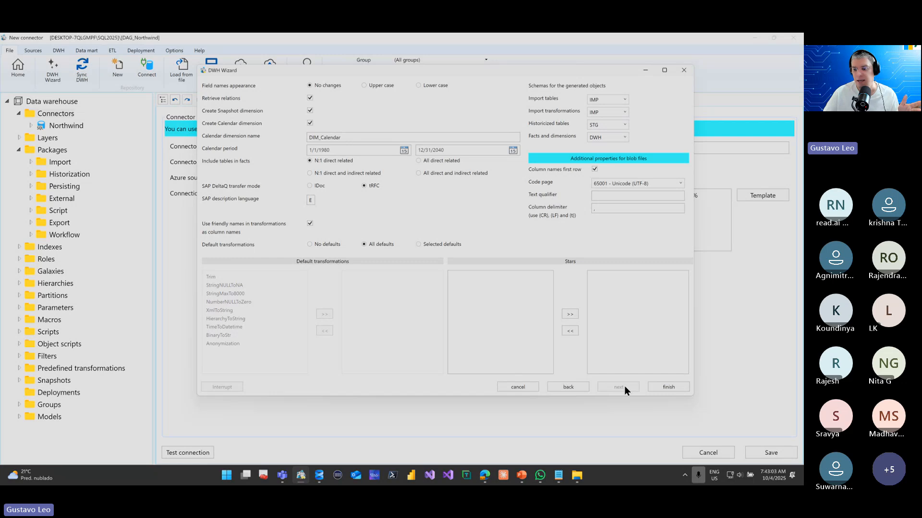
left_click(669, 387)
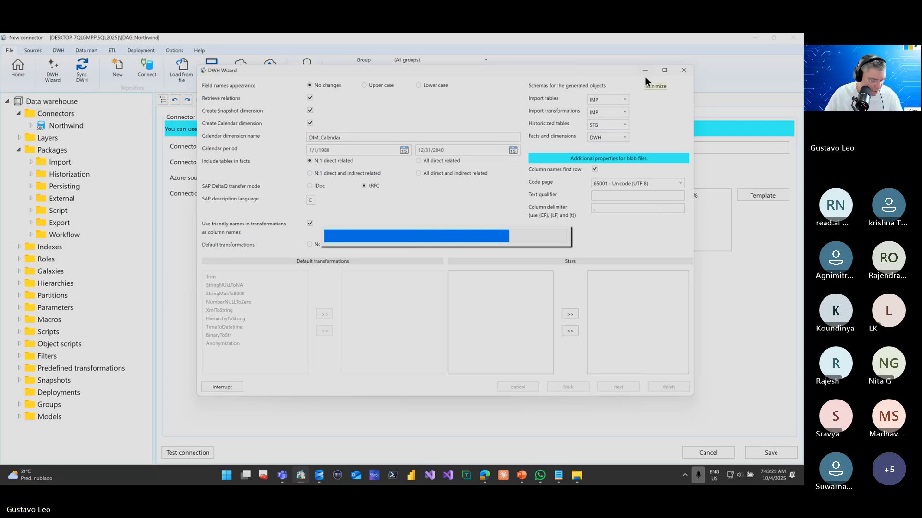
key("XF86AudioLowerVolume")
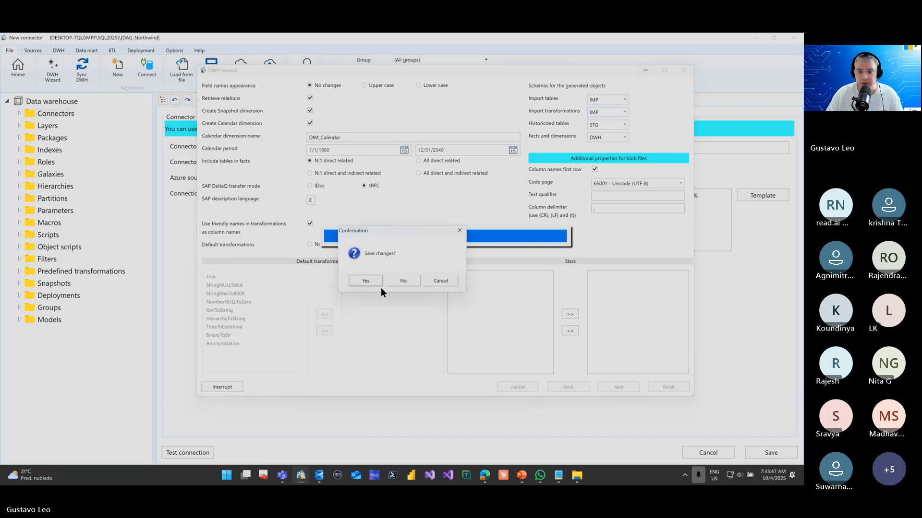
left_click(380, 280)
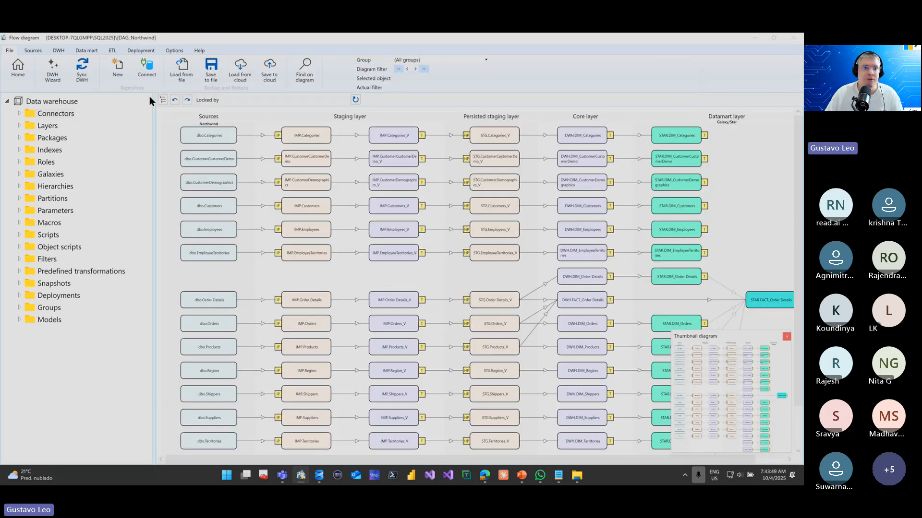
Hide the navigation tree and examine the flow diagram from the Northwind sources through the staging and core layers to the datamart layer
left_click(162, 100)
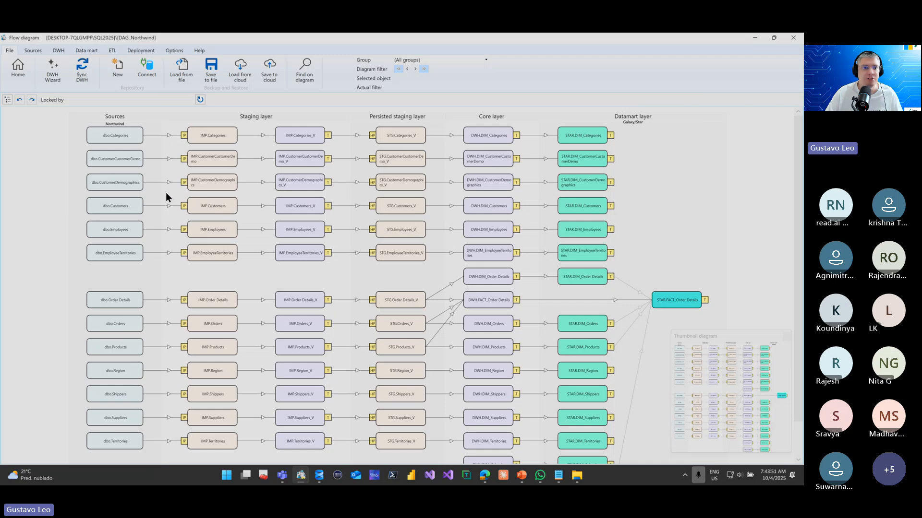
scroll(165, 192, "up", 5)
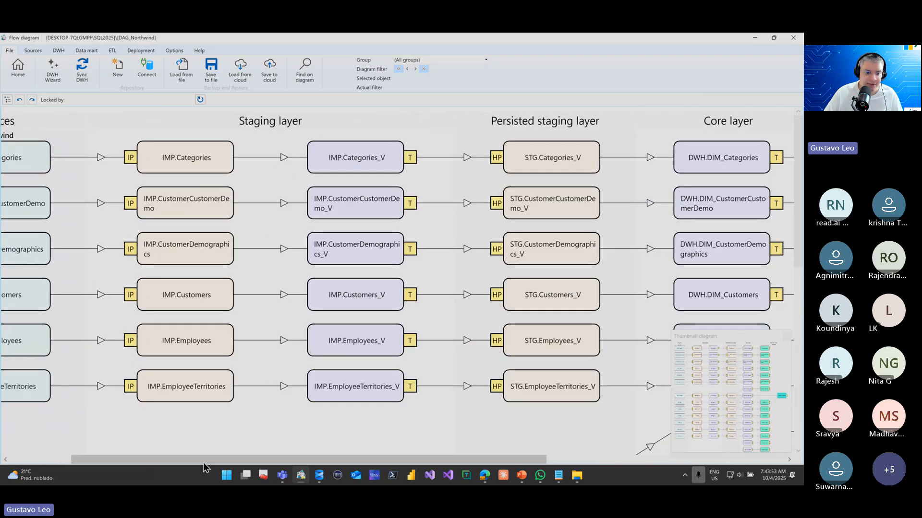
left_click_drag(203, 461, 119, 459)
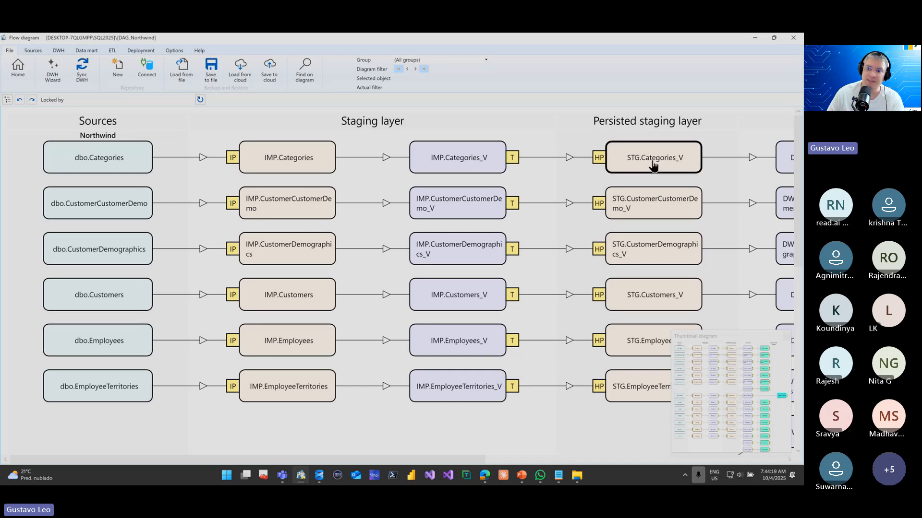
left_click_drag(451, 453, 644, 458)
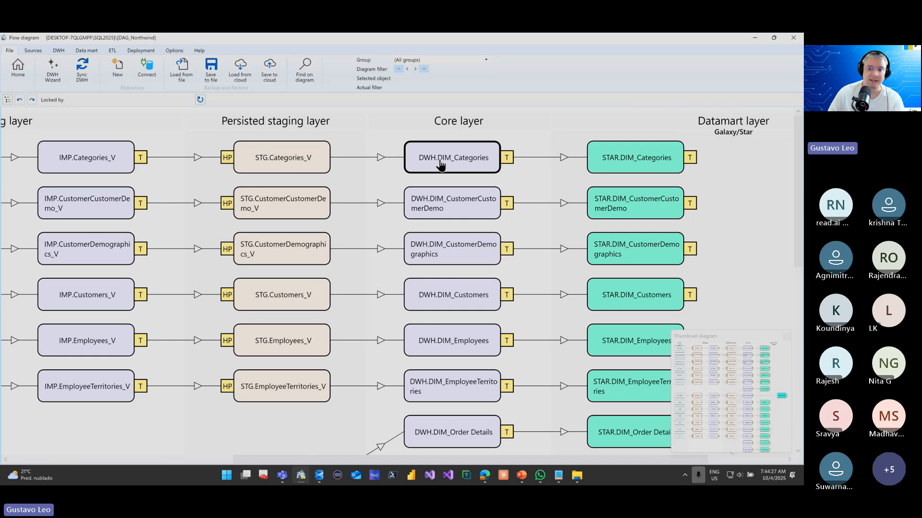
left_click_drag(545, 457, 631, 468)
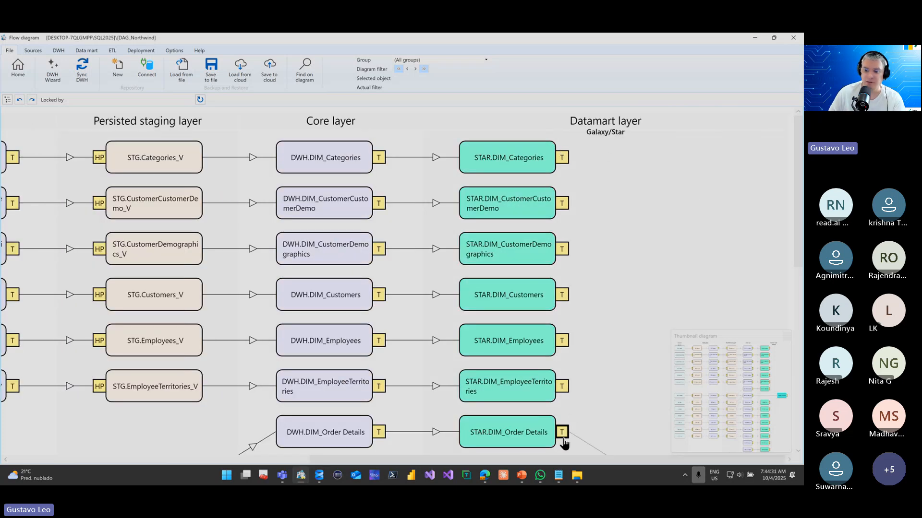
scroll(205, 438, "left", 10)
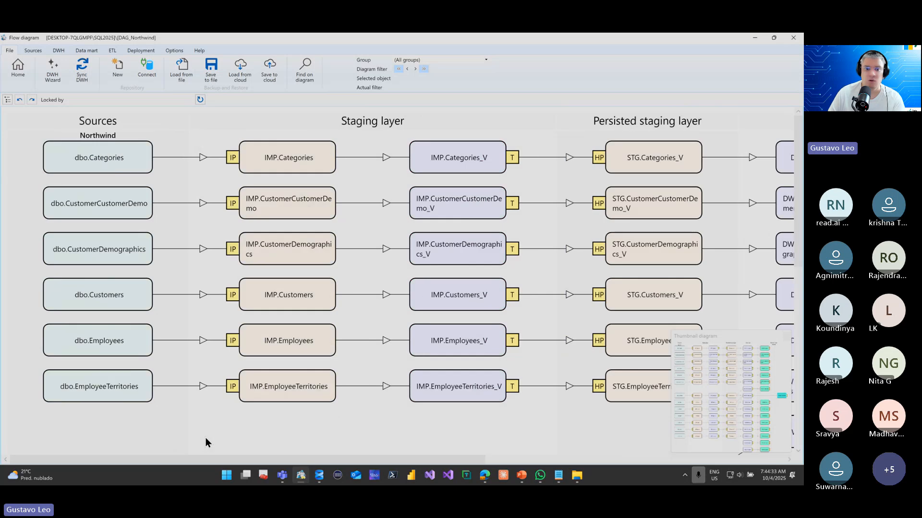
scroll(251, 355, "down", 3)
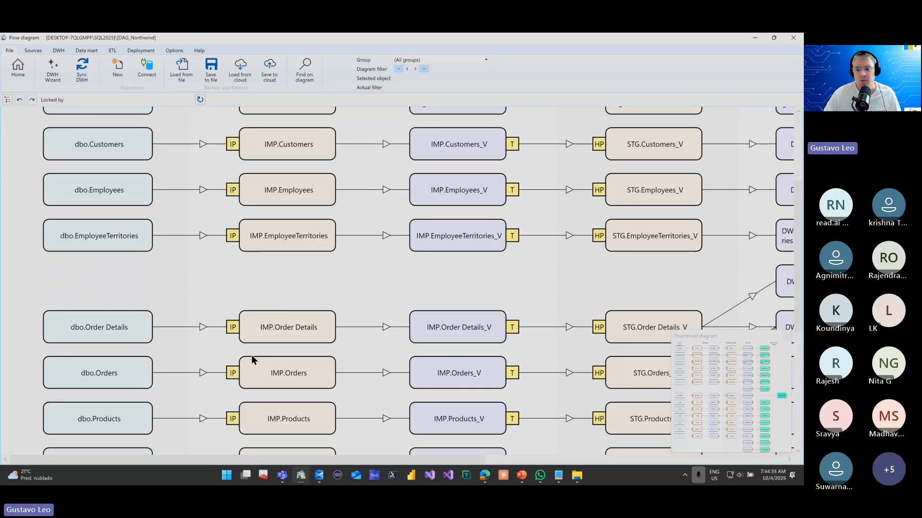
scroll(252, 355, "down", 2)
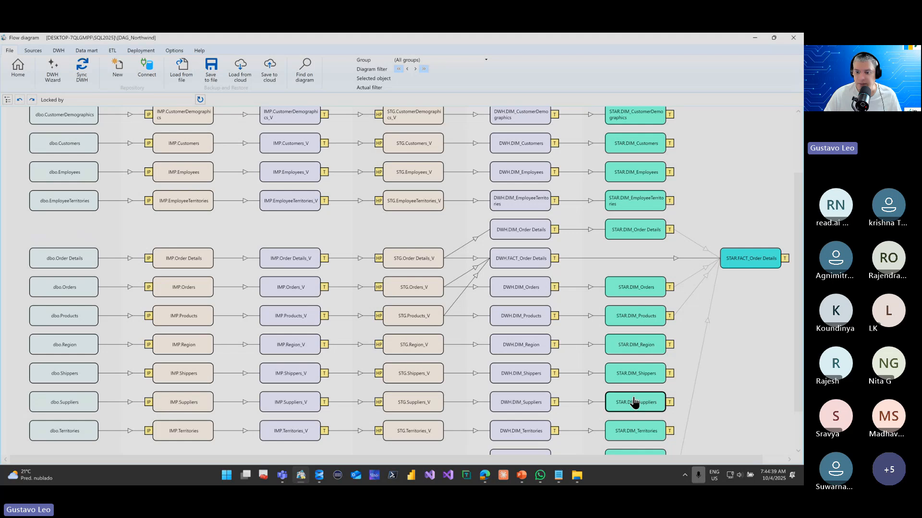
scroll(606, 393, "up", 3)
scroll(575, 407, "up", 1)
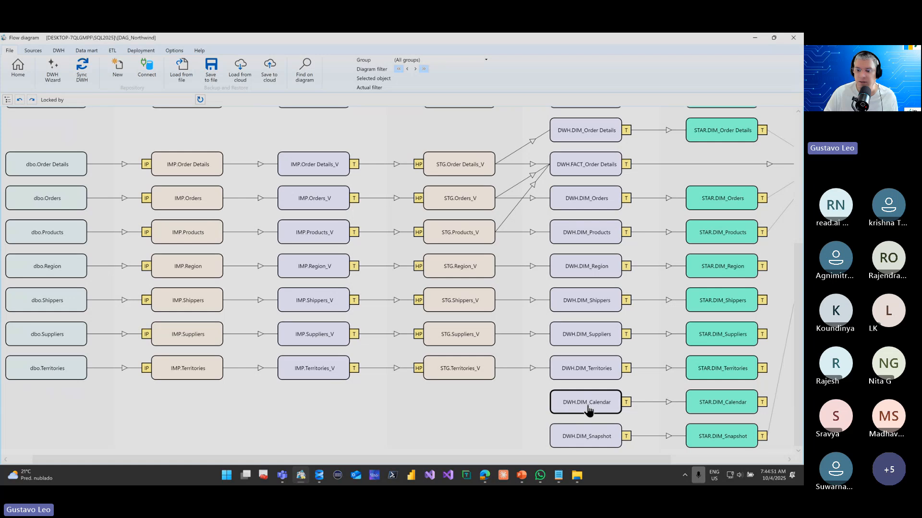
Examine the flow diagram from the calendar and snapshot dimensions up to the full layer overview, and show the navigation tree again
left_click_drag(298, 461, 87, 433)
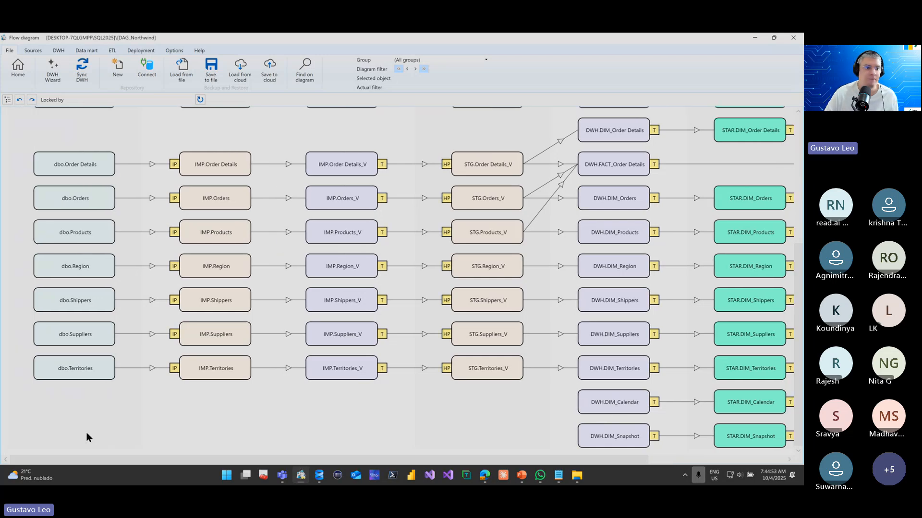
scroll(92, 241, "up", 5)
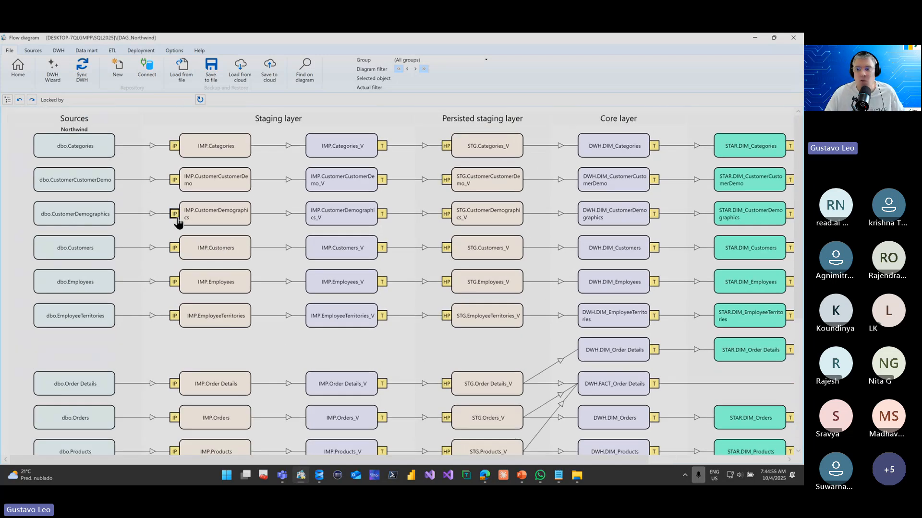
scroll(177, 219, "down", 4)
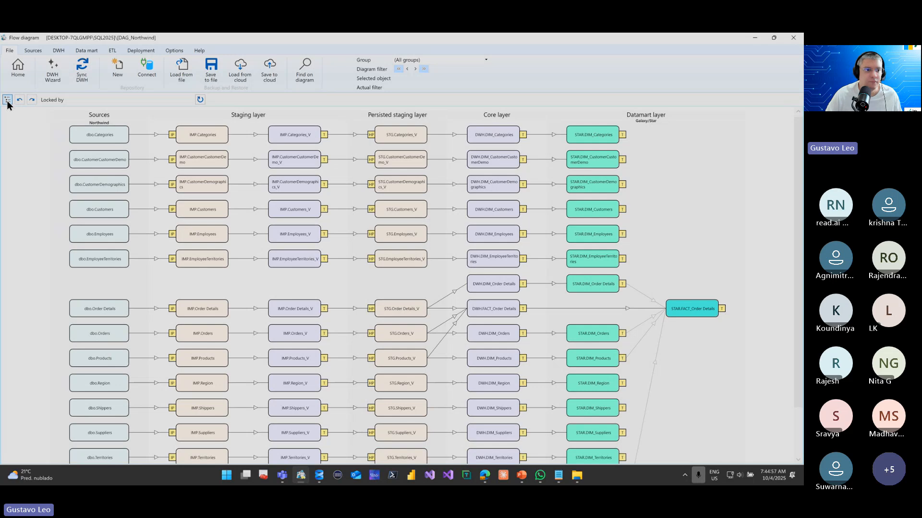
left_click(7, 100)
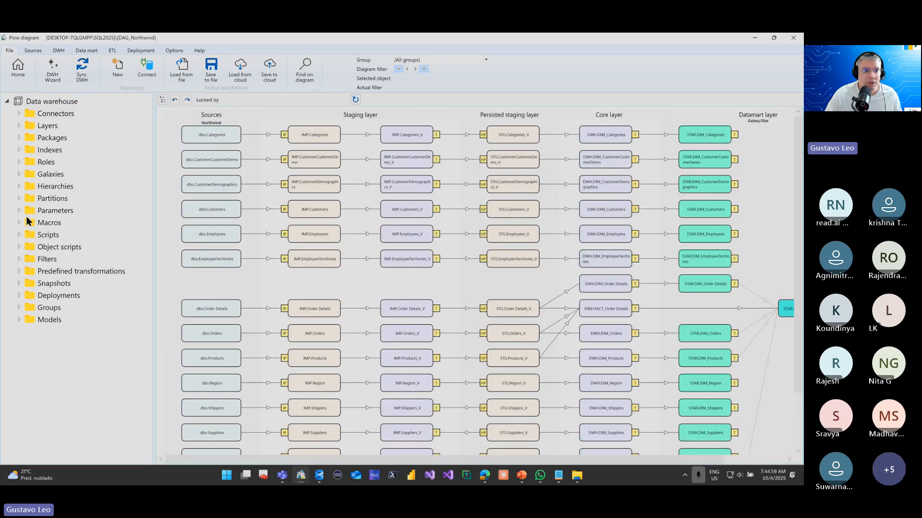
Switch to SQL Server Management Studio and collapse and re-expand the tables of the repo_DAG_Northwind database
left_click(185, 235)
key("alt+Tab")
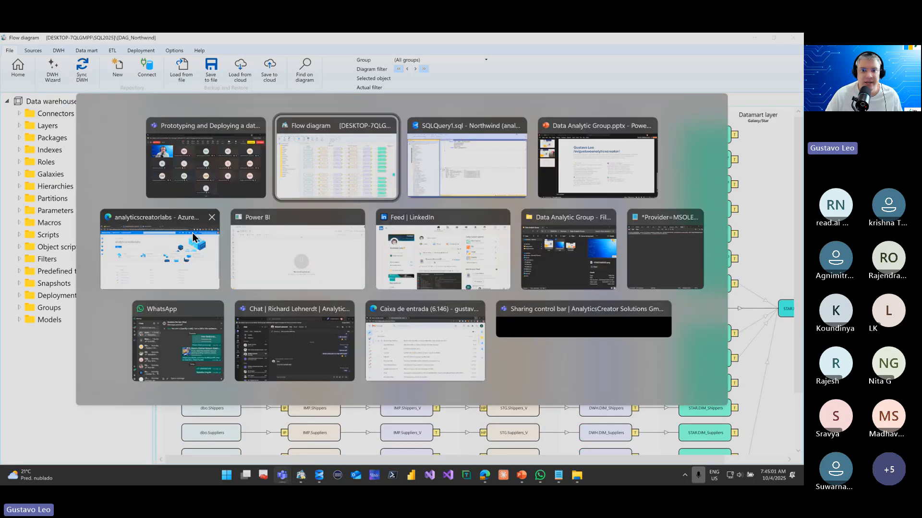
key("alt+Tab")
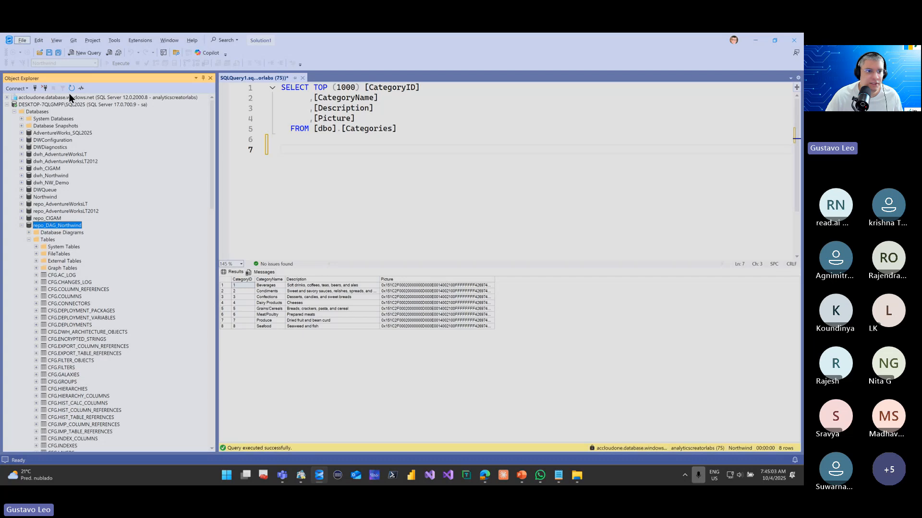
left_click(29, 240)
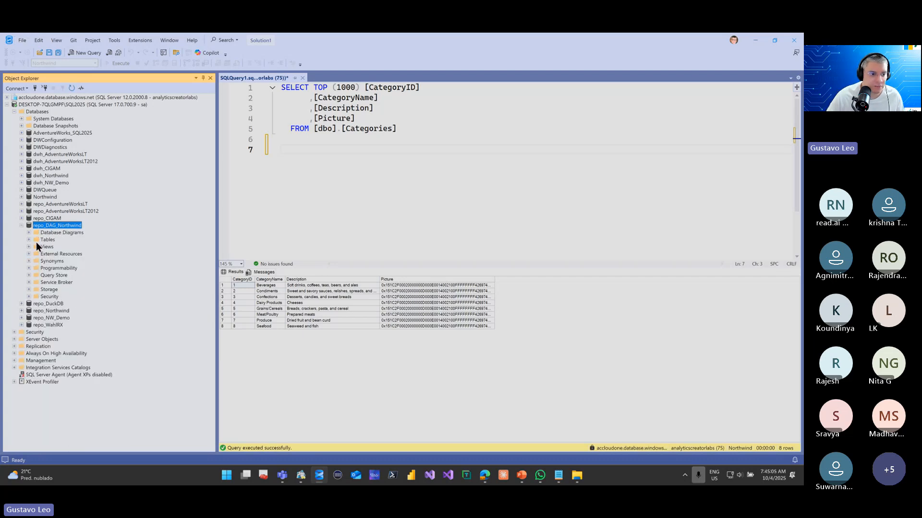
left_click(29, 239)
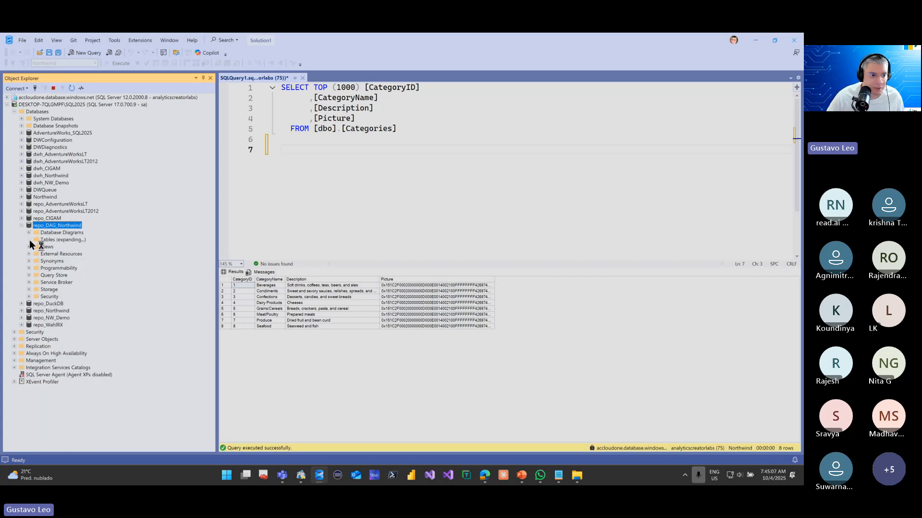
Find CFG.TABLES among the repository tables and query its top 1000 rows
scroll(60, 315, "down", 10)
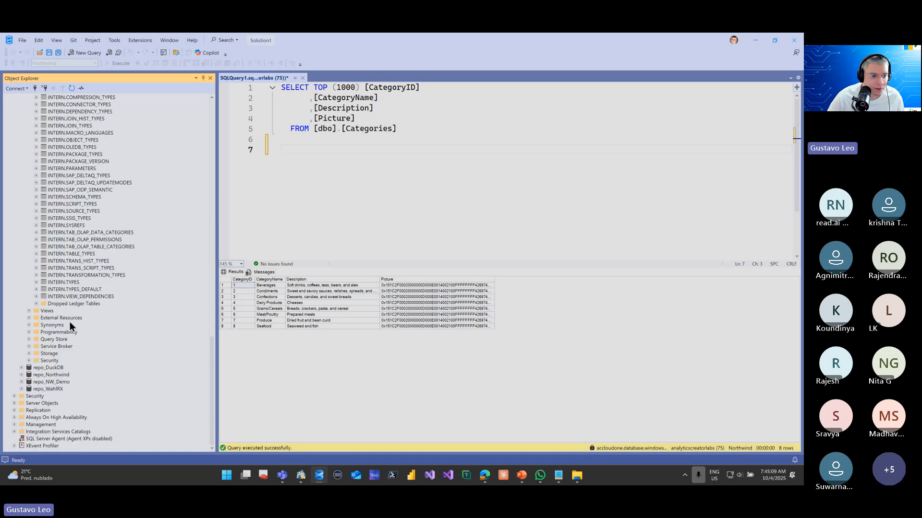
scroll(70, 322, "up", 15)
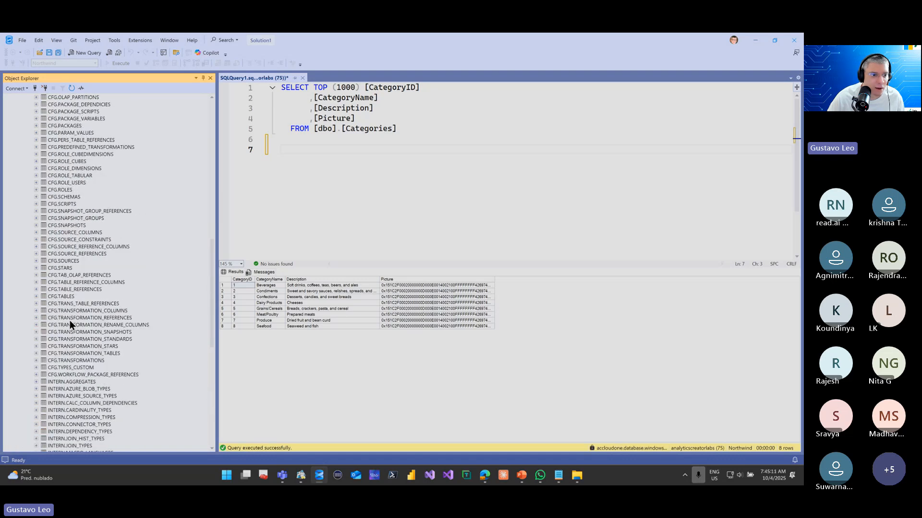
scroll(69, 320, "down", 2)
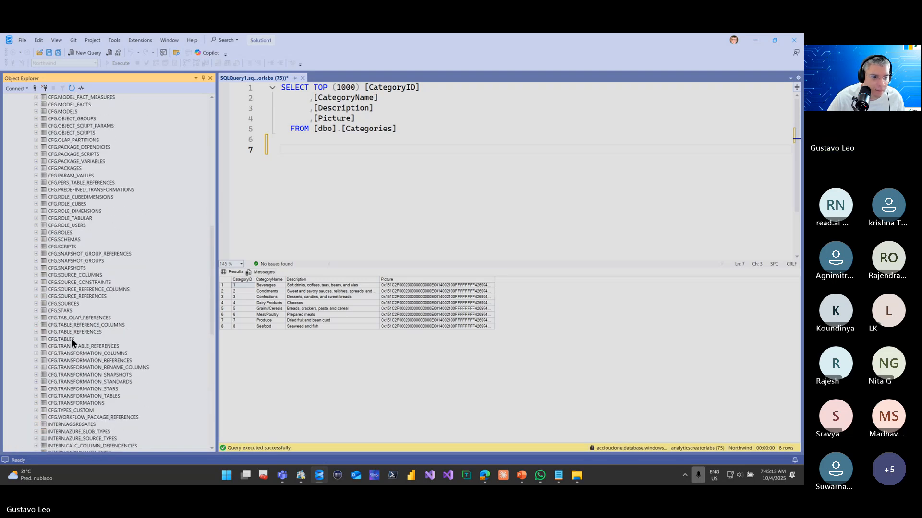
right_click(71, 338)
left_click(119, 334)
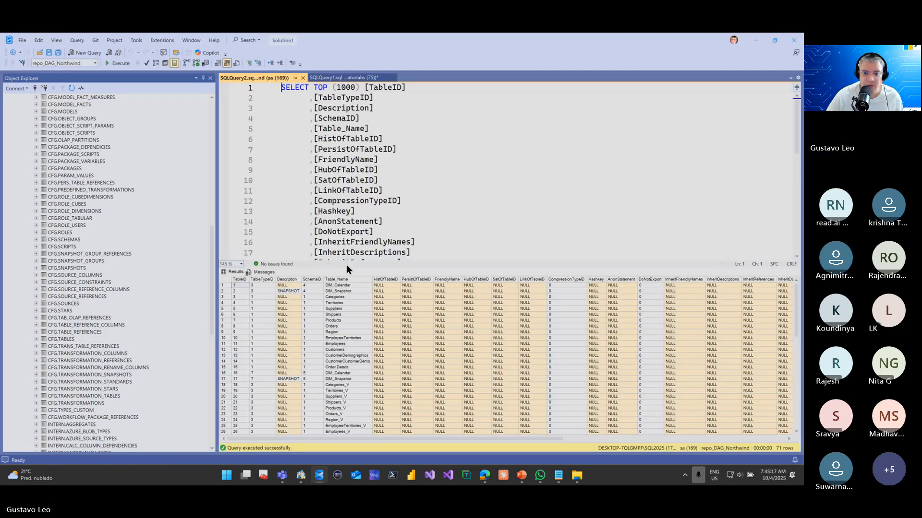
Enlarge the query results, examine the schema IDs and table names of the repository tables, and return to AnalyticsCreator
left_click_drag(347, 264, 348, 164)
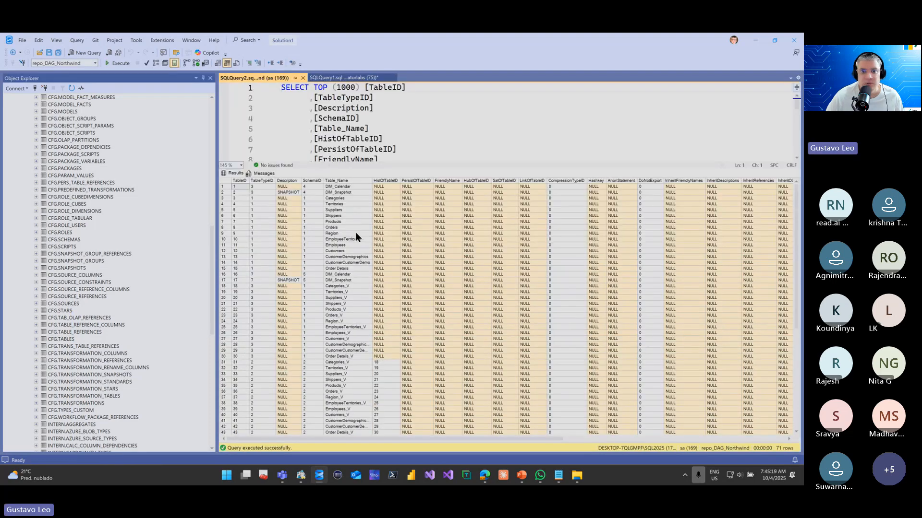
scroll(320, 222, "down", 6)
left_click(317, 211)
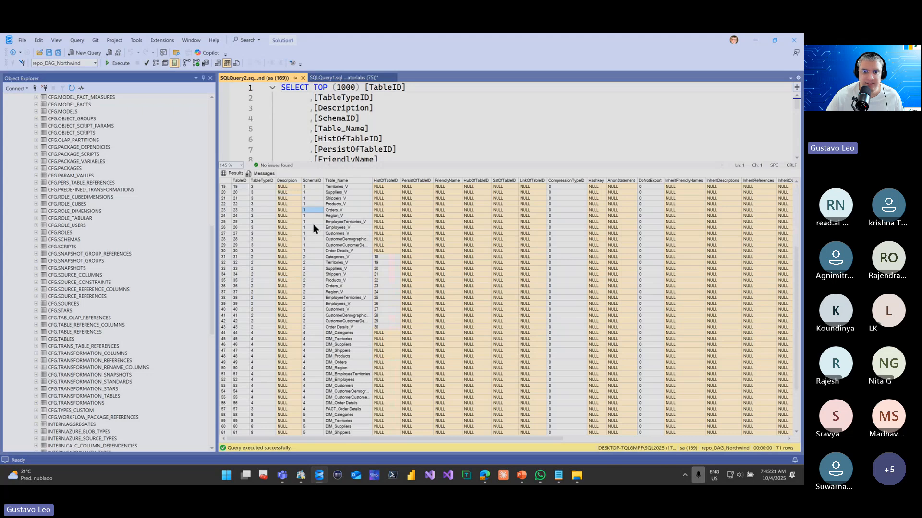
left_click(315, 292)
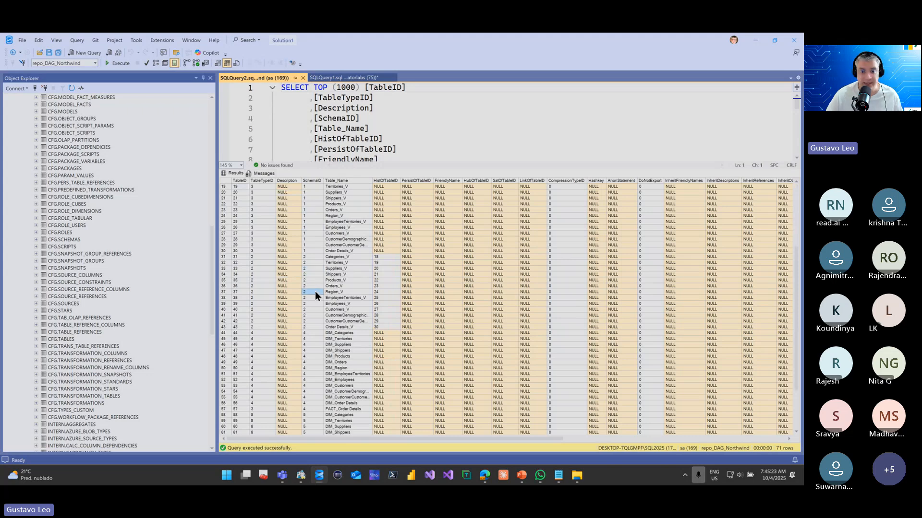
left_click(319, 325)
scroll(359, 287, "down", 4)
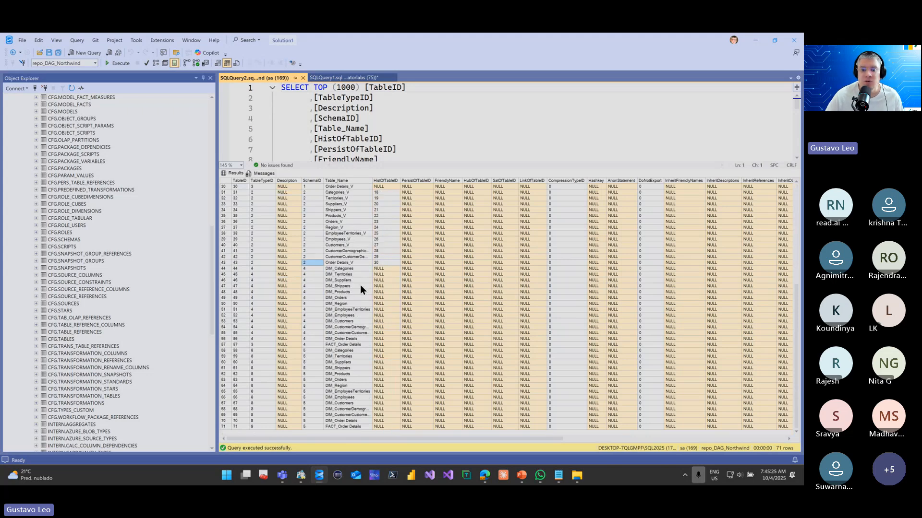
scroll(361, 285, "up", 10)
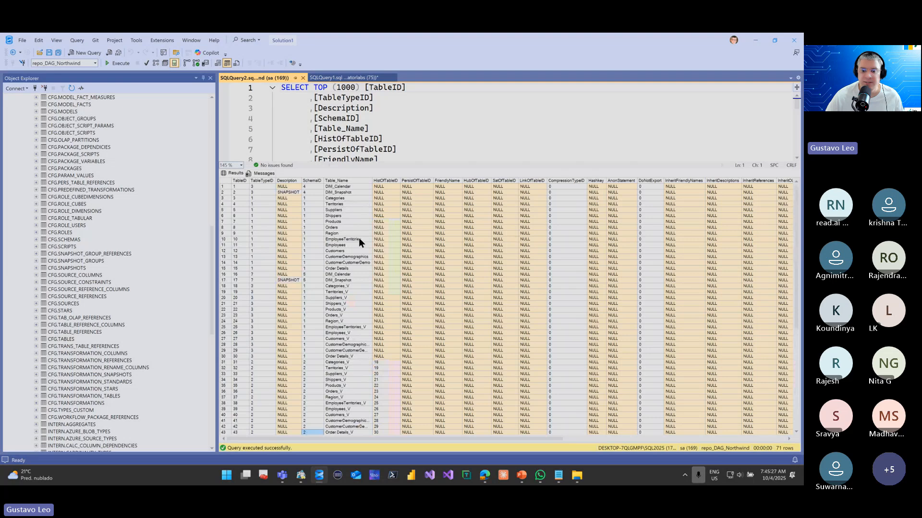
left_click_drag(401, 438, 310, 423)
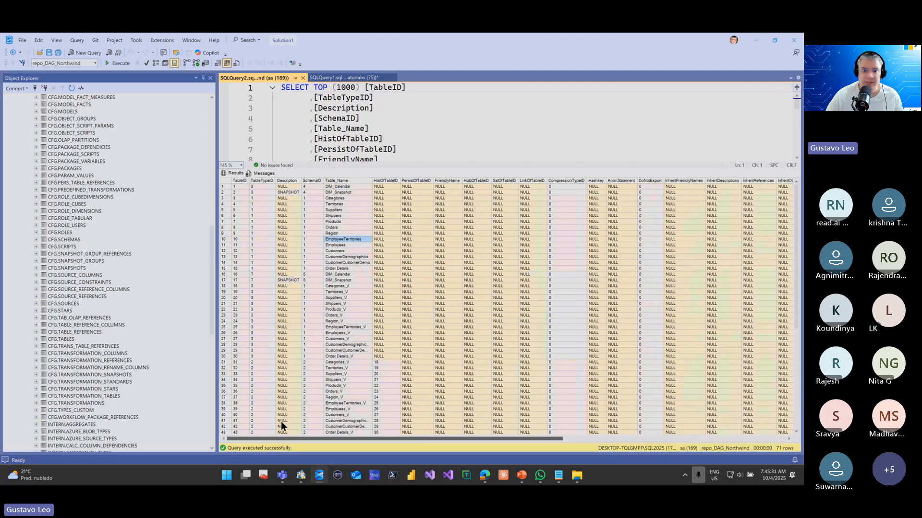
key("alt+Tab")
key("Tab")
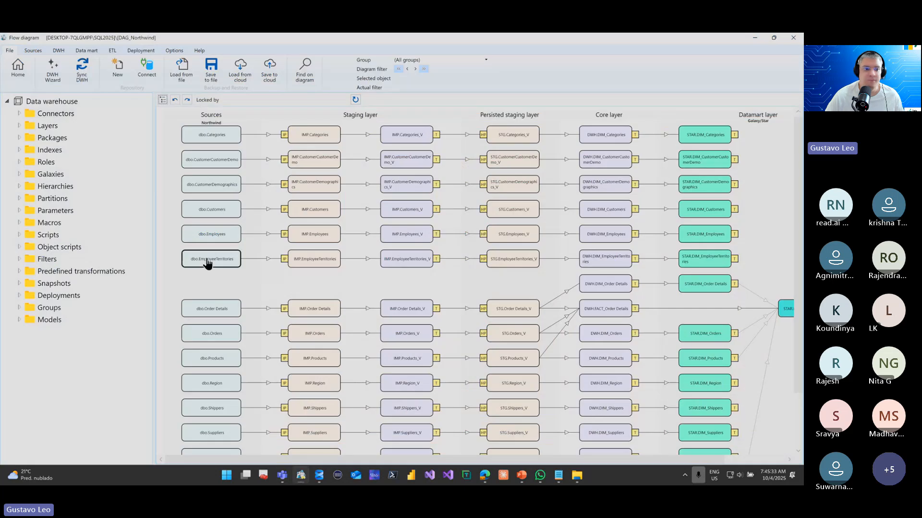
Start a new deployment, hide the navigation tree and select ADF2 for all the listed packages
left_click(58, 295)
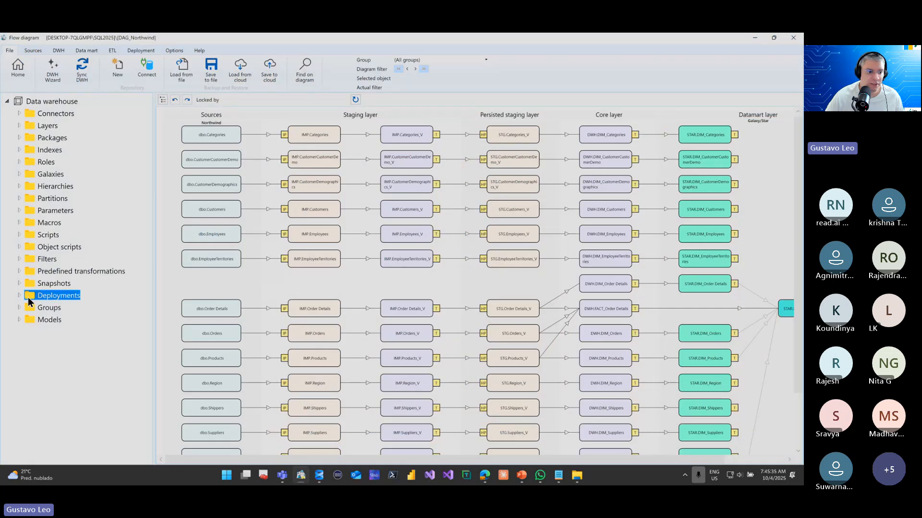
right_click(53, 295)
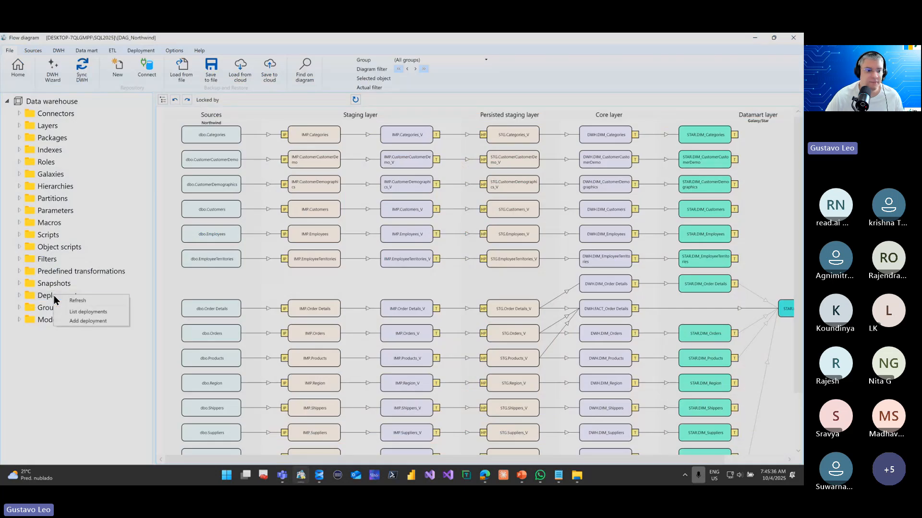
left_click(95, 321)
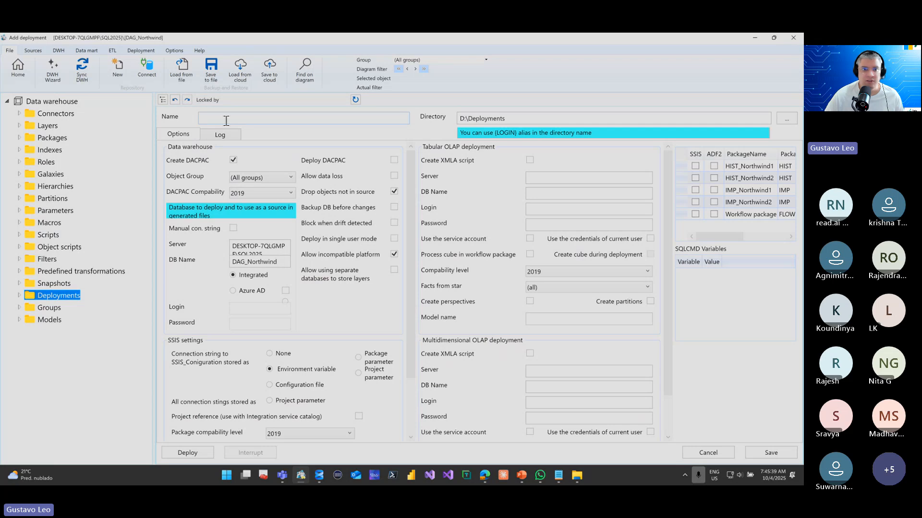
left_click(164, 101)
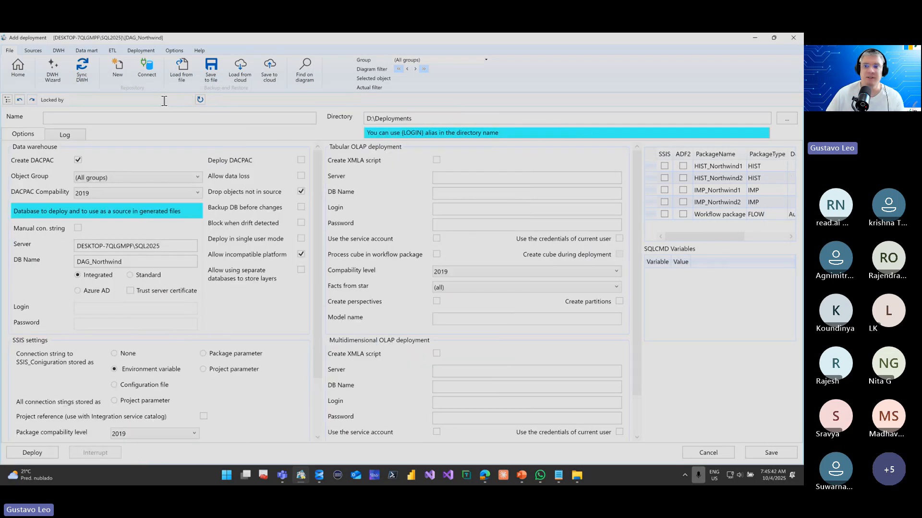
left_click(683, 152)
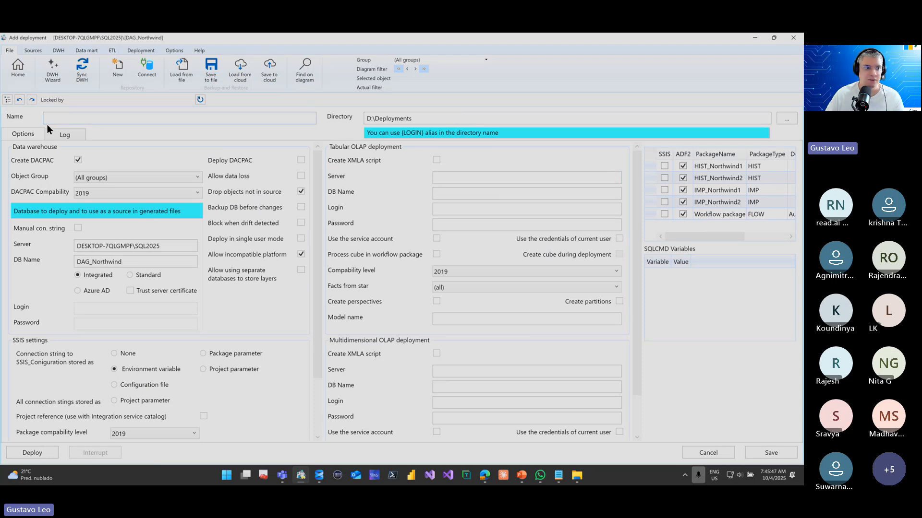
Show the navigation tree again, expand the staging layer under Layers and return to the flow diagram
left_click(7, 100)
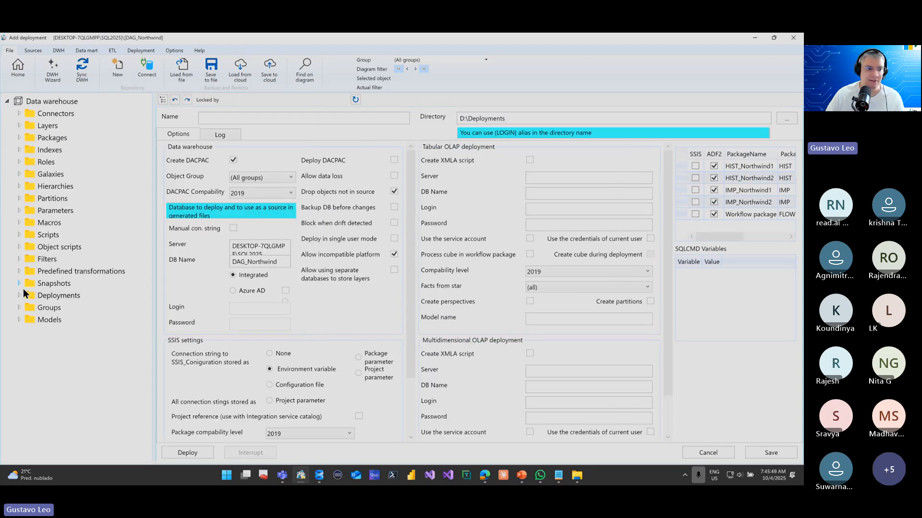
left_click(20, 125)
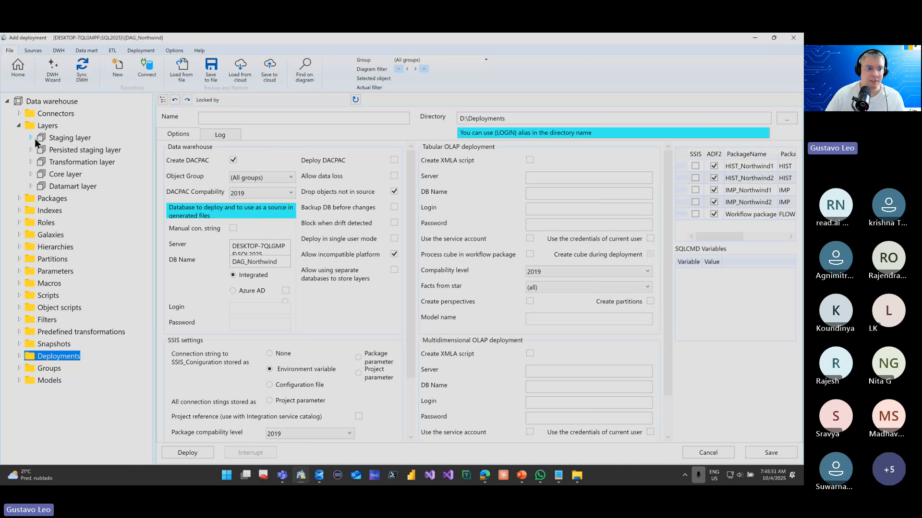
left_click(34, 138)
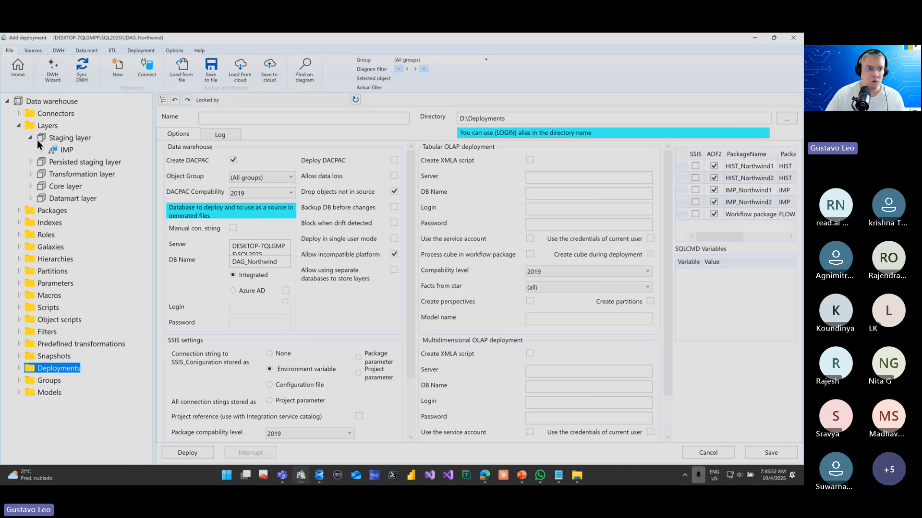
left_click(17, 69)
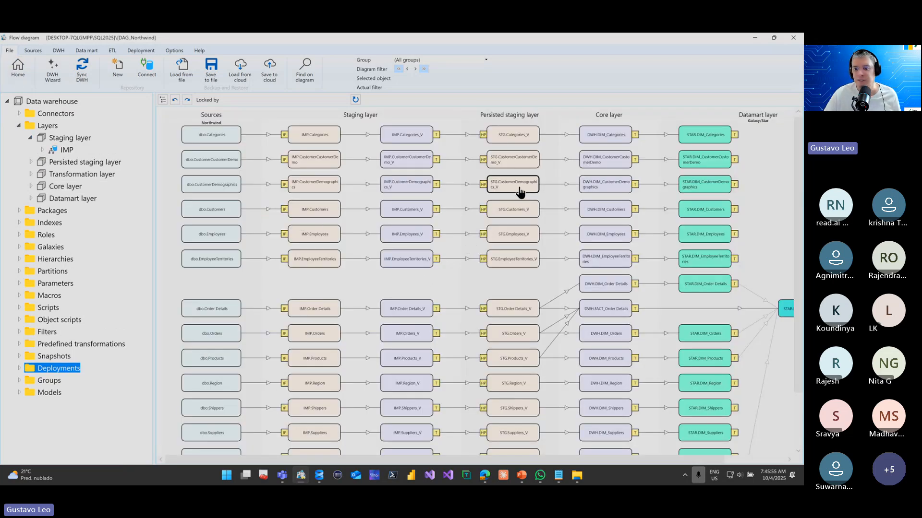
Open the STG.Order Details_V table, examine its columns, keys and references, and return to the flow diagram
scroll(517, 299, "down", 1)
scroll(518, 299, "down", 1)
left_click(517, 244)
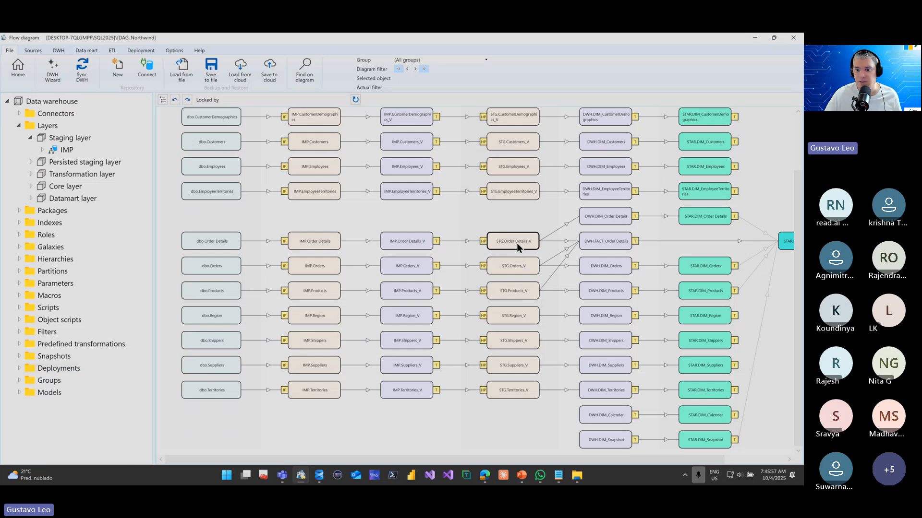
double_click(517, 244)
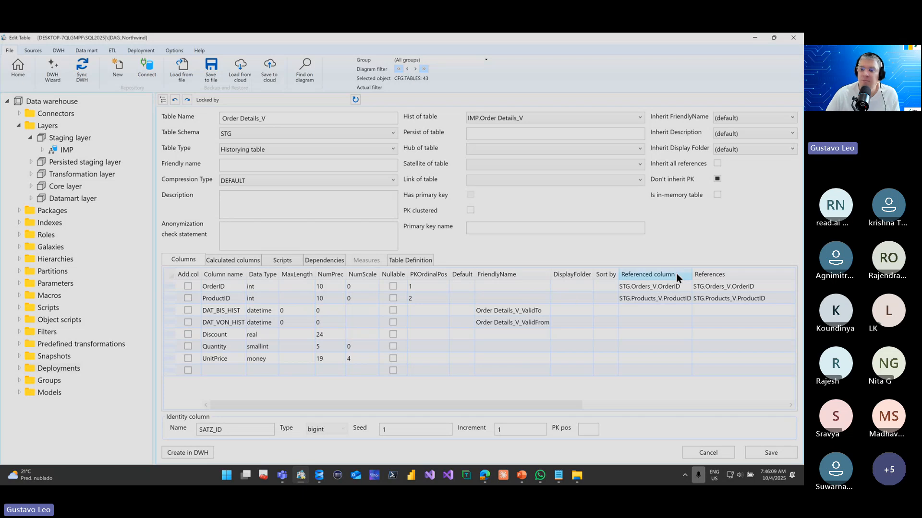
left_click(294, 260)
left_click(186, 263)
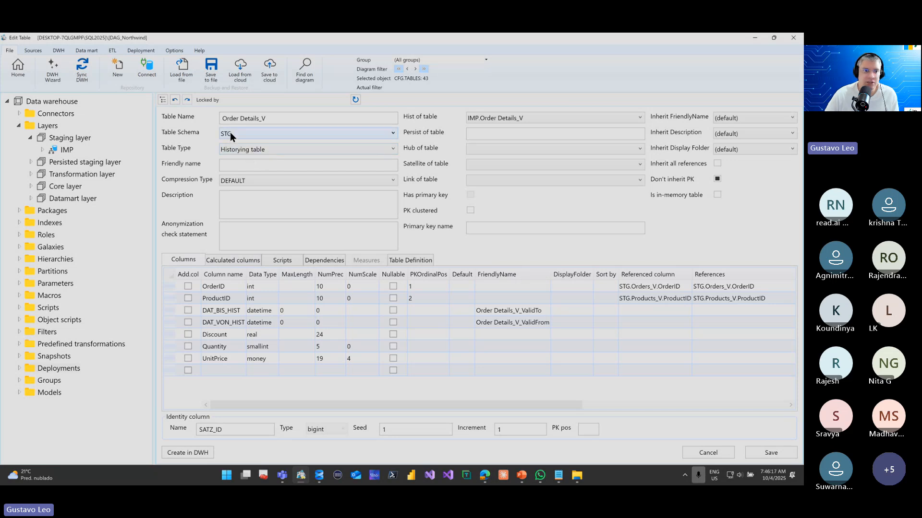
left_click(18, 68)
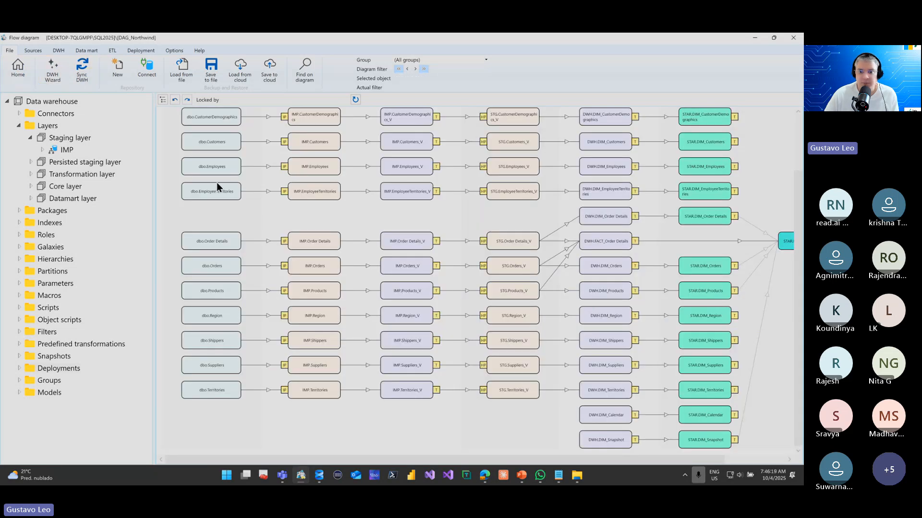
Open the historization package feeding STG.Order Details_V, examine its SCD types, filters and scripts, and return to the flow diagram
double_click(485, 242)
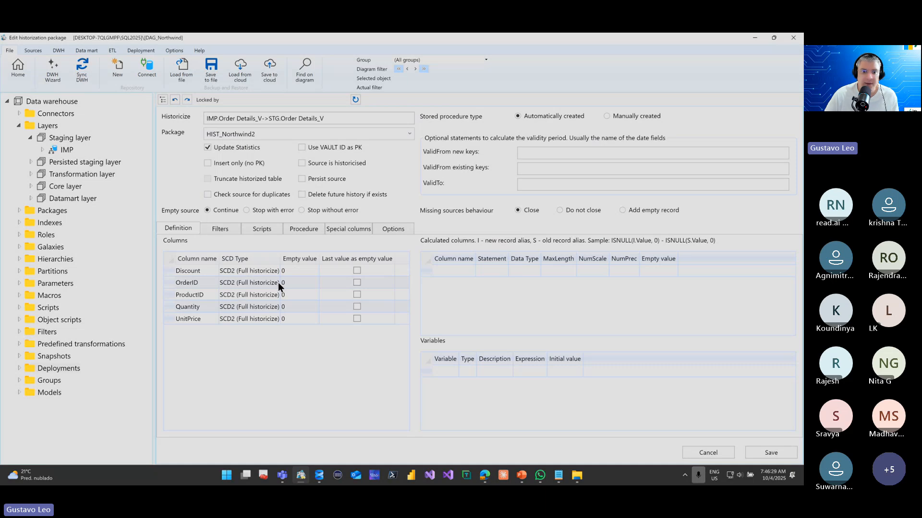
left_click_drag(281, 258, 310, 258)
left_click(235, 229)
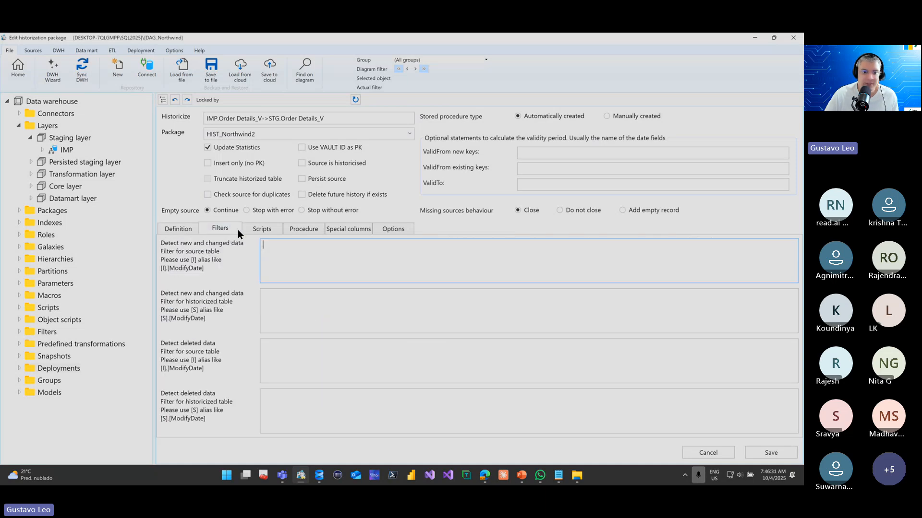
left_click(262, 228)
left_click(23, 74)
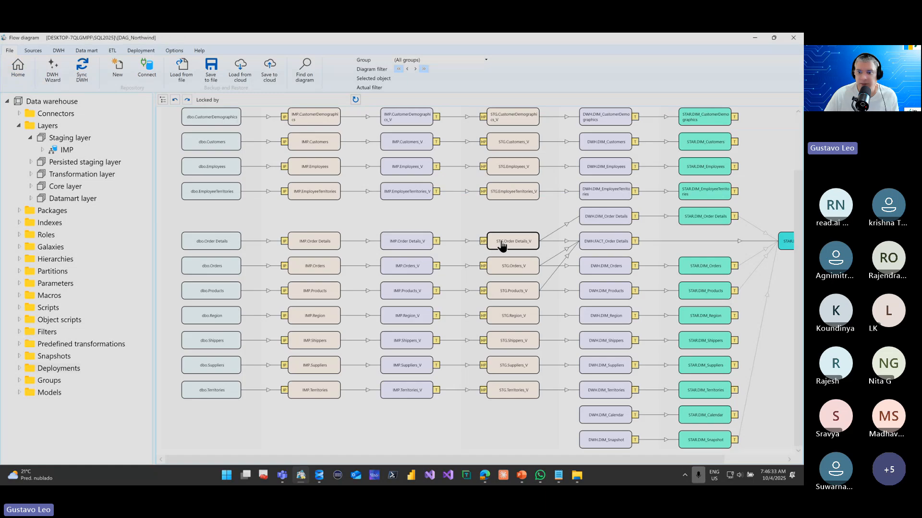
Open the STG.Order Details_V table again and look through its calculated columns and column definitions
double_click(501, 240)
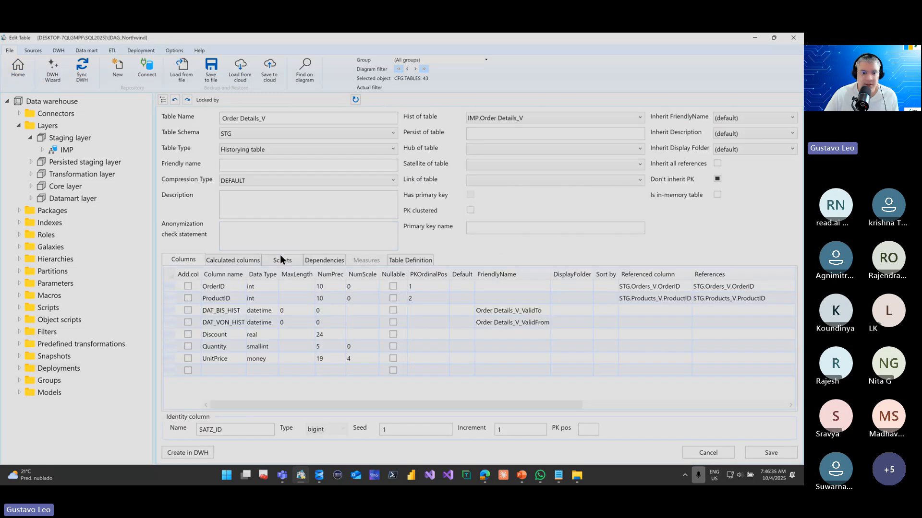
left_click(248, 259)
left_click(191, 260)
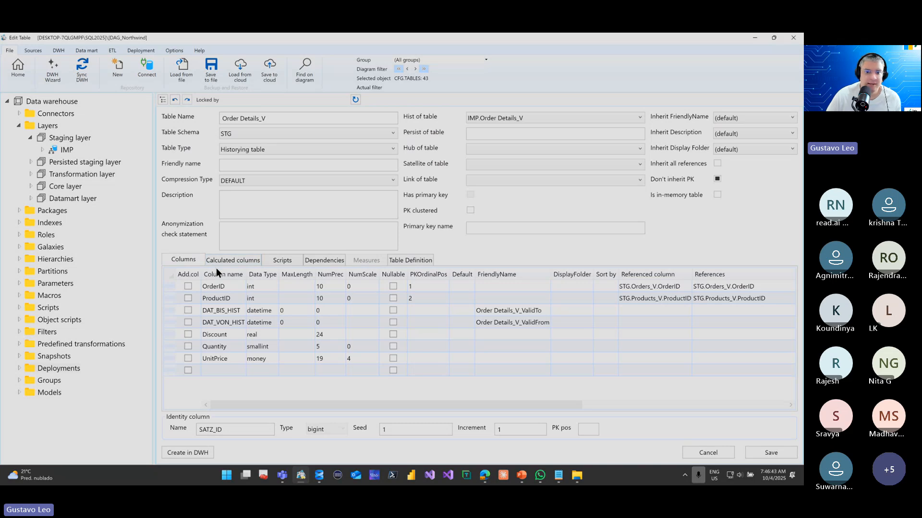
Expand the IMP schema in the staging layer, view its Import objects and collapse the Import folder again
left_click(42, 149)
left_click(54, 162)
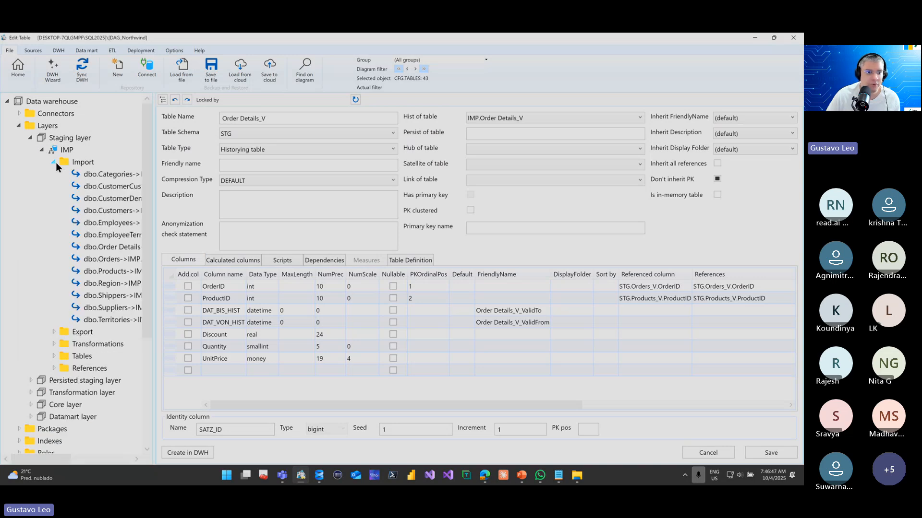
left_click(55, 163)
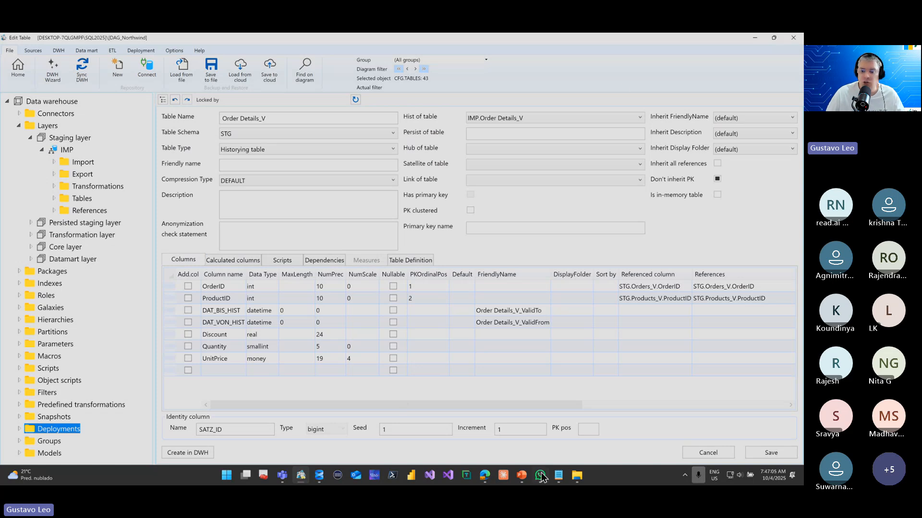
Switch to the Edge window showing the AC Demo workspace in Power BI and maximize it
mouse_move(491, 475)
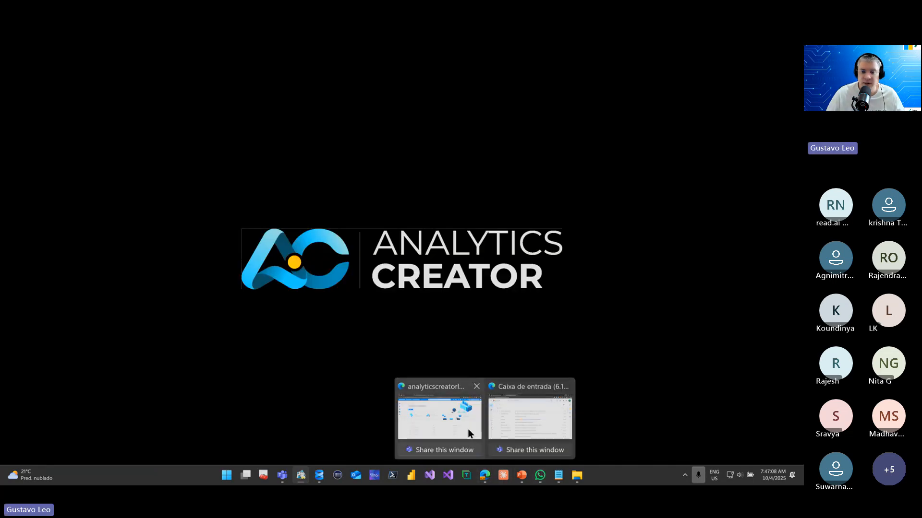
left_click(468, 430)
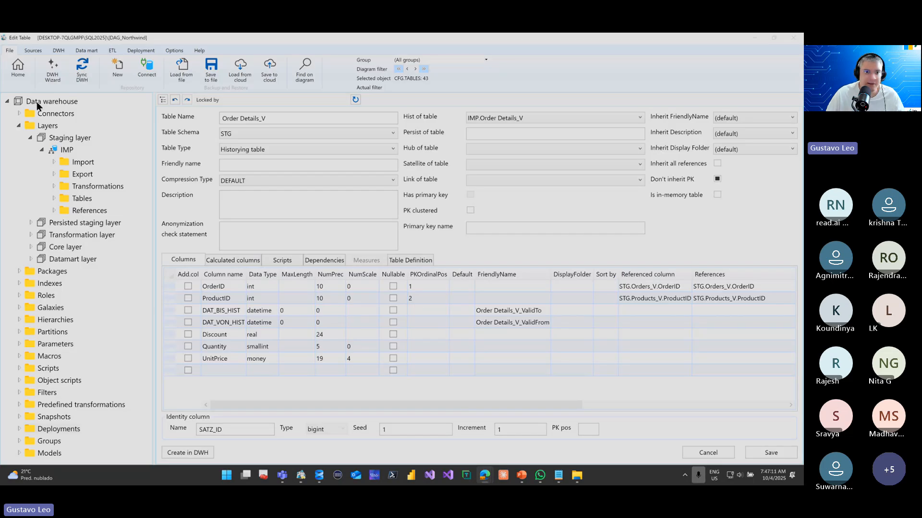
left_click_drag(37, 103, 293, 119)
left_click_drag(363, 119, 379, 112)
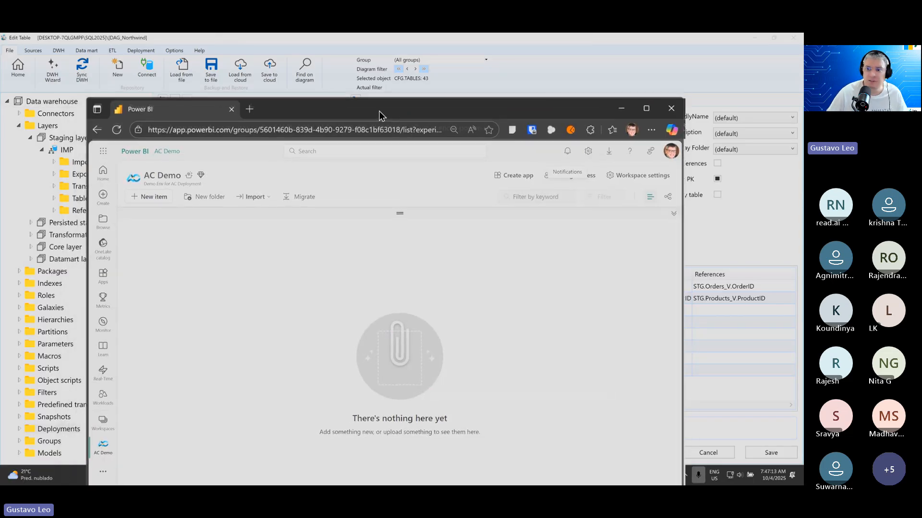
double_click(379, 111)
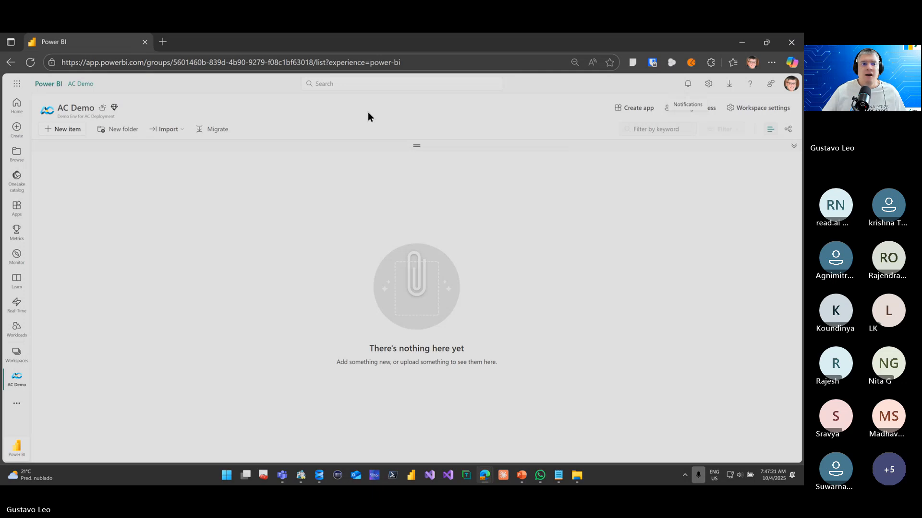
Create a new SQL database item named DAG_Northwind in the AC Demo workspace
left_click(82, 137)
left_click(744, 128)
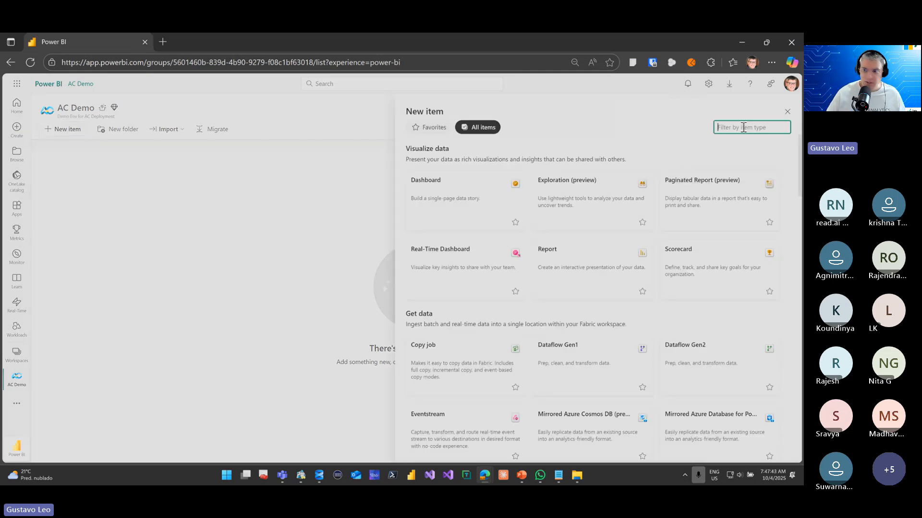
type("sql")
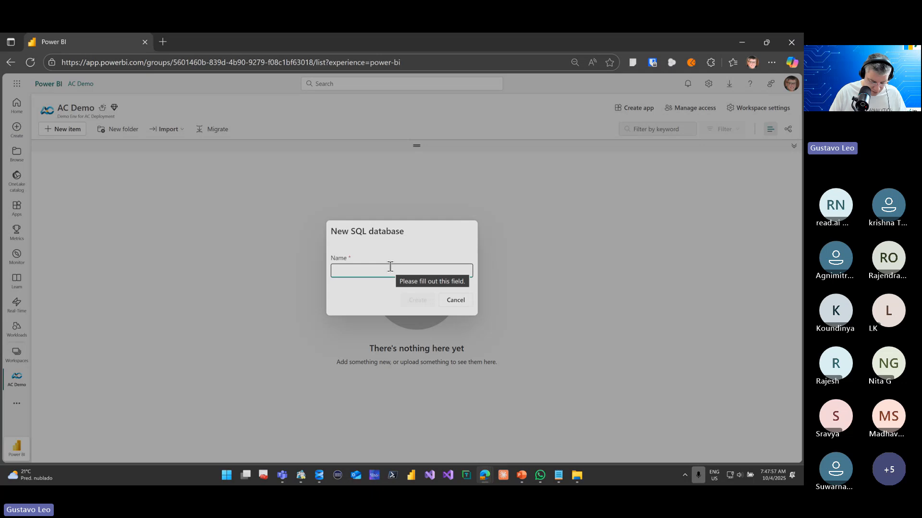
type("DAG")
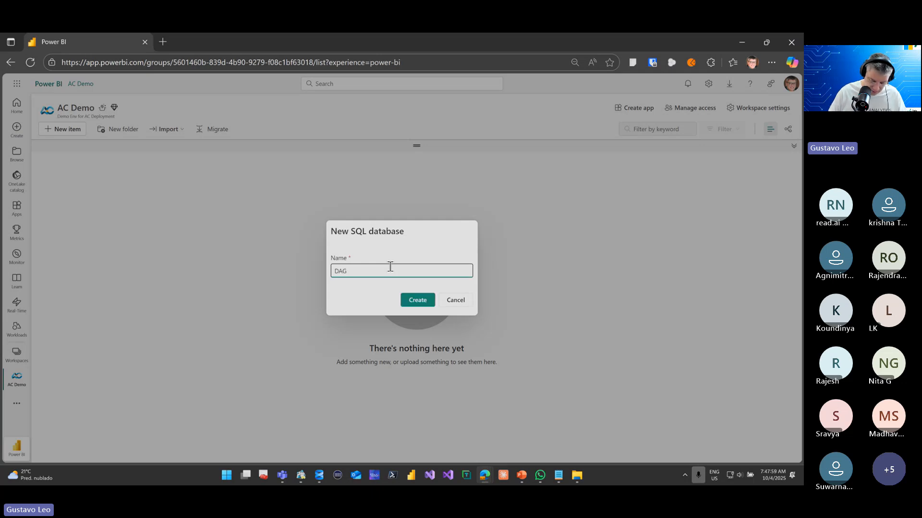
type("_")
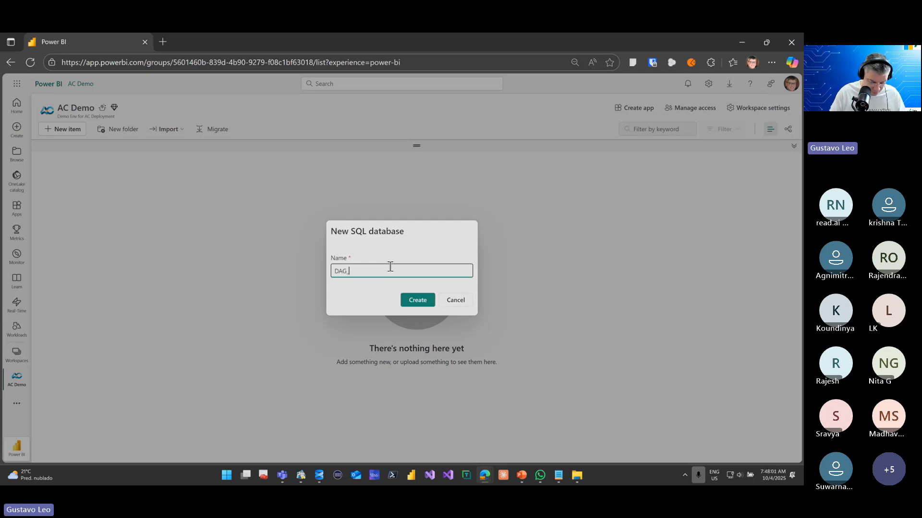
type("Northwin")
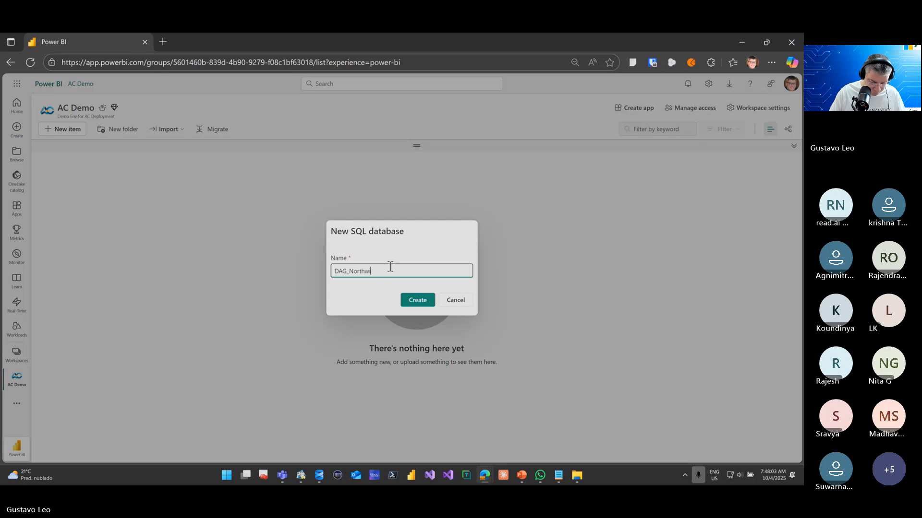
type("d")
left_click(405, 297)
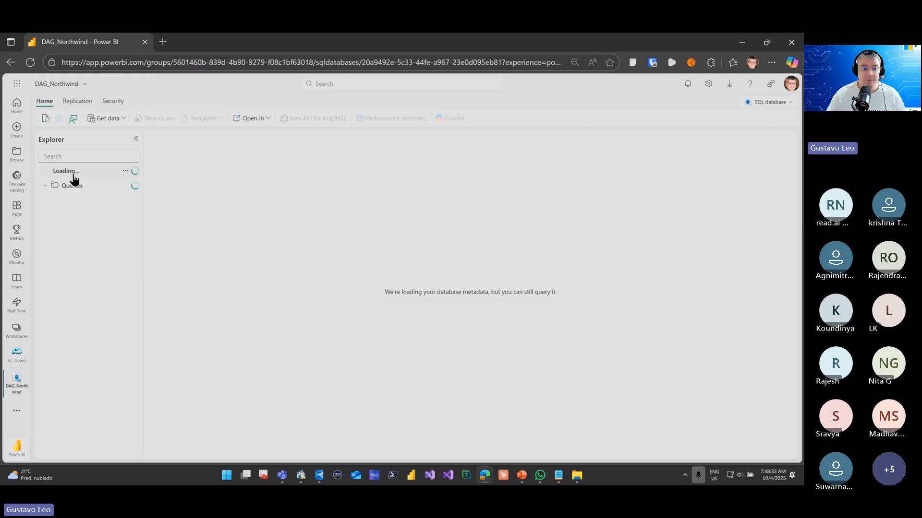
Expand the DAG_Northwind database and its dbo schema to inspect the Tables folder
left_click(45, 171)
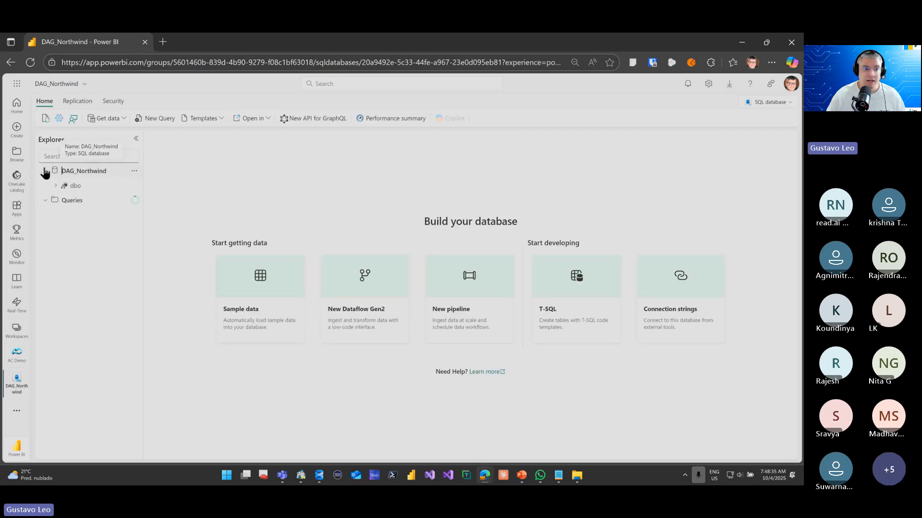
left_click(55, 186)
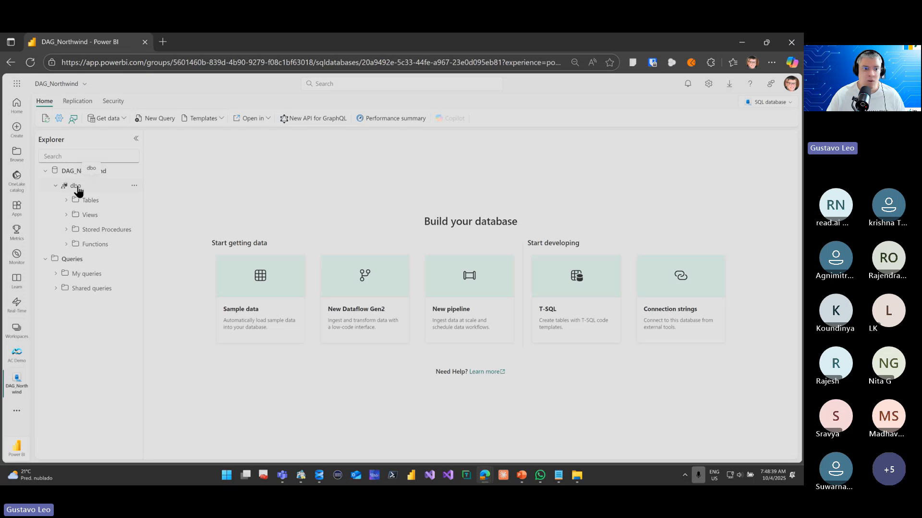
left_click(66, 201)
Return to the AC Demo workspace and open the SSMS connection details of the DAG_Northwind SQL database
left_click(85, 86)
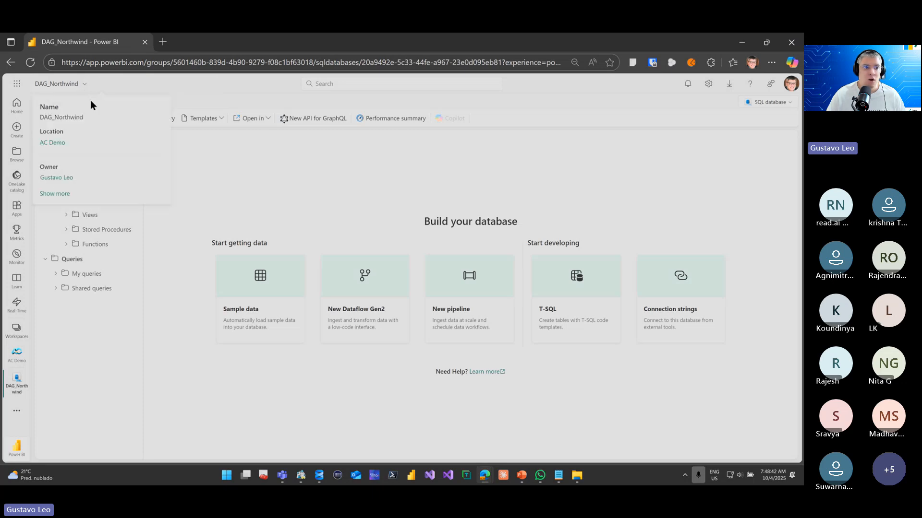
left_click(58, 144)
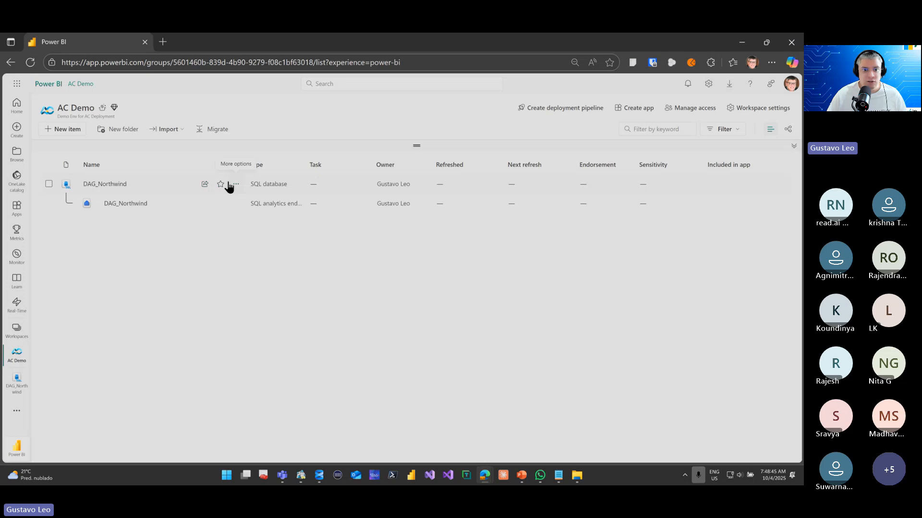
left_click(235, 184)
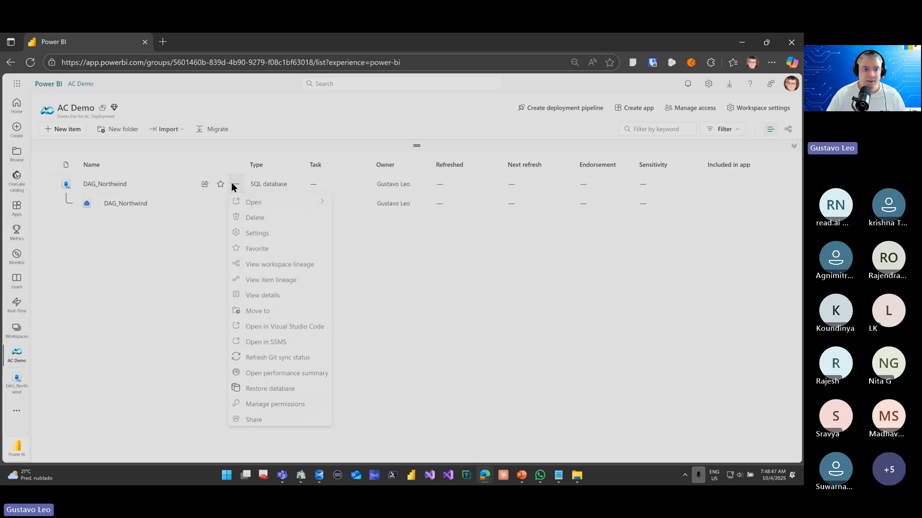
left_click(264, 341)
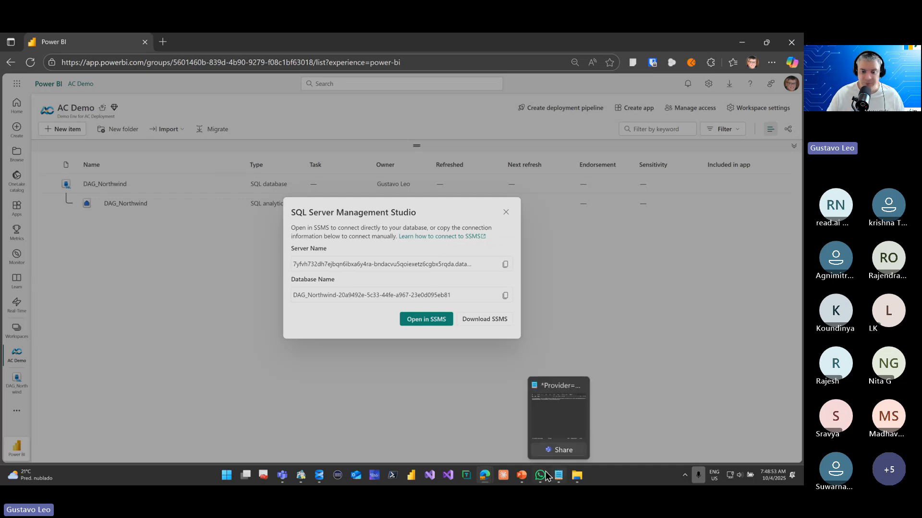
Switch back to AnalyticsCreator, add a new deployment and hide the navigation tree
mouse_move(300, 476)
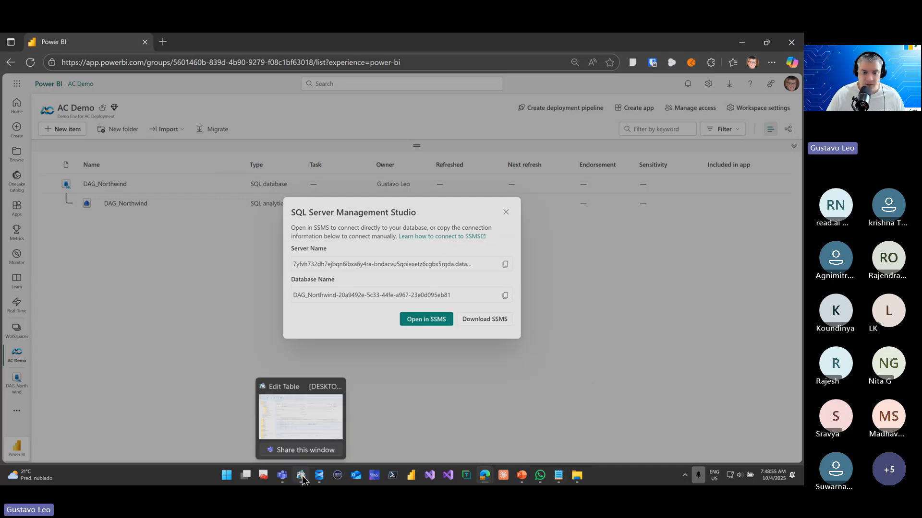
left_click(307, 425)
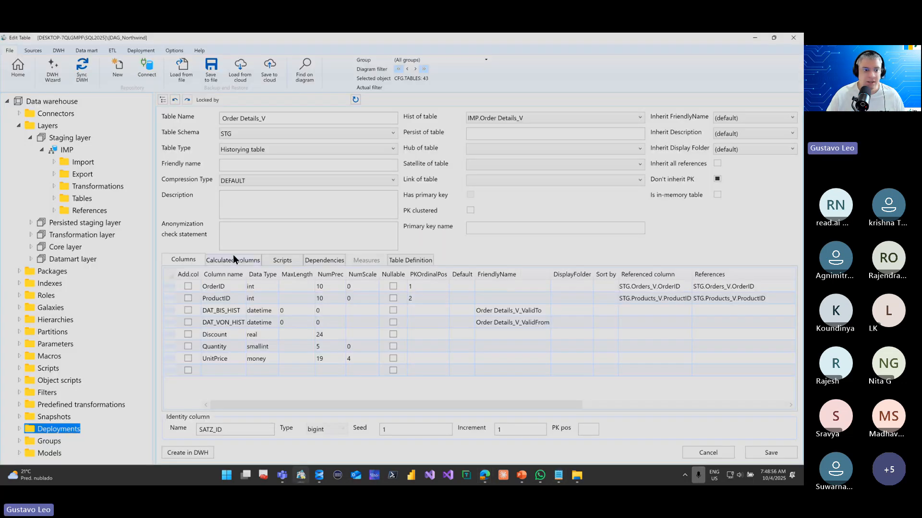
right_click(71, 430)
left_click(110, 448)
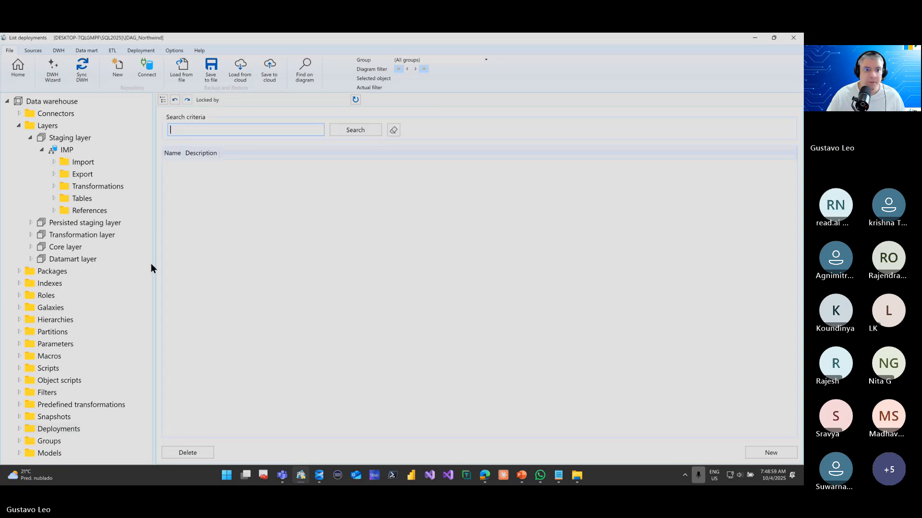
right_click(58, 430)
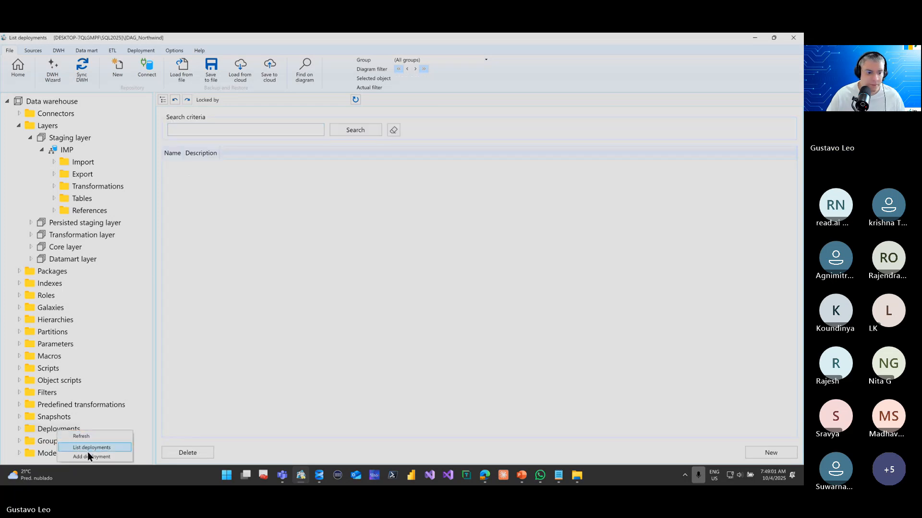
left_click(88, 456)
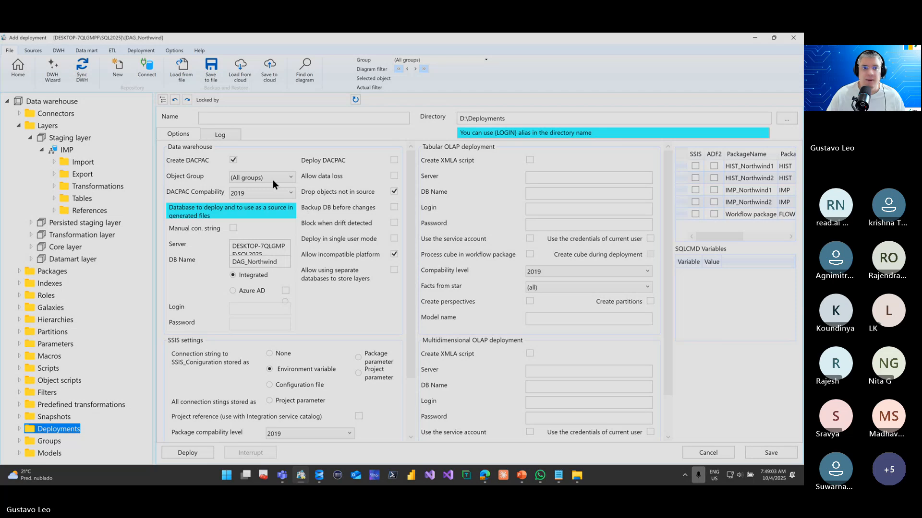
left_click(163, 100)
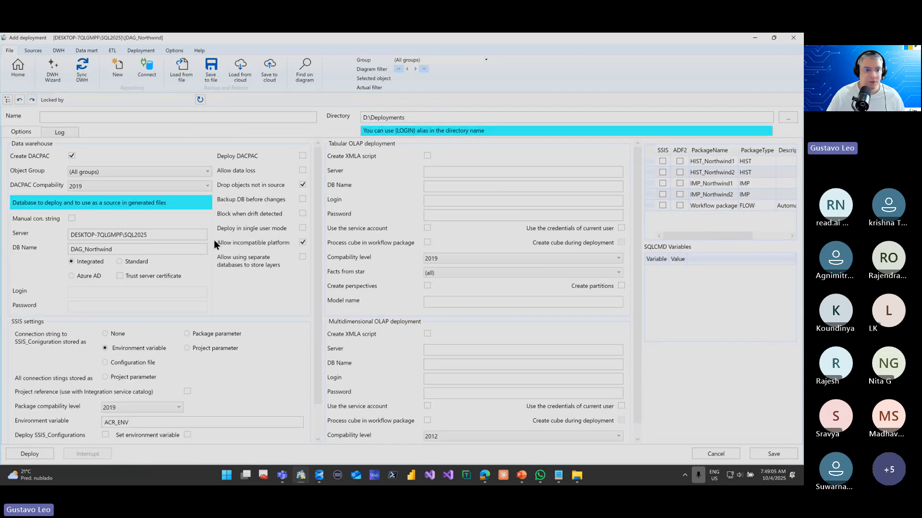
Fill the deployment's Server and DB Name with the server and database names copied from the Fabric SQL database's connection details
double_click(155, 212)
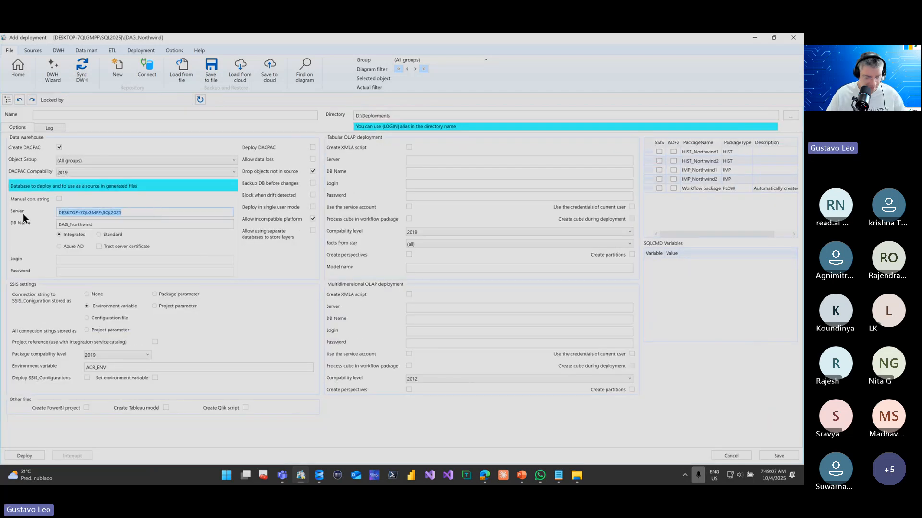
type("7vfvh732dh7ejbqn6ibxa6y4ra-bnlazvu5qoievetz6cobv5rqda.database.fabric.microsoft.com,1433")
key("alt+Tab")
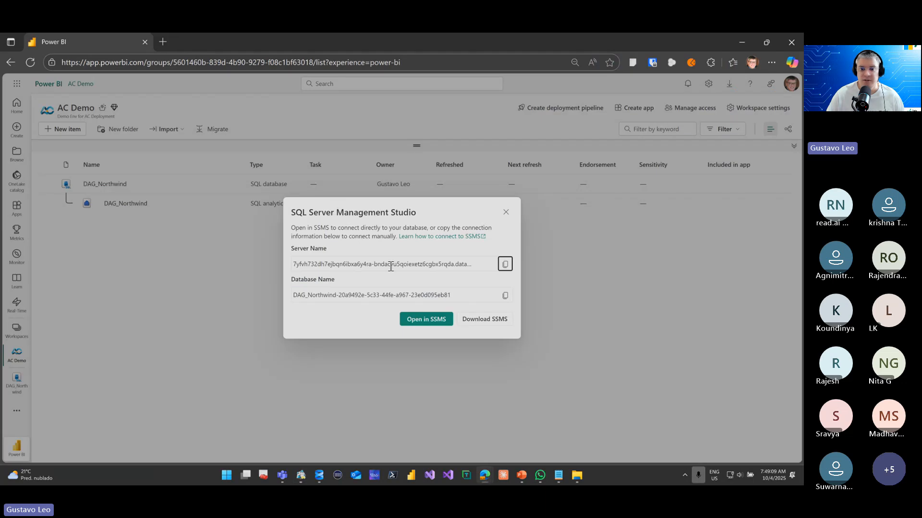
left_click(505, 296)
key("alt+Tab")
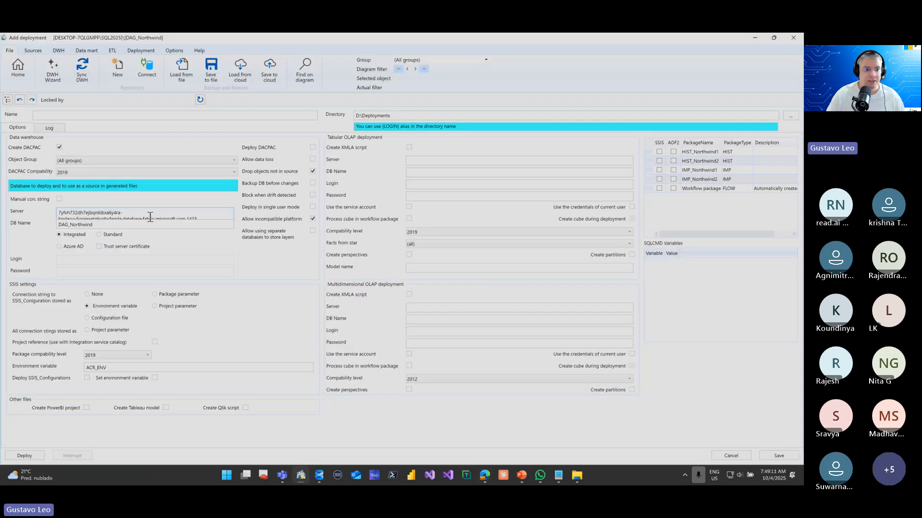
double_click(150, 224)
key("ctrl+v")
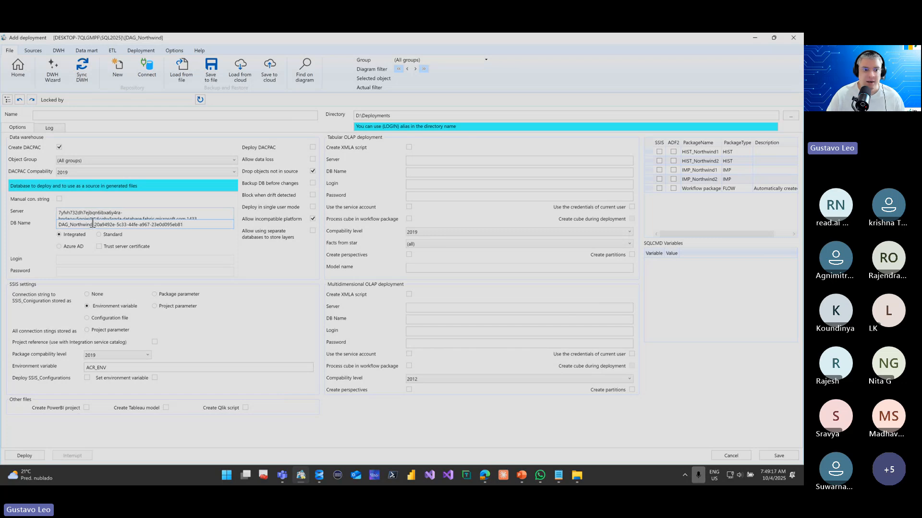
Select ADF2 for all the listed packages and enable Deploy DACPAC
left_click_drag(94, 224, 202, 226)
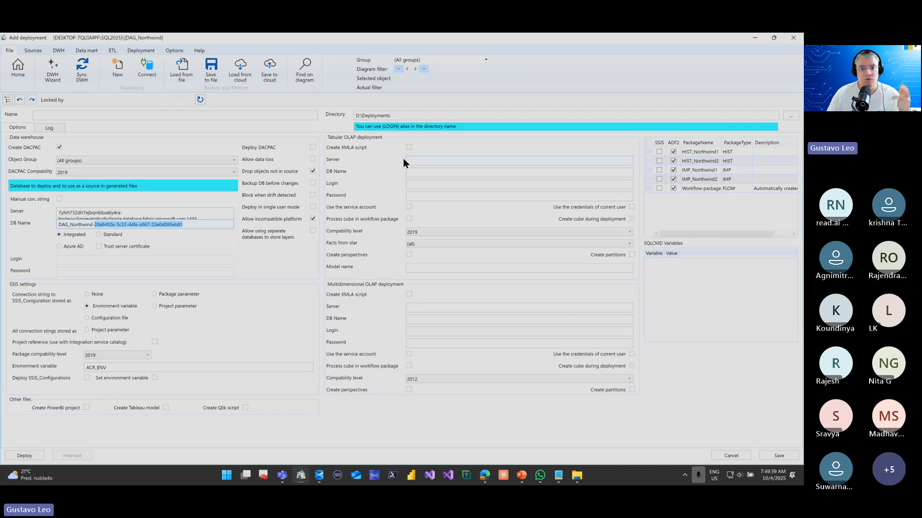
left_click(313, 148)
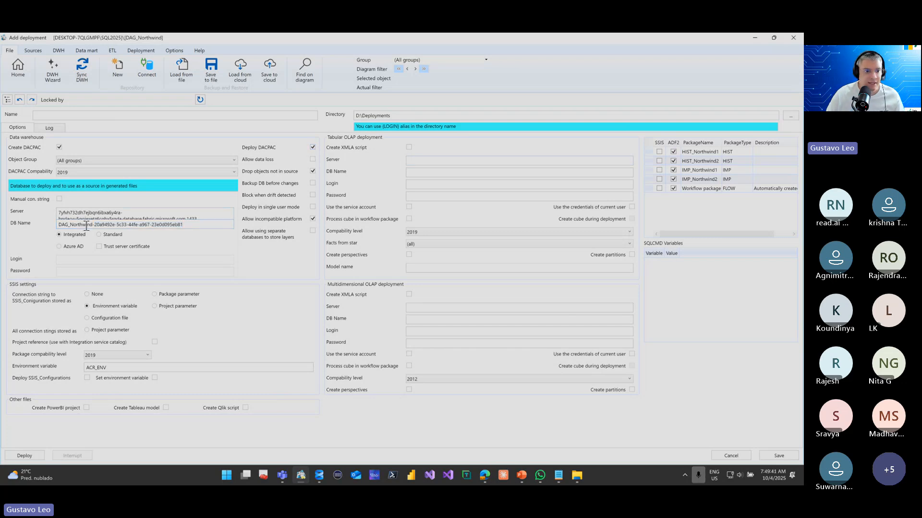
Name the deployment DAG_Northwind, copying that part of the DB Name, and choose Azure AD authentication
left_click_drag(93, 225, 44, 226)
key("ctrl+c")
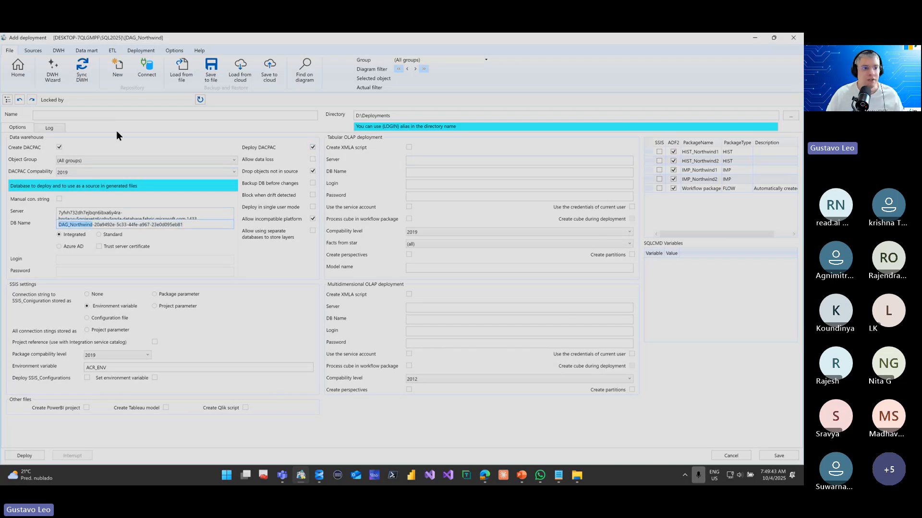
left_click(110, 115)
key("ctrl+v")
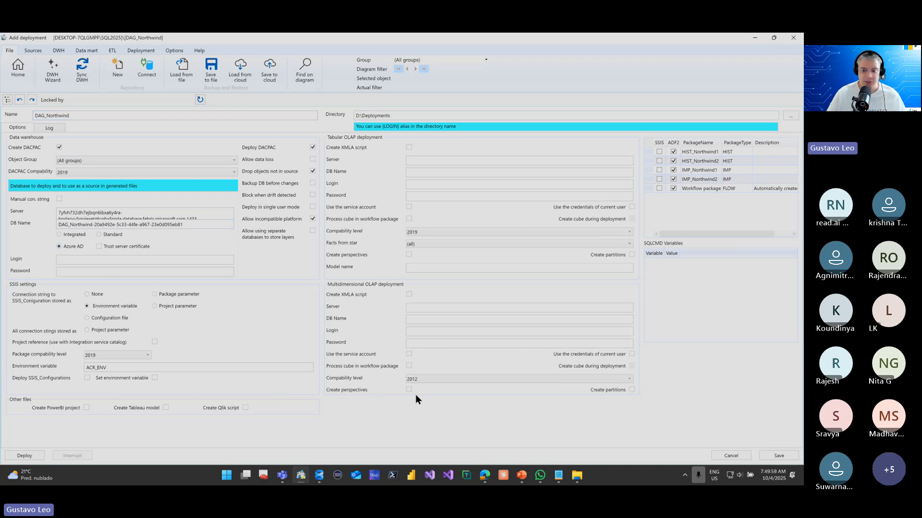
Open the Bitwarden password manager and move its window out of view to retrieve the deployment account's credentials
key("super")
type("bi")
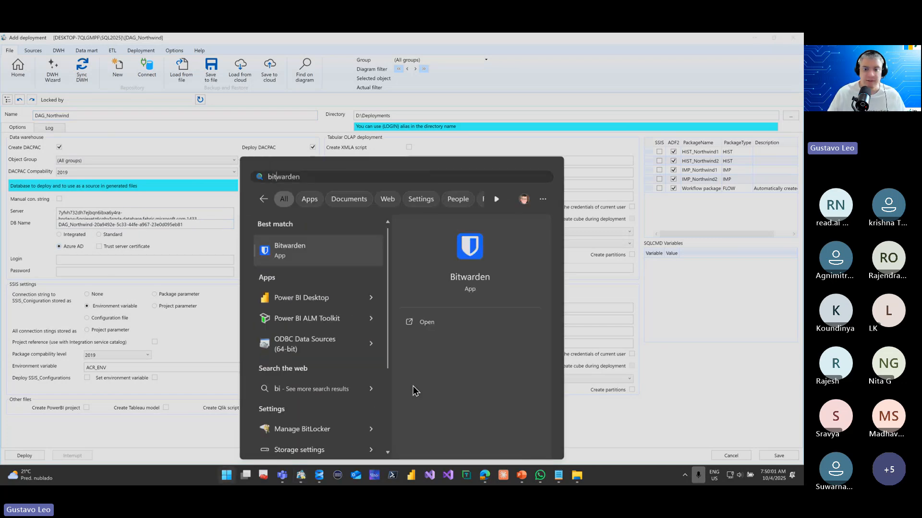
type("t")
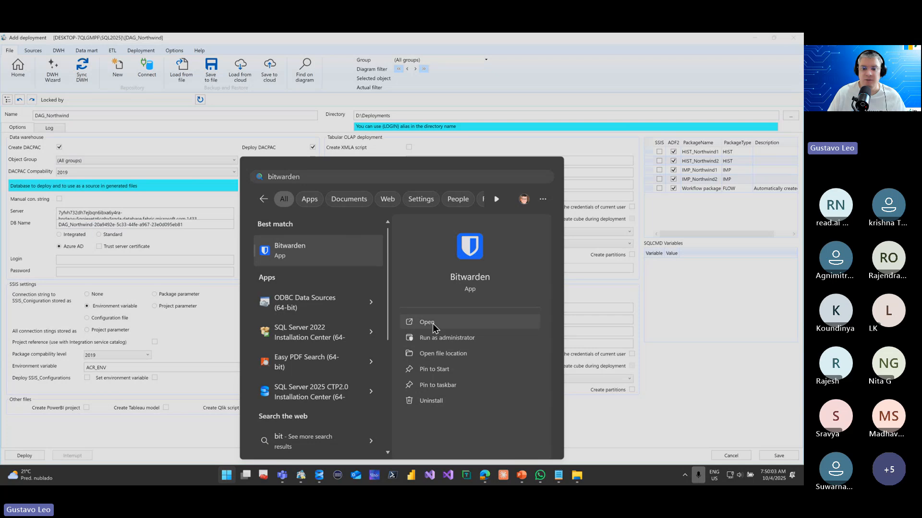
left_click(427, 323)
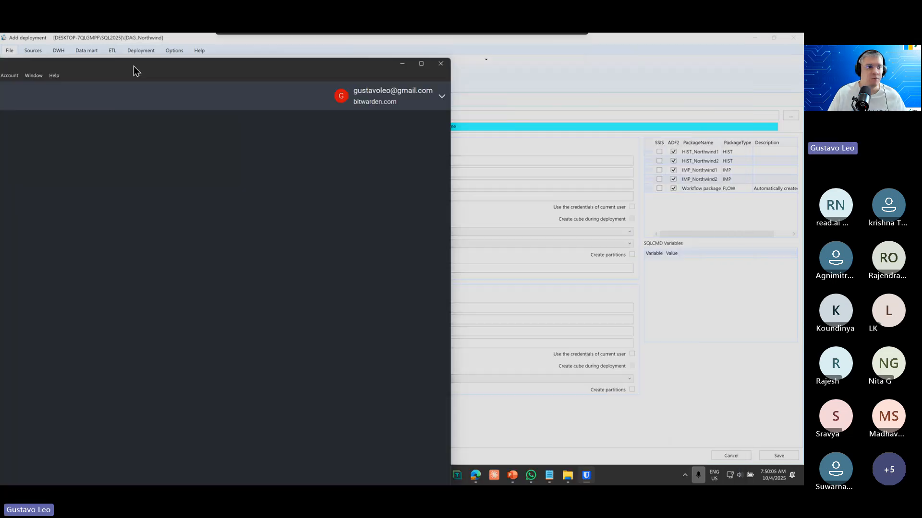
left_click_drag(134, 65, 0, 67)
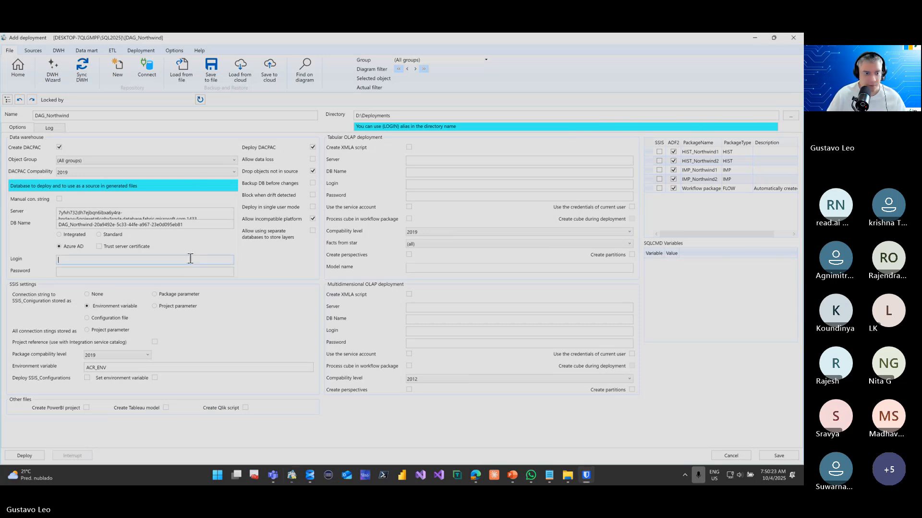
Fill in the deployment's Login with the account's e-mail and paste the account password into the Password field
left_click(190, 258)
key("ctrl+v")
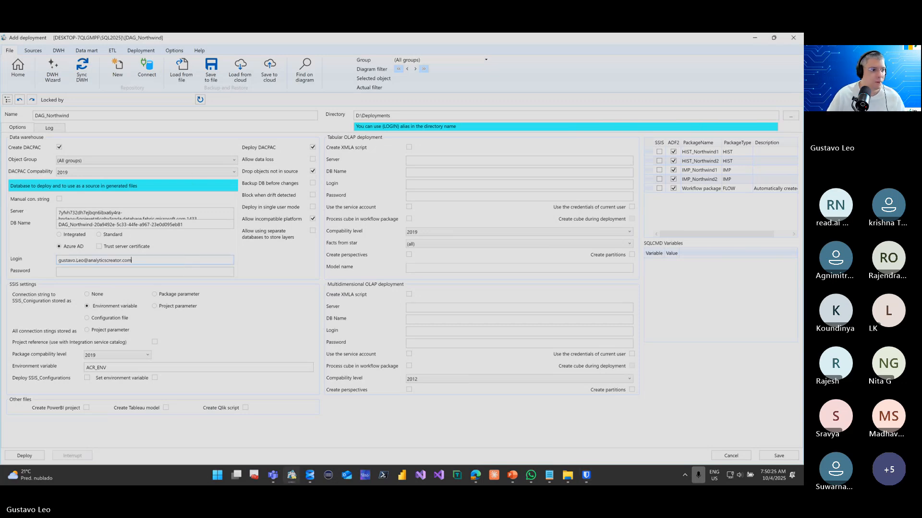
left_click(143, 271)
key("ctrl+v")
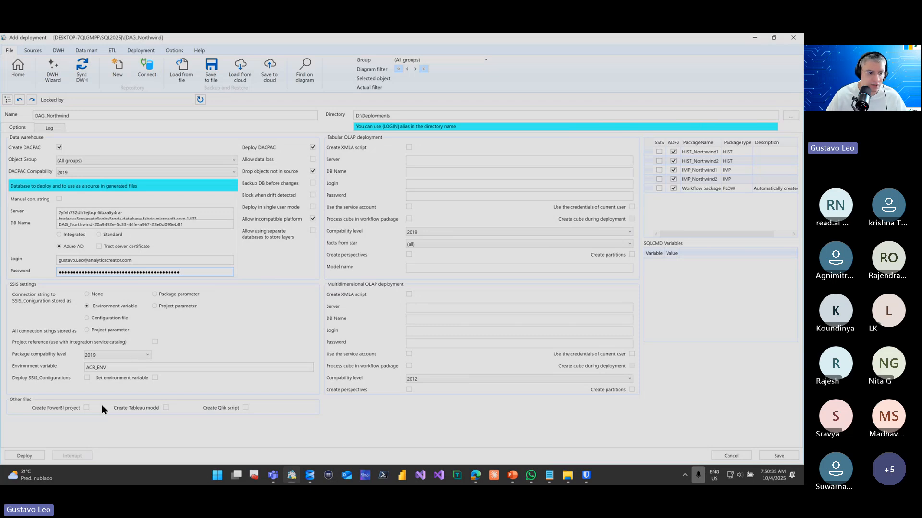
Enable Create PowerBI project under the other files and start the DAG_Northwind deployment
left_click(143, 371)
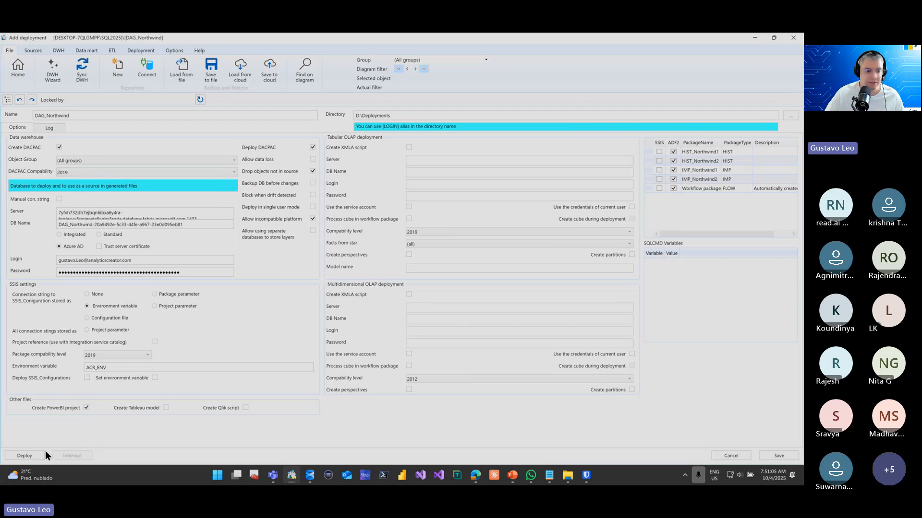
left_click(34, 456)
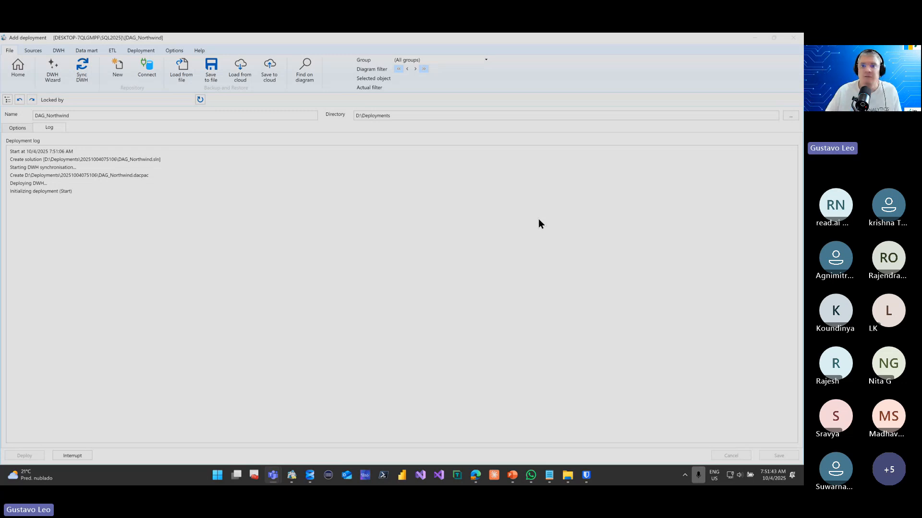
Arrange the AnalyticsCreator deployment log and the Power BI browser window side by side
left_click(773, 37)
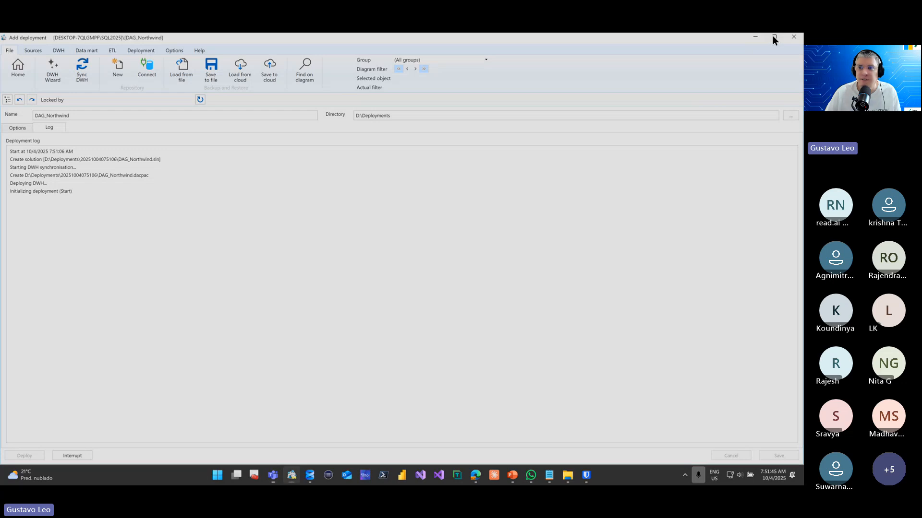
left_click(772, 38)
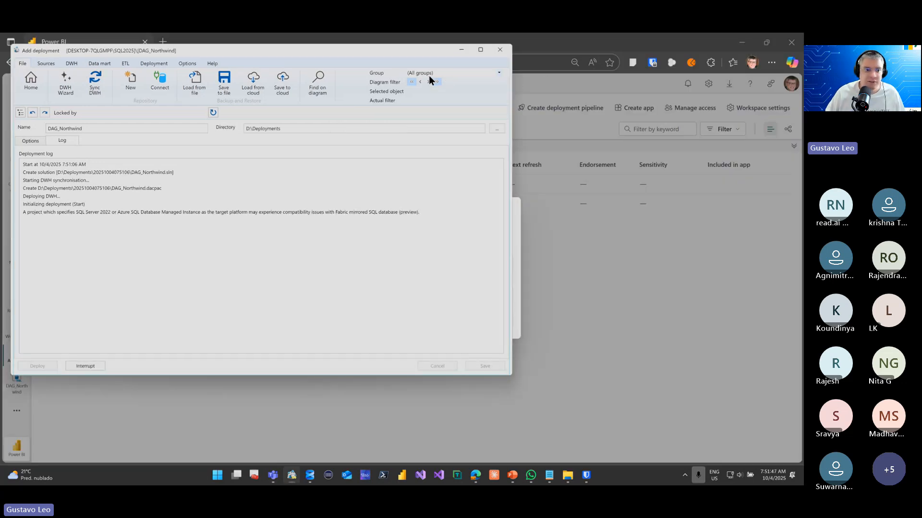
key("super+Left")
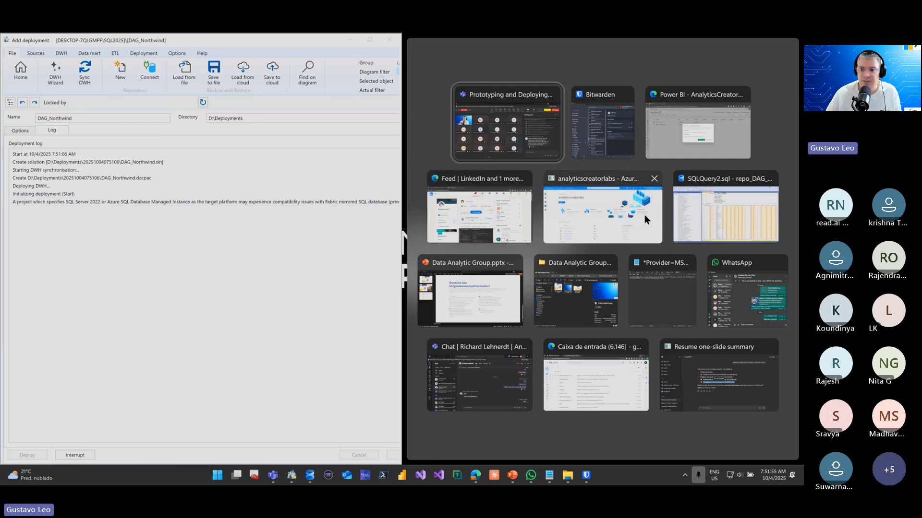
left_click(687, 146)
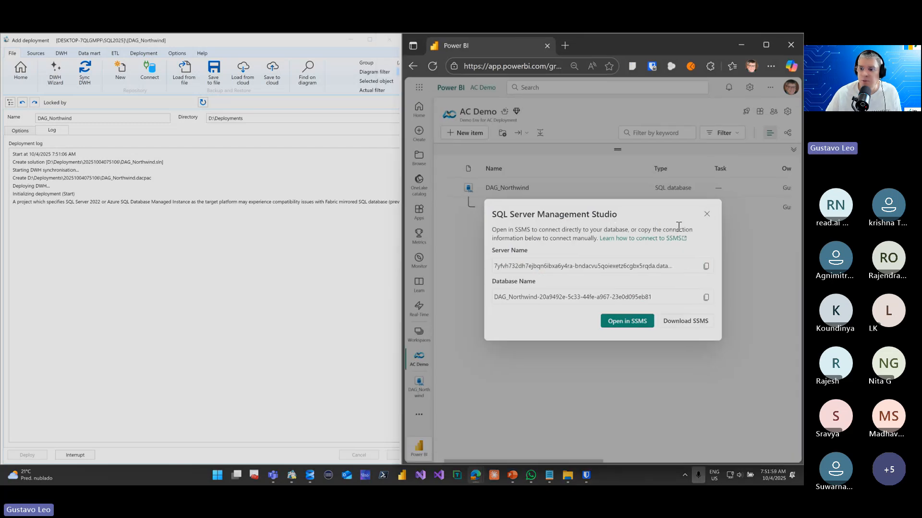
Close the connection details, open the DAG_Northwind SQL database and refresh it repeatedly to follow the schemas being deployed
left_click(705, 216)
left_click(502, 188)
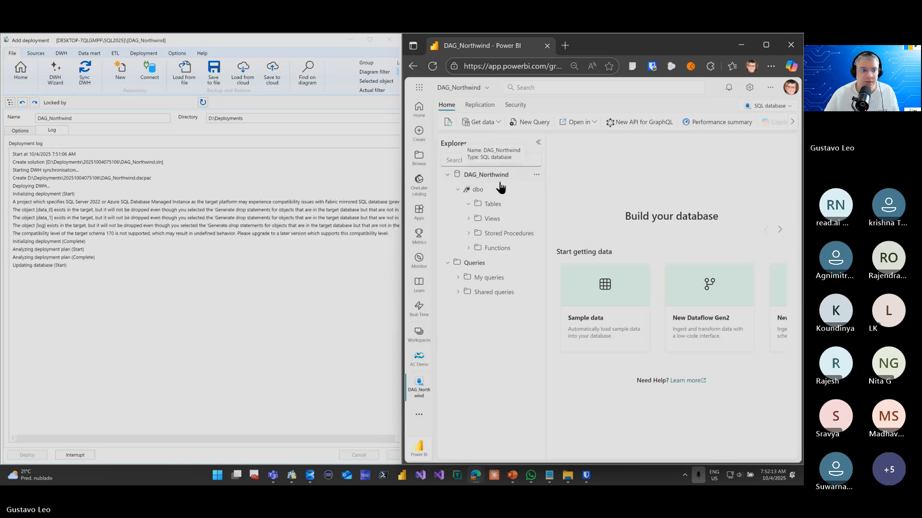
left_click(536, 175)
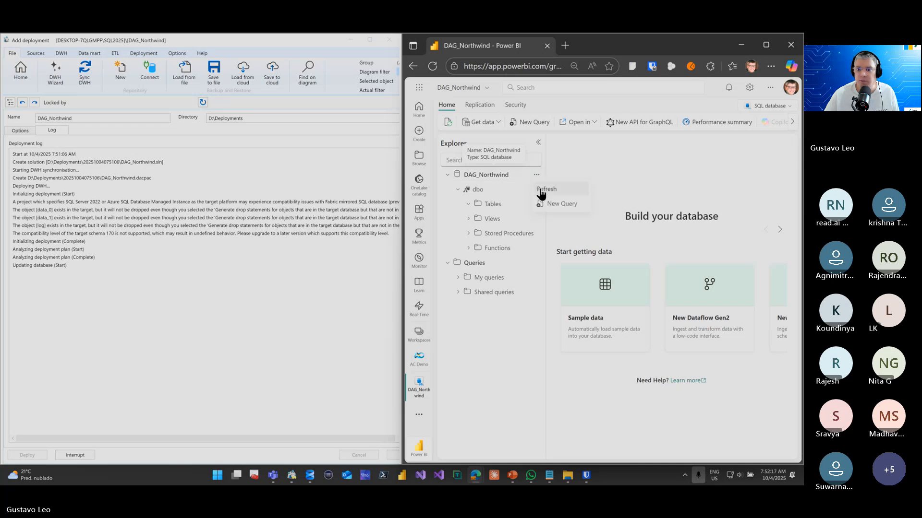
left_click(541, 190)
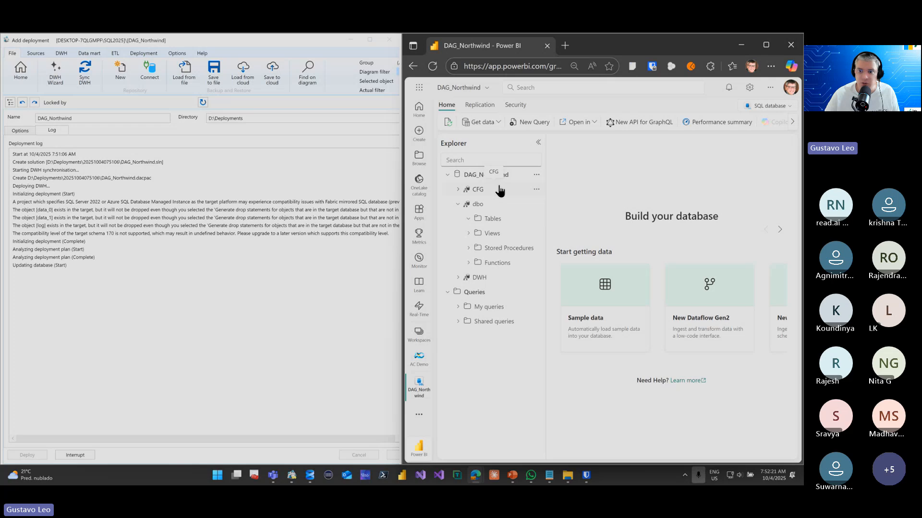
left_click(536, 174)
left_click(541, 191)
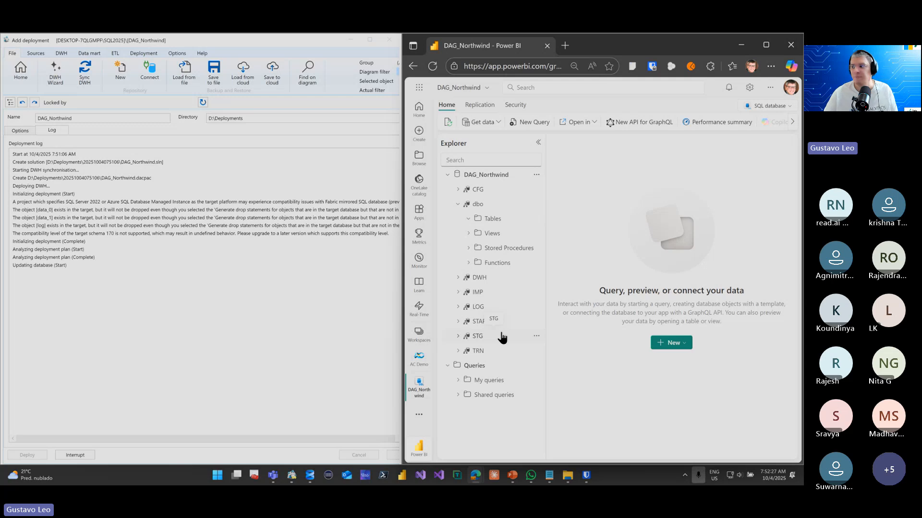
left_click(536, 175)
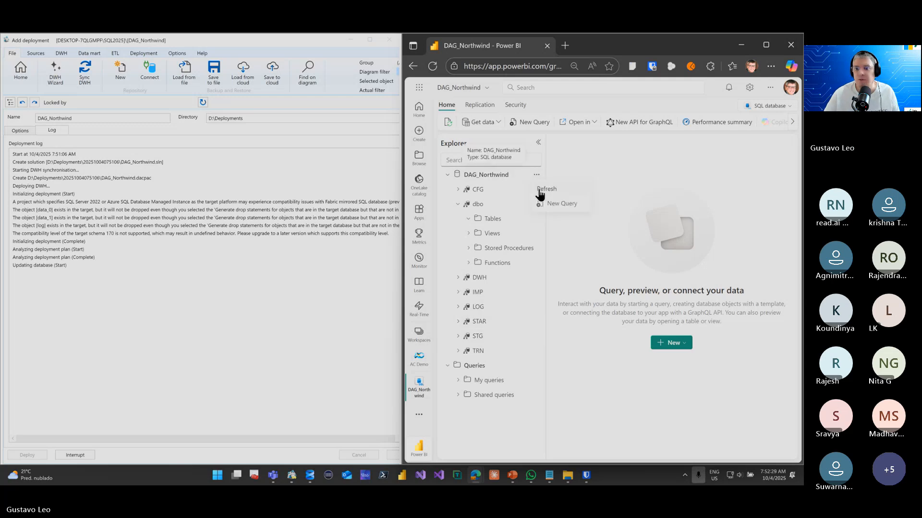
left_click(541, 193)
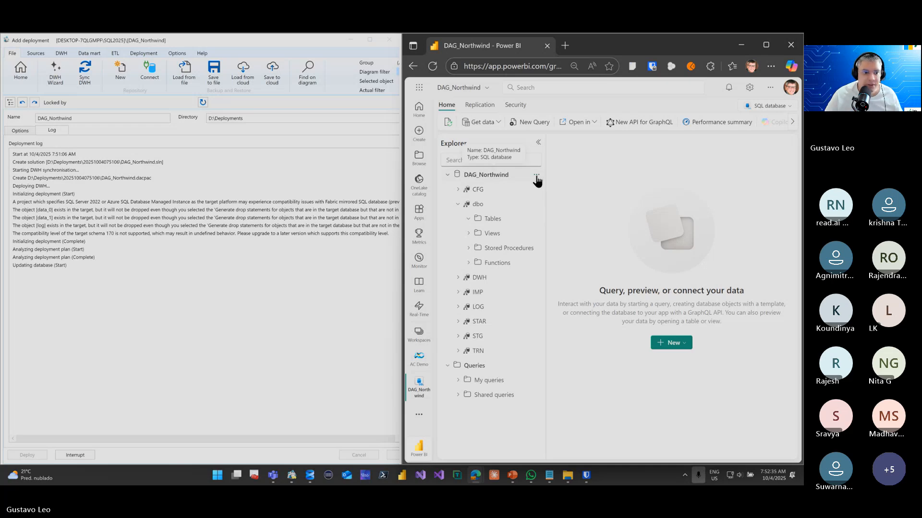
left_click(536, 177)
left_click(541, 193)
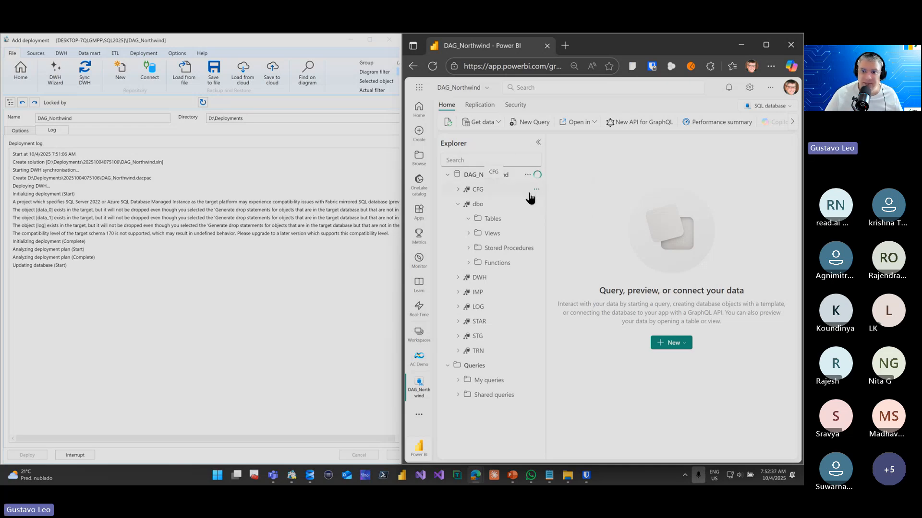
Expand the DWH schema, then refresh both that schema and the DAG_Northwind database
left_click(459, 278)
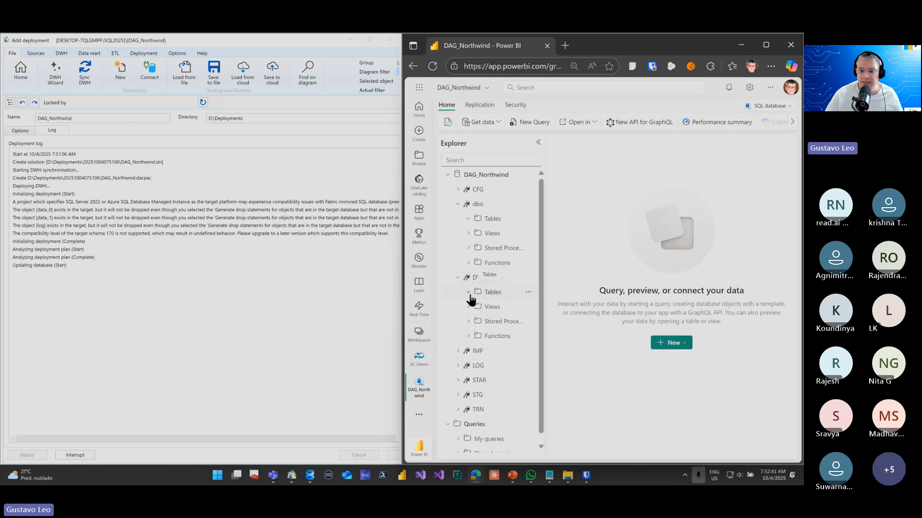
left_click(528, 278)
left_click(531, 291)
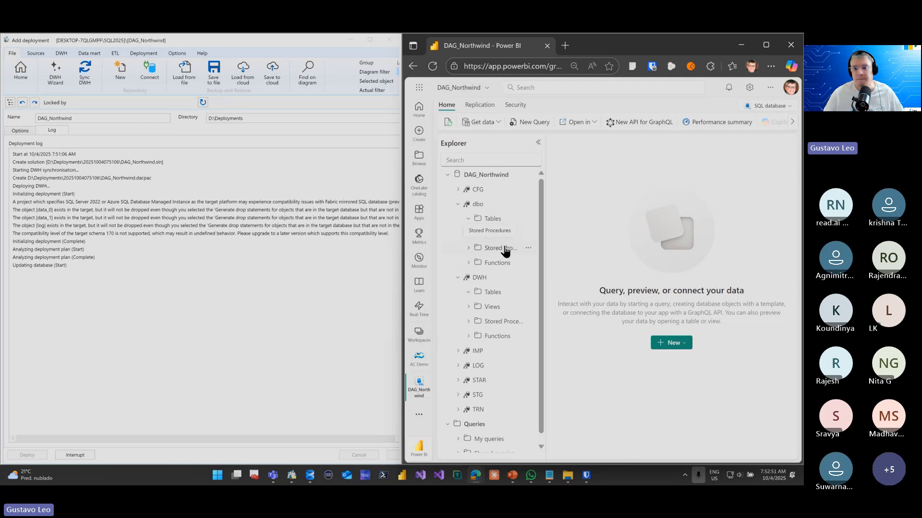
left_click(528, 175)
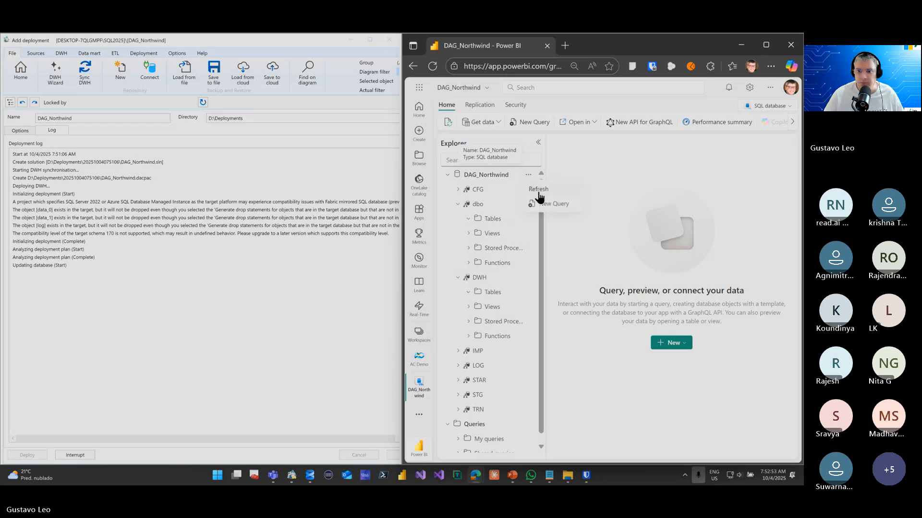
left_click(539, 190)
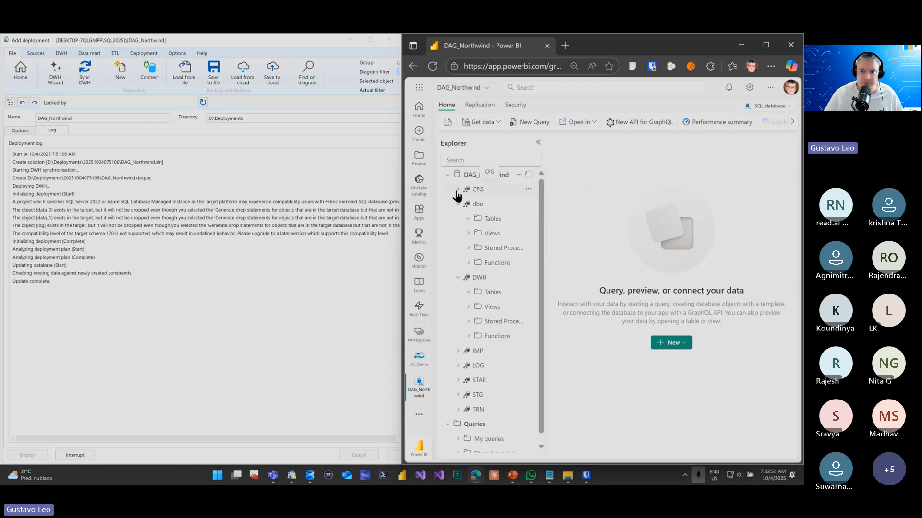
Check the CFG schema's folders, collapse the expanded schemas and refresh the DAG_Northwind database again
left_click(457, 190)
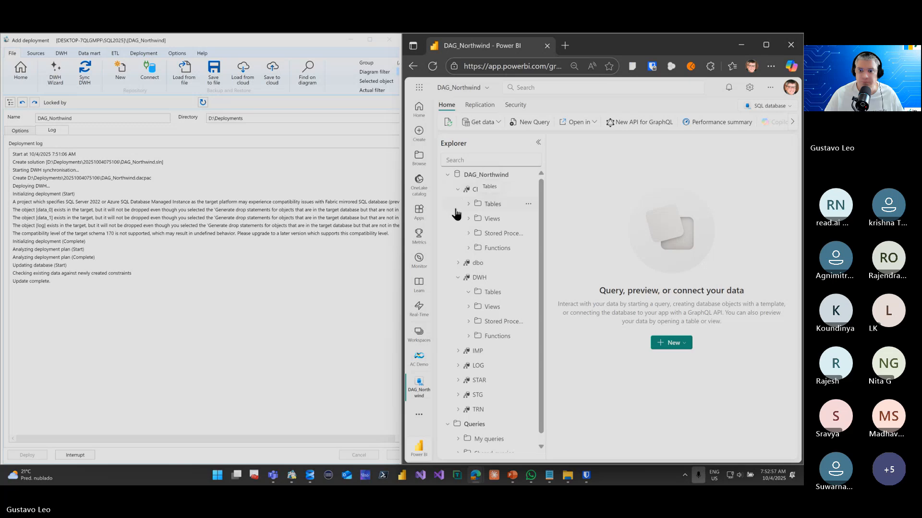
left_click(457, 190)
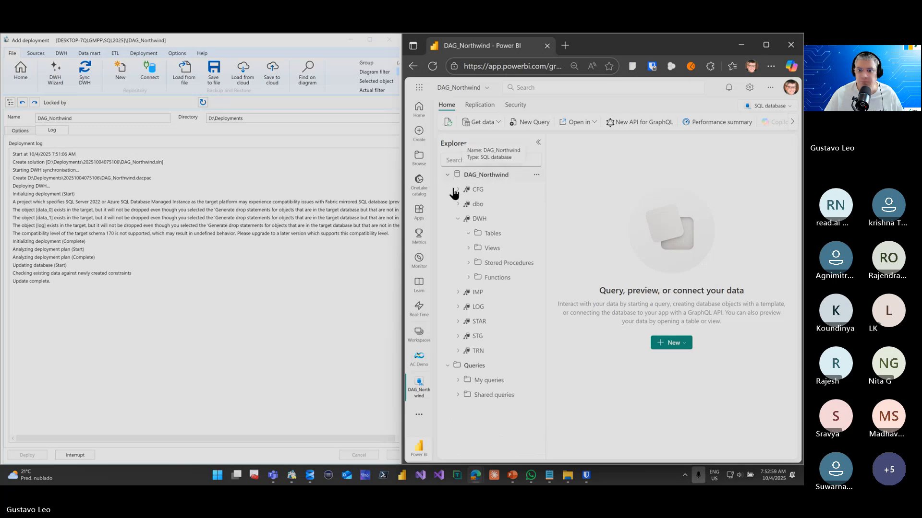
left_click(457, 219)
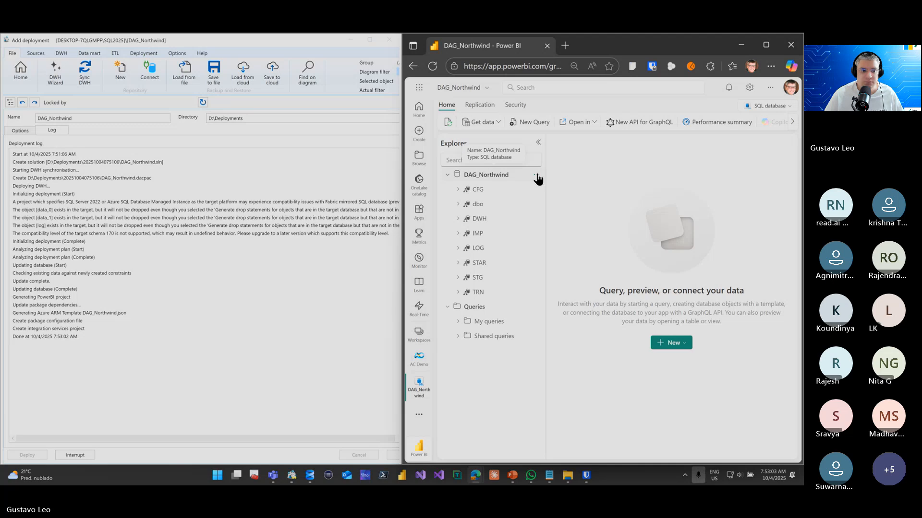
left_click(536, 176)
left_click(545, 188)
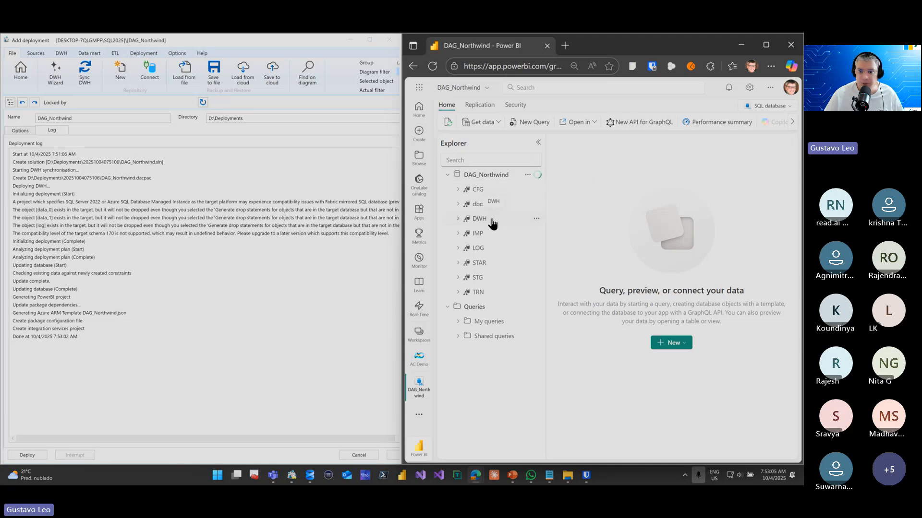
Expand the DWH schema's views and widen the Explorer to examine the dimension and fact view names
left_click(460, 219)
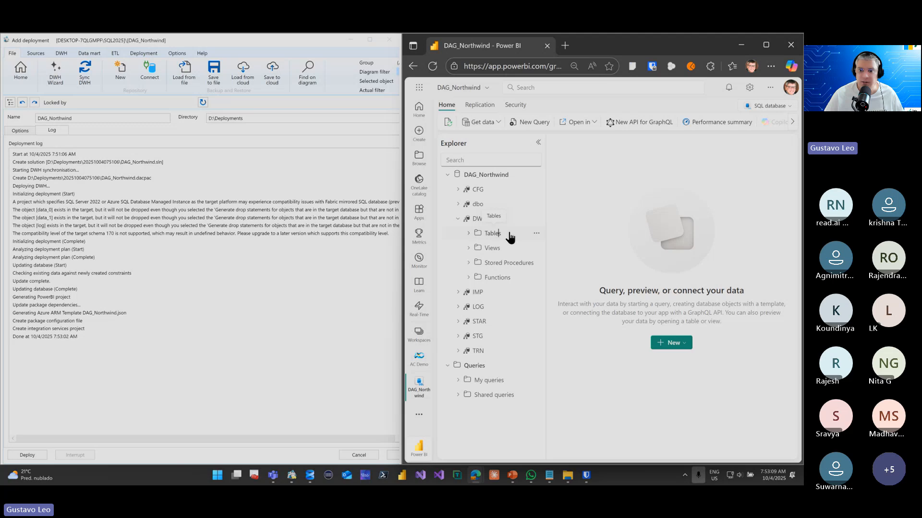
left_click(475, 235)
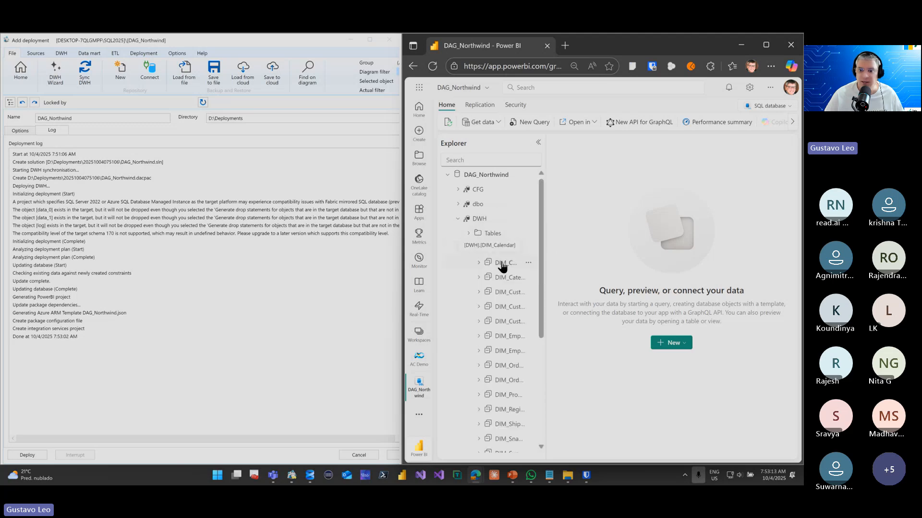
left_click_drag(548, 252, 588, 252)
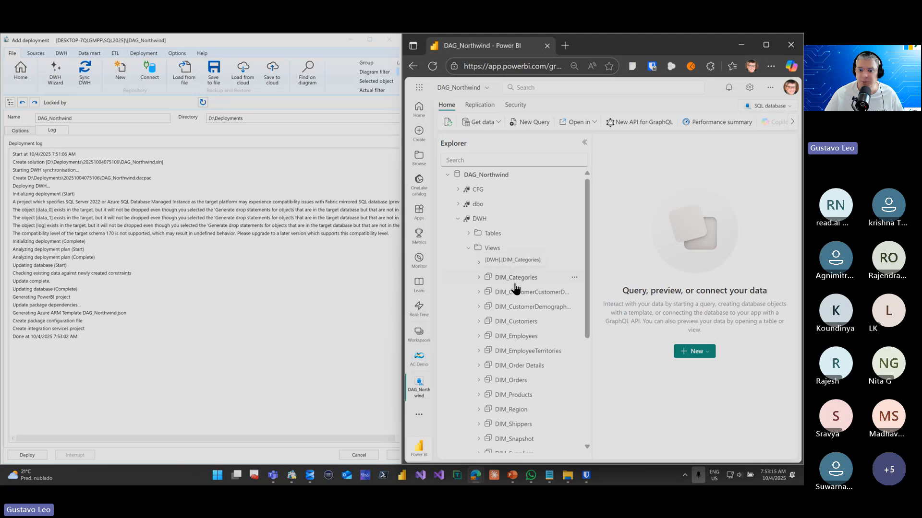
scroll(514, 287, "down", 4)
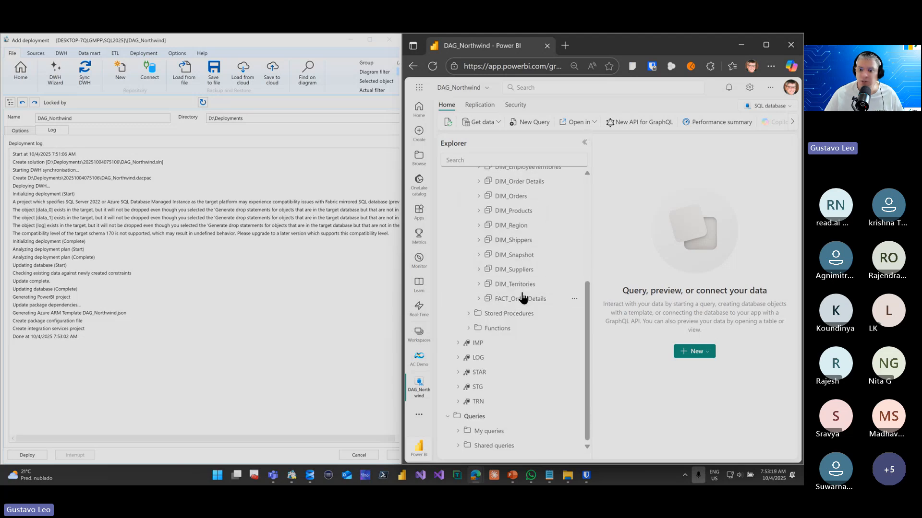
Query the top 1000 rows of the FACT_Order Details view and maximize the browser window
left_click(574, 299)
left_click(590, 313)
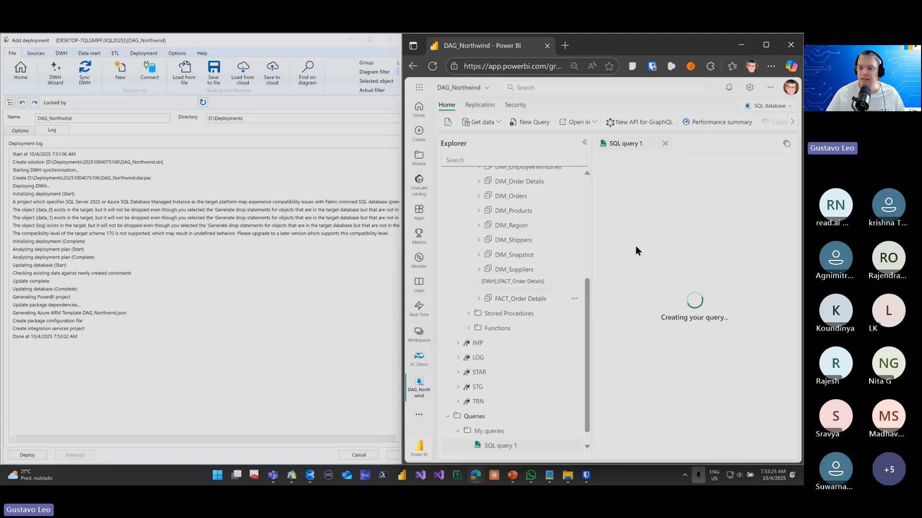
left_click(766, 45)
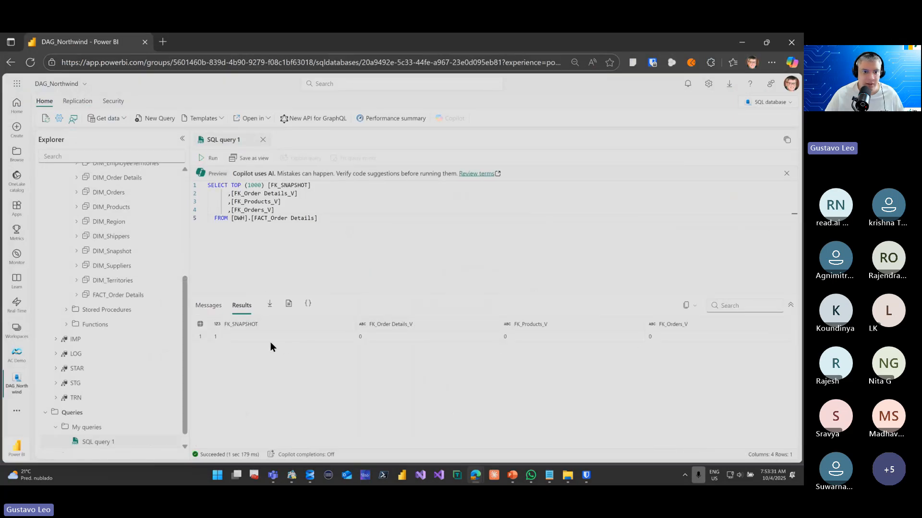
Query the top 1000 rows of the DIM_Categories view in the DWH schema
left_click(264, 275)
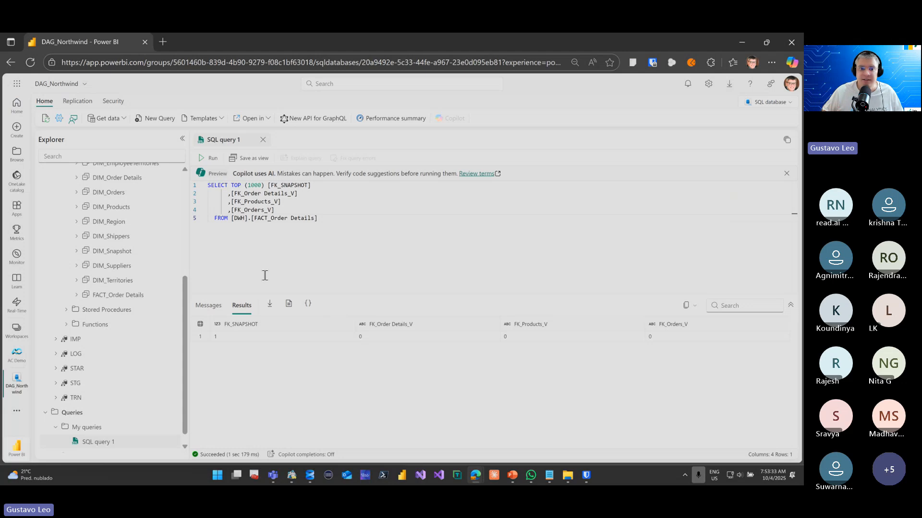
scroll(155, 283, "up", 3)
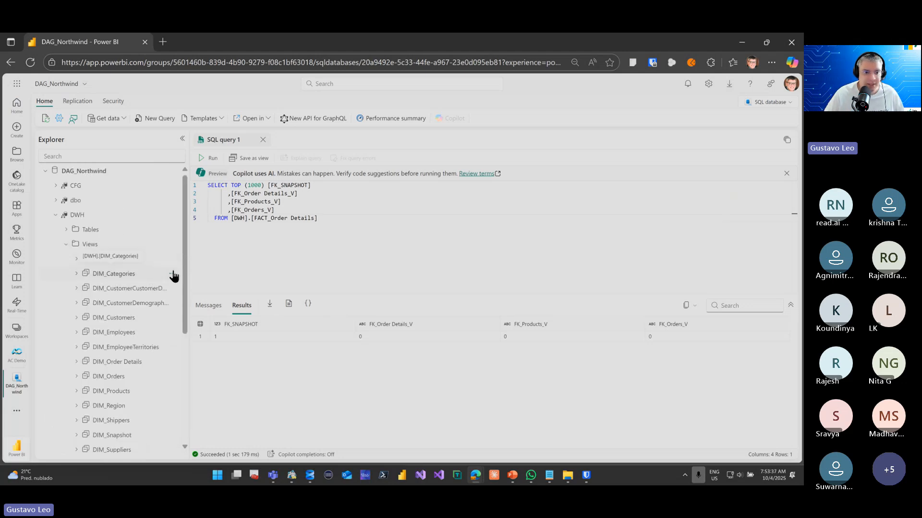
left_click(172, 274)
left_click(197, 289)
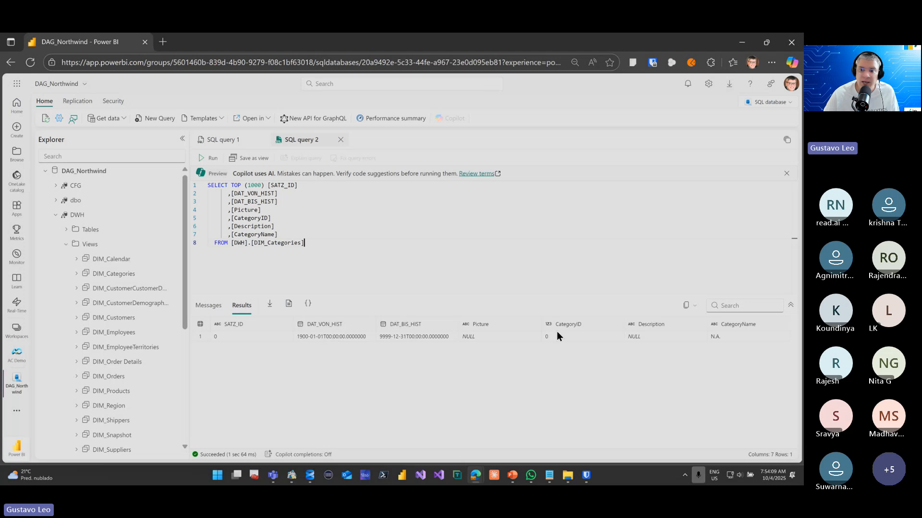
Minimize the browser and SQL Server Management Studio, and bring the DAG_Northwind browser window back to the front
left_click(744, 49)
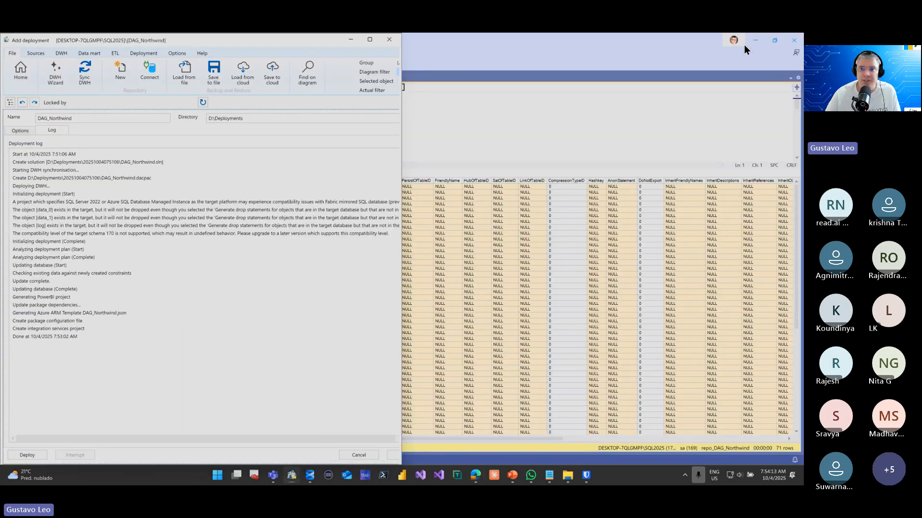
left_click(757, 39)
left_click(758, 42)
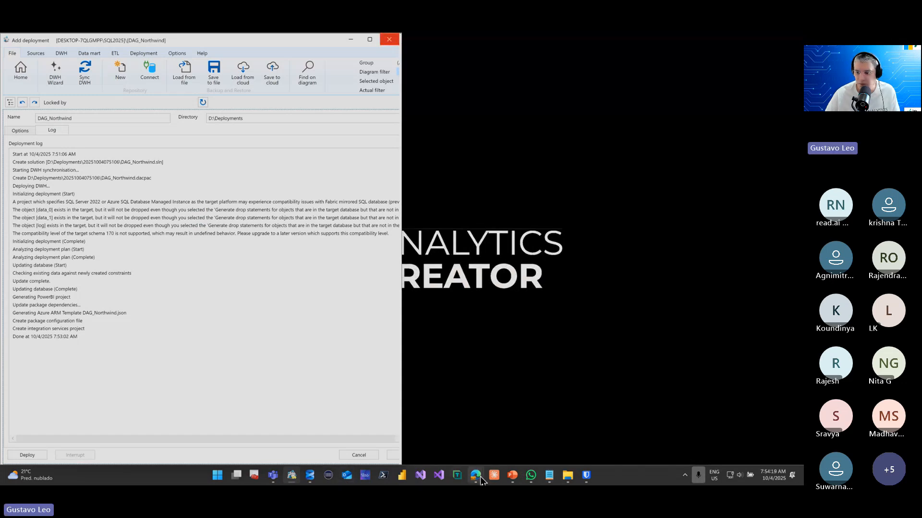
mouse_move(480, 478)
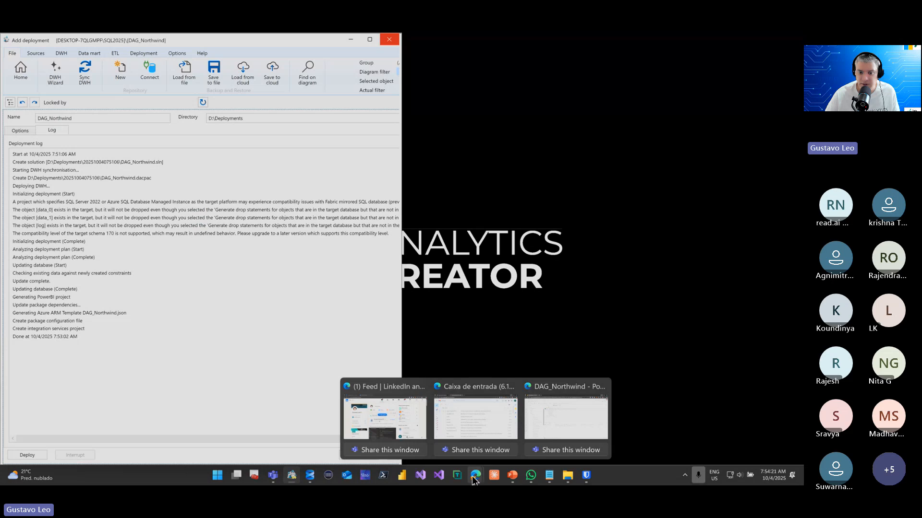
left_click(547, 423)
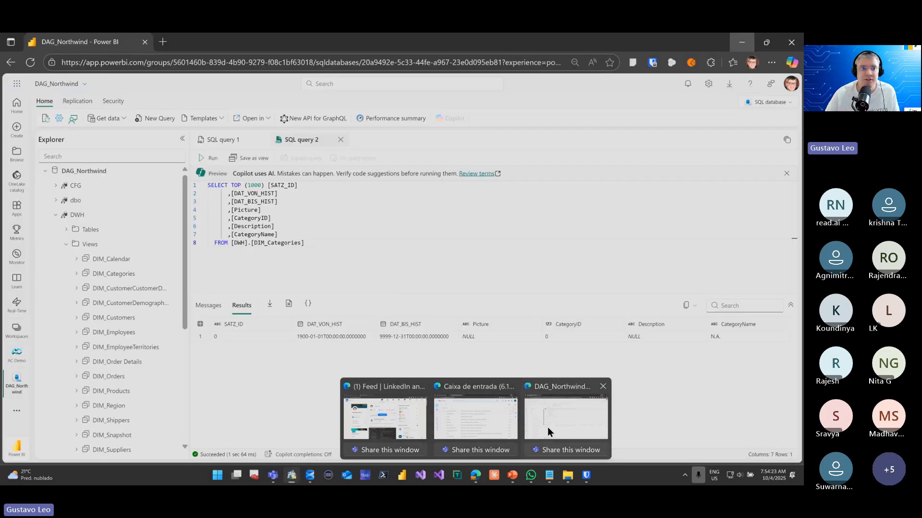
Open Azure Data Factory in a new browser tab and sign in with the AnalyticsCreator work account
left_click(163, 42)
type("ad")
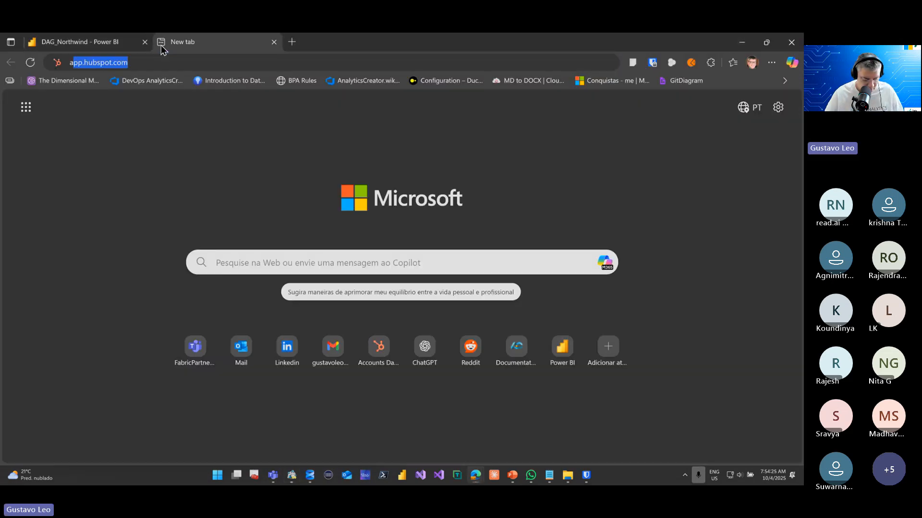
type("f")
key("Return")
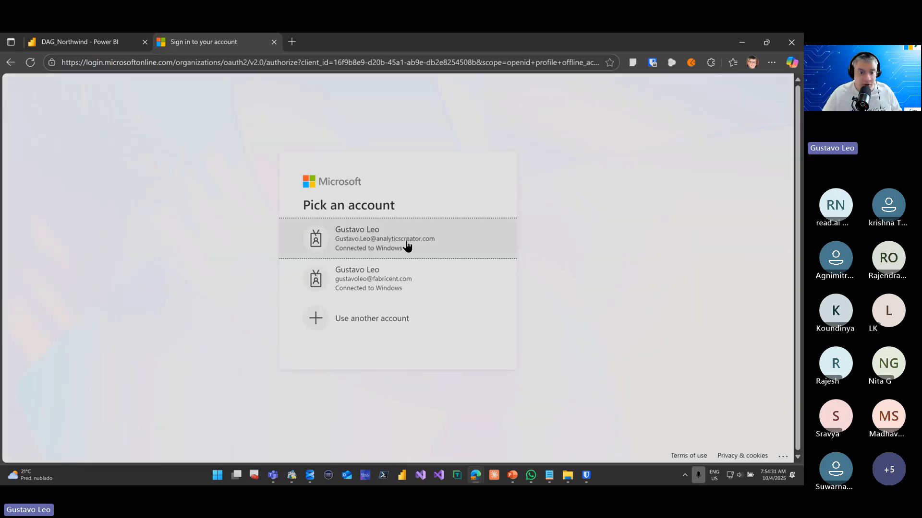
left_click(365, 240)
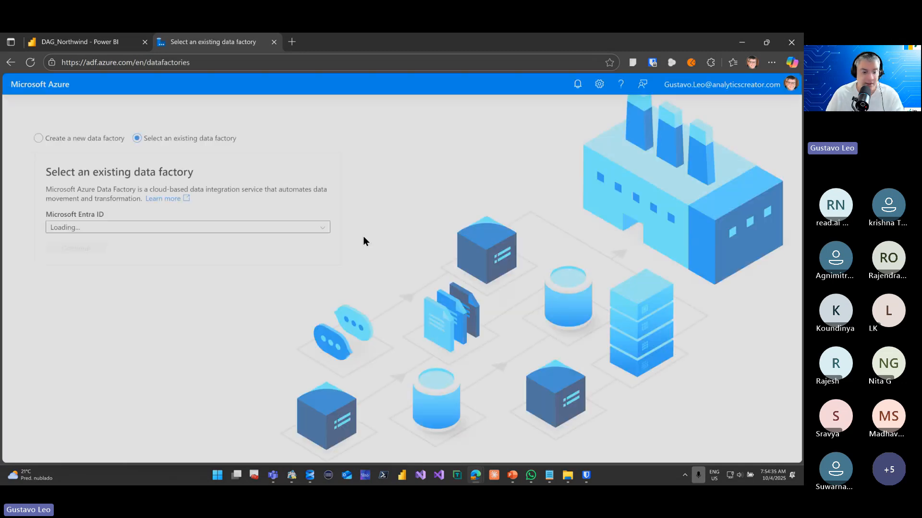
Select the existing data factory analyticscreatorlabs and continue into its authoring workspace
left_click(295, 299)
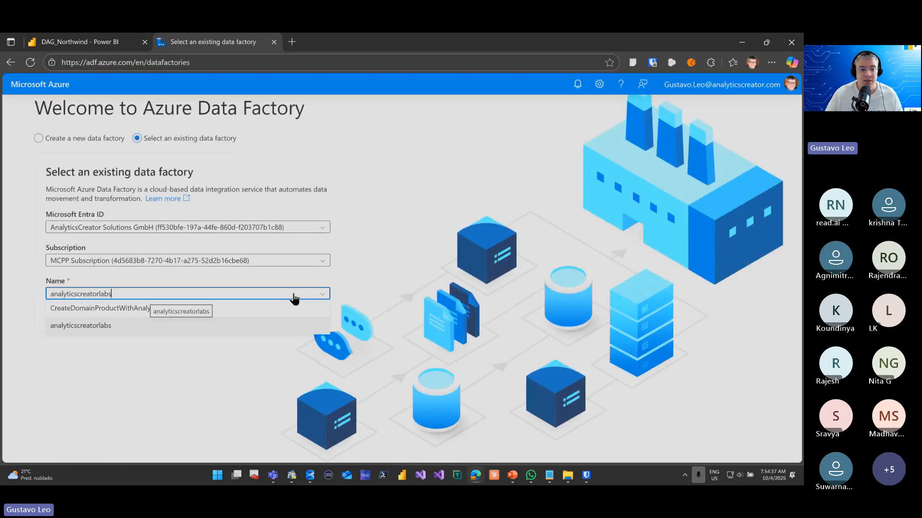
left_click(295, 299)
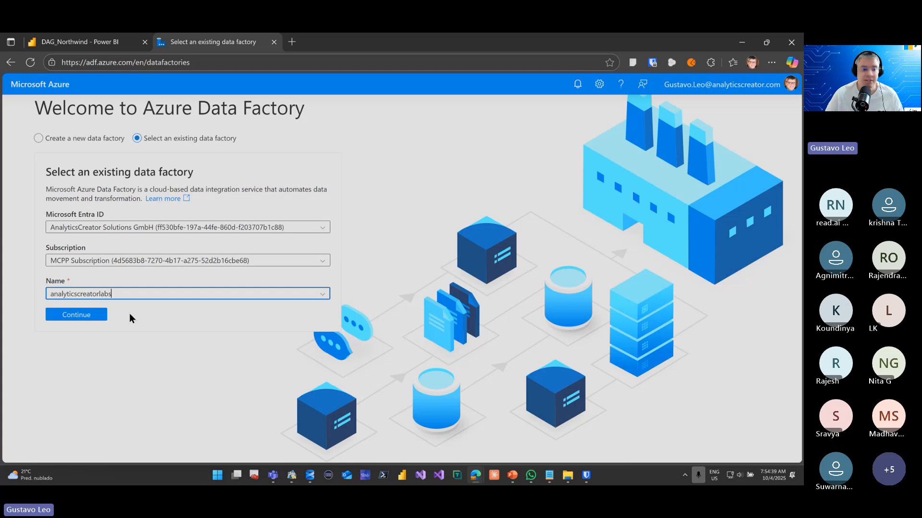
left_click(84, 318)
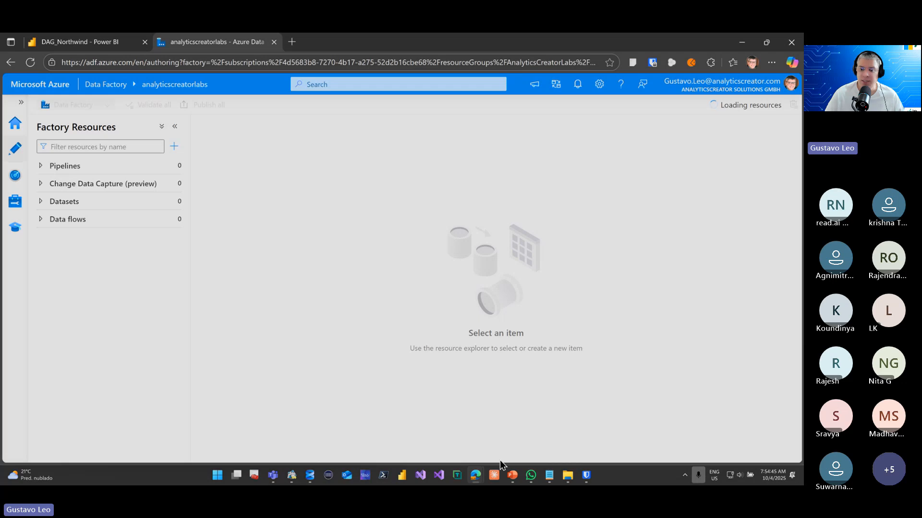
left_click(567, 475)
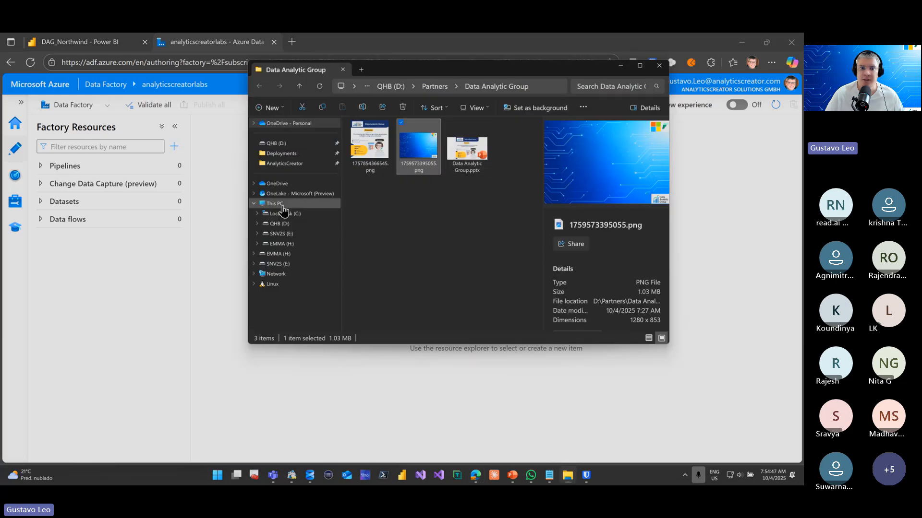
left_click(296, 154)
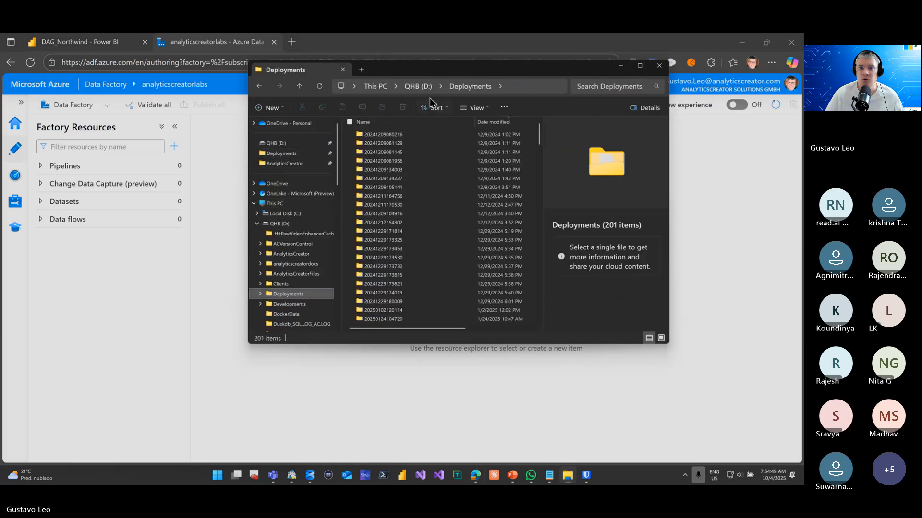
left_click(644, 65)
left_click(290, 93)
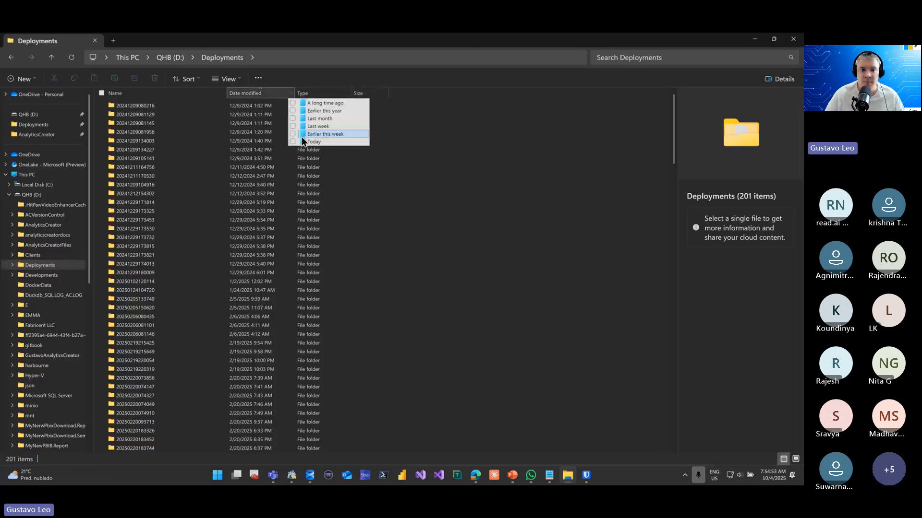
left_click(326, 141)
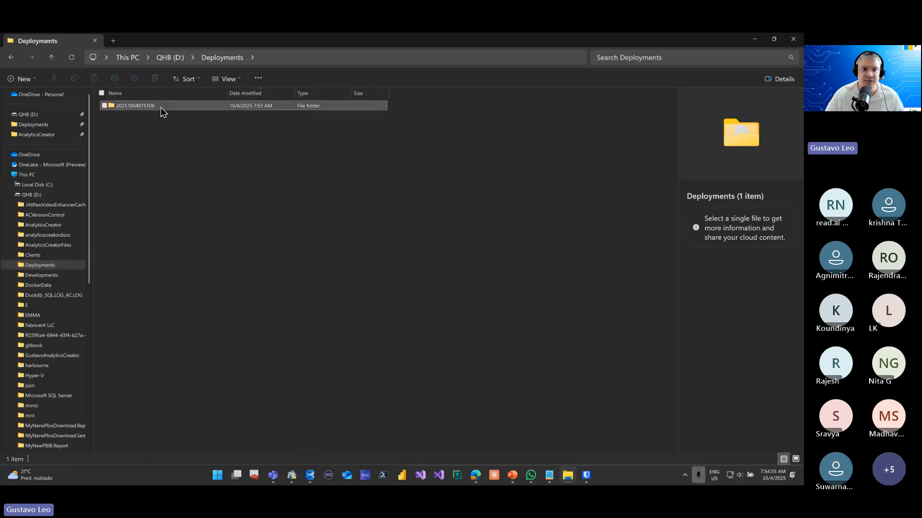
double_click(161, 107)
Restore the File Explorer window to its smaller size, check DAG_Northwind.log and open the PowerBI subfolder to examine the generated project files
double_click(321, 37)
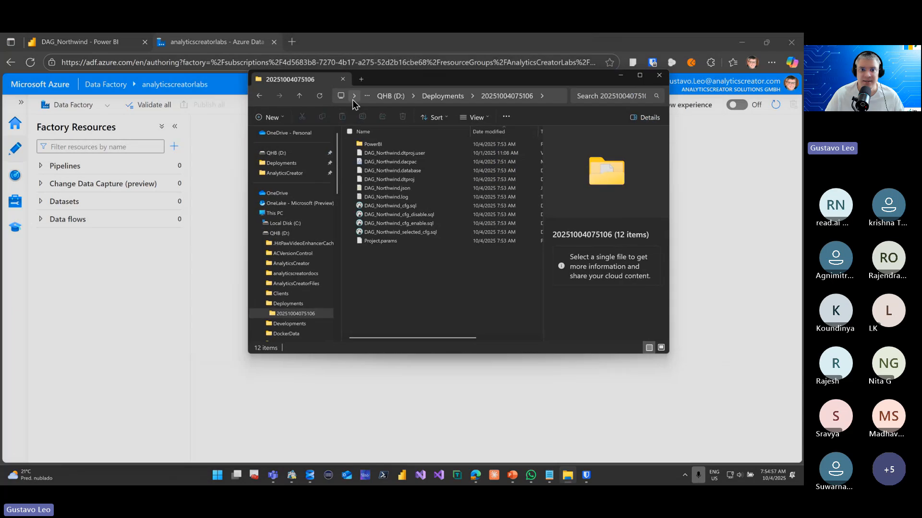
left_click(420, 198)
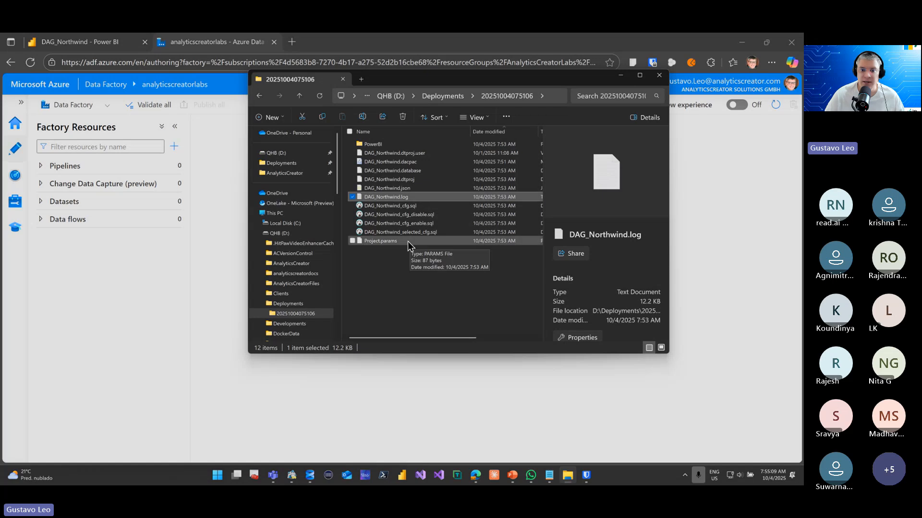
double_click(425, 146)
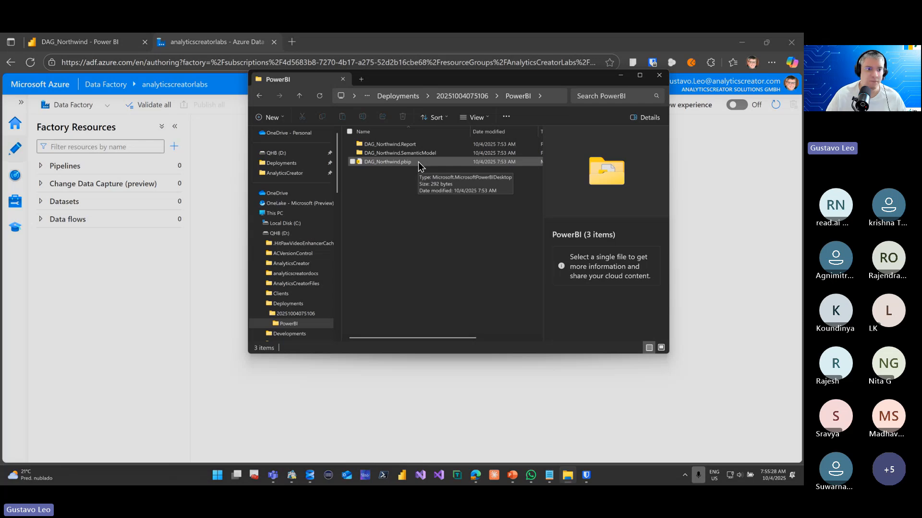
Switch to Azure Data Factory, start importing an ARM template and sign in to the Azure portal with the AnalyticsCreator account
key("alt+Tab")
left_click(14, 203)
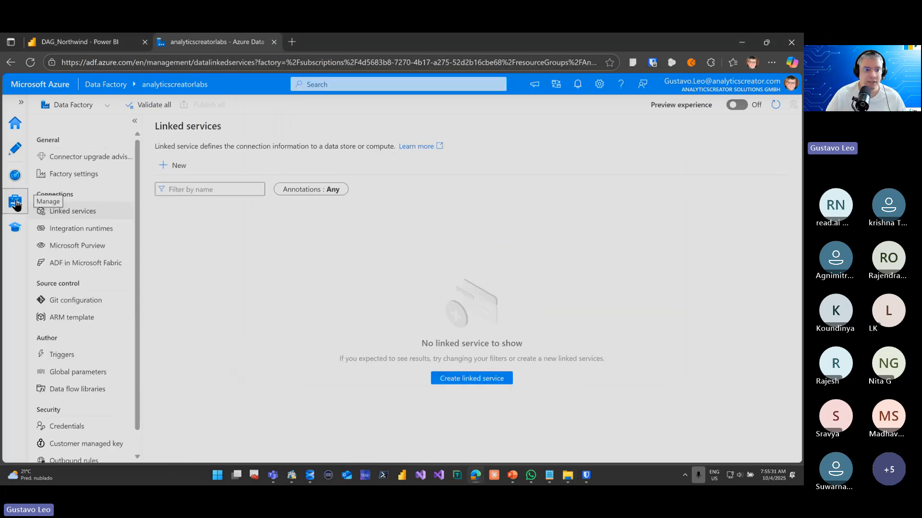
left_click(82, 320)
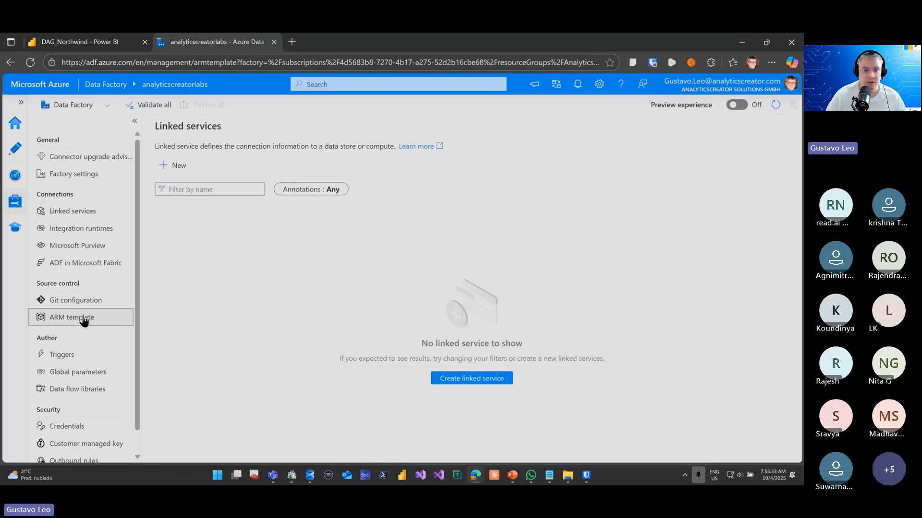
left_click(269, 248)
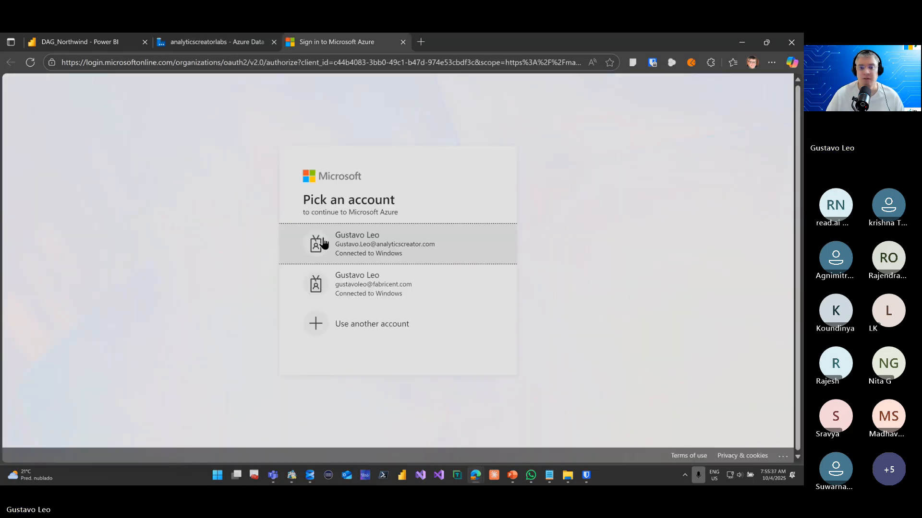
left_click(367, 239)
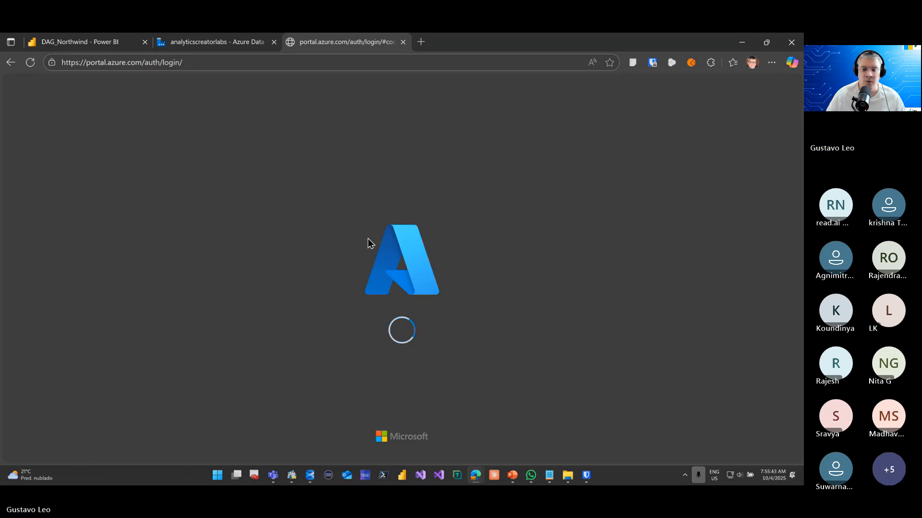
left_click(568, 475)
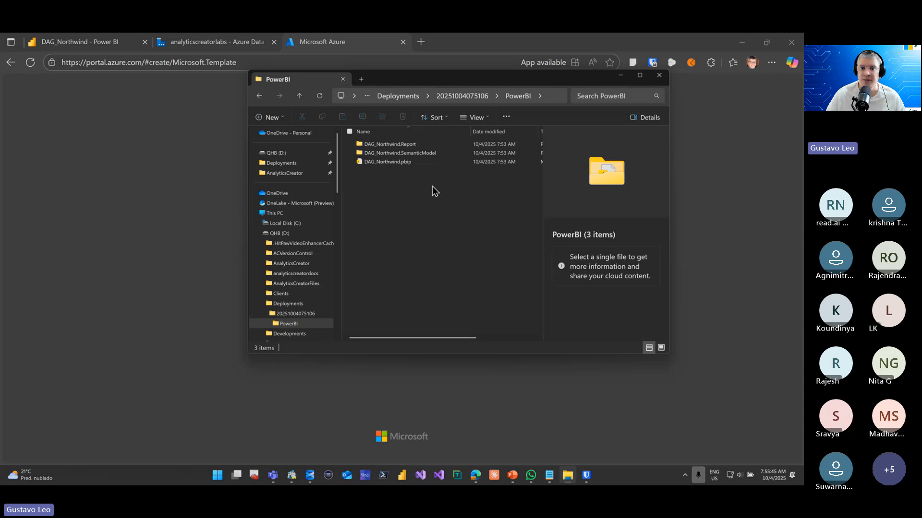
left_click(473, 96)
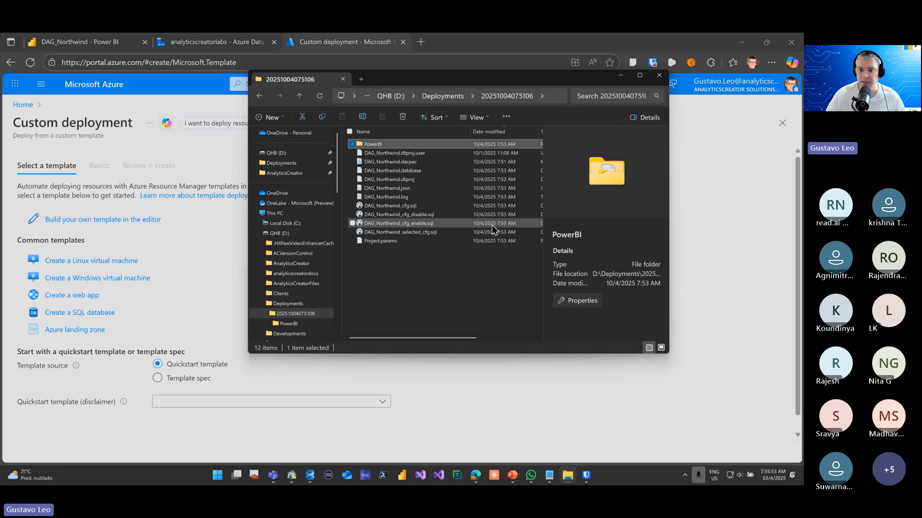
left_click(434, 187)
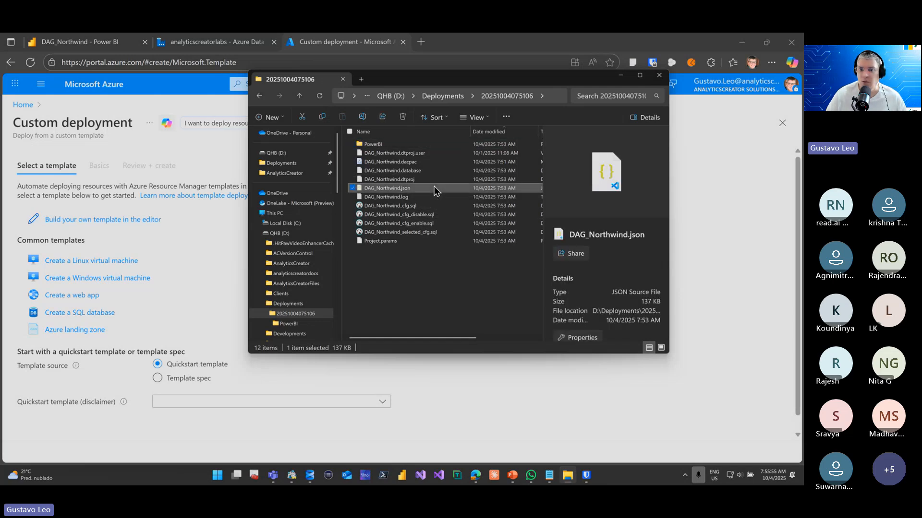
right_click(434, 188)
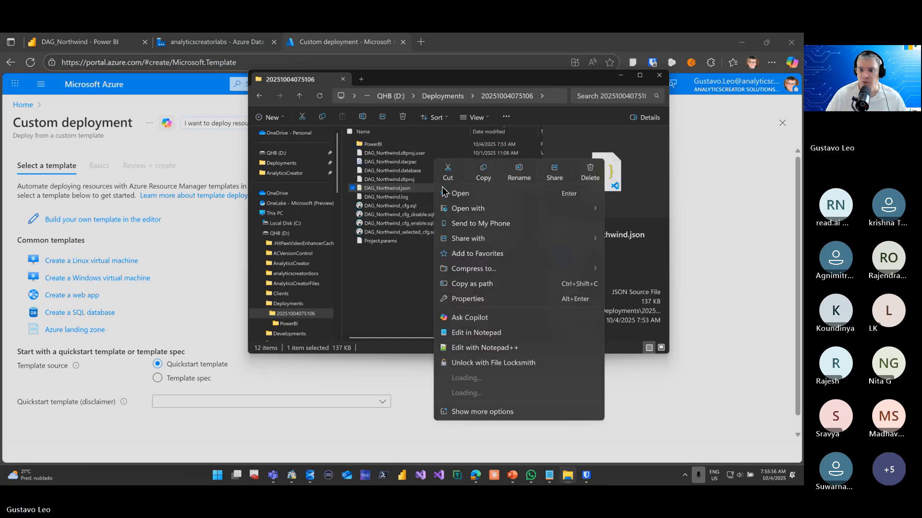
left_click(508, 283)
Build a custom template in the Azure portal editor by loading DAG_Northwind.json from the copied path
left_click(209, 238)
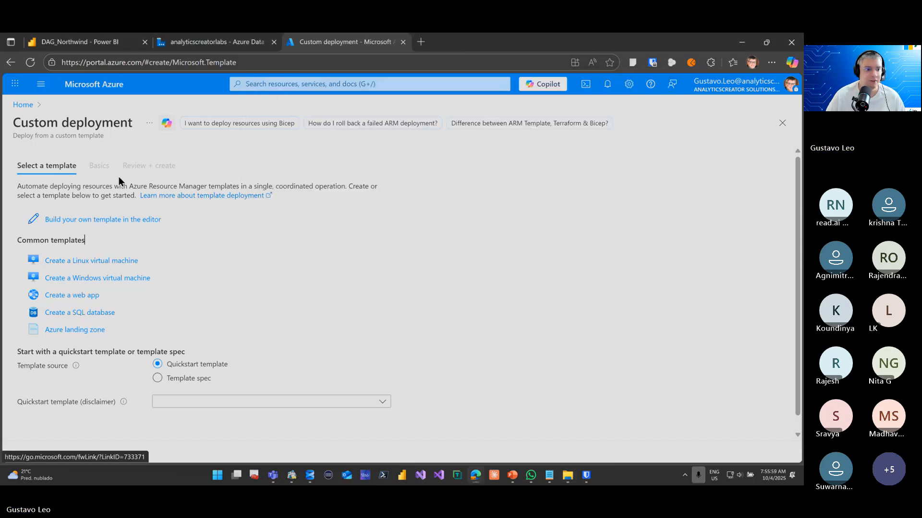
left_click(92, 221)
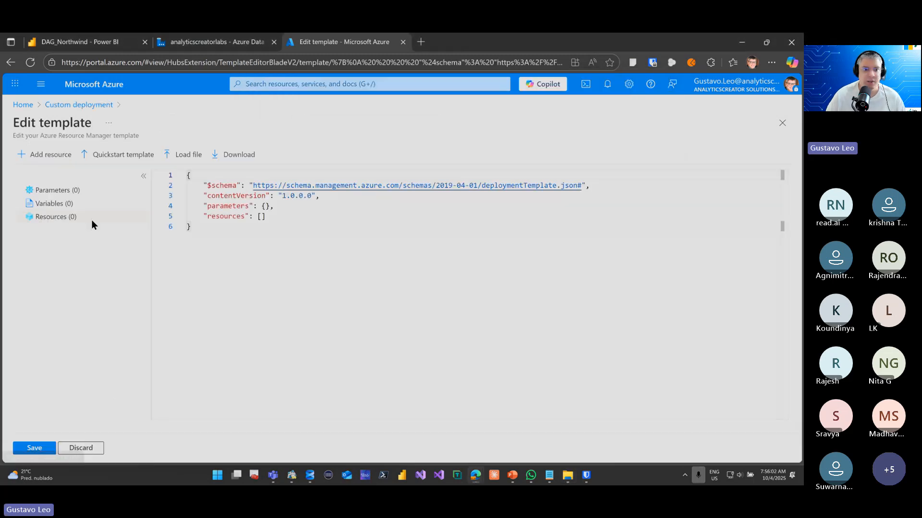
left_click(186, 155)
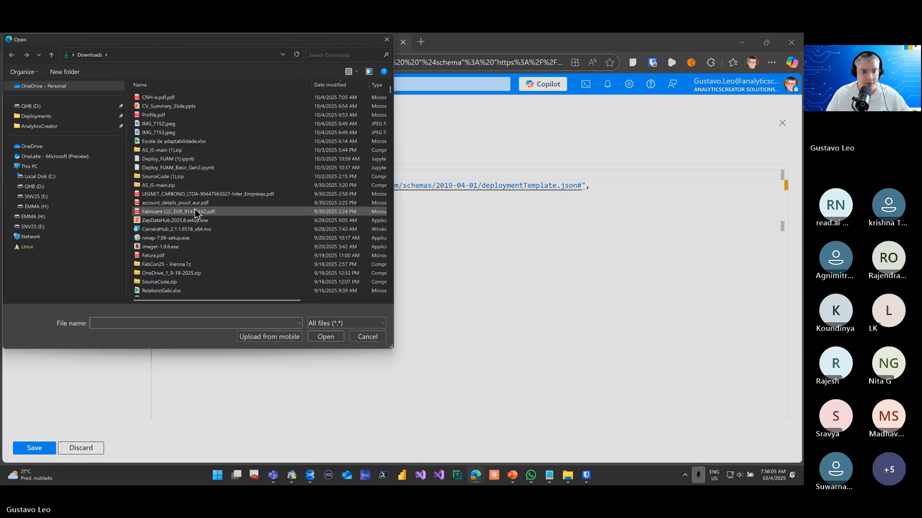
key("ctrl+v")
left_click(326, 336)
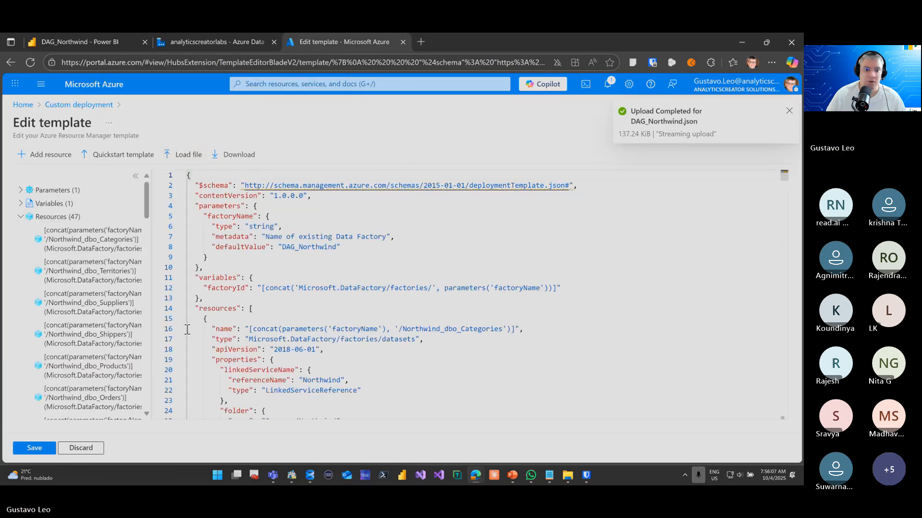
Collapse the template's resource list and examine the parameters, variables and dataset definitions in the JSON code
left_click(21, 217)
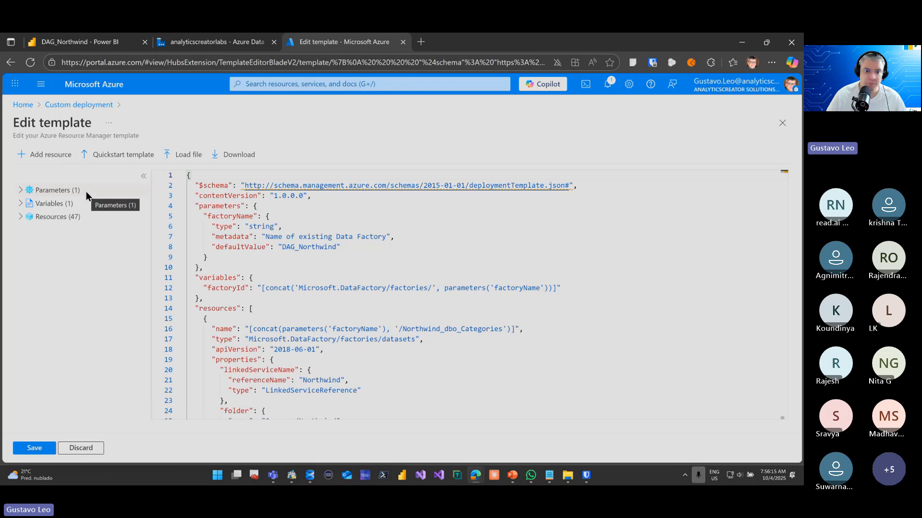
scroll(264, 256, "down", 5)
scroll(264, 256, "up", 3)
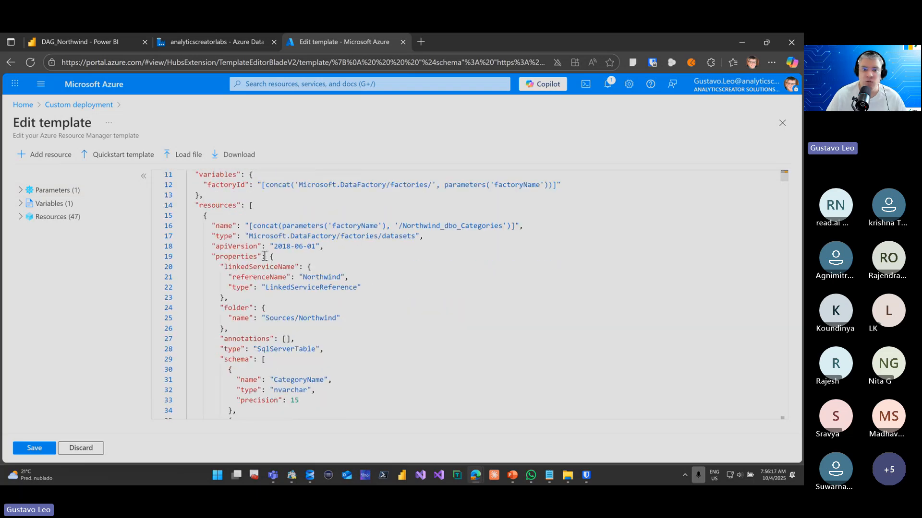
scroll(265, 256, "down", 15)
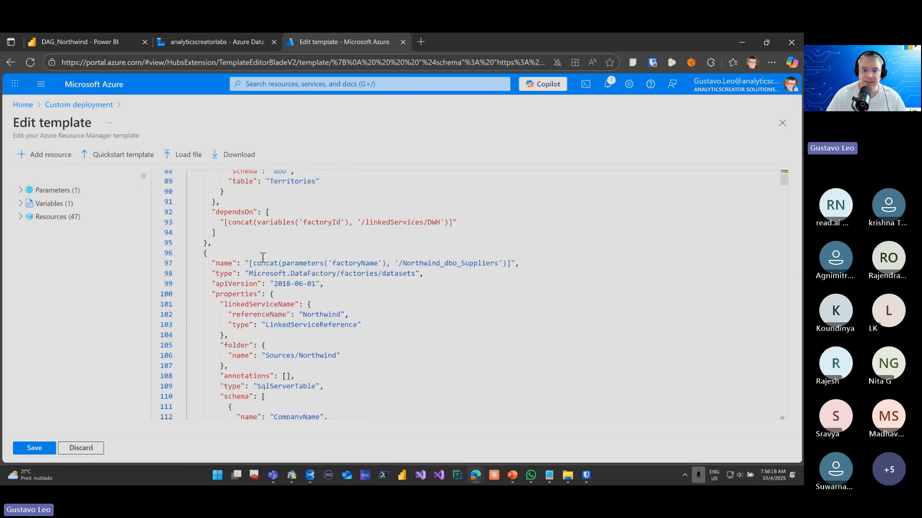
Examine the Northwind source and IMP dataset definitions further down in the template's JSON code
scroll(262, 257, "down", 10)
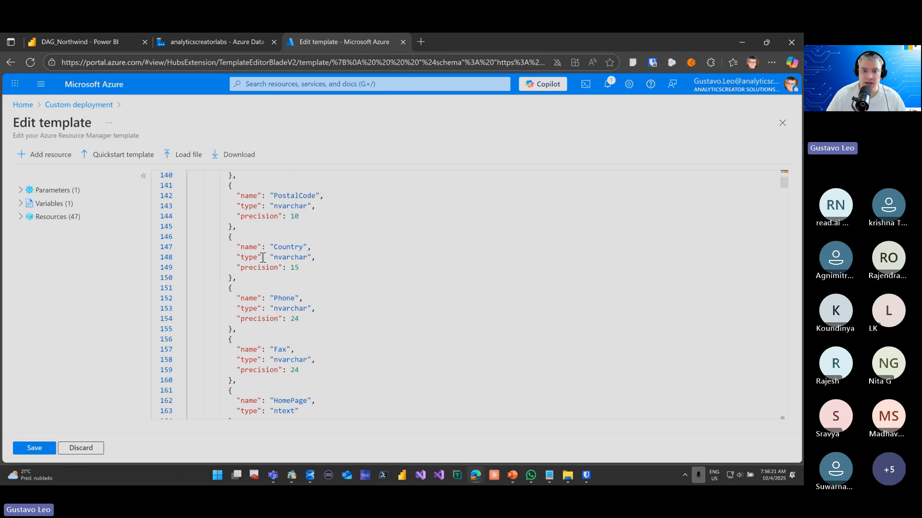
scroll(263, 257, "down", 20)
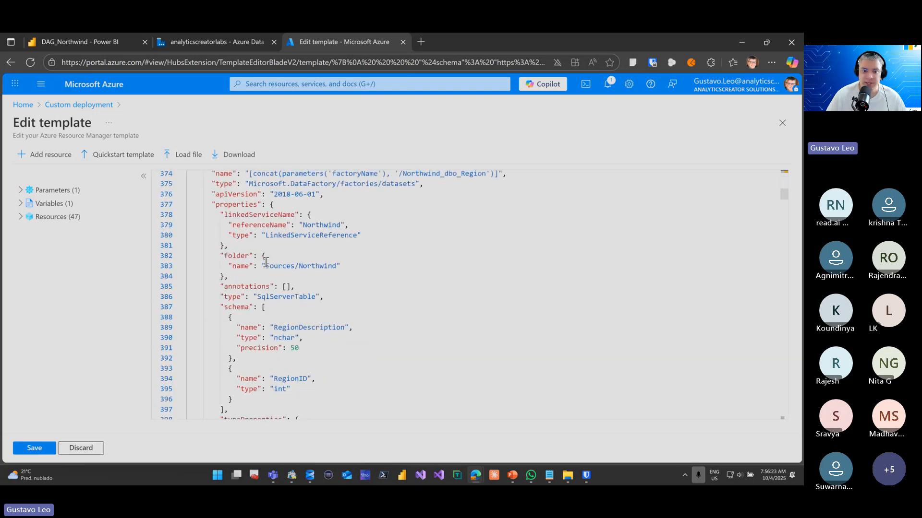
scroll(265, 261, "down", 20)
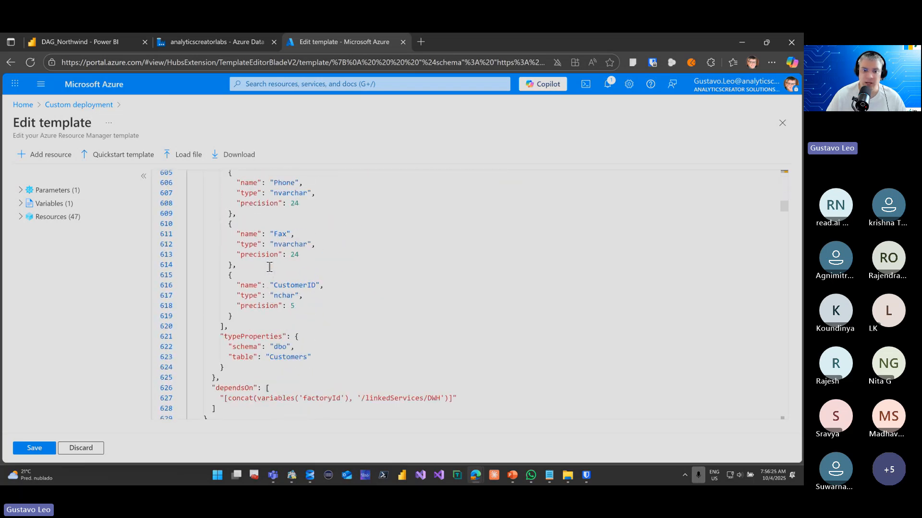
scroll(269, 268, "down", 20)
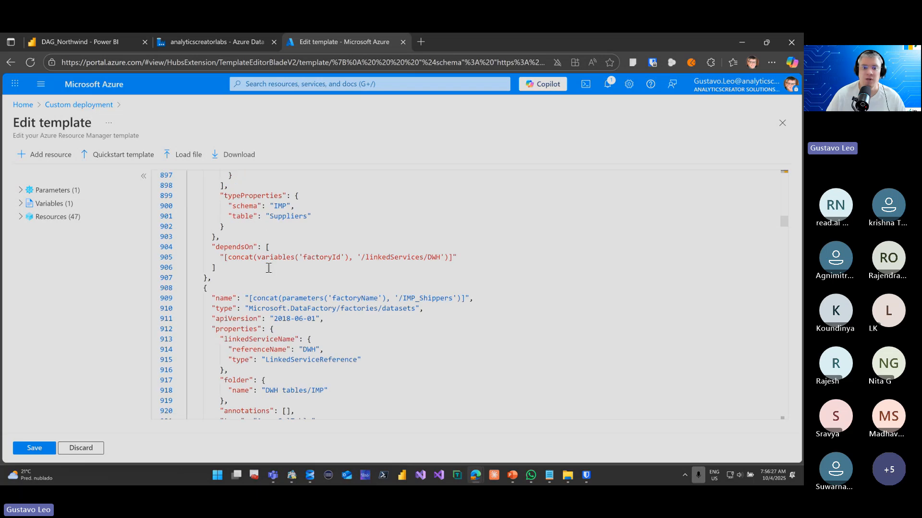
scroll(270, 268, "down", 10)
scroll(270, 269, "down", 20)
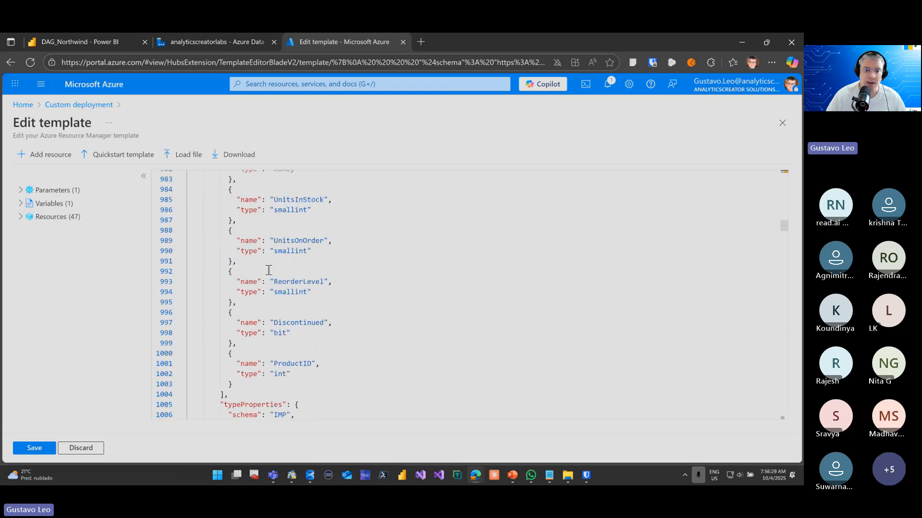
scroll(272, 270, "down", 20)
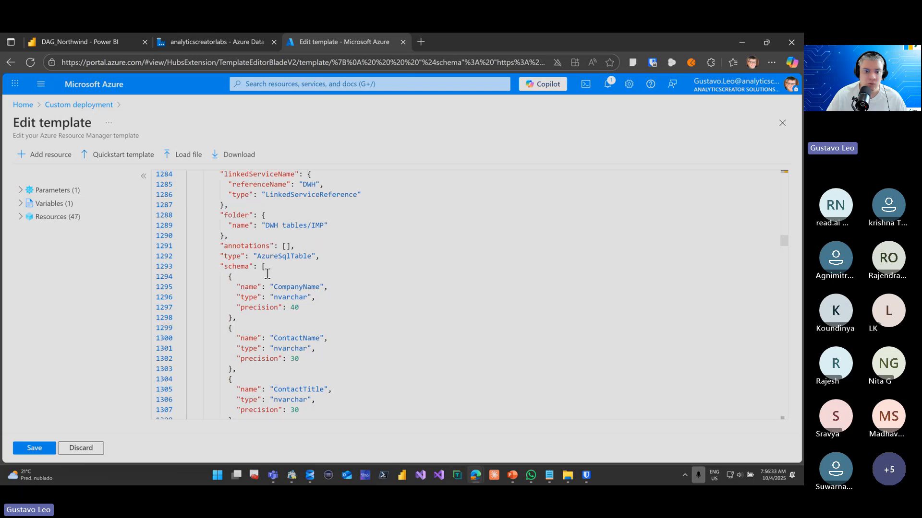
scroll(267, 273, "down", 3)
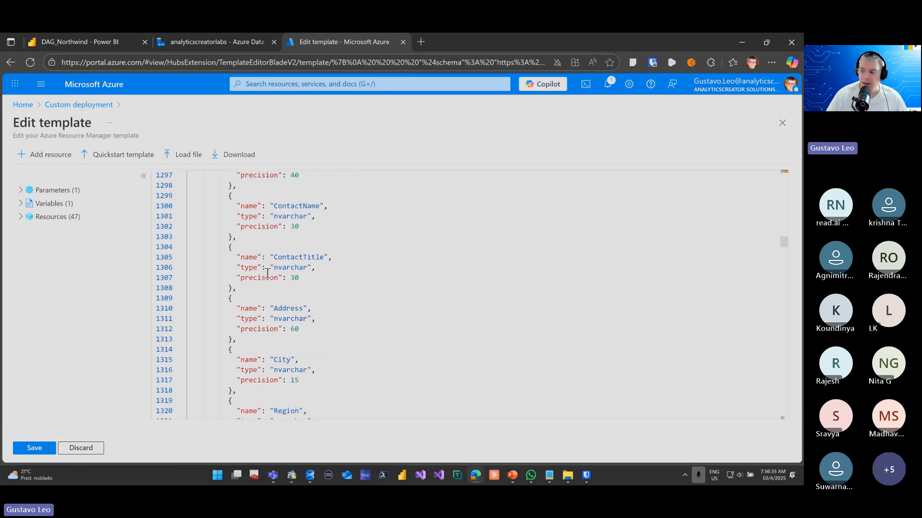
Save the edited template and choose AnalyticsCreatorLabs as the custom deployment's resource group
left_click(36, 446)
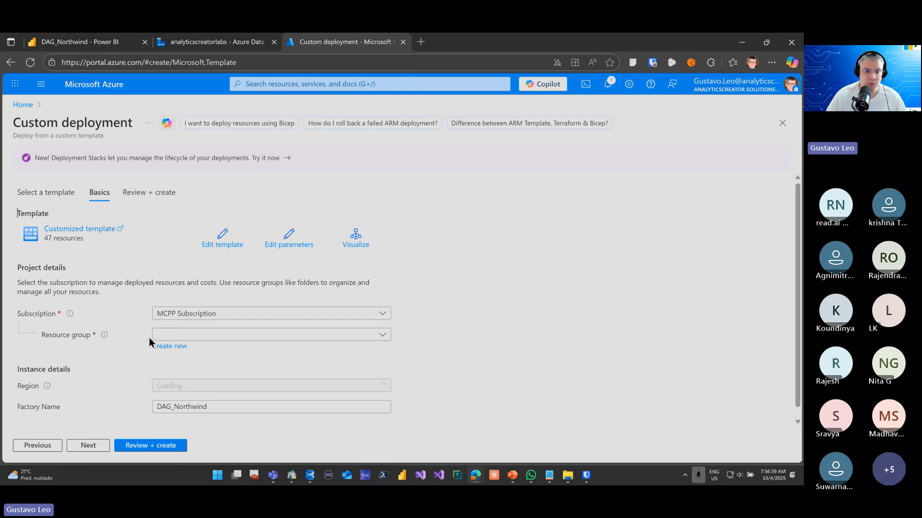
left_click(158, 335)
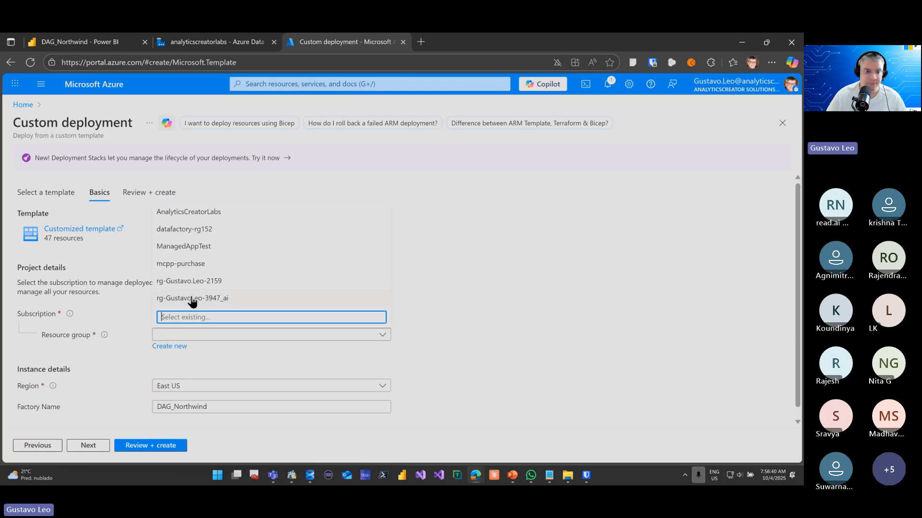
left_click(202, 213)
Set the deployment's factory name to analyticscreatorlabs, copied from the Azure Data Factory page
scroll(338, 386, "down", 1)
left_click_drag(243, 397, 58, 400)
type("ana")
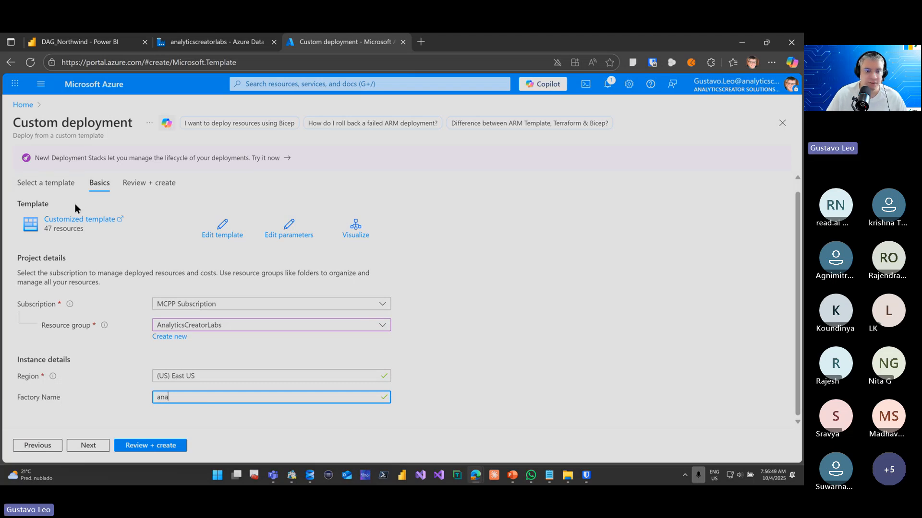
left_click(180, 40)
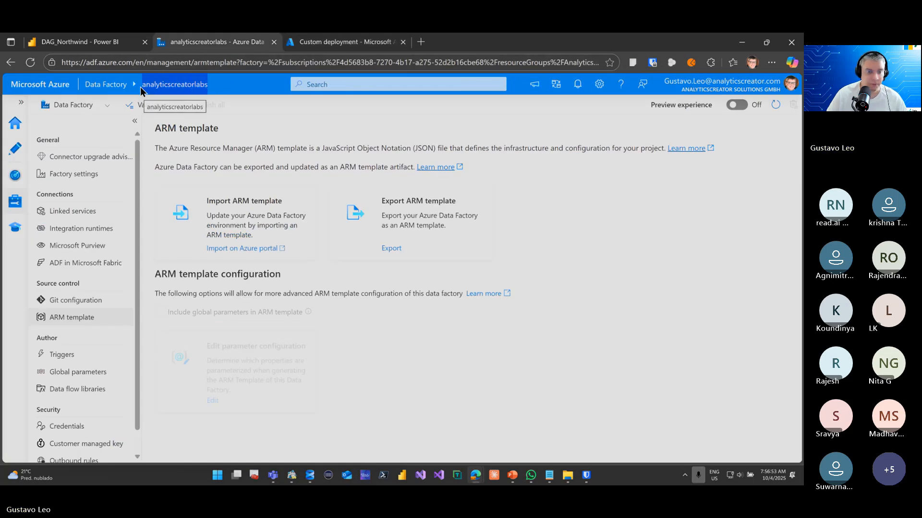
left_click(360, 42)
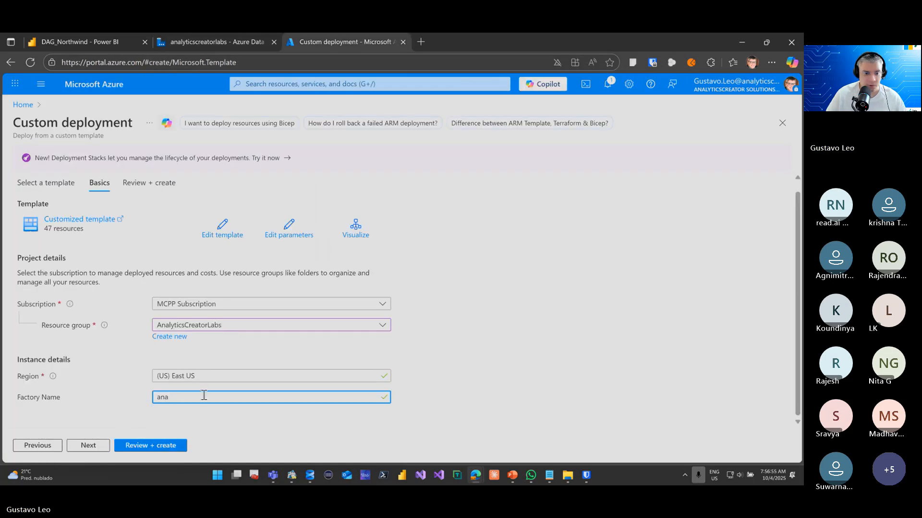
key("ctrl+a")
type("analyticscreatorlabs")
Validate the custom deployment and review its summary of terms and basic settings
left_click(173, 449)
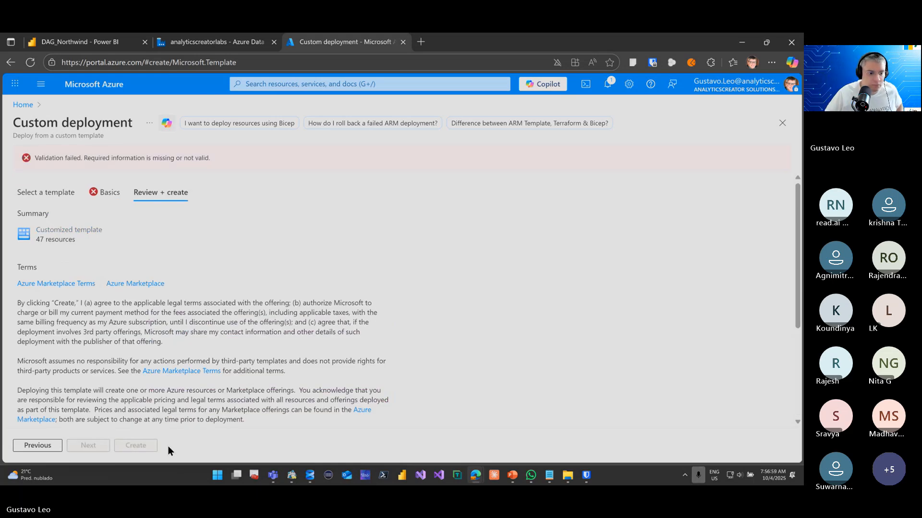
scroll(119, 428, "down", 3)
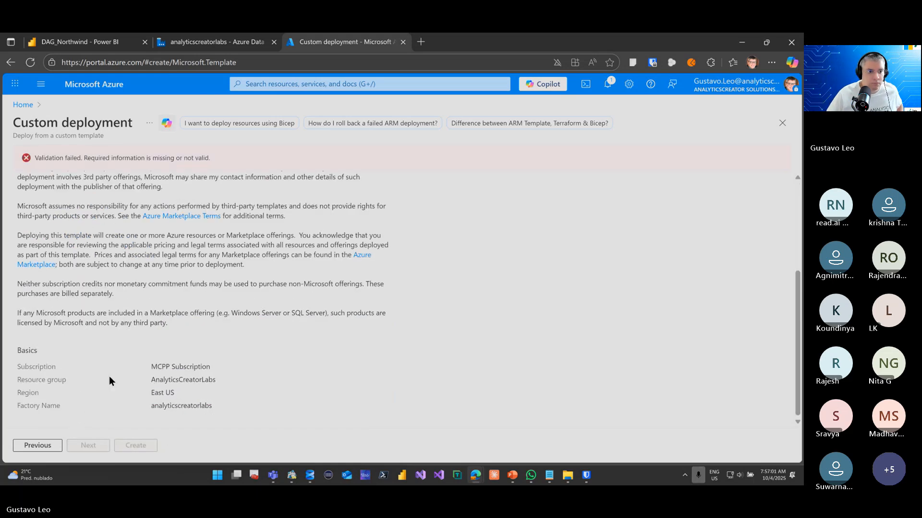
scroll(108, 376, "up", 5)
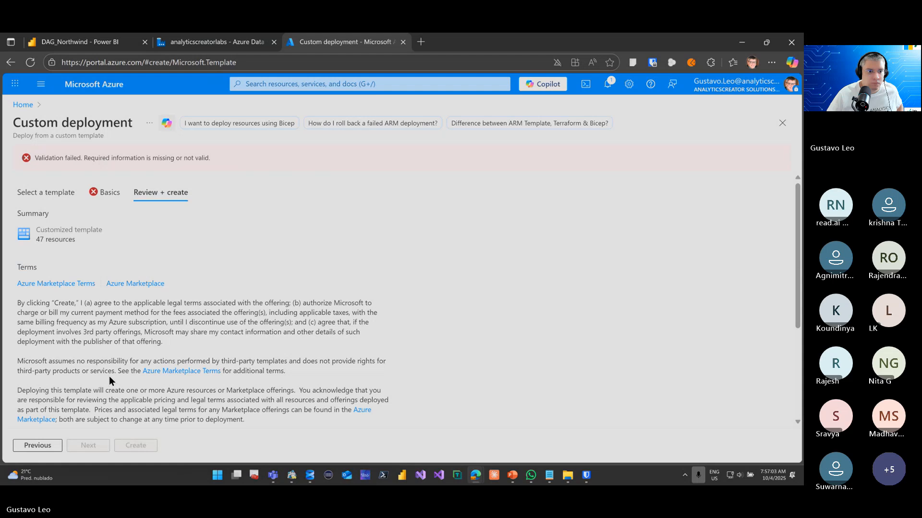
Change the subscription to Sponsorship Subscrption with resource group analyticscreator, and validate and create the deployment
left_click(96, 192)
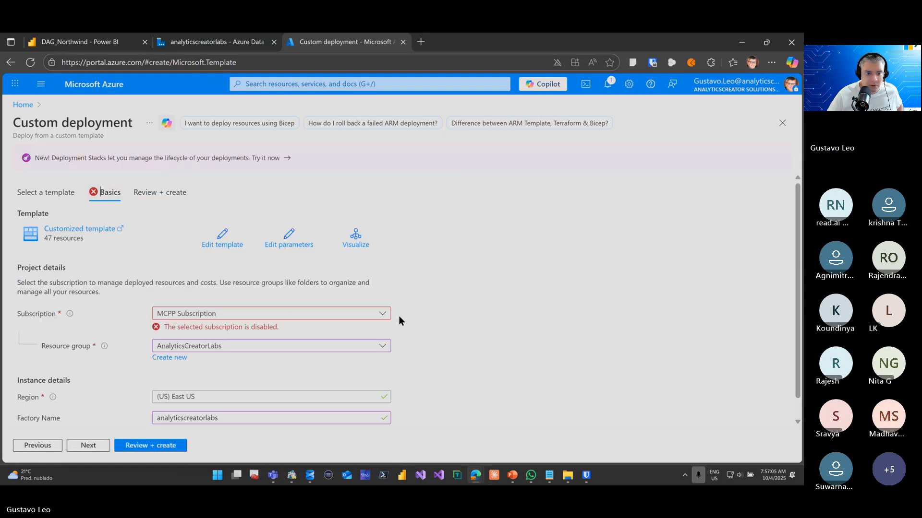
left_click(381, 314)
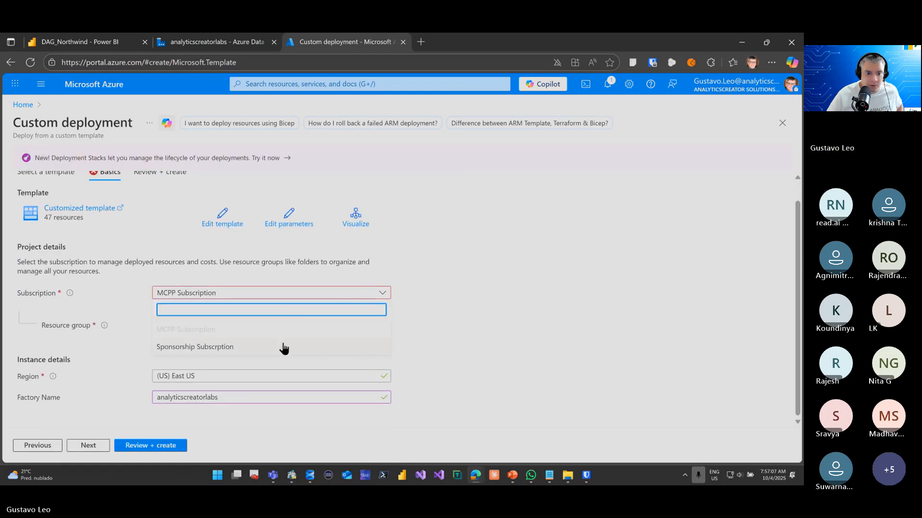
left_click(284, 347)
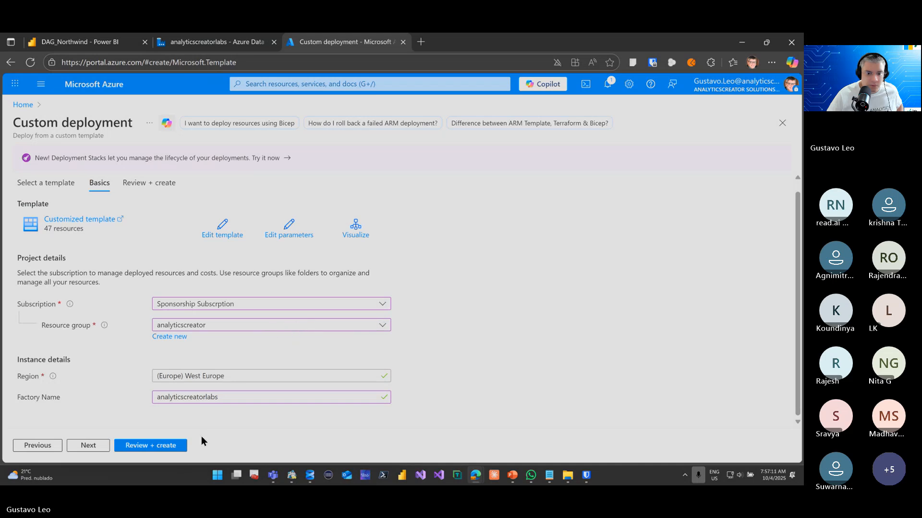
left_click(176, 450)
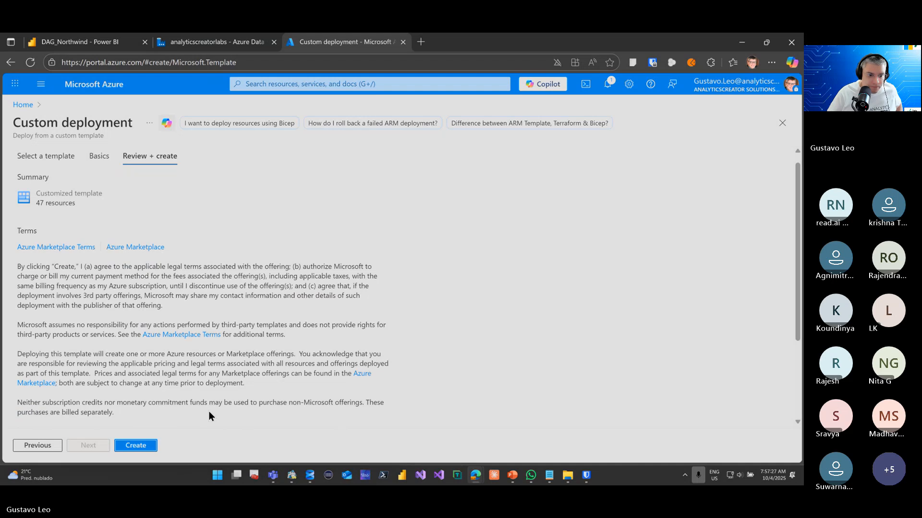
left_click(136, 445)
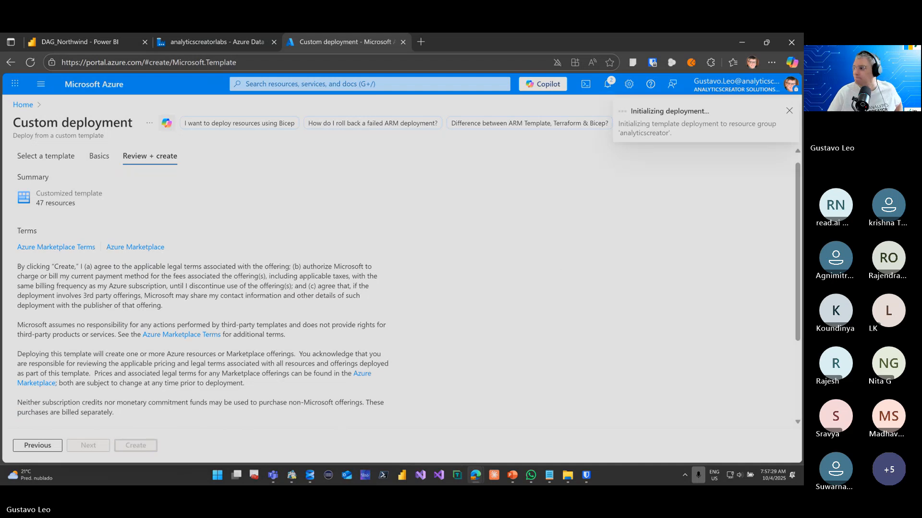
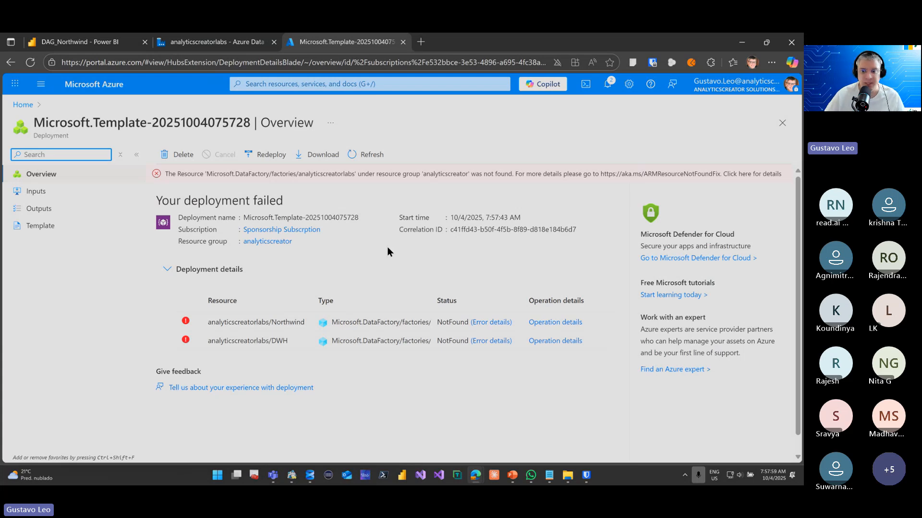
Switch to AnalyticsCreator and open the DAG_Northwind deployment from the list of deployments
left_click(187, 325)
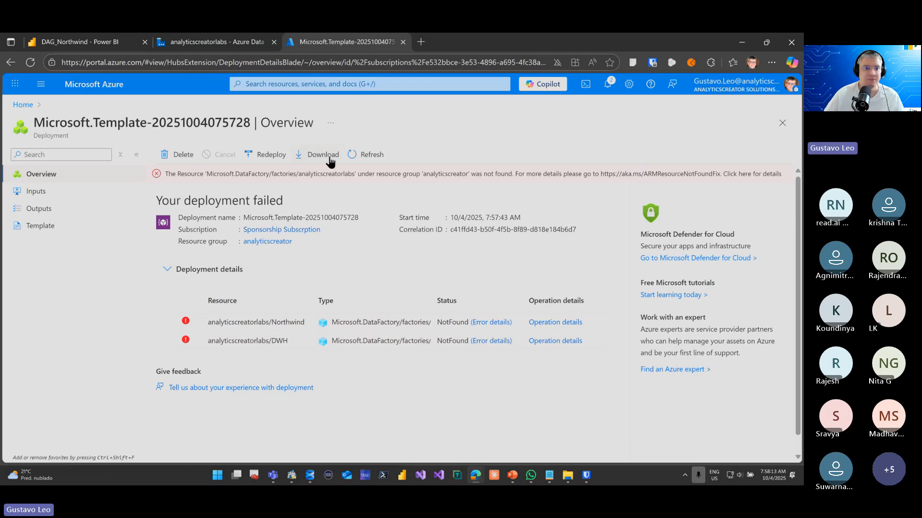
mouse_move(531, 480)
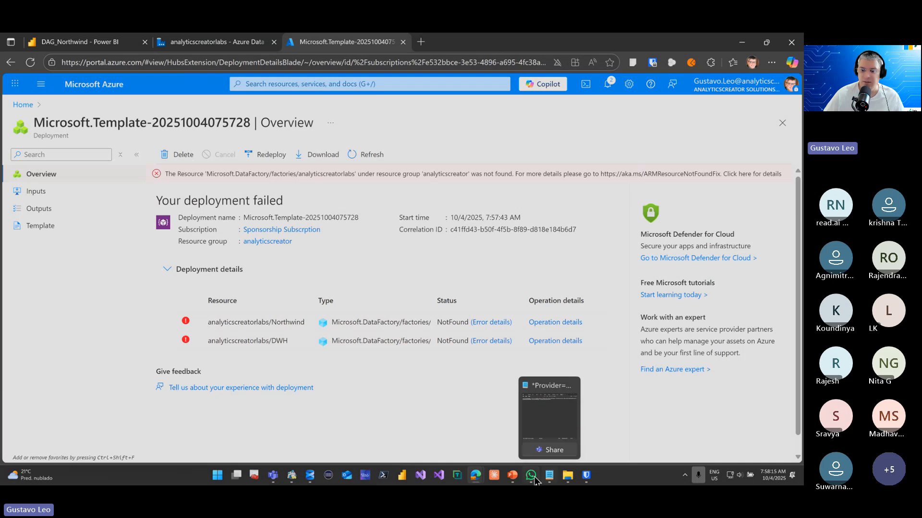
mouse_move(293, 481)
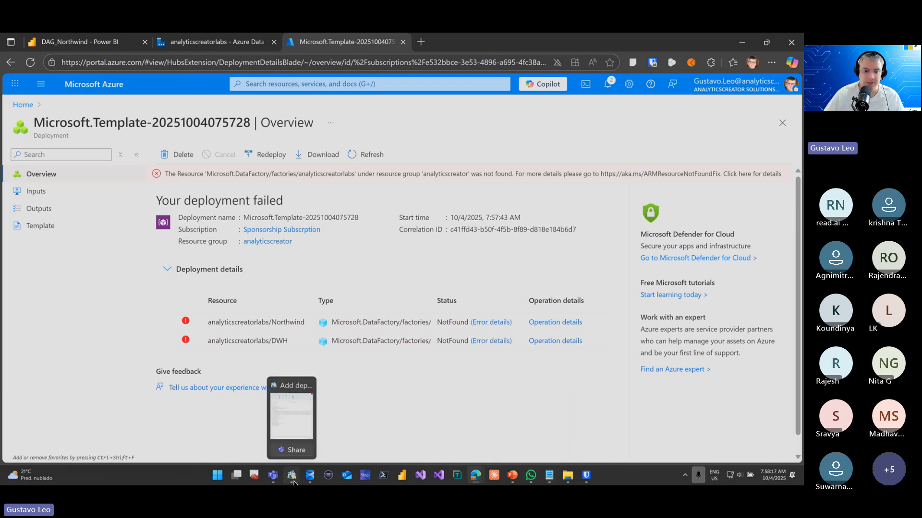
left_click(294, 481)
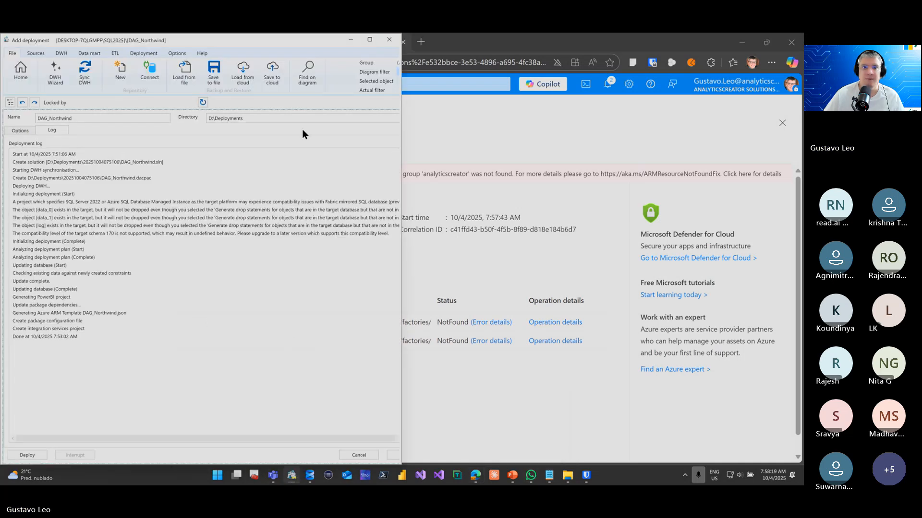
left_click(370, 40)
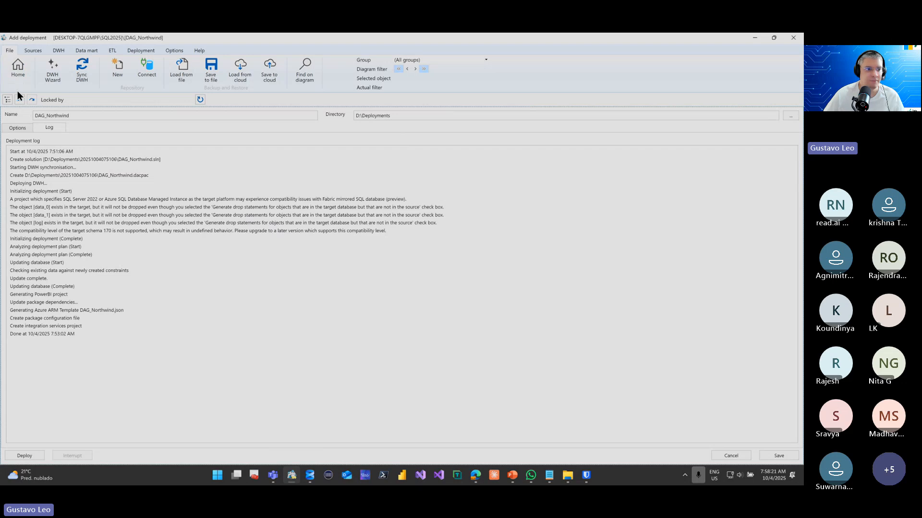
left_click(7, 100)
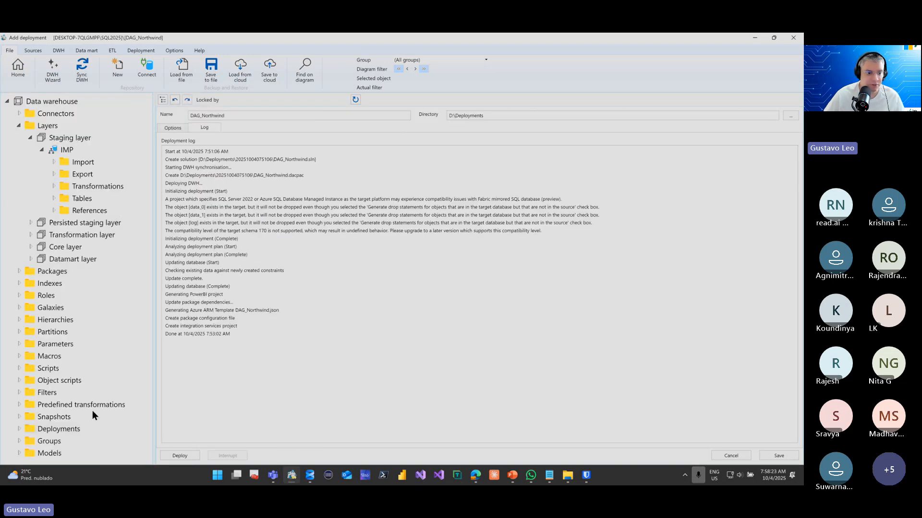
right_click(77, 430)
left_click(108, 445)
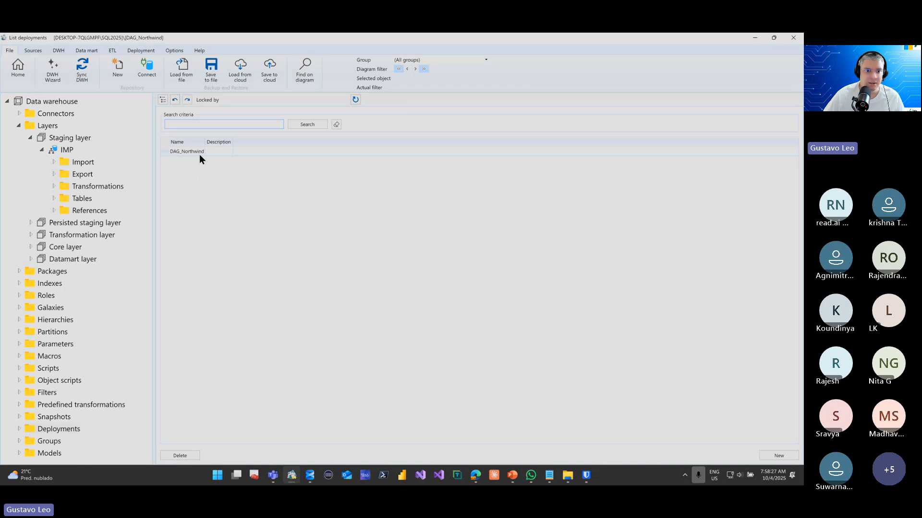
double_click(198, 152)
Select all packages for SSIS in the DAG_Northwind deployment and run it
left_click(690, 142)
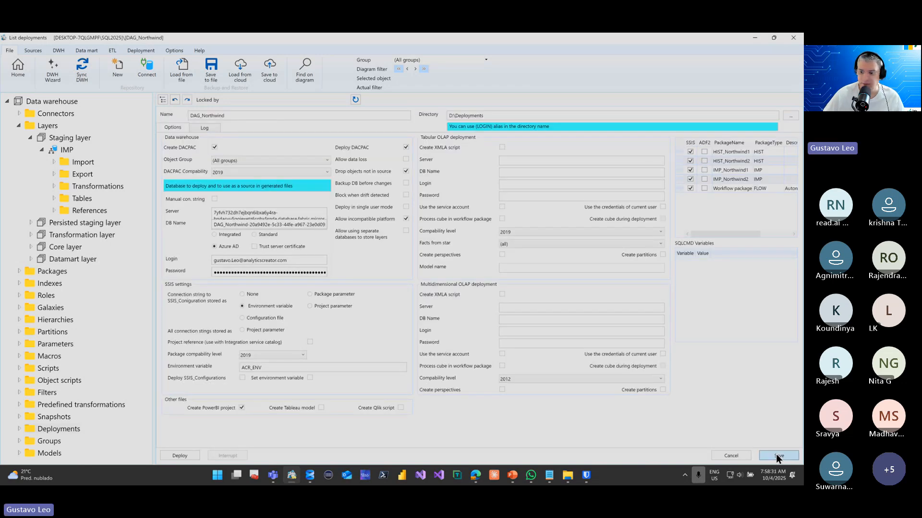
left_click(179, 456)
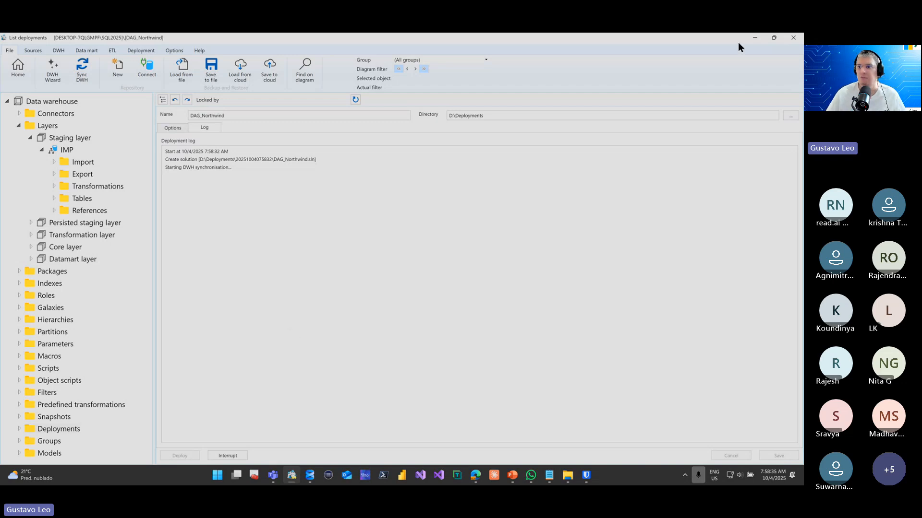
left_click(754, 37)
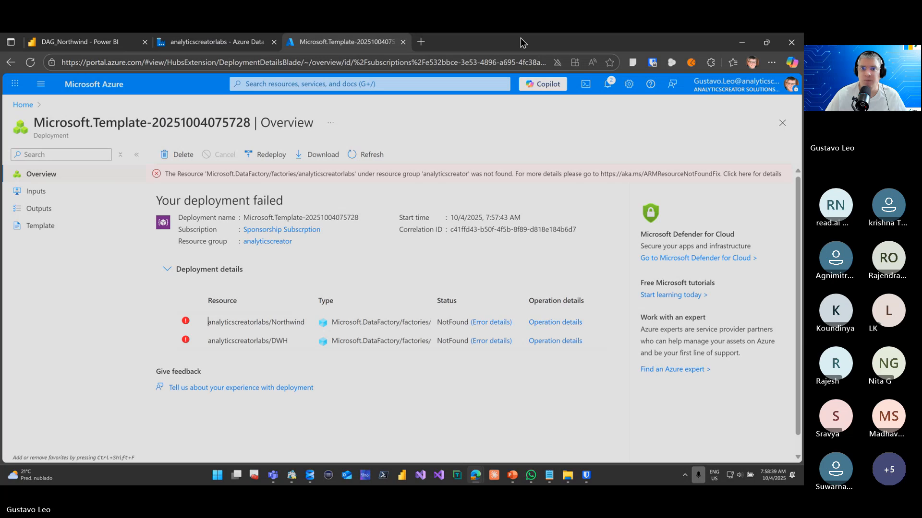
Clear the open windows out of the way and open the Azure Data Factory site in the separate Azure browser window
left_click_drag(520, 39, 0, 170)
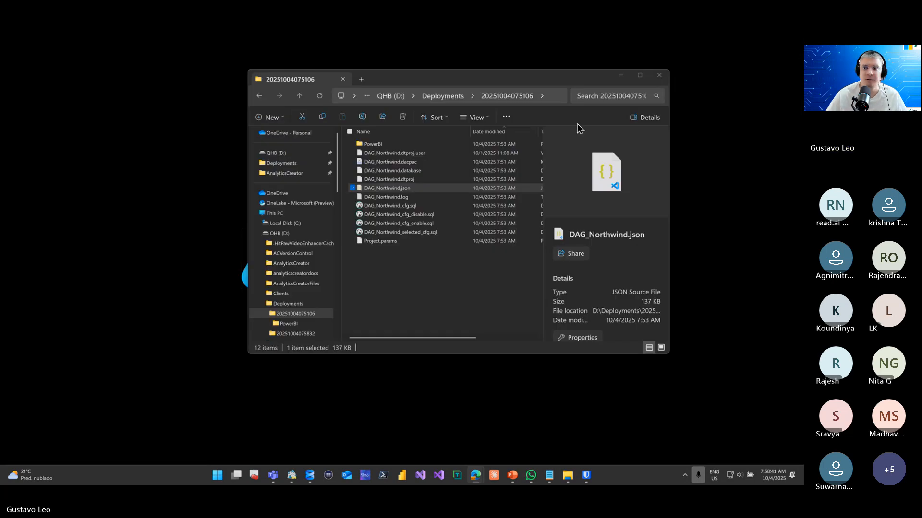
left_click(620, 75)
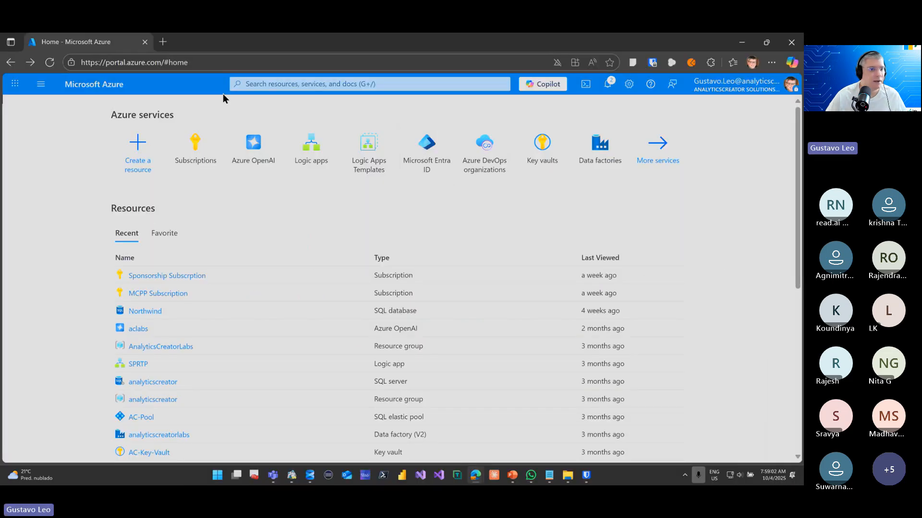
left_click(268, 63)
type("a")
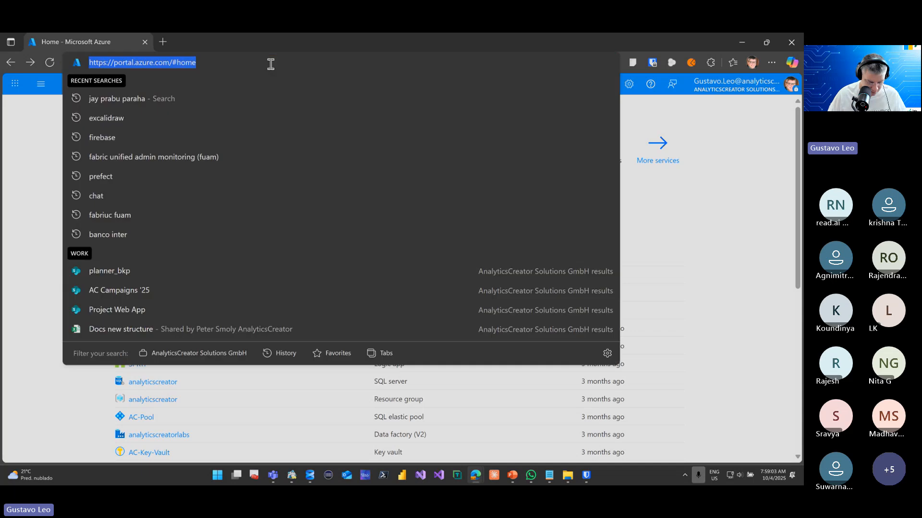
type("df")
key("Return")
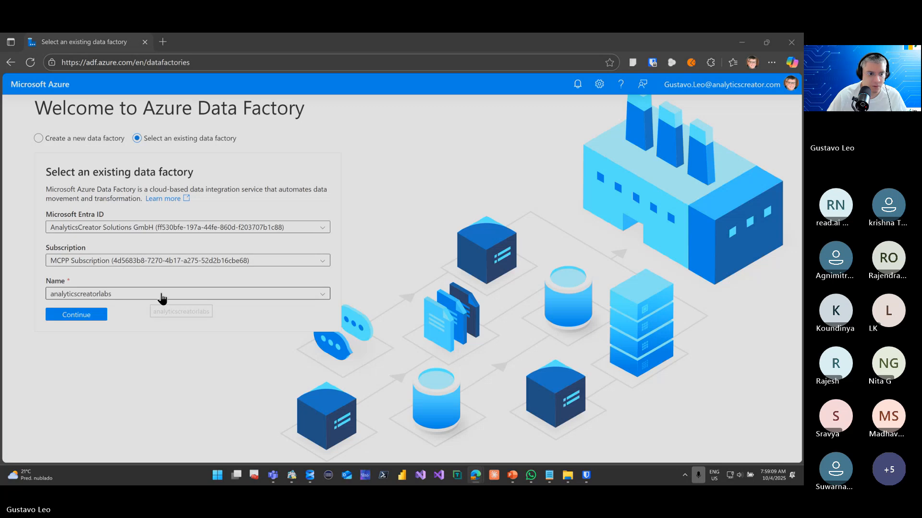
left_click(161, 295)
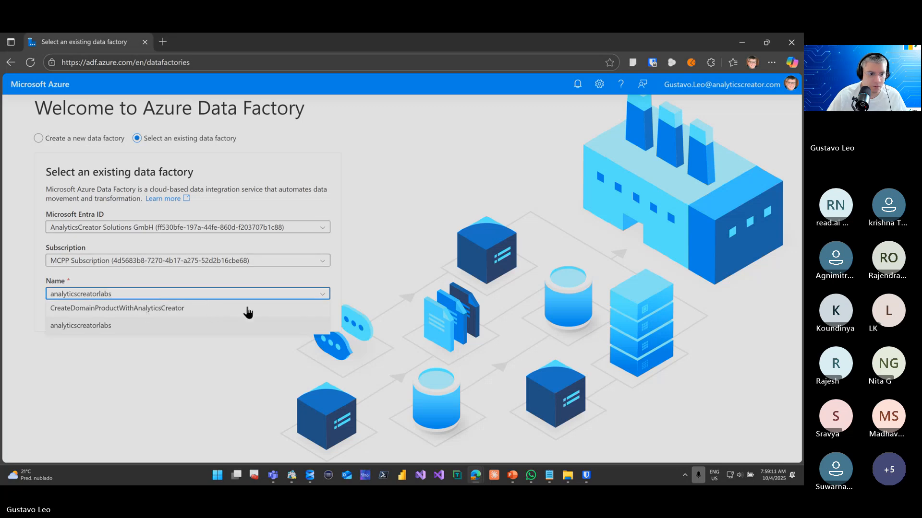
left_click(214, 364)
left_click(169, 295)
left_click(160, 311)
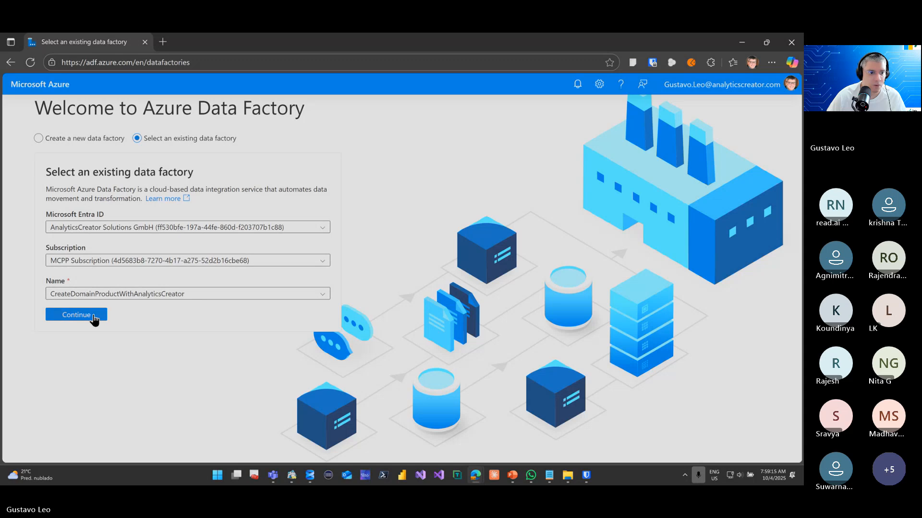
Choose the Sponsorship Subscrption with the existing data factory AC-Factory and open that factory
left_click(139, 262)
left_click(137, 292)
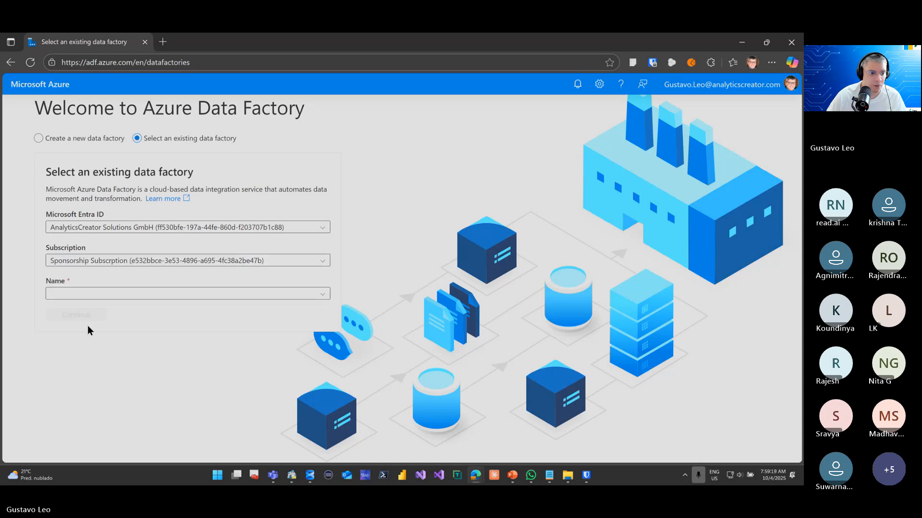
left_click(109, 296)
left_click(108, 308)
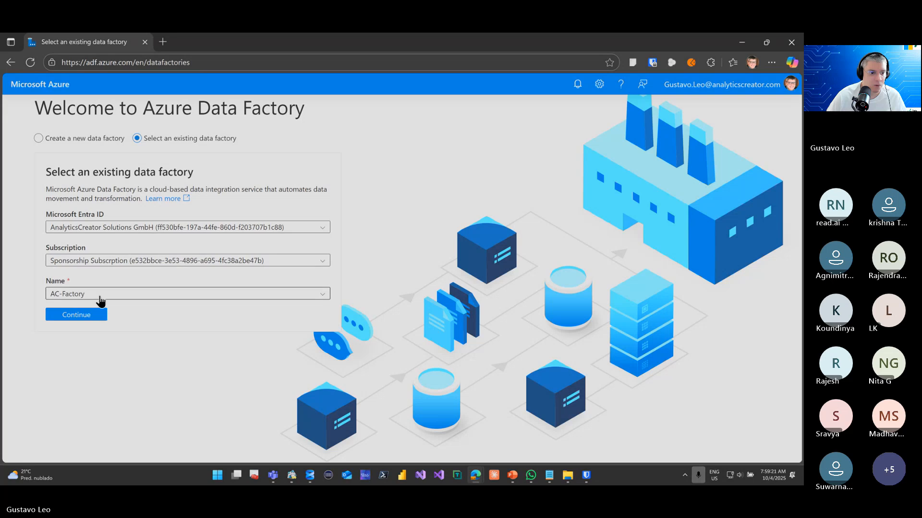
left_click(103, 295)
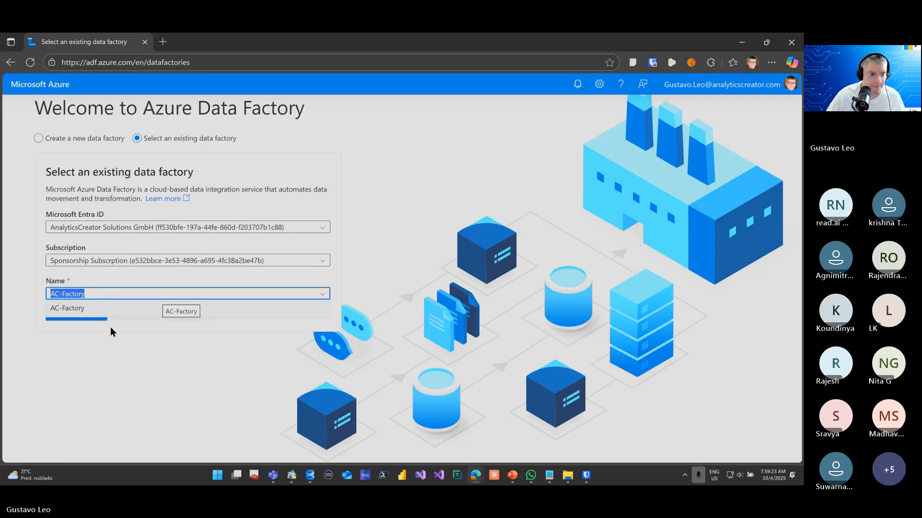
left_click(110, 327)
left_click(91, 314)
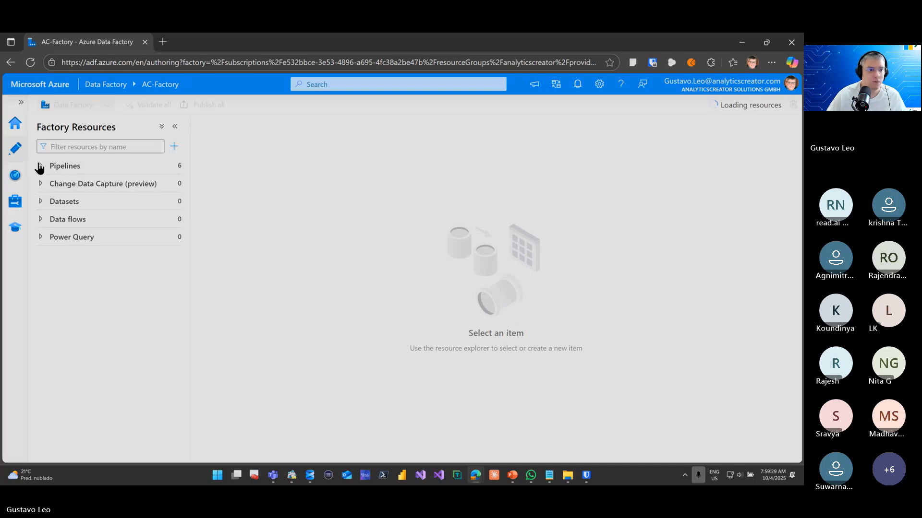
Delete the DWH linked service from AC-Factory
left_click(15, 175)
left_click(14, 201)
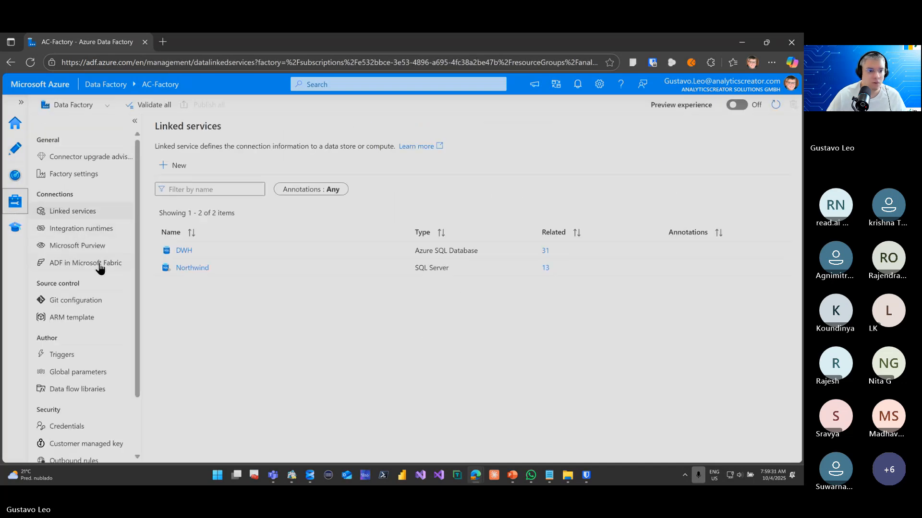
left_click(89, 316)
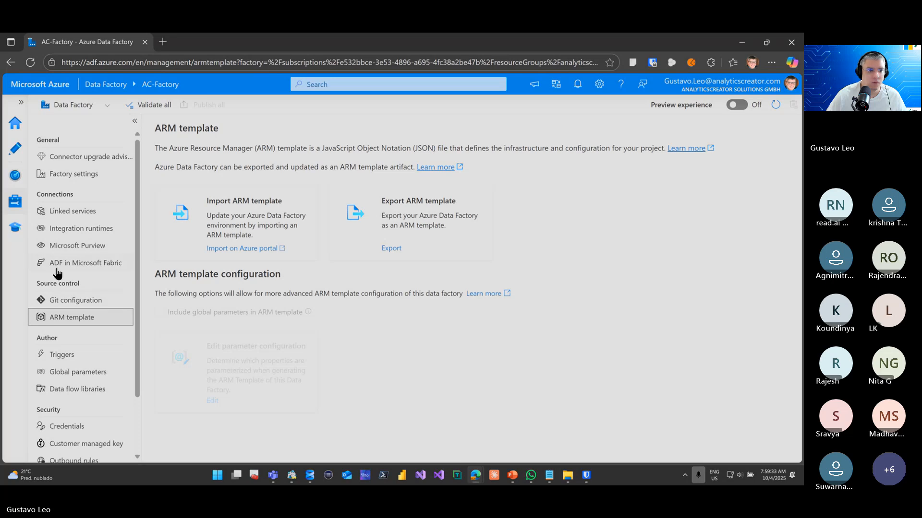
left_click(18, 129)
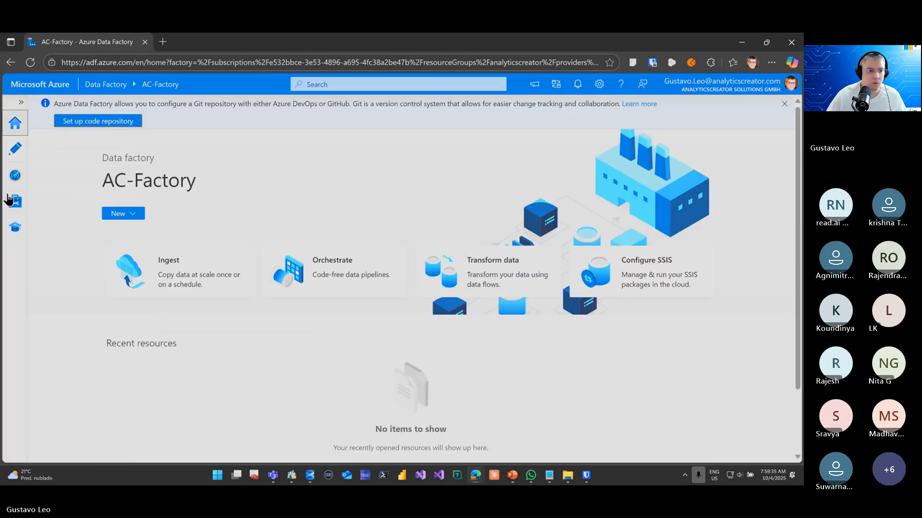
left_click(14, 201)
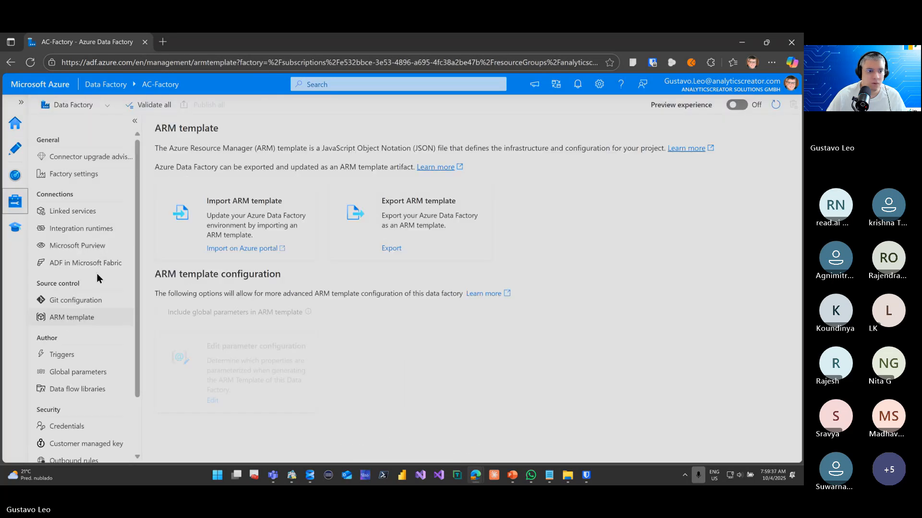
left_click(96, 213)
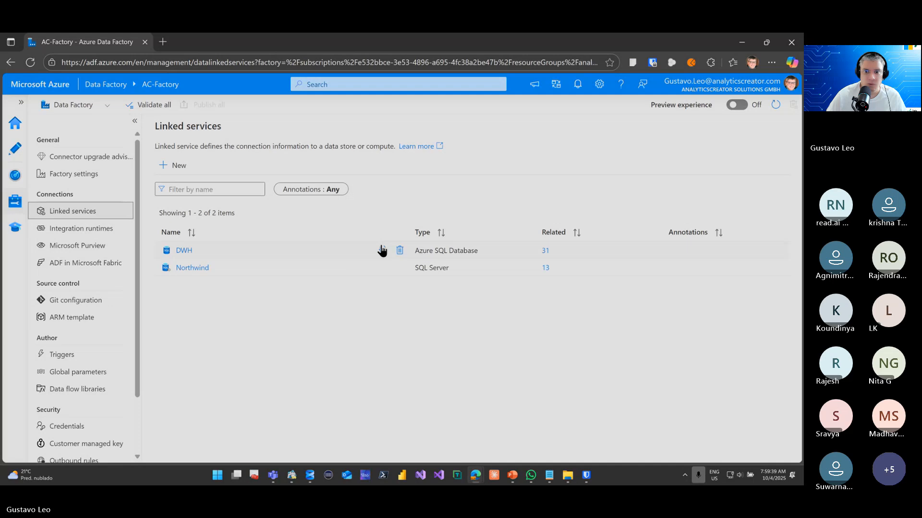
left_click(397, 250)
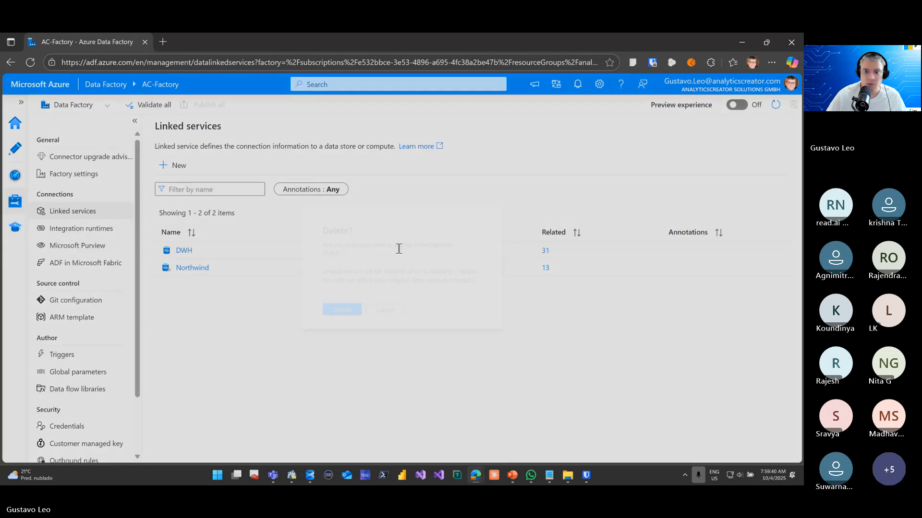
left_click(396, 251)
left_click(343, 313)
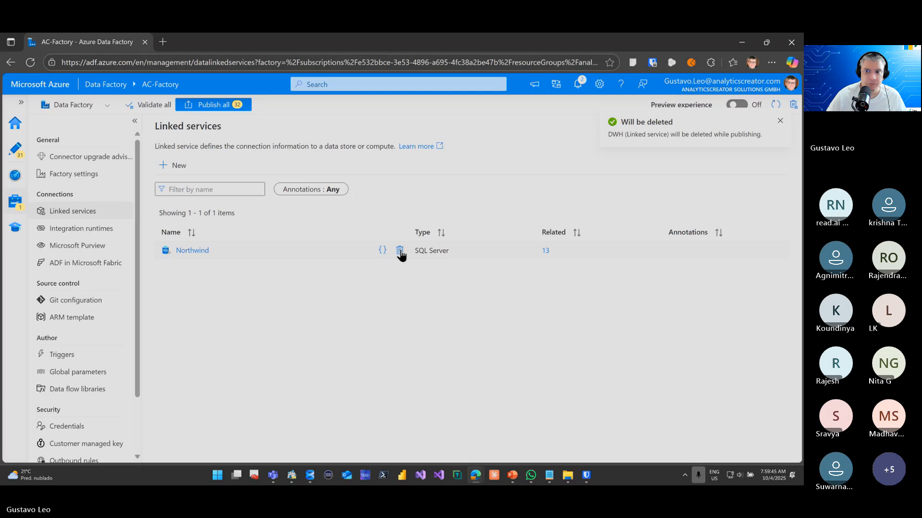
Try to delete the Northwind linked service from AC-Factory
left_click(400, 251)
left_click(353, 312)
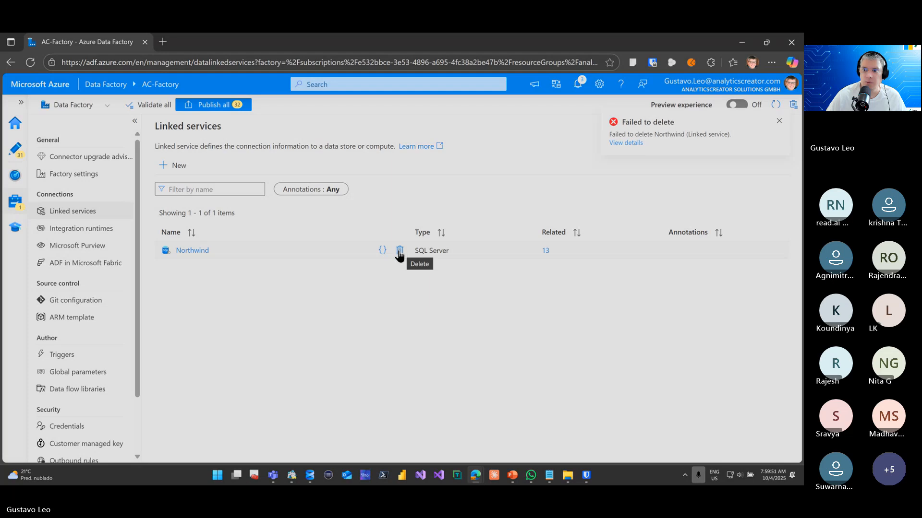
left_click(397, 255)
left_click(354, 314)
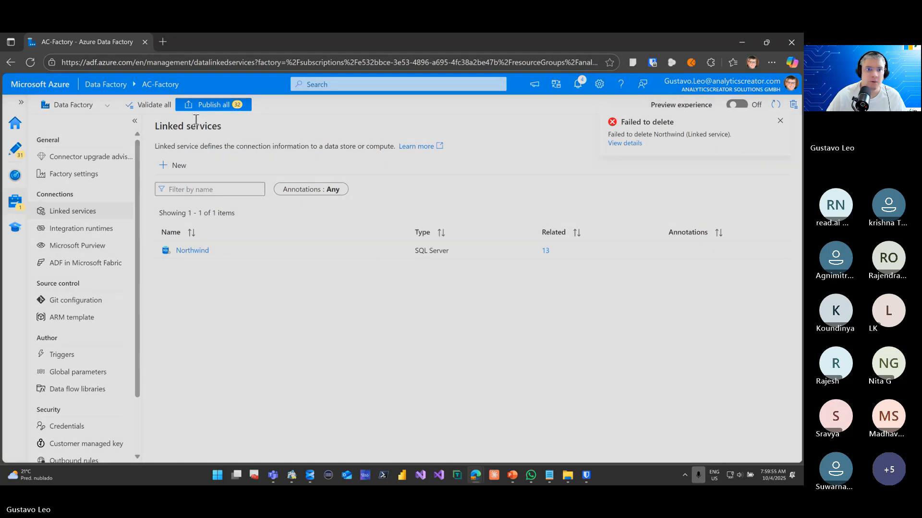
Try to publish all pending AC-Factory changes, review the factory validation output, and dismiss the notifications
scroll(638, 350, "down", 15)
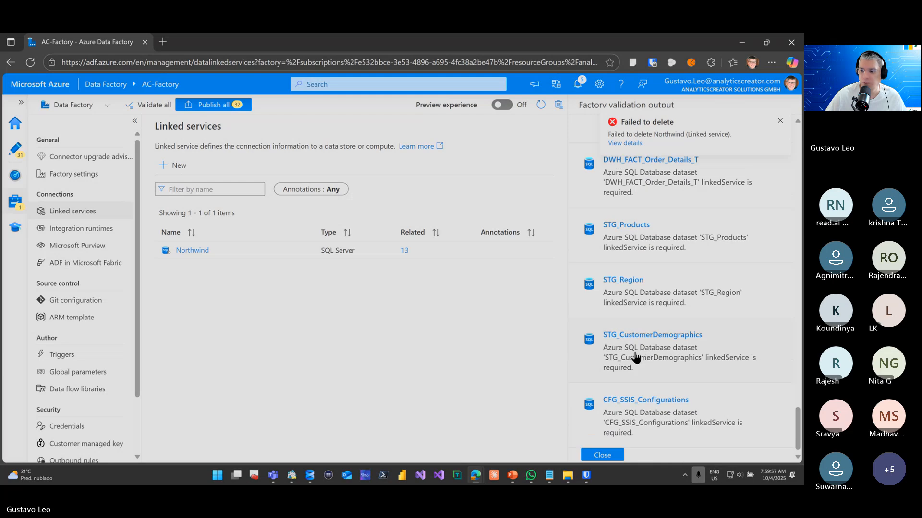
left_click(602, 451)
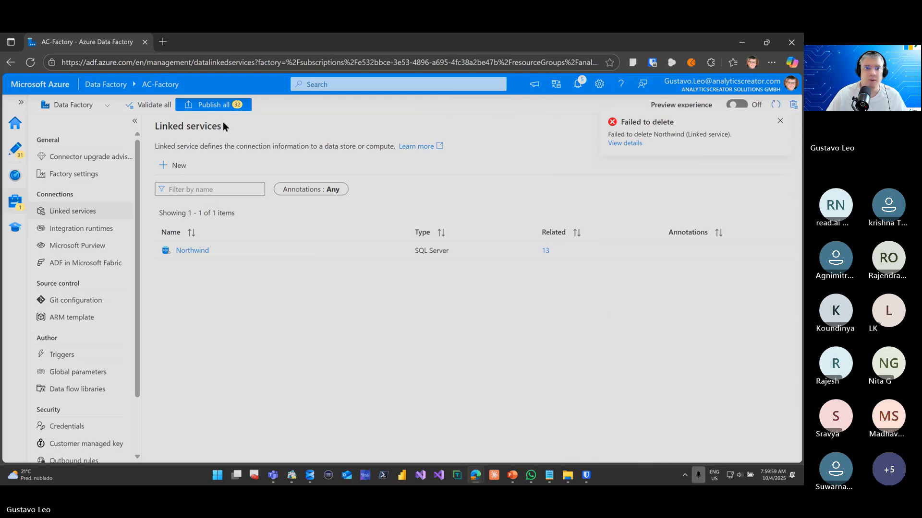
left_click(226, 105)
scroll(629, 399, "up", 5)
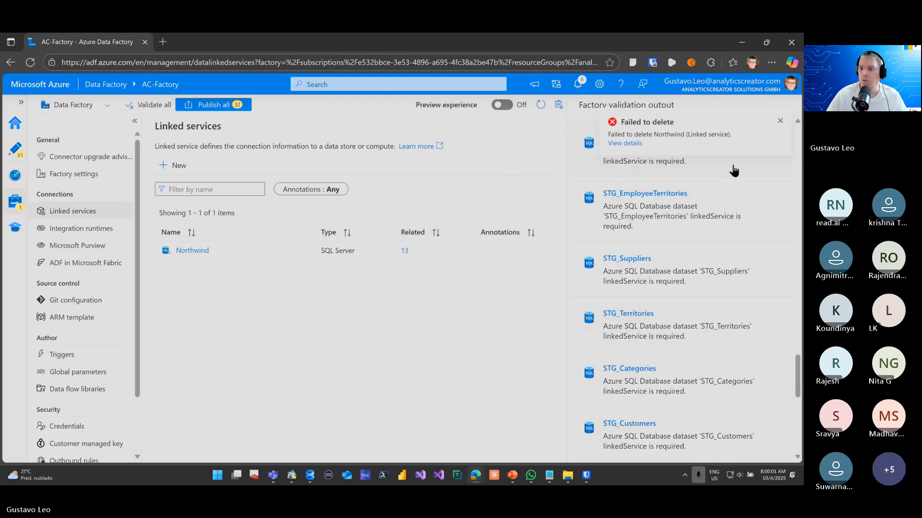
left_click(780, 121)
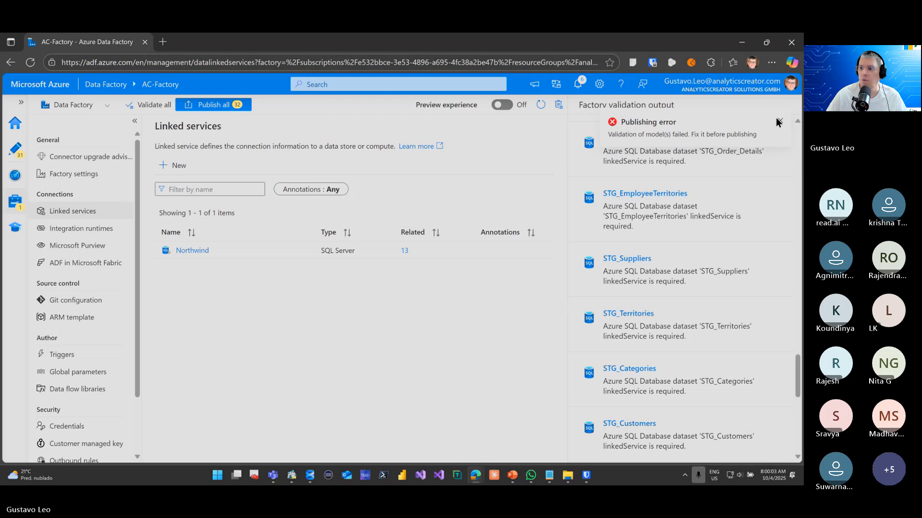
left_click(780, 121)
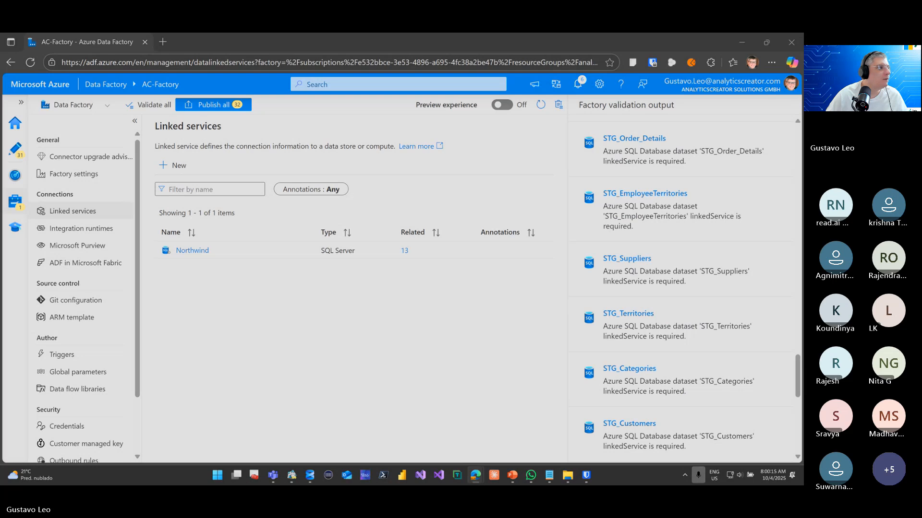
Leave the file selection dialog and close the factory validation output
left_click_drag(0, 102, 433, 151)
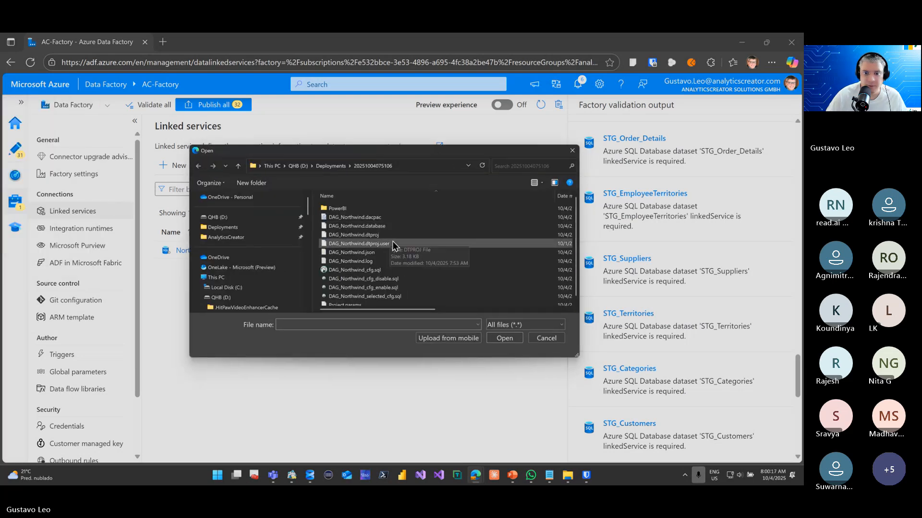
double_click(393, 250)
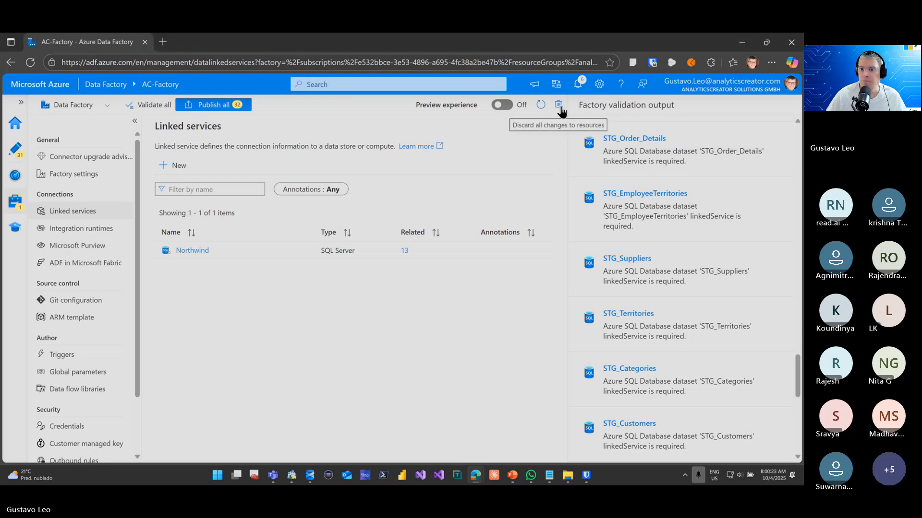
scroll(582, 181, "down", 10)
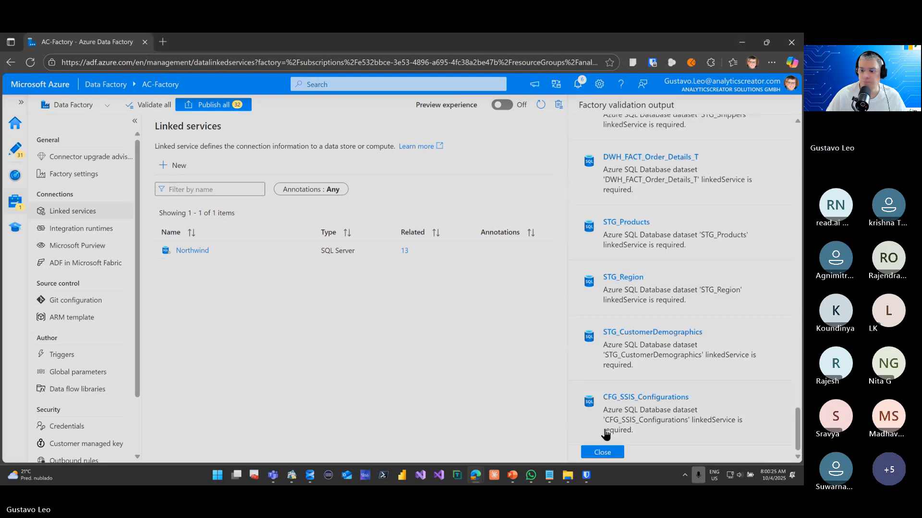
left_click(606, 454)
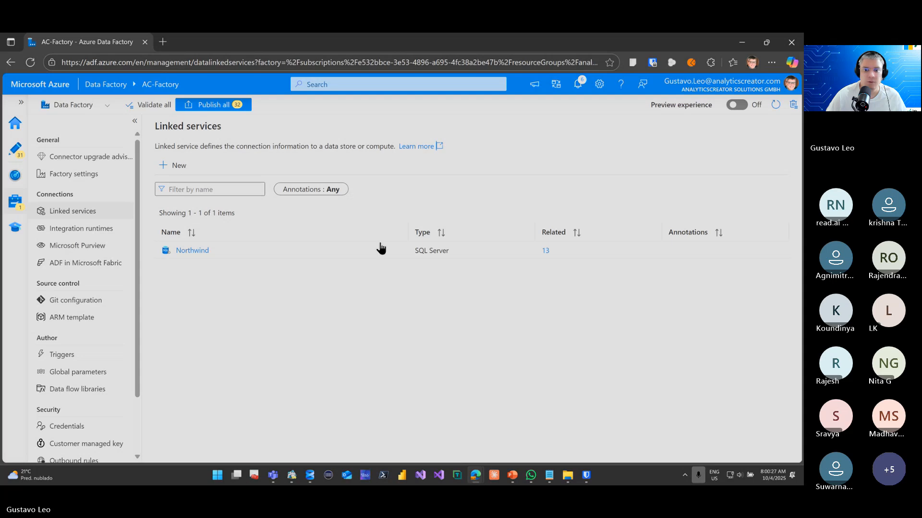
Try to delete the Northwind linked service from AC-Factory and read the full error details
left_click(402, 250)
left_click(336, 314)
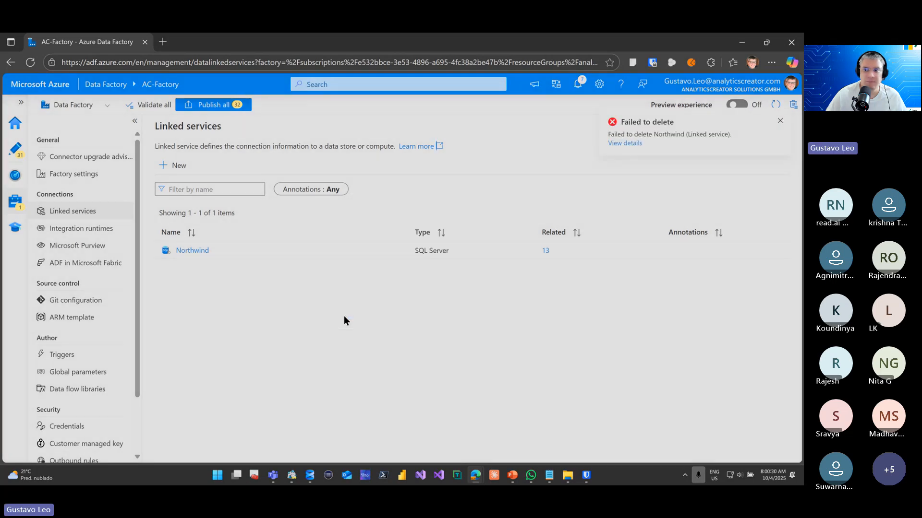
left_click(634, 144)
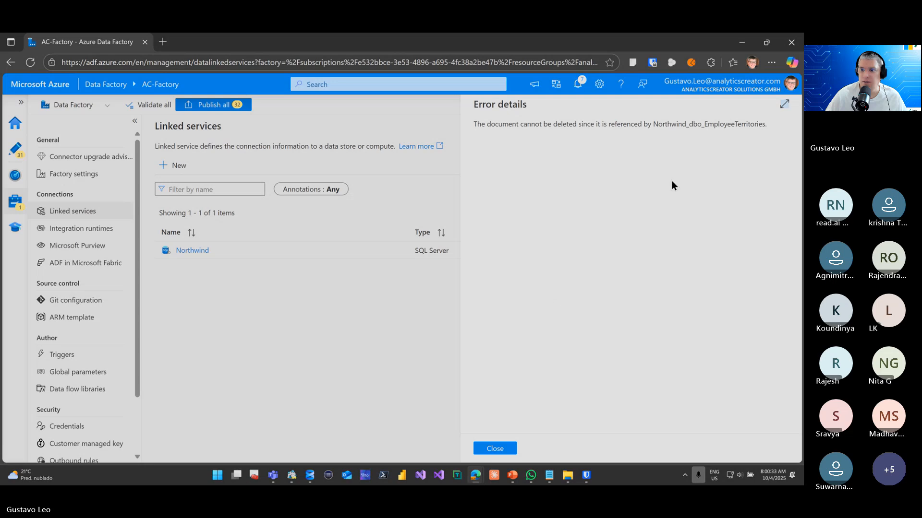
left_click(784, 104)
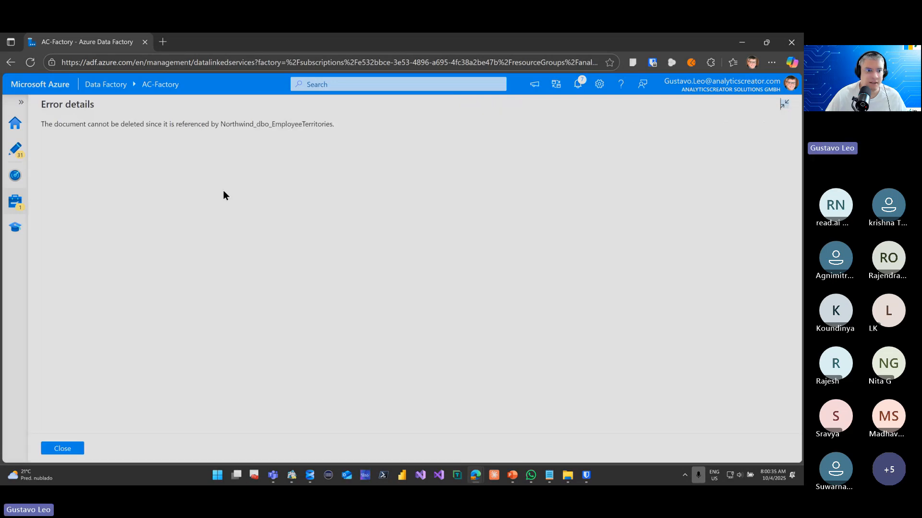
left_click(62, 449)
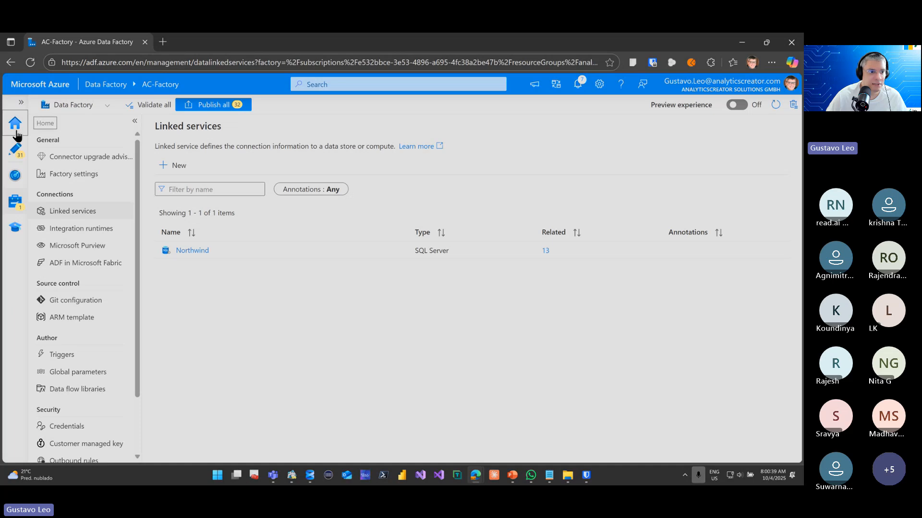
Delete the Historization and Import pipeline folders with their contents from the factory resources
left_click(15, 149)
left_click(139, 168)
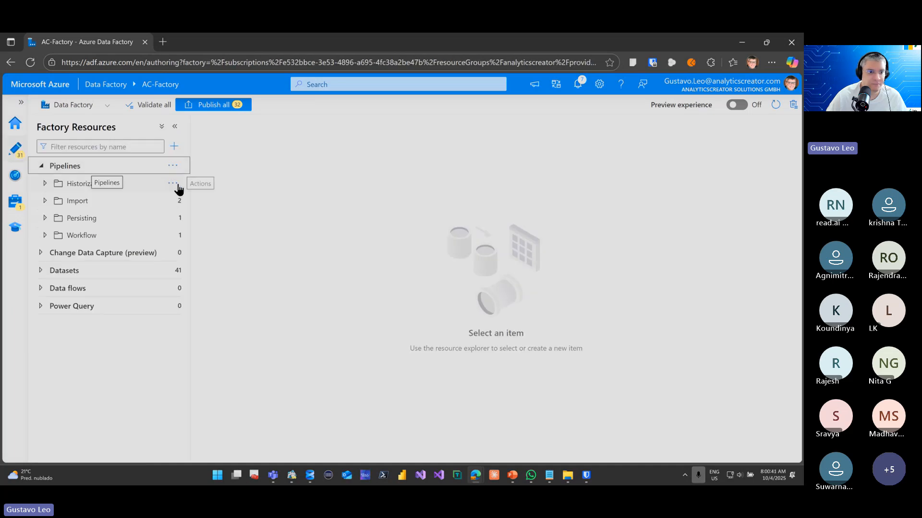
left_click(174, 185)
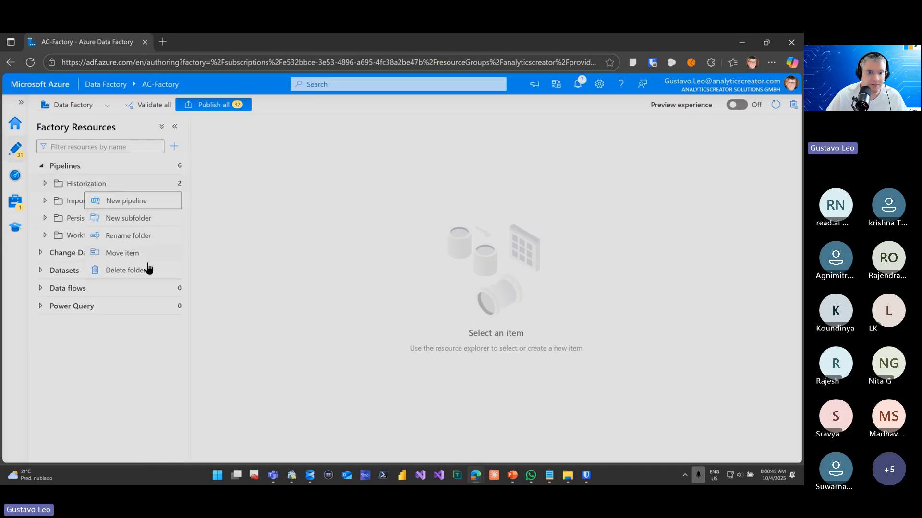
left_click(124, 269)
left_click(338, 332)
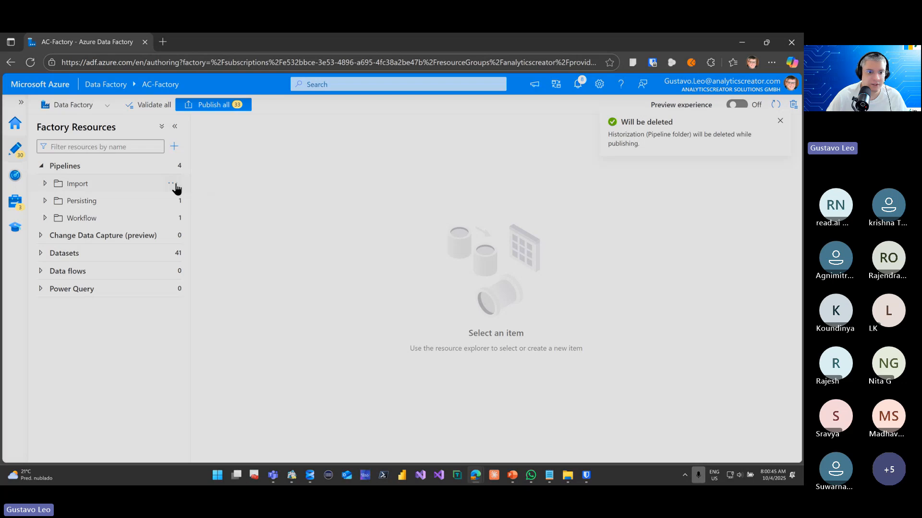
left_click(174, 185)
left_click(125, 268)
left_click(342, 332)
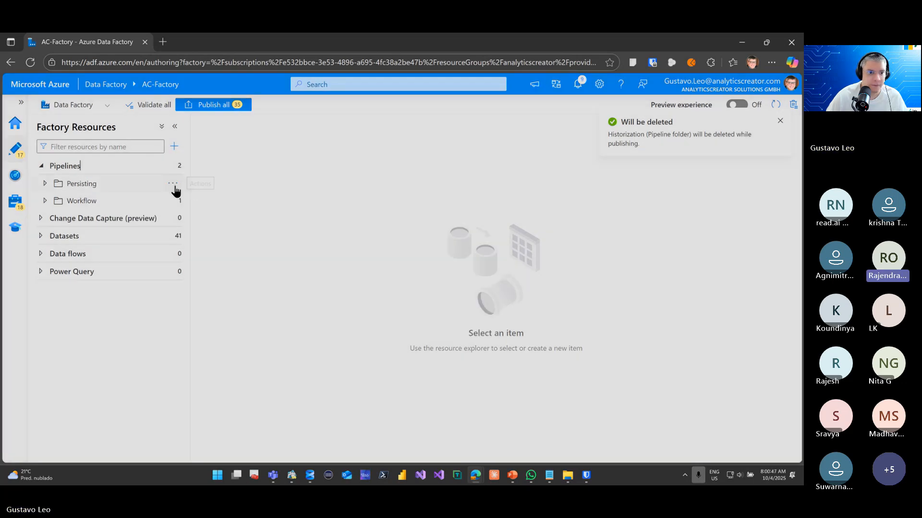
Delete the Persisting and Workflow pipeline folders with their contents from the factory resources
left_click(173, 185)
left_click(190, 267)
left_click(342, 332)
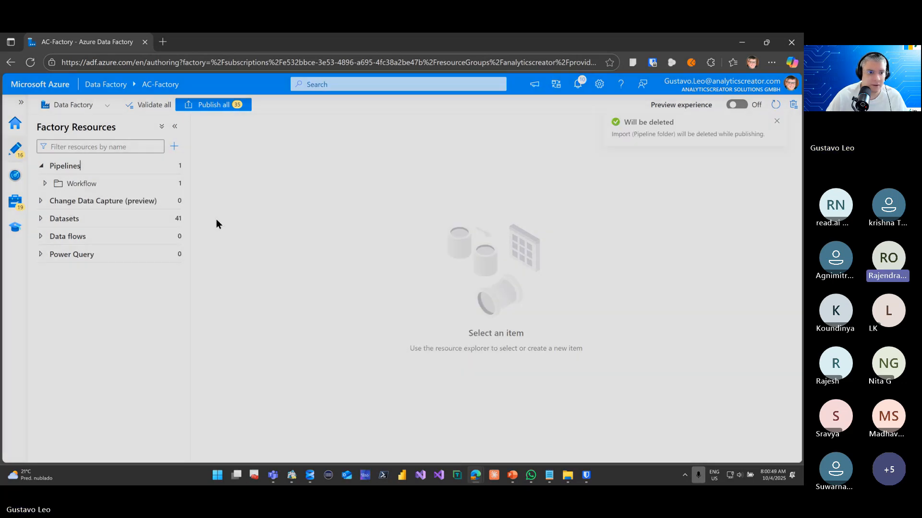
left_click(180, 185)
left_click(166, 268)
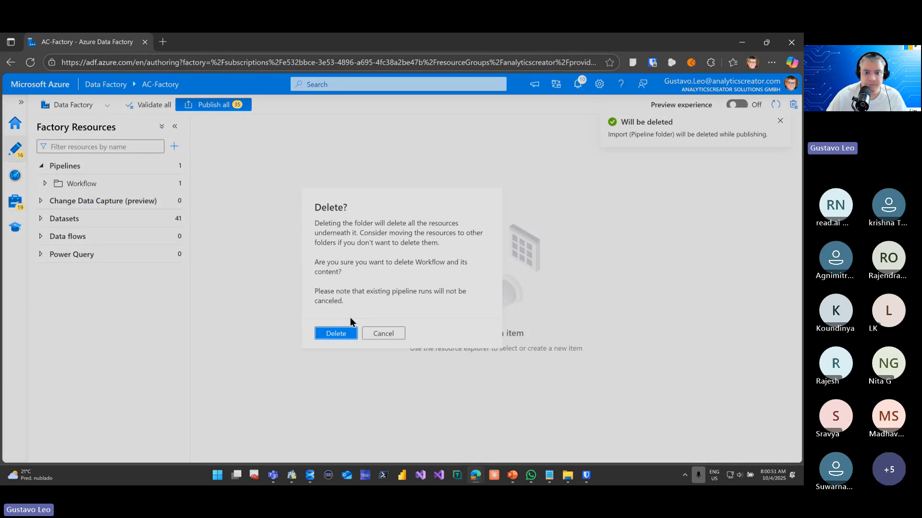
left_click(348, 333)
Delete the DWH tables dataset folder and the Northwind dataset folder under Sources, including their contents
left_click(171, 202)
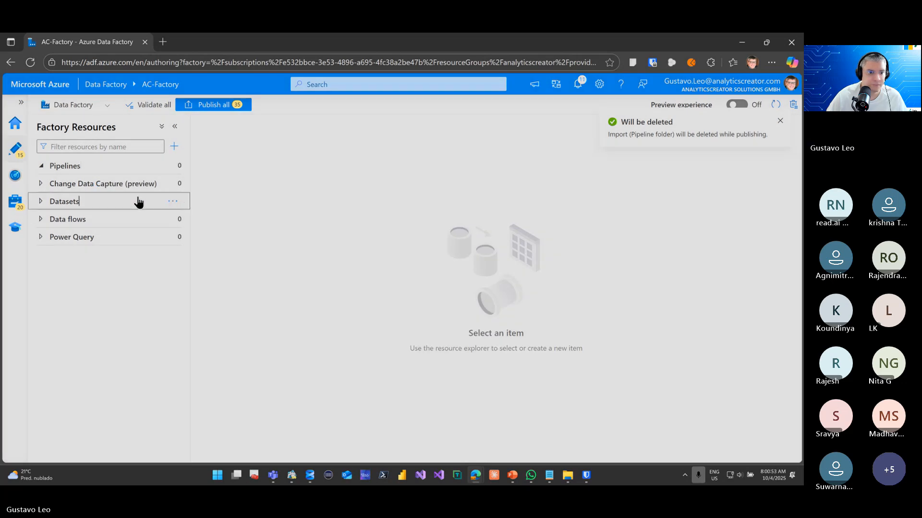
left_click(173, 219)
left_click(172, 301)
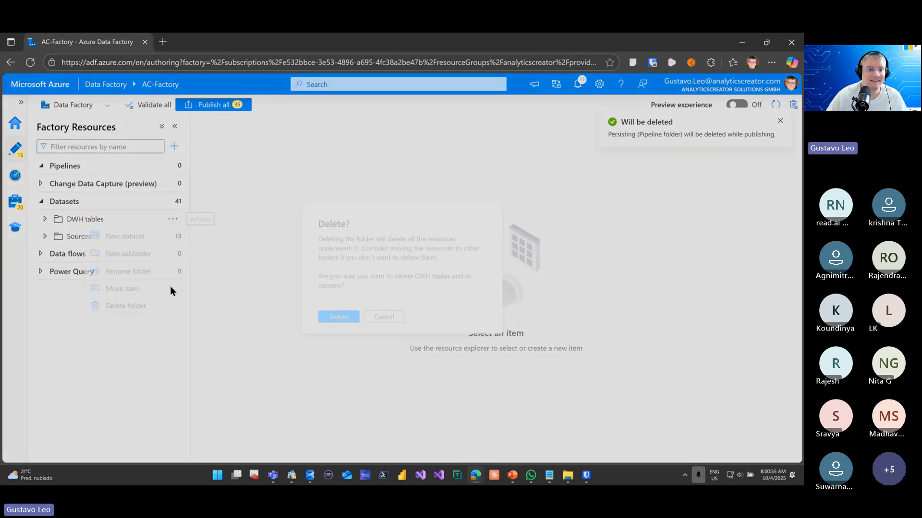
left_click(336, 319)
left_click(163, 221)
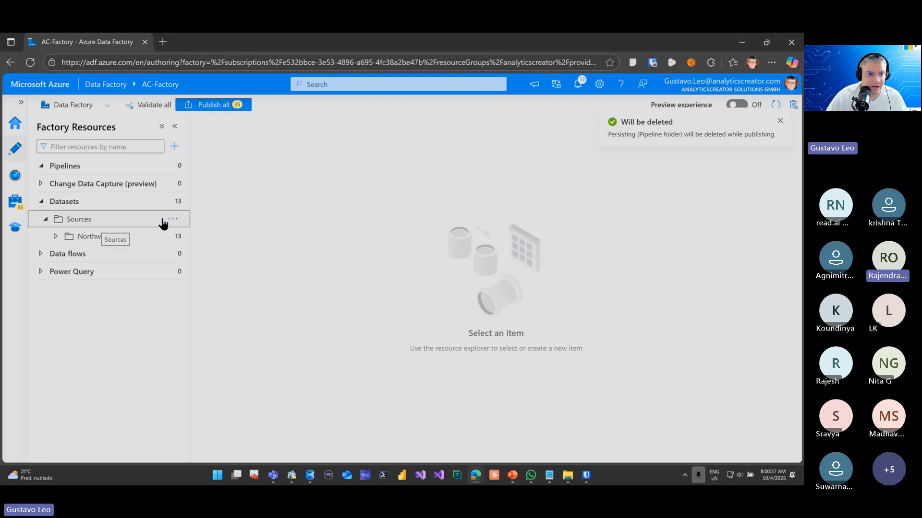
left_click(173, 236)
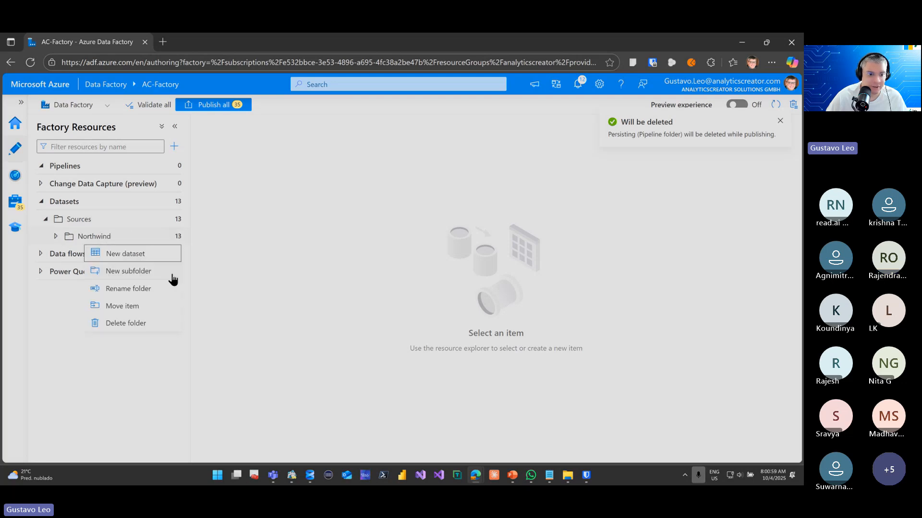
left_click(147, 328)
left_click(333, 319)
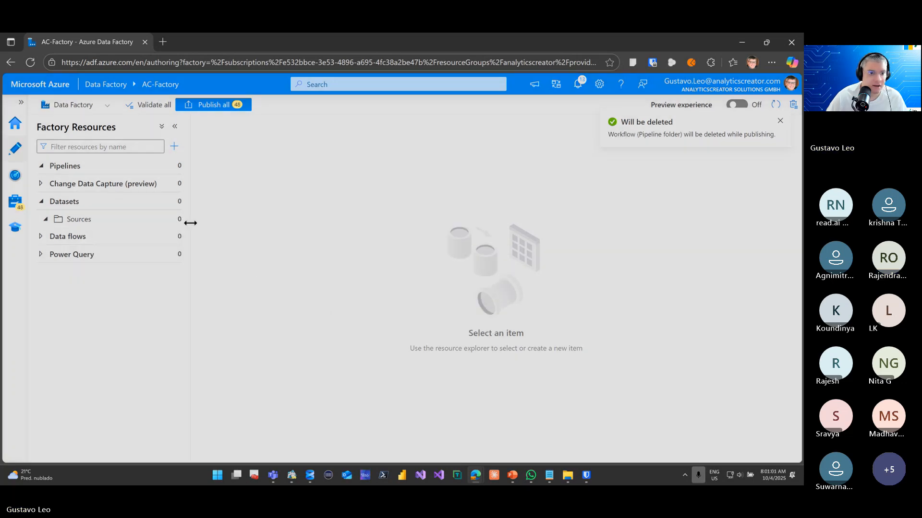
Check the remaining resource groups and try to publish all pending pipeline and dataset deletions
left_click(131, 187)
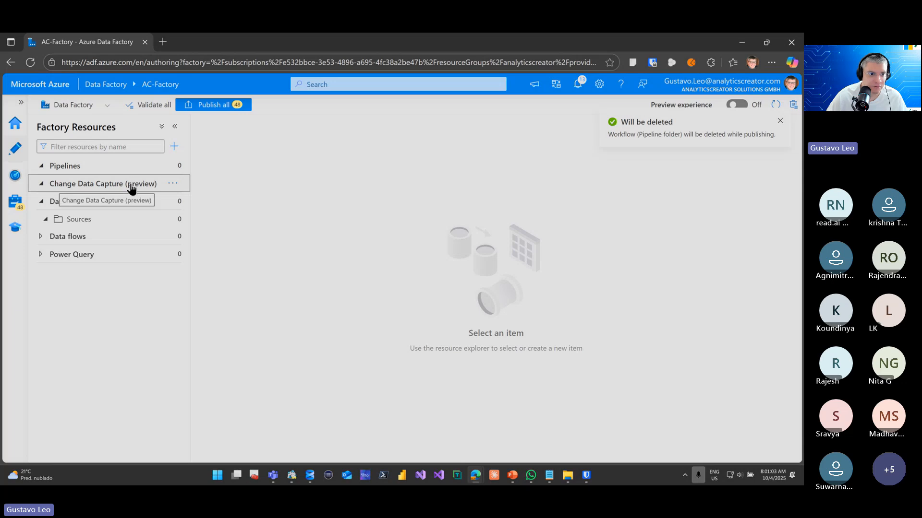
left_click(123, 168)
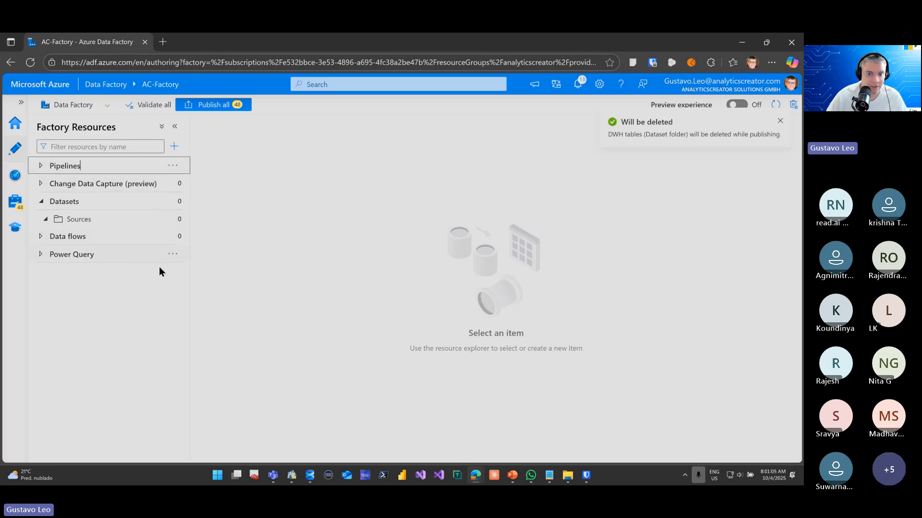
left_click(216, 105)
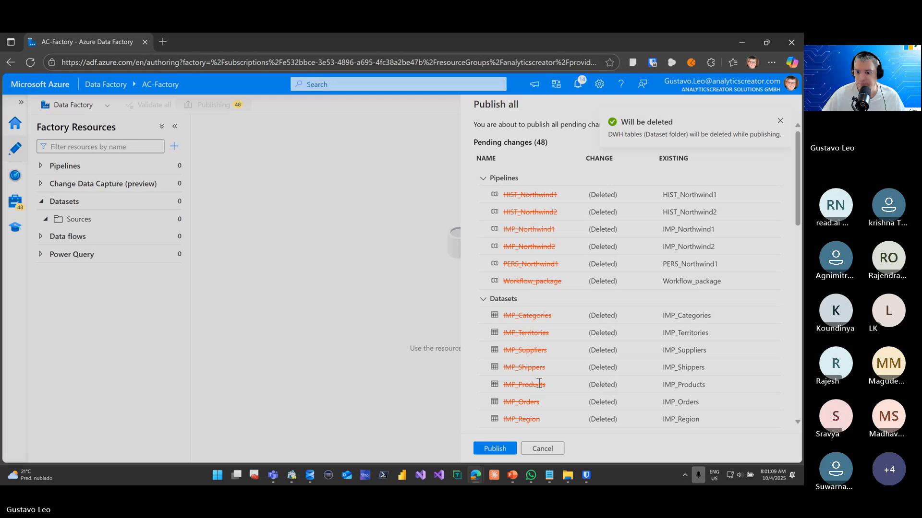
scroll(528, 407, "down", 10)
left_click(495, 448)
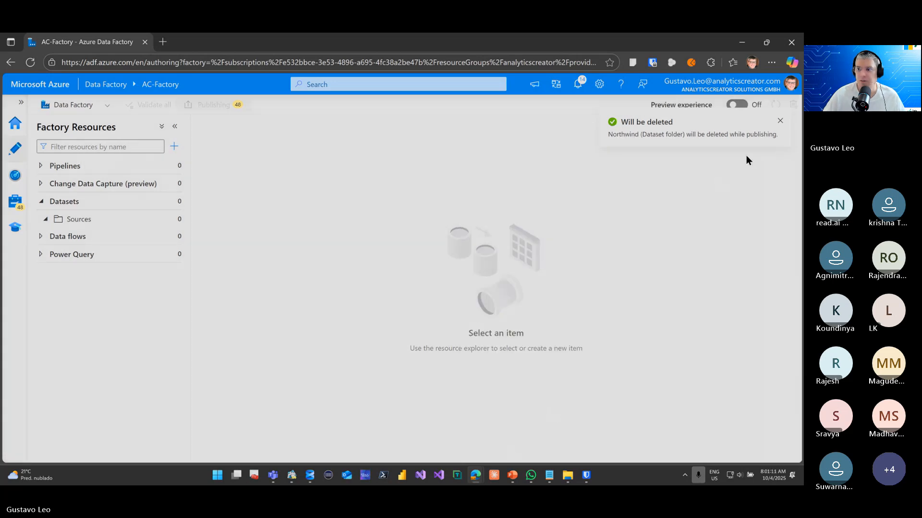
left_click(779, 123)
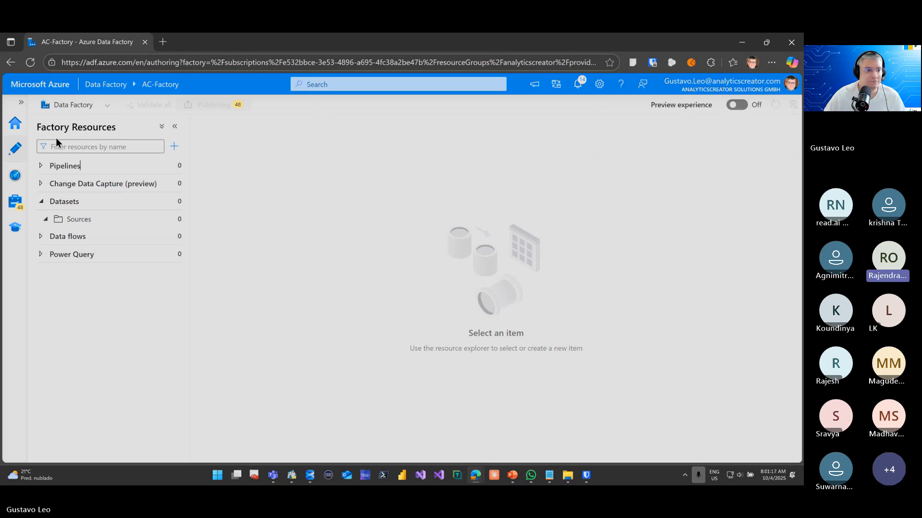
Return to the factory's linked services and try again to delete Northwind
left_click(10, 212)
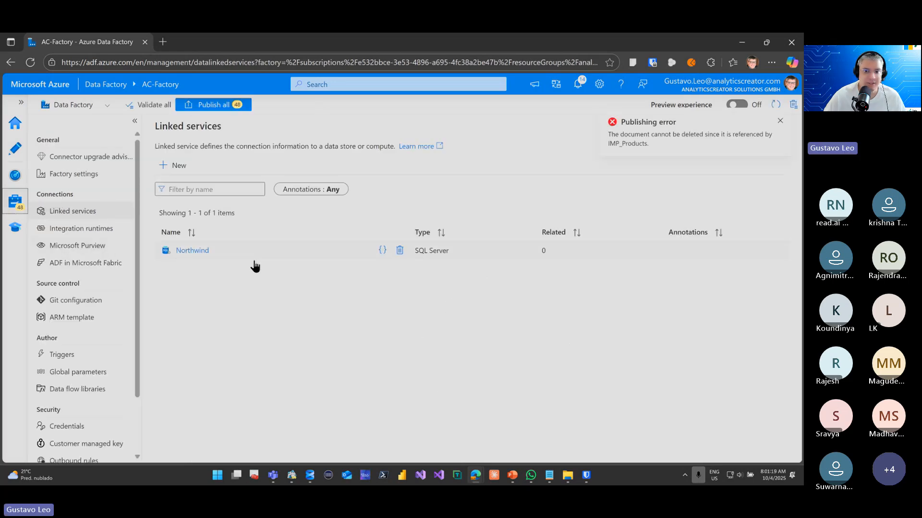
left_click(400, 250)
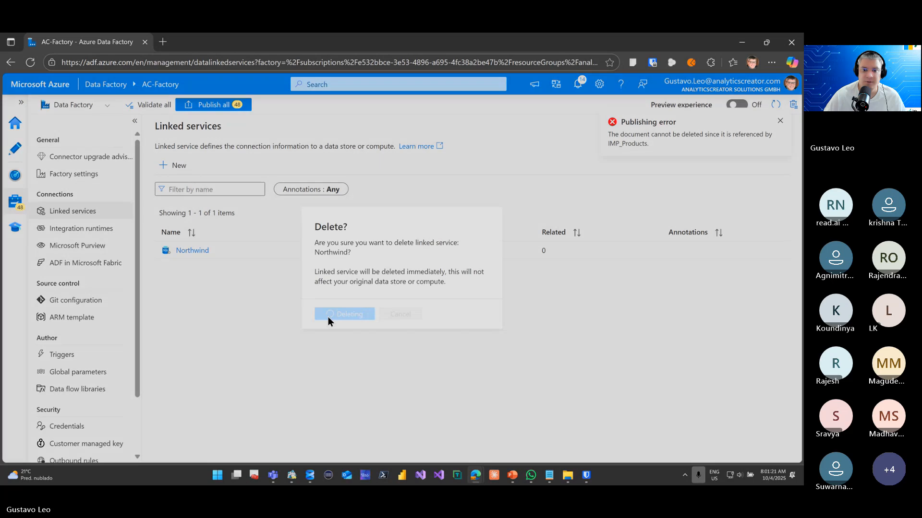
left_click(327, 317)
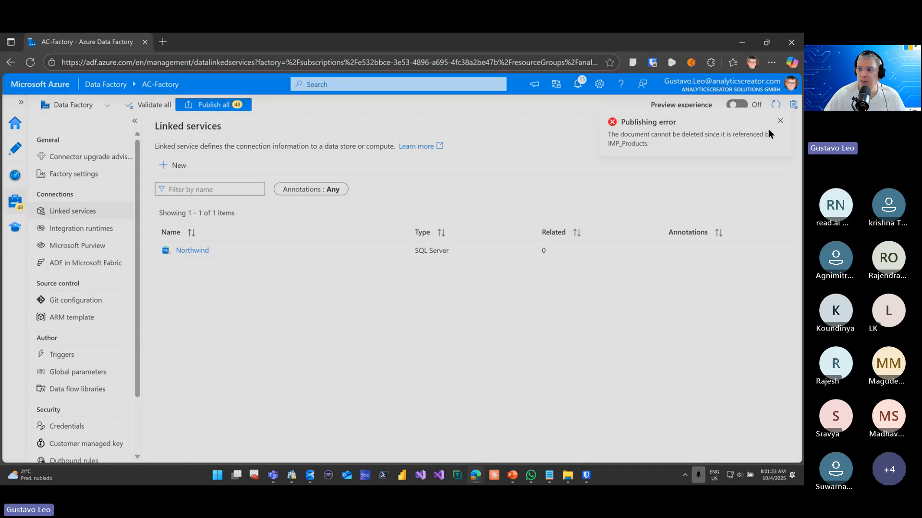
Dismiss the publishing error notification and publish all pending pipeline and dataset deletions again
left_click(780, 121)
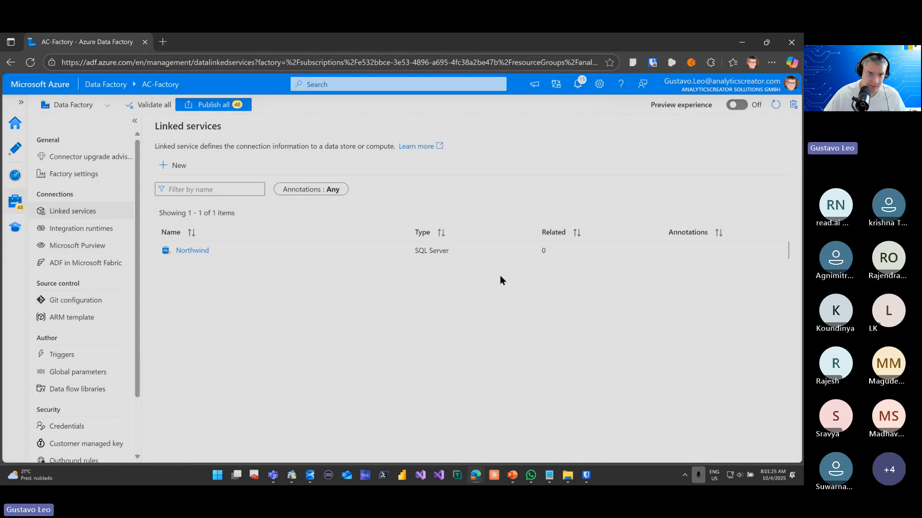
left_click(213, 104)
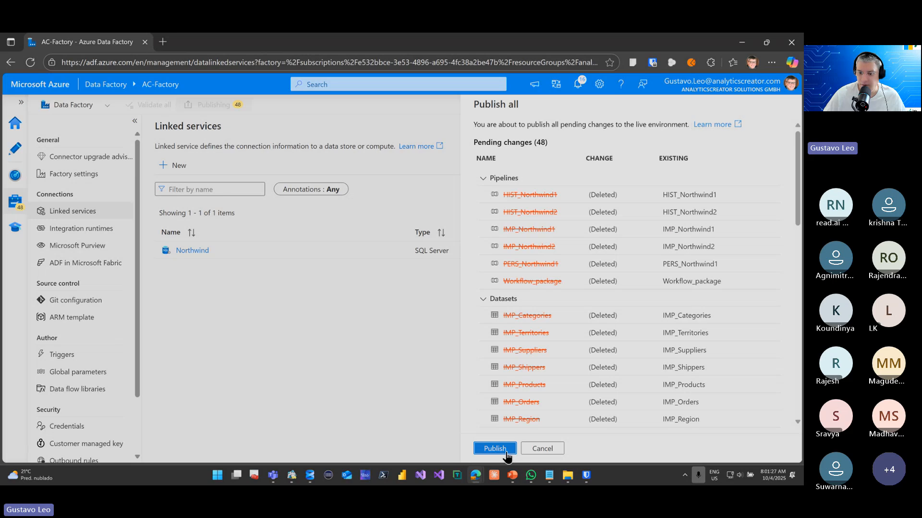
left_click(506, 454)
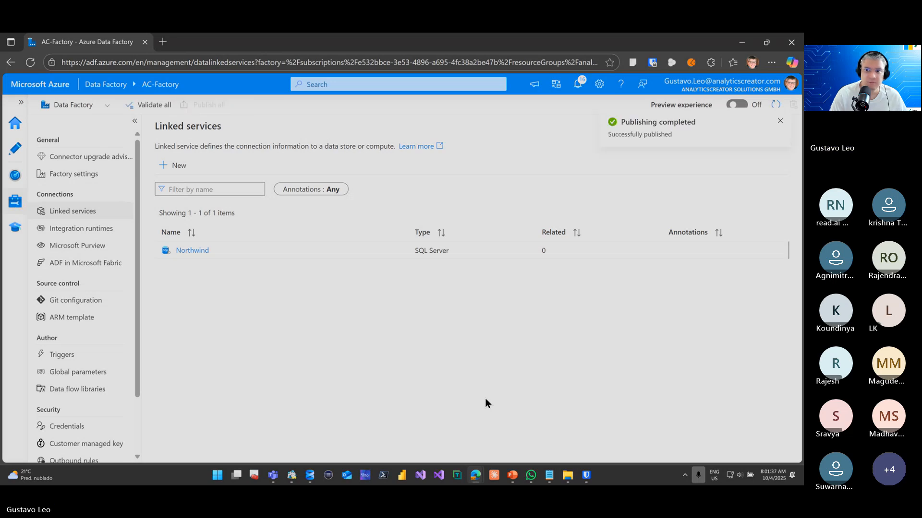
Reload the AC-Factory page and delete the Northwind linked service
key("F5")
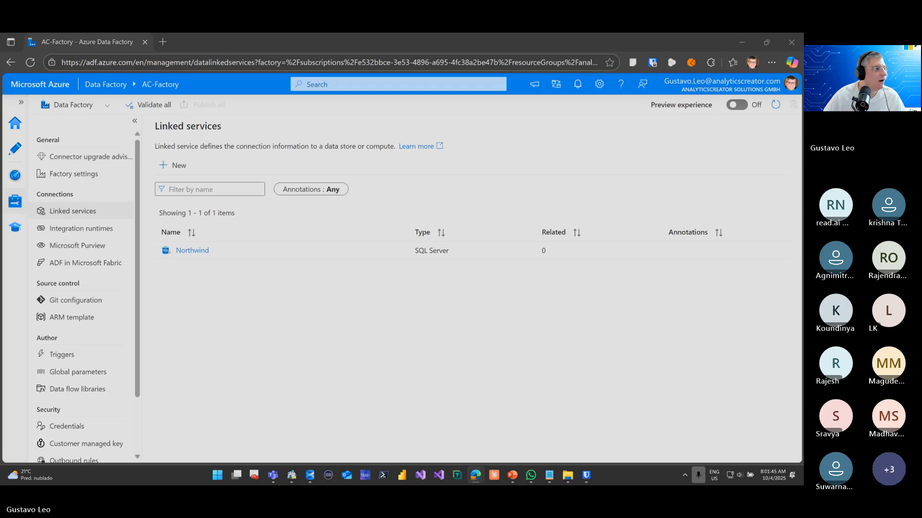
left_click(380, 250)
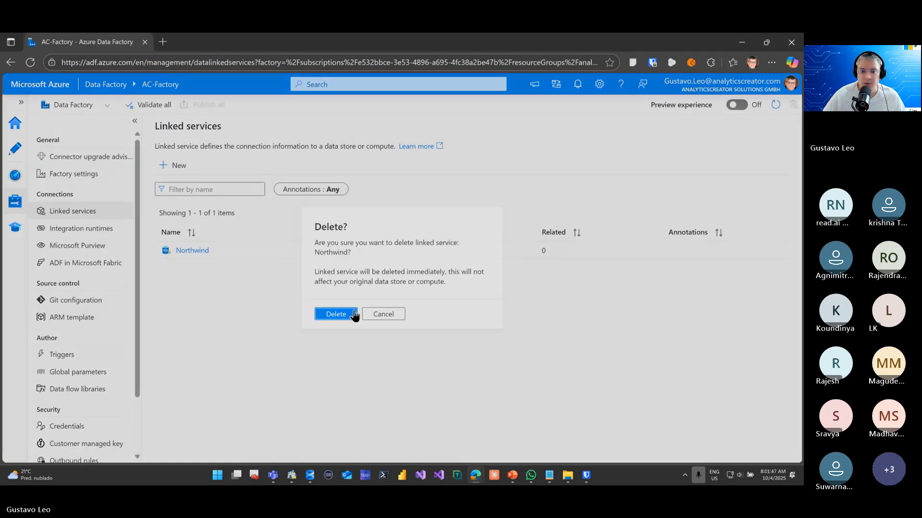
left_click(345, 314)
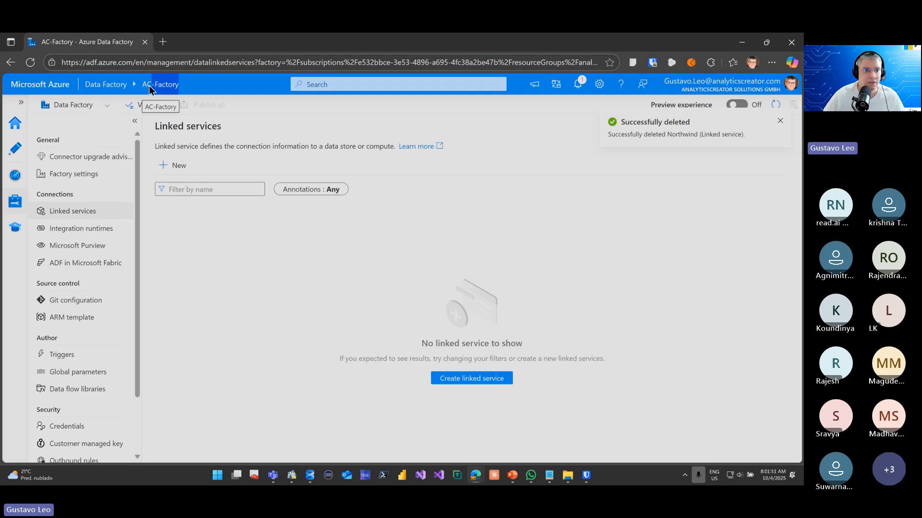
Start an ARM template import for AC-Factory, opening the Custom deployment page in the Azure portal
left_click_drag(149, 86, 141, 86)
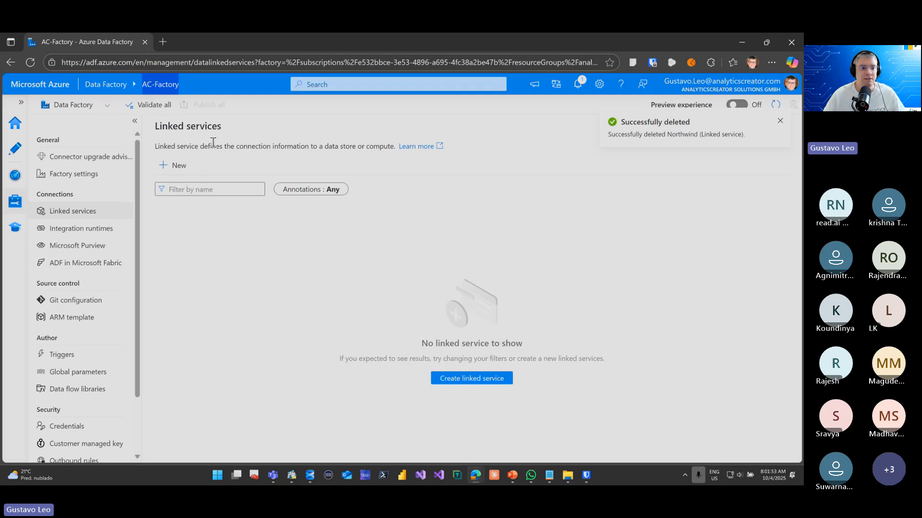
left_click(81, 319)
left_click(263, 248)
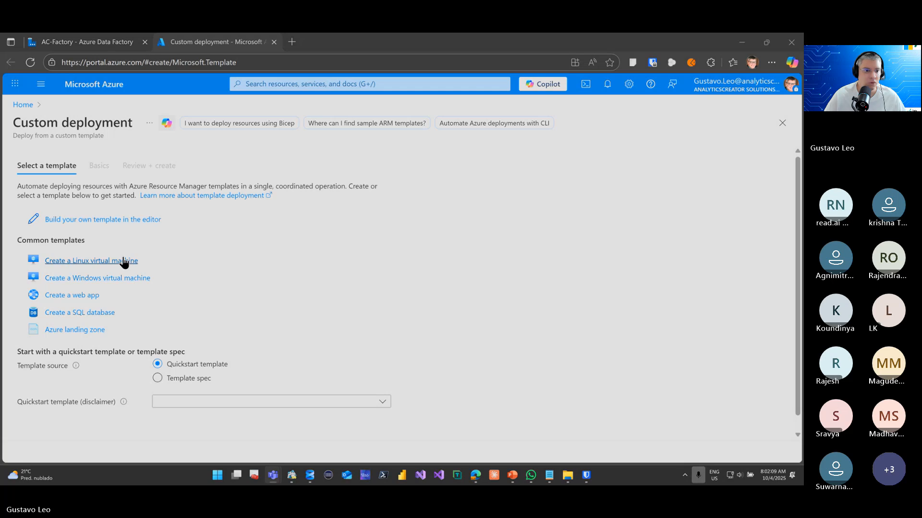
left_click(106, 221)
left_click(107, 222)
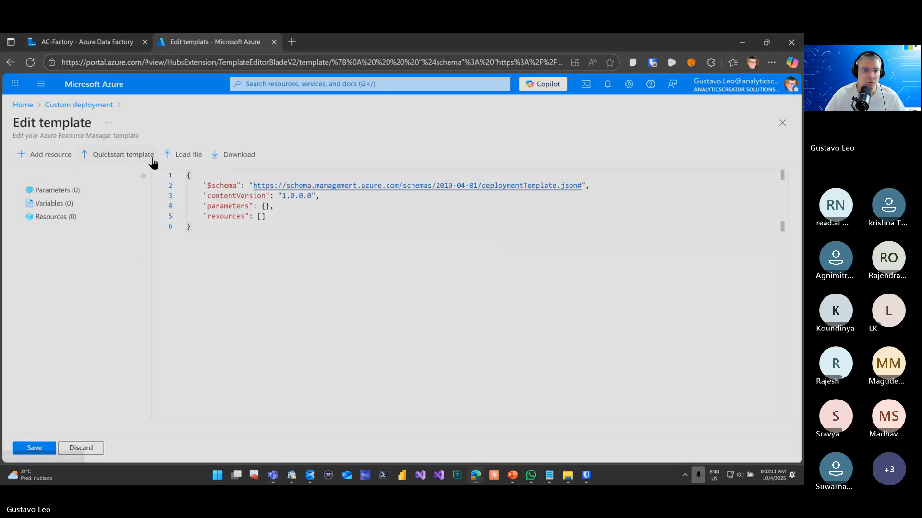
left_click(169, 159)
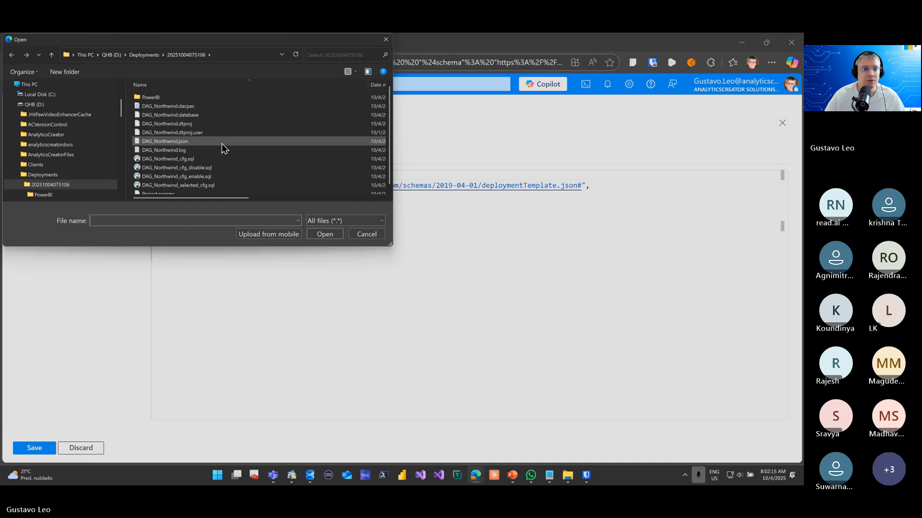
double_click(222, 143)
left_click(32, 448)
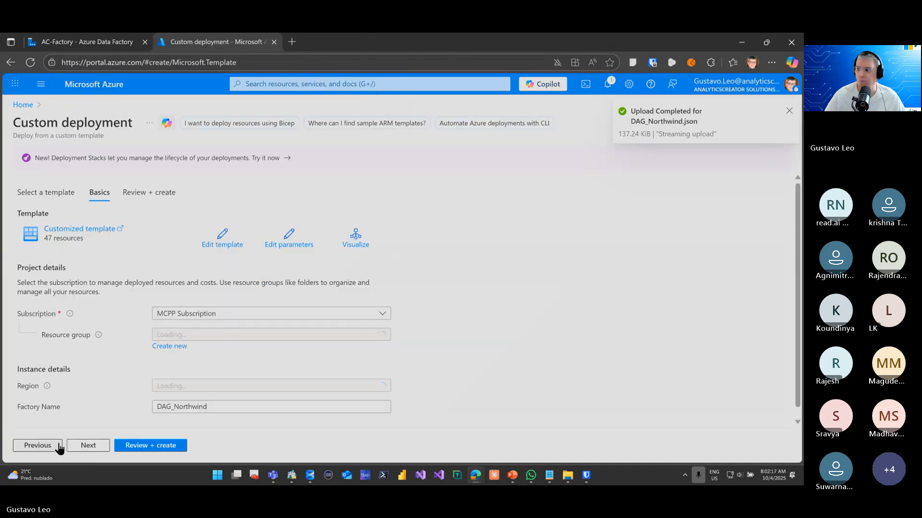
Set the deployment's subscription to Sponsorship Subscrption and its resource group to analyticscreator
scroll(367, 261, "down", 1)
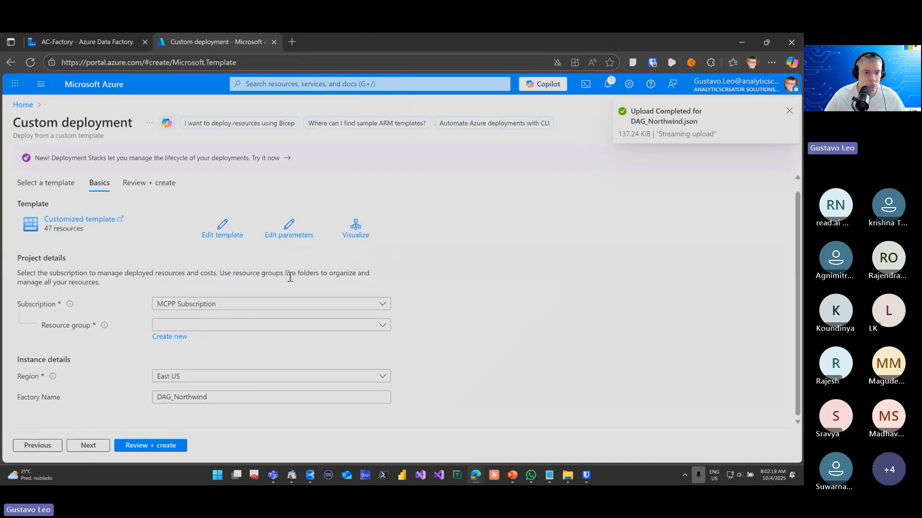
left_click(248, 328)
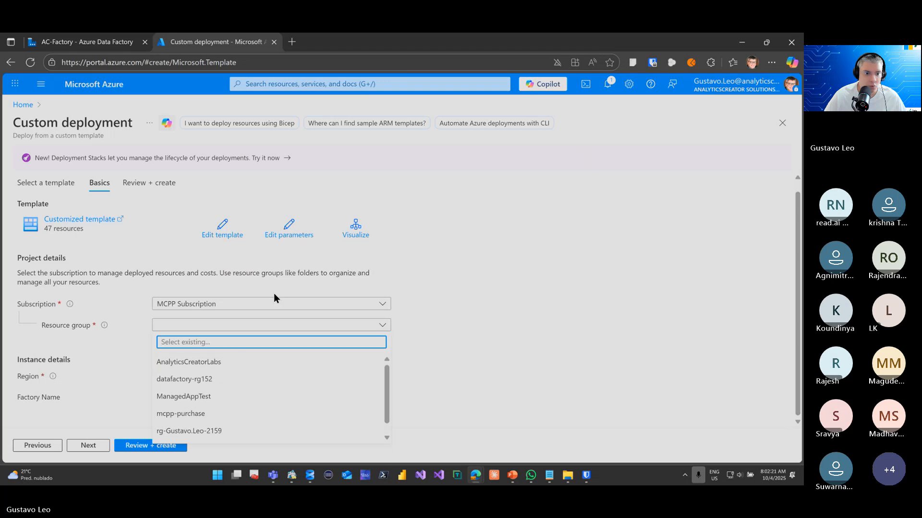
left_click(273, 298)
left_click(273, 302)
left_click(243, 356)
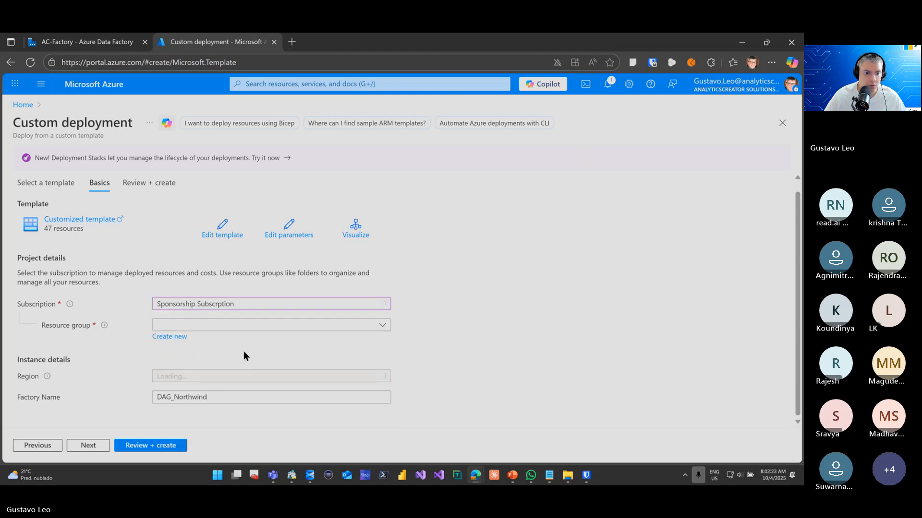
left_click(258, 325)
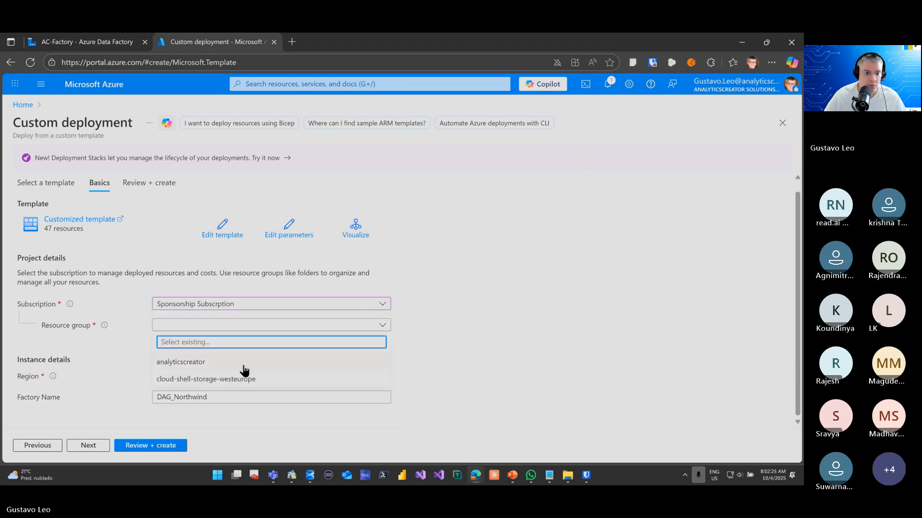
left_click(202, 362)
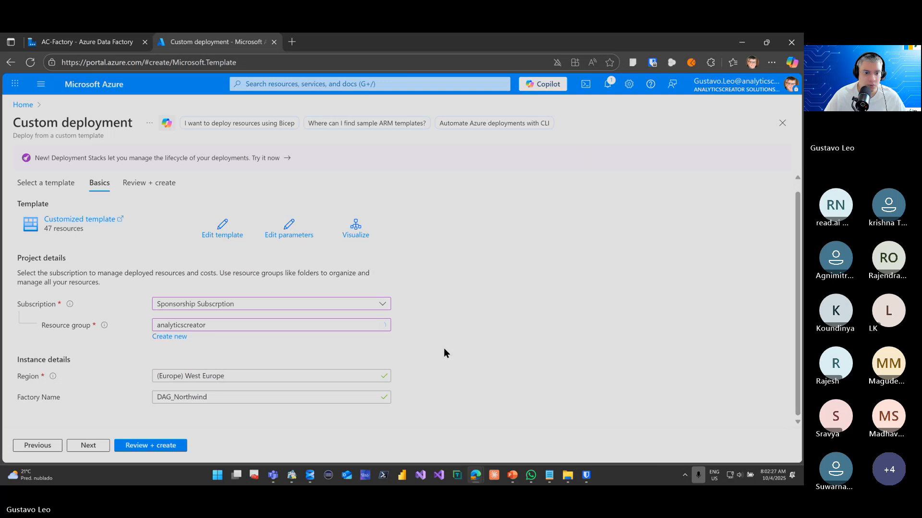
Set the factory name to AC-Factory, then review and create the custom deployment
left_click(263, 394)
left_click_drag(267, 397, 81, 395)
type("AC-Factory")
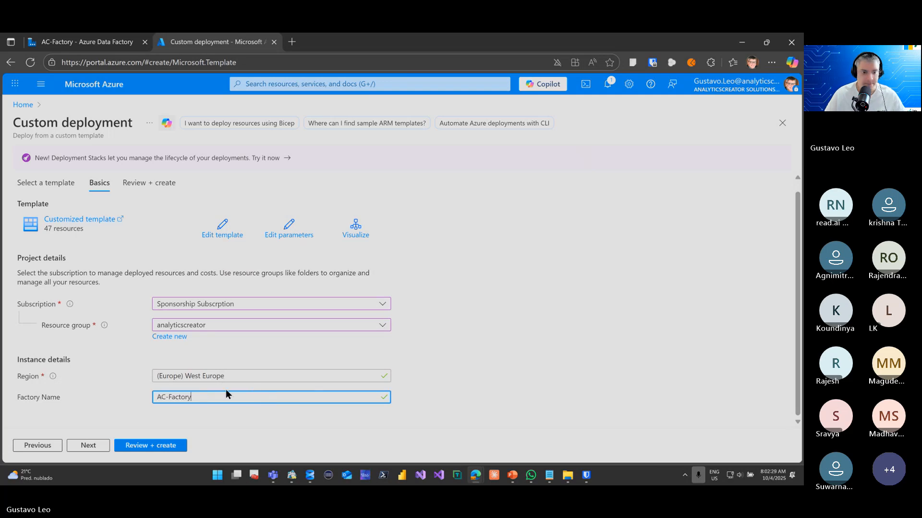
left_click(72, 44)
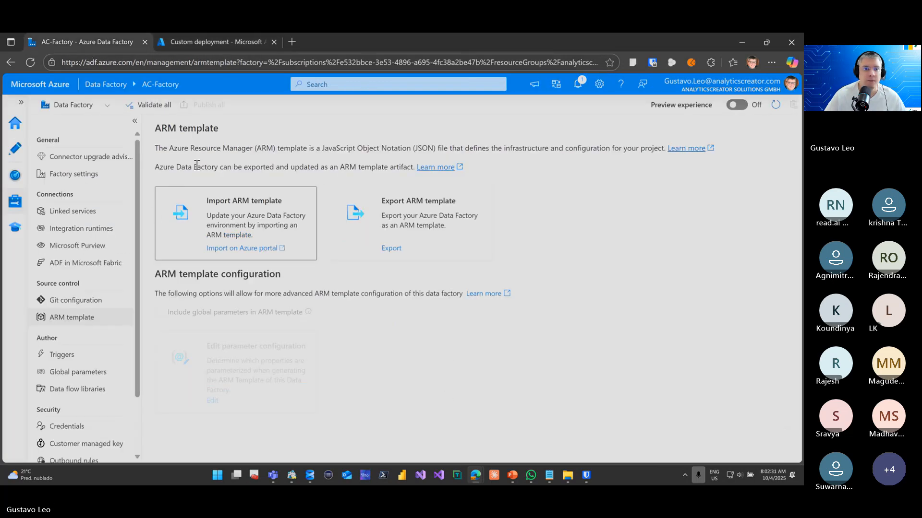
left_click(187, 40)
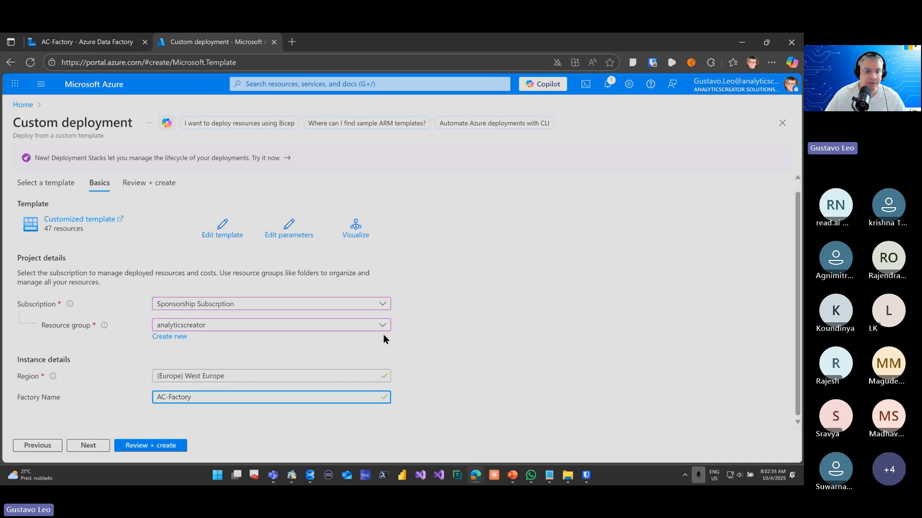
left_click(157, 447)
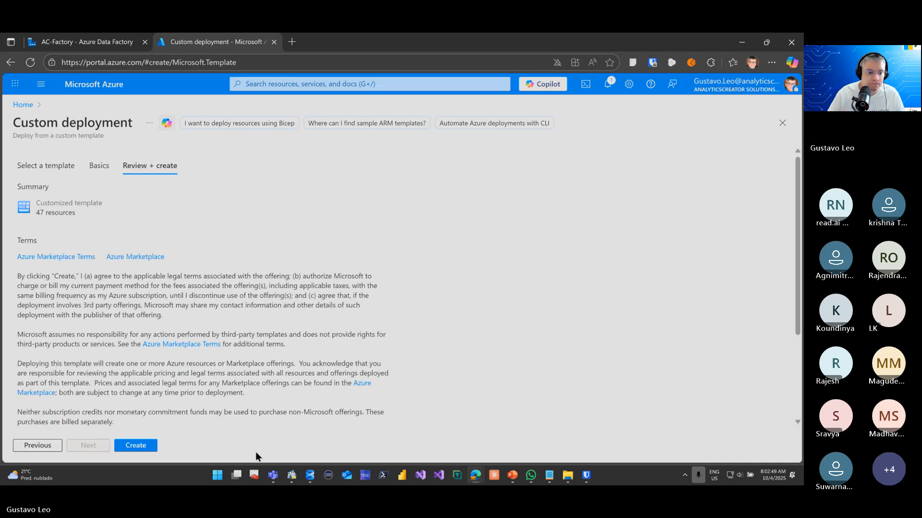
left_click(150, 446)
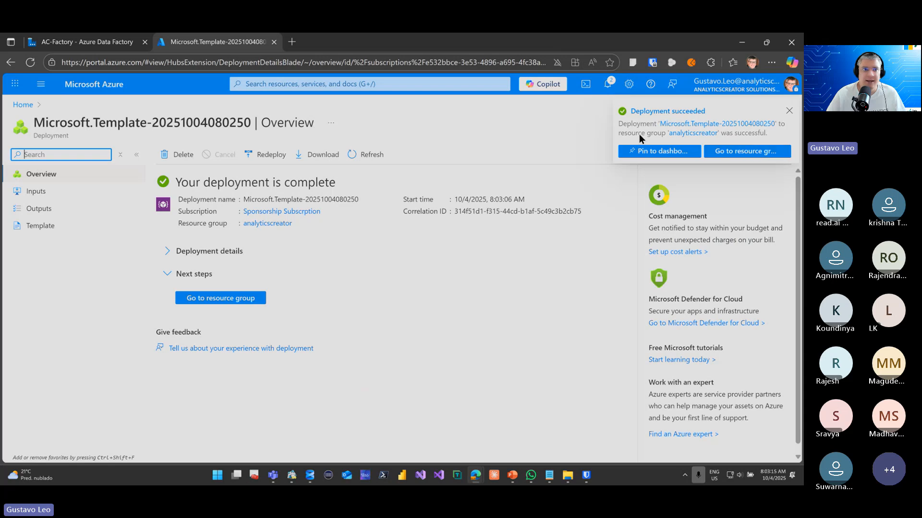
Return to the AC-Factory page in Azure Data Factory and validate the whole factory
left_click(123, 42)
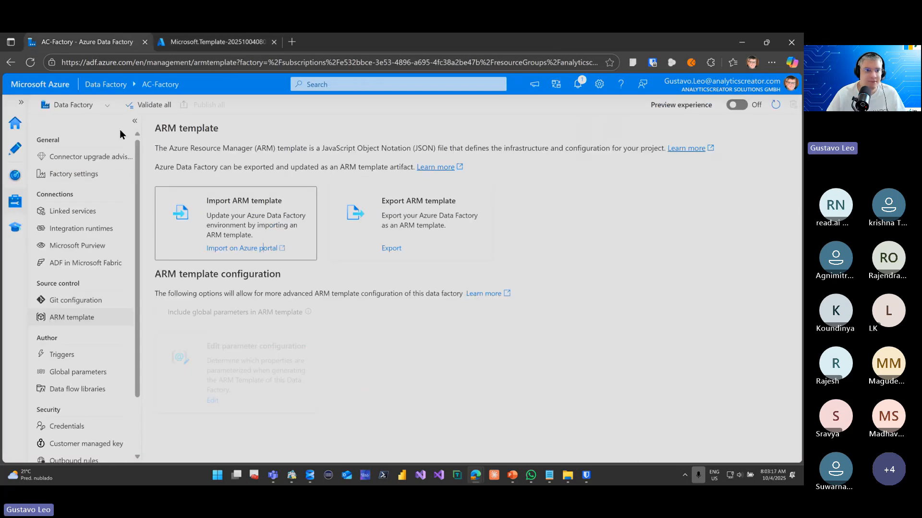
left_click(142, 107)
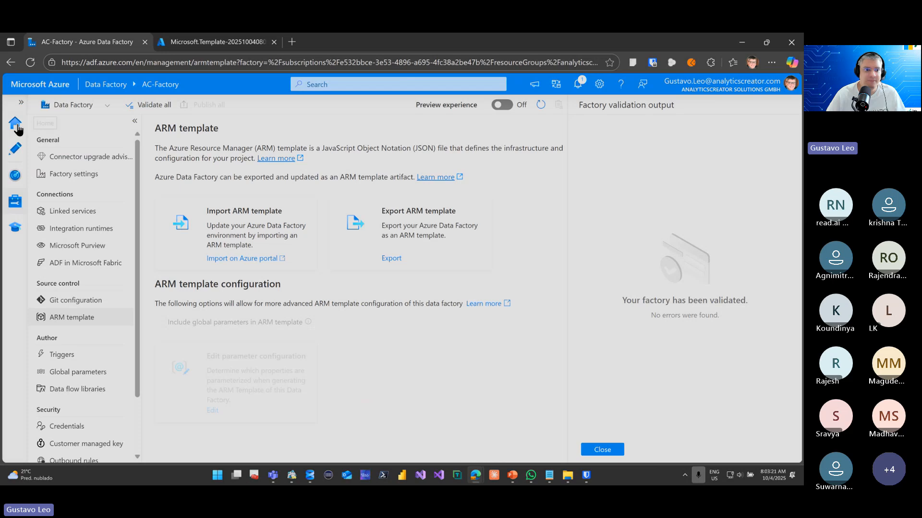
left_click(15, 123)
left_click(18, 202)
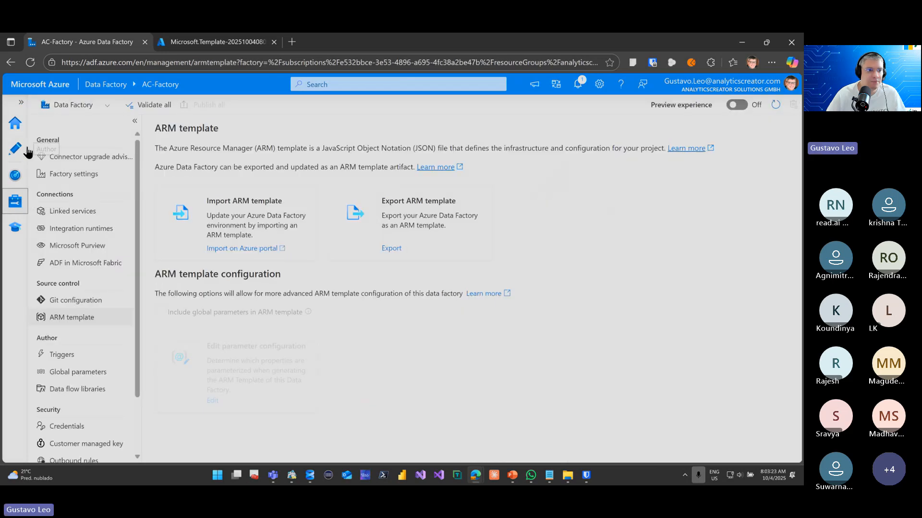
Go to AC-Factory's authoring area and refresh the factory resources to load the deployed pipelines and datasets
left_click(22, 132)
left_click(16, 148)
left_click(117, 169)
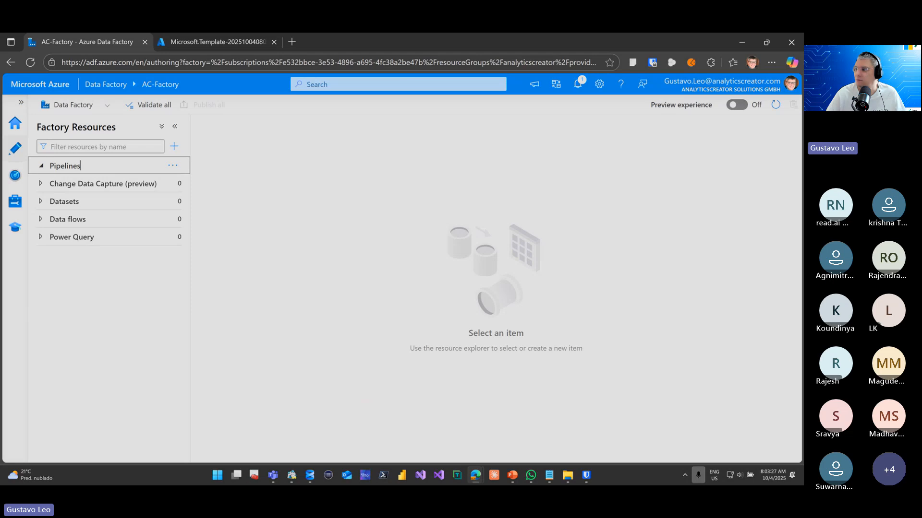
left_click(773, 105)
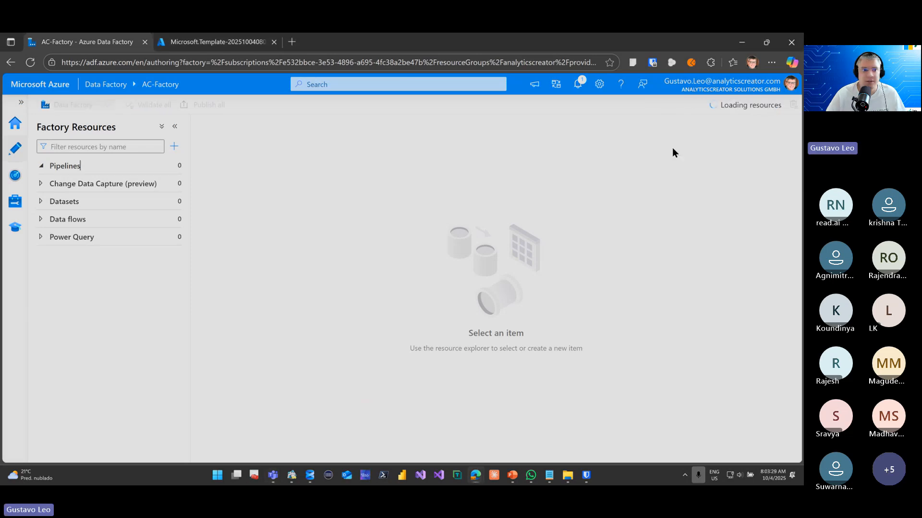
Examine the deployed pipelines in the Historization, Import and Workflow folders, opening HIST_Northwind1
left_click(88, 187)
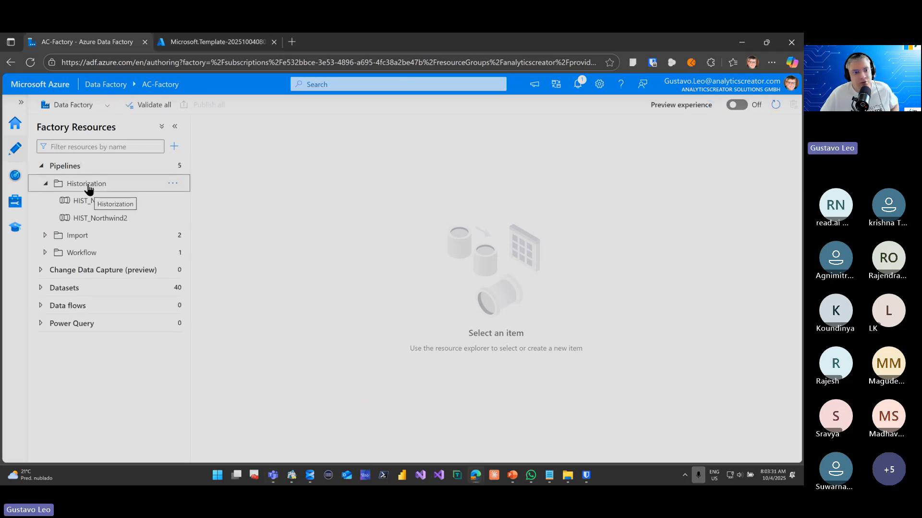
left_click(89, 201)
left_click(90, 236)
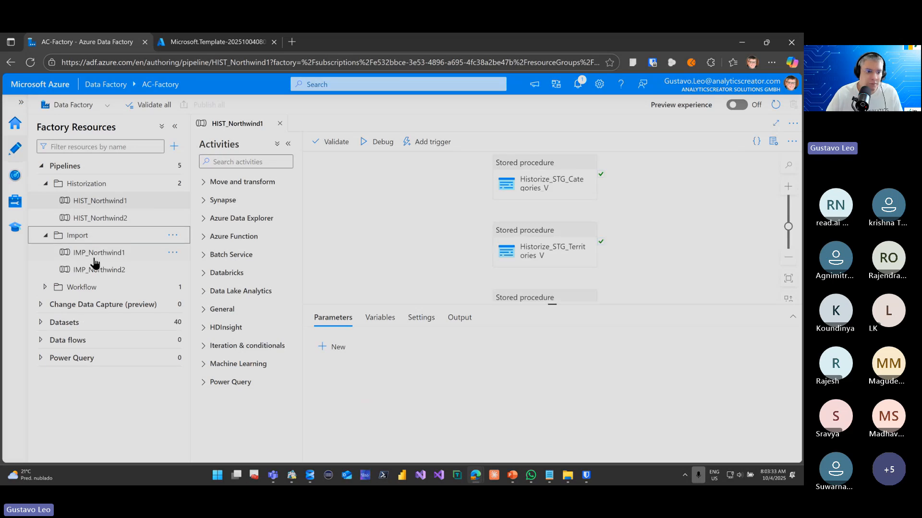
left_click(94, 288)
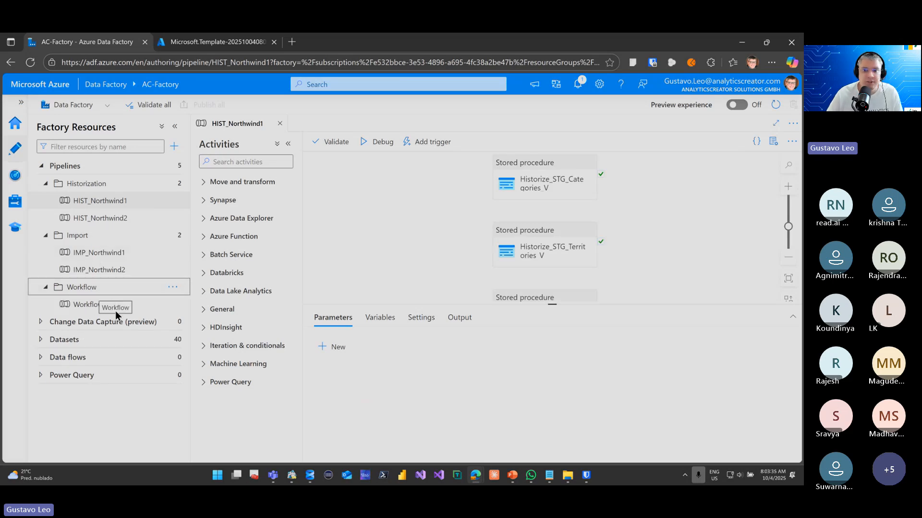
Open the DWH linked service in AC-Factory and examine its connection settings and managed identity name
left_click(15, 175)
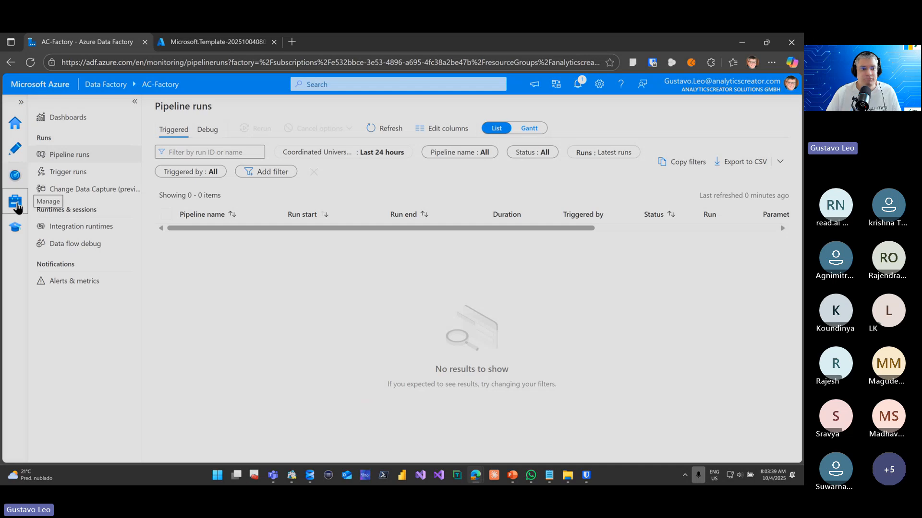
left_click(15, 201)
left_click(79, 213)
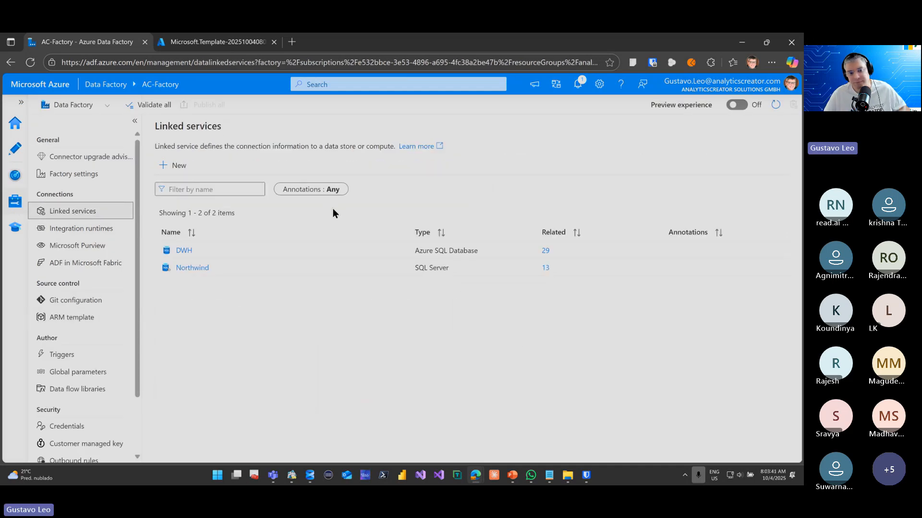
left_click(184, 251)
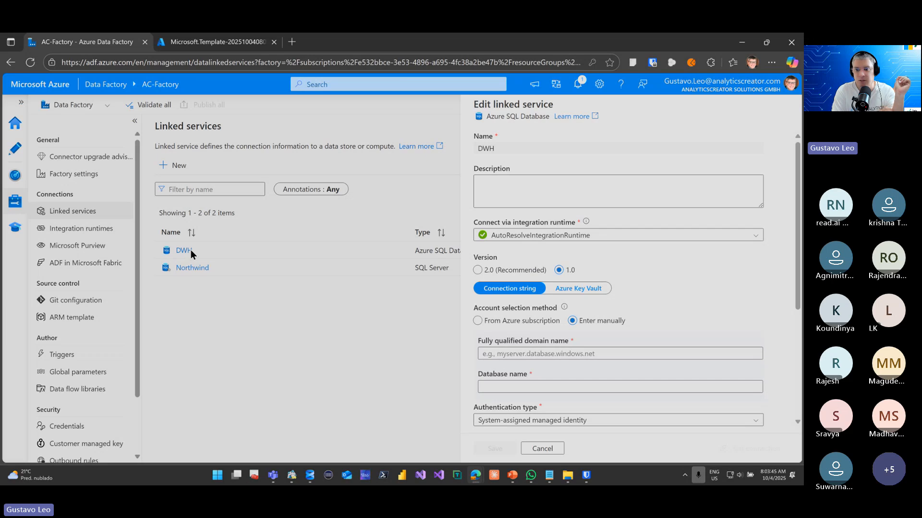
scroll(602, 284, "down", 4)
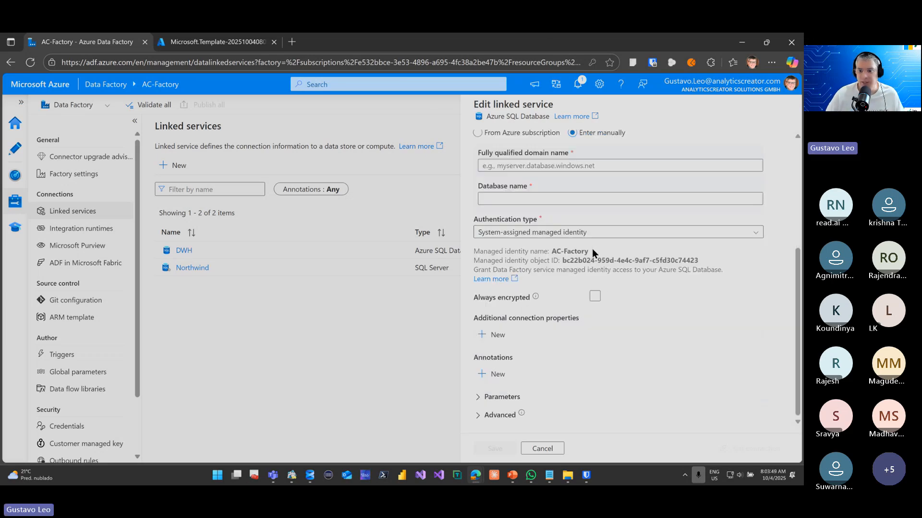
left_click_drag(551, 252, 564, 253)
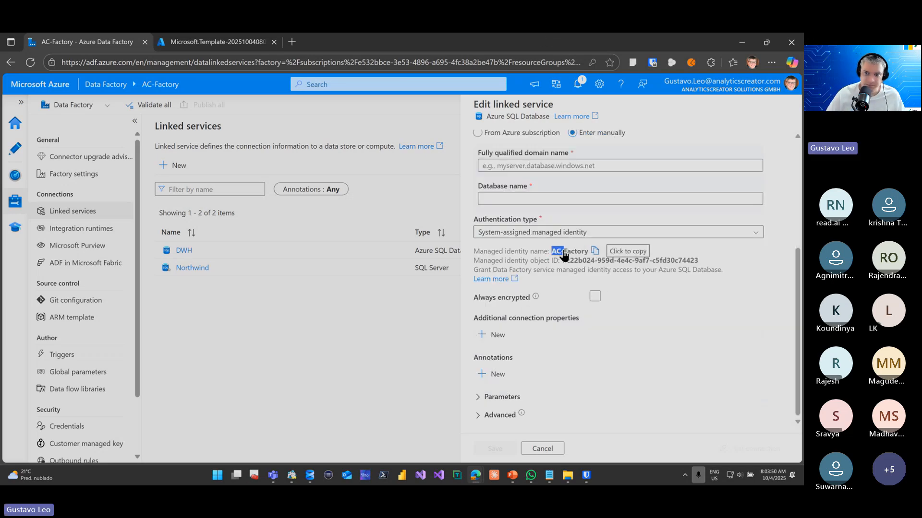
left_click(595, 252)
left_click(596, 253)
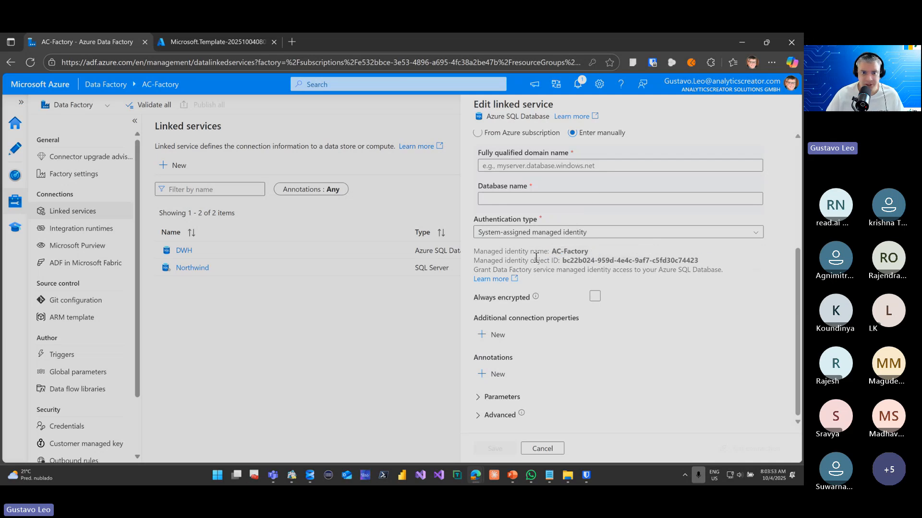
key("alt+Tab")
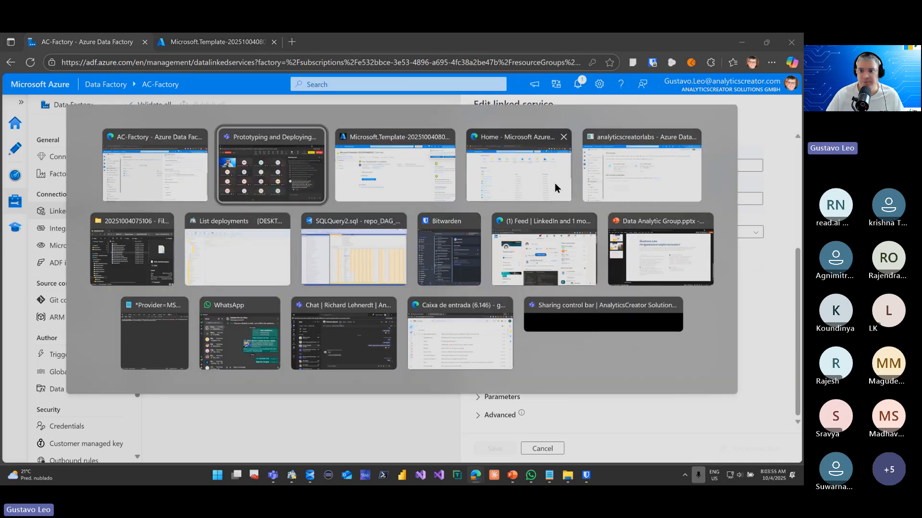
key("Escape")
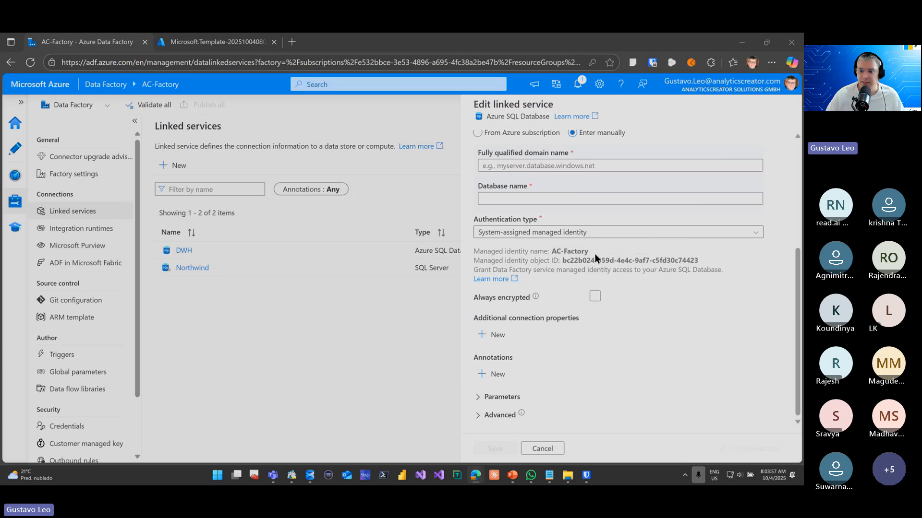
key("alt+Tab")
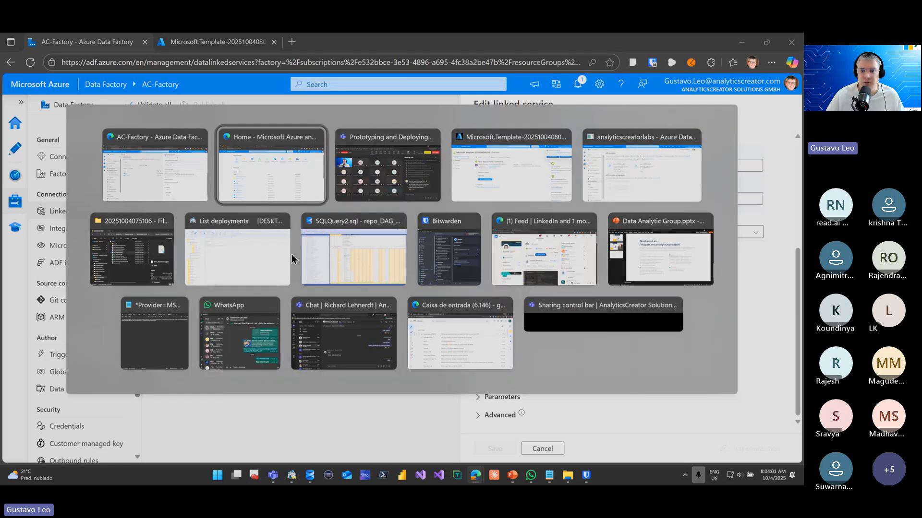
key("Escape")
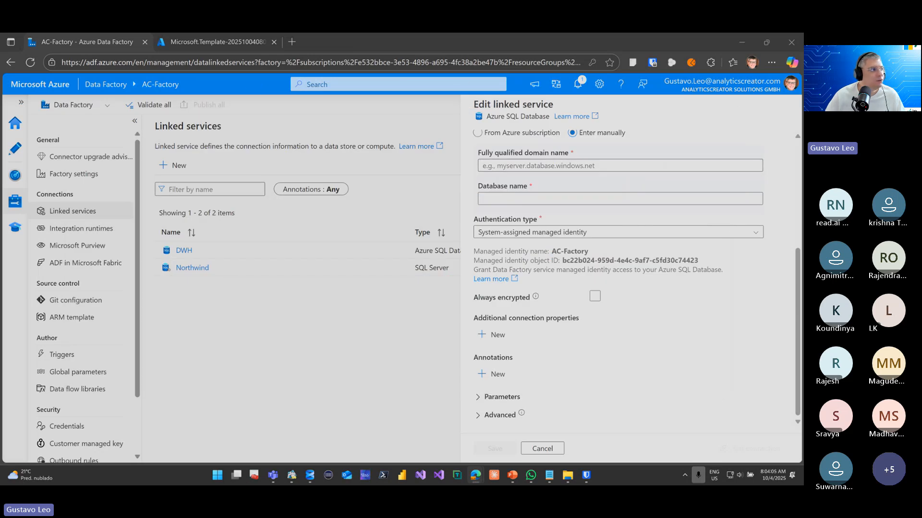
Switch to the Power BI window showing DAG_Northwind, maximize it and open the AC Demo workspace
left_click_drag(423, 484, 444, 144)
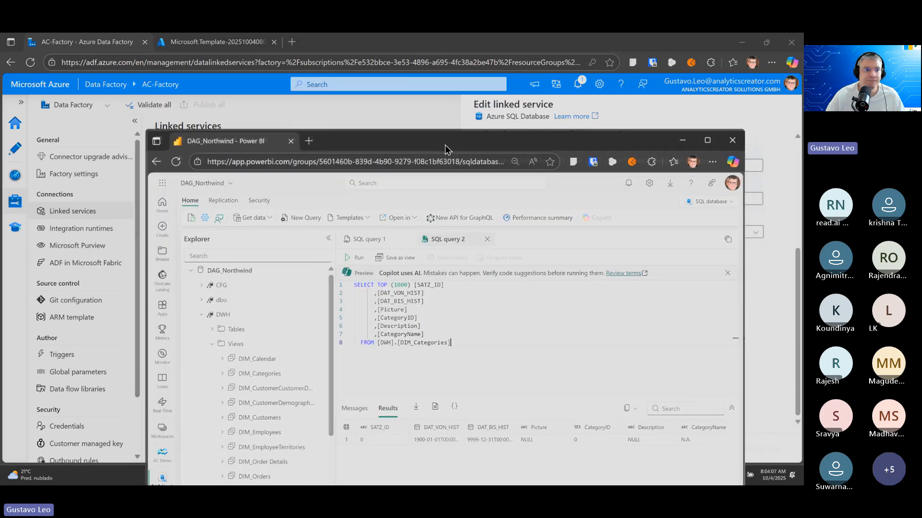
double_click(445, 145)
left_click(74, 84)
left_click(69, 139)
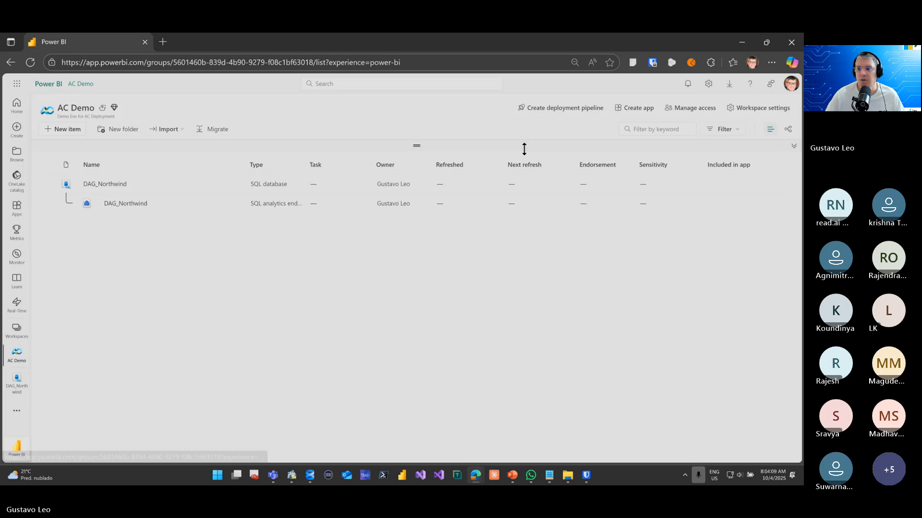
Grant AC-Factory the Admin role on the AC Demo workspace and return to its access list
left_click(756, 109)
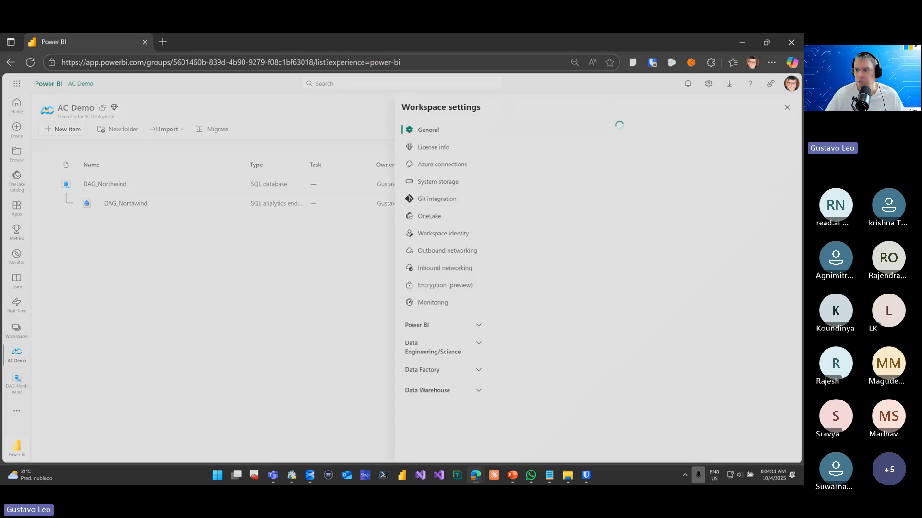
left_click(788, 100)
left_click(668, 108)
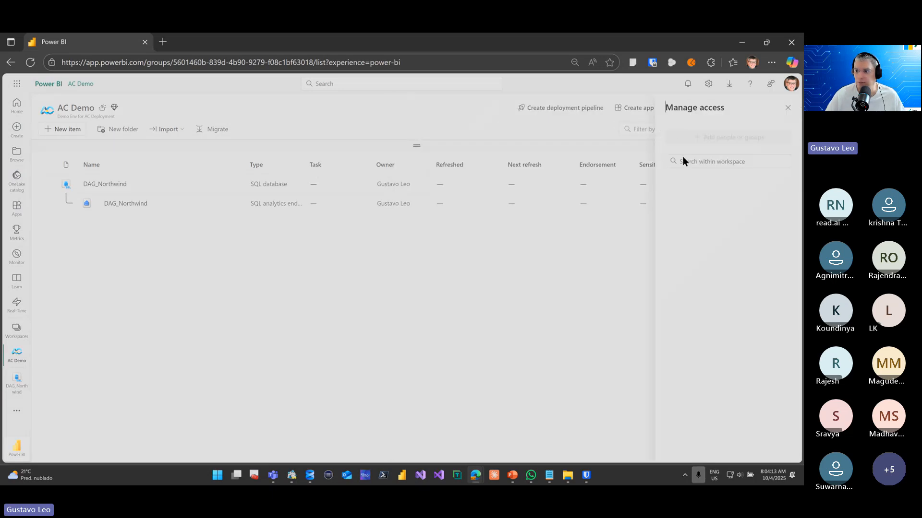
left_click(713, 138)
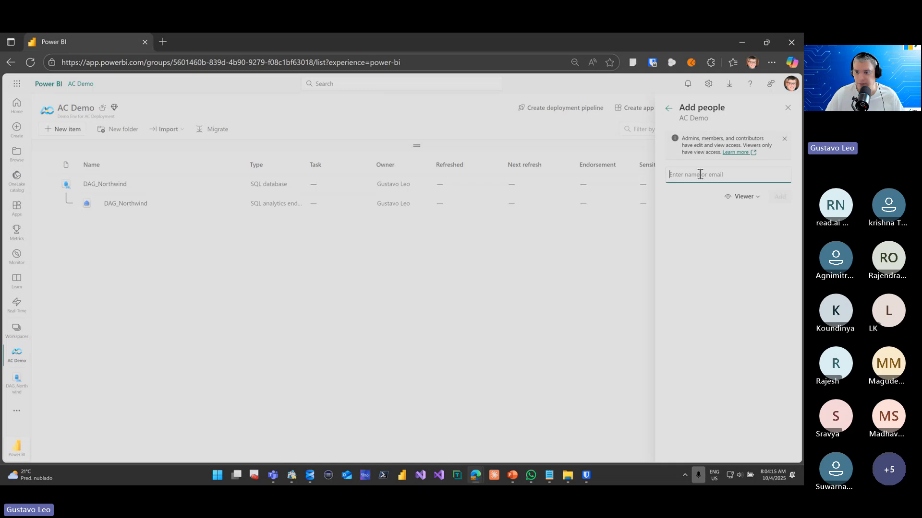
key("ctrl+v")
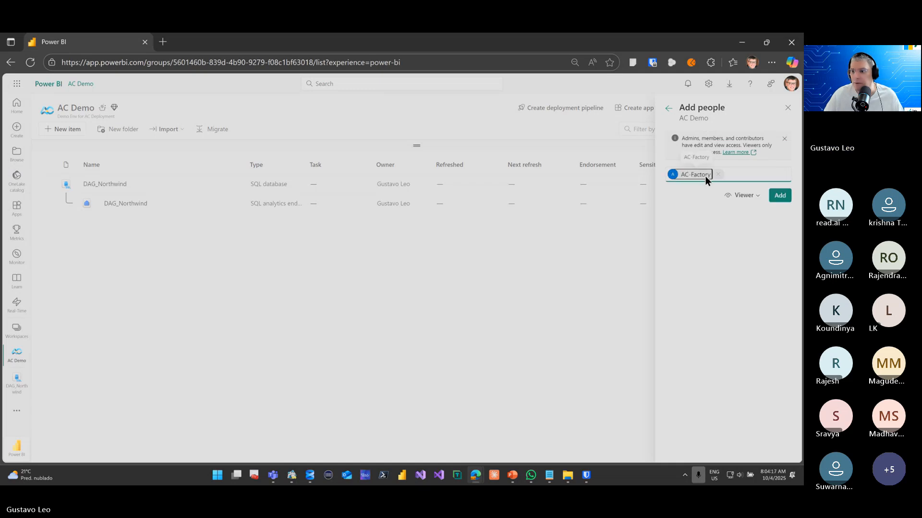
left_click(752, 197)
left_click(744, 211)
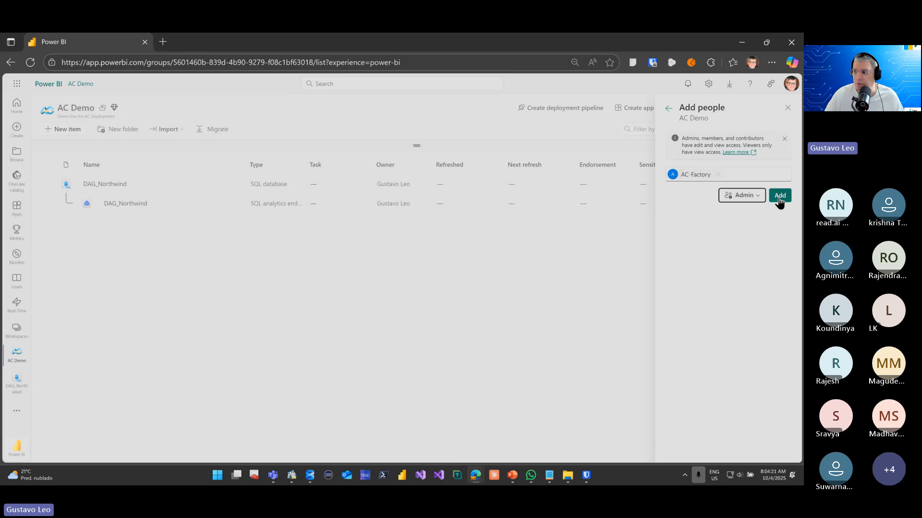
left_click(780, 196)
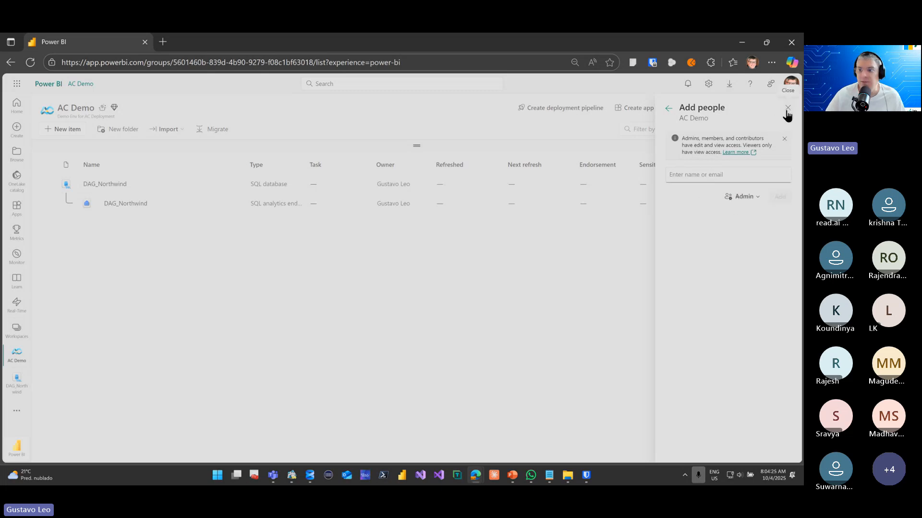
left_click(668, 109)
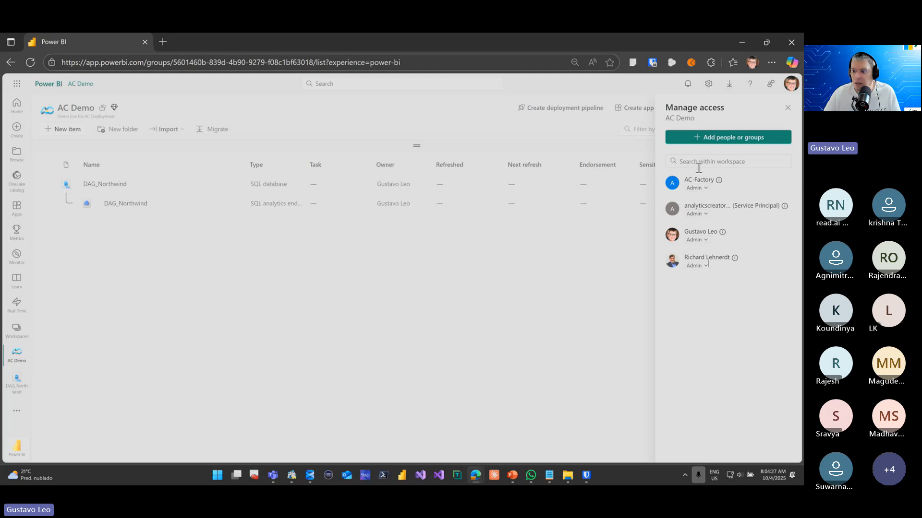
Go back to AC-Factory and enter the Fabric server name, without the ,1433 port, as the DWH linked service's fully qualified domain name
left_click(742, 42)
scroll(565, 183, "up", 3)
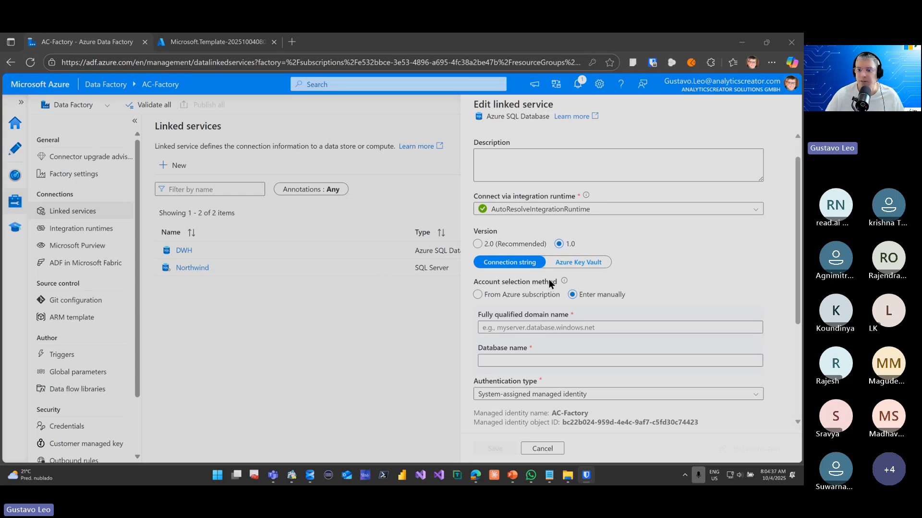
scroll(549, 281, "up", 1)
scroll(548, 280, "down", 2)
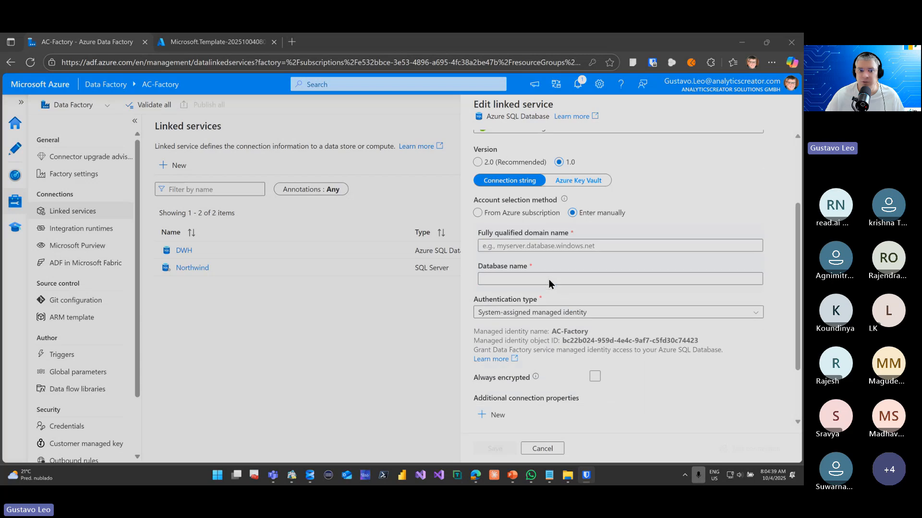
scroll(549, 280, "up", 3)
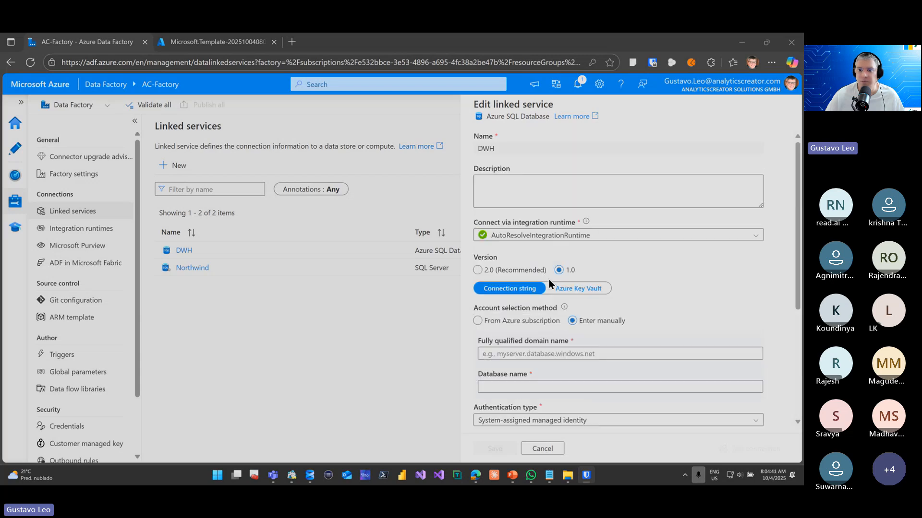
scroll(549, 279, "down", 3)
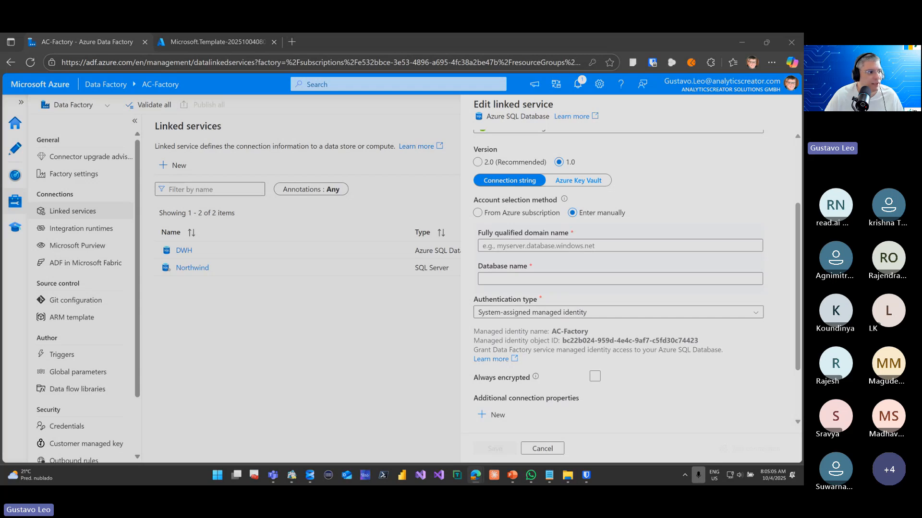
left_click(586, 246)
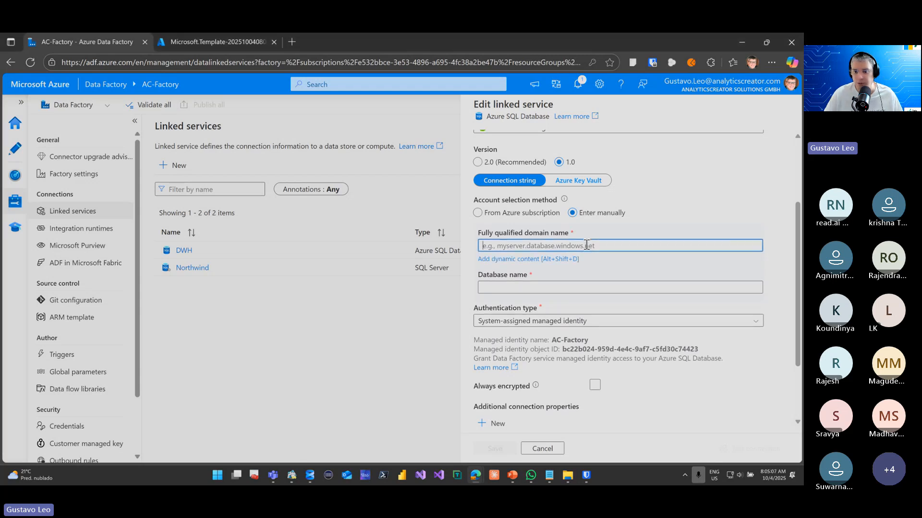
key("ctrl+v")
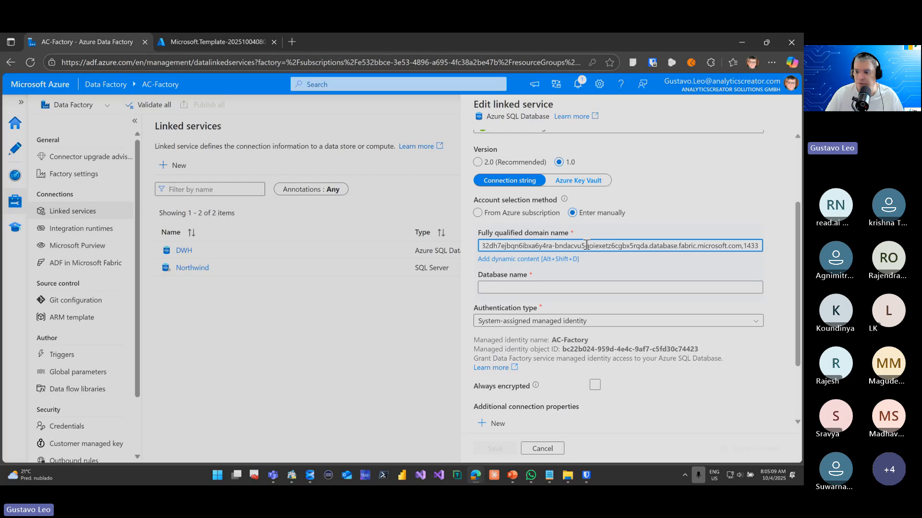
key("BackSpace")
key("BackSpace")
key("BackSpace")
key("BackSpace")
key("BackSpace")
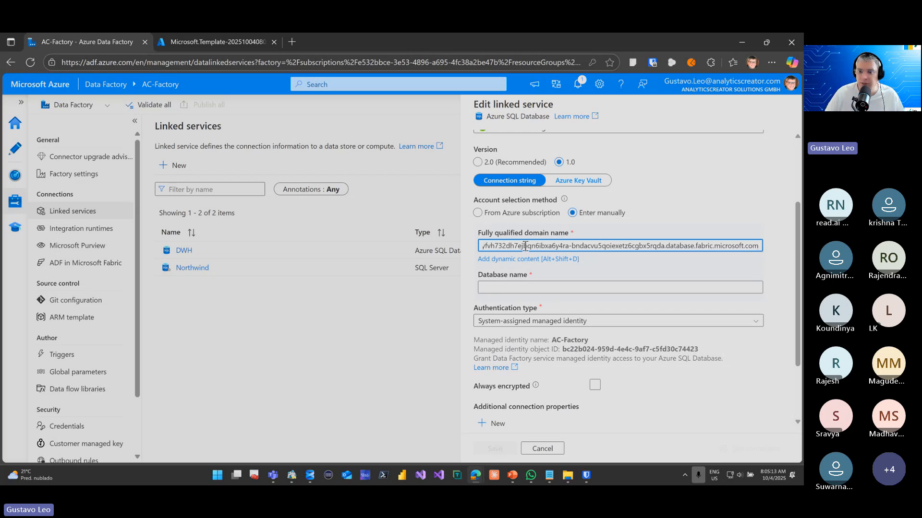
left_click_drag(521, 246, 419, 251)
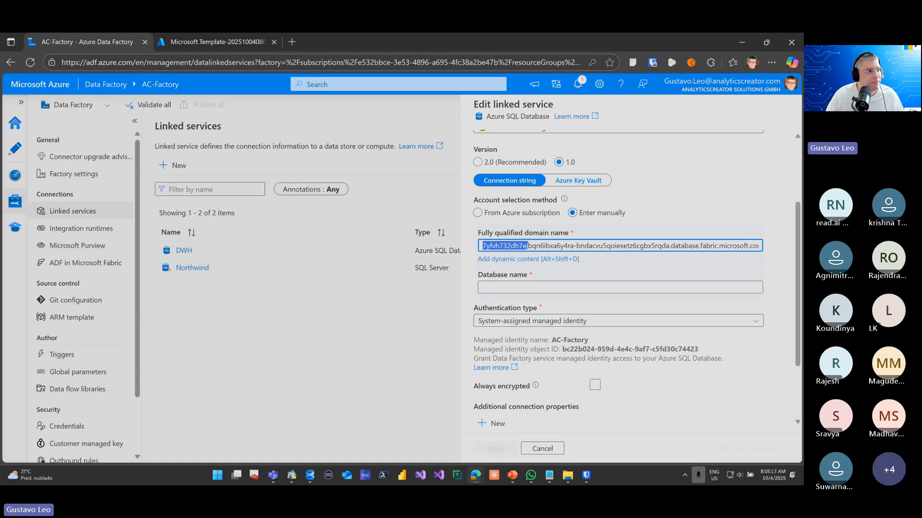
Copy the database name from the Power BI connection details and set it as DWH's database name, DAG_Northwind-20a9492e-5c33-44fe-a967-23e0d095eb81
key("alt+Tab")
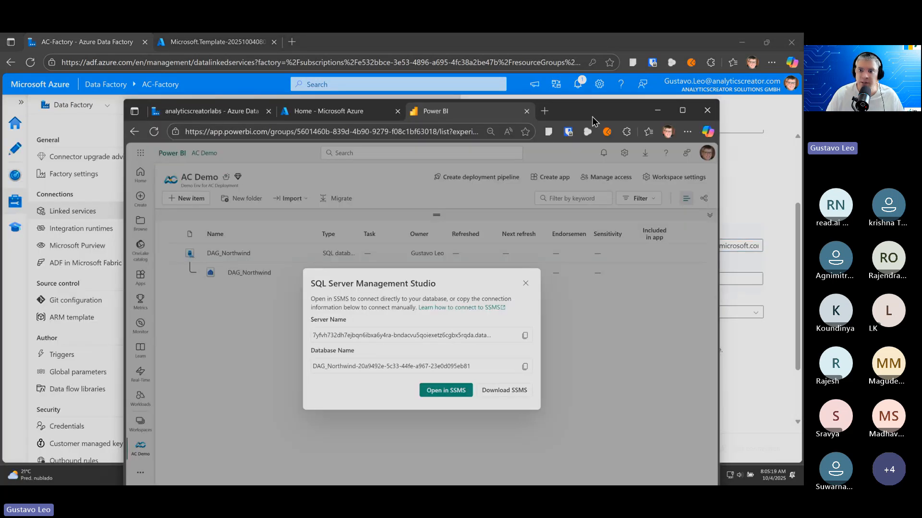
key("alt+Tab")
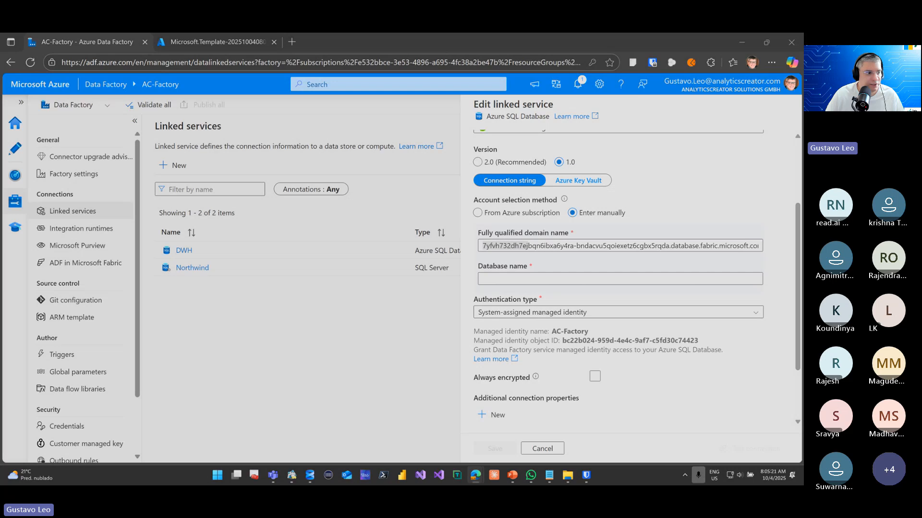
left_click(548, 279)
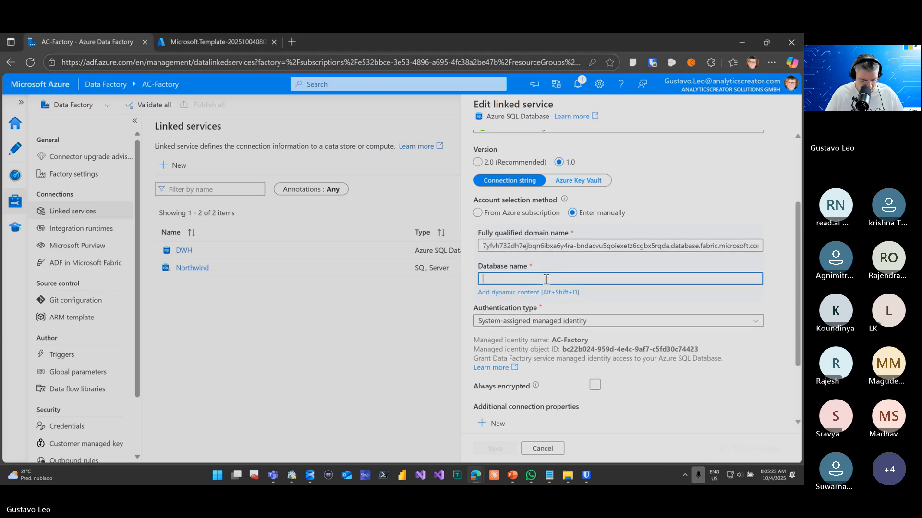
type("DAG_Northwind-20a9492e-5c33-44fe-a967-23e0d095eb81")
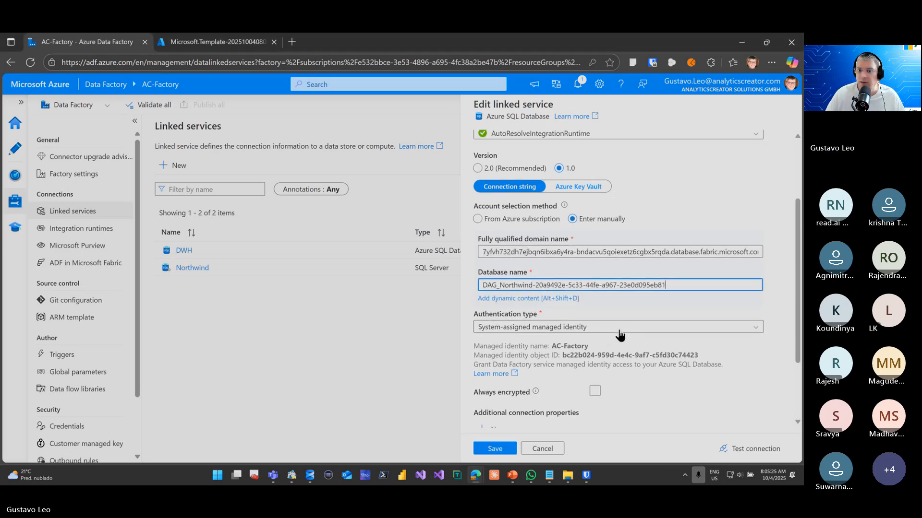
Test the DWH linked service's connection with the system-assigned managed identity and save the linked service
scroll(619, 336, "up", 3)
scroll(618, 313, "down", 3)
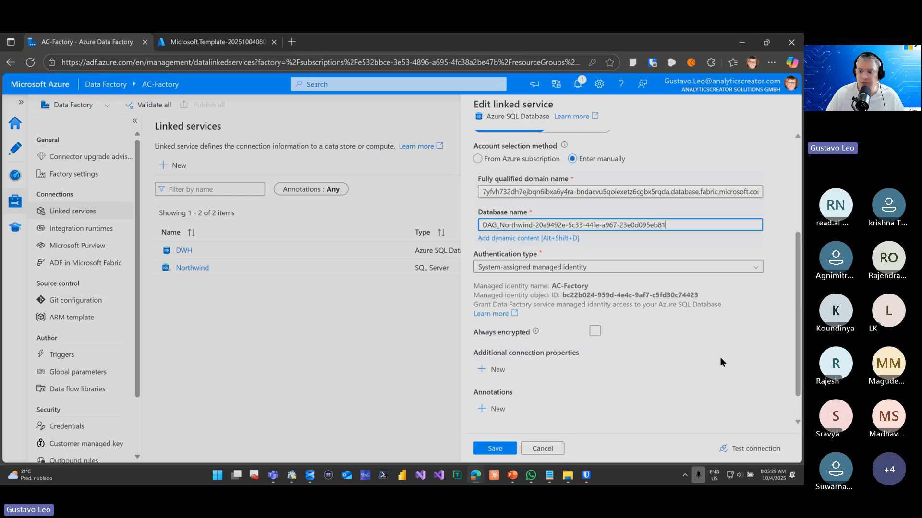
left_click(744, 451)
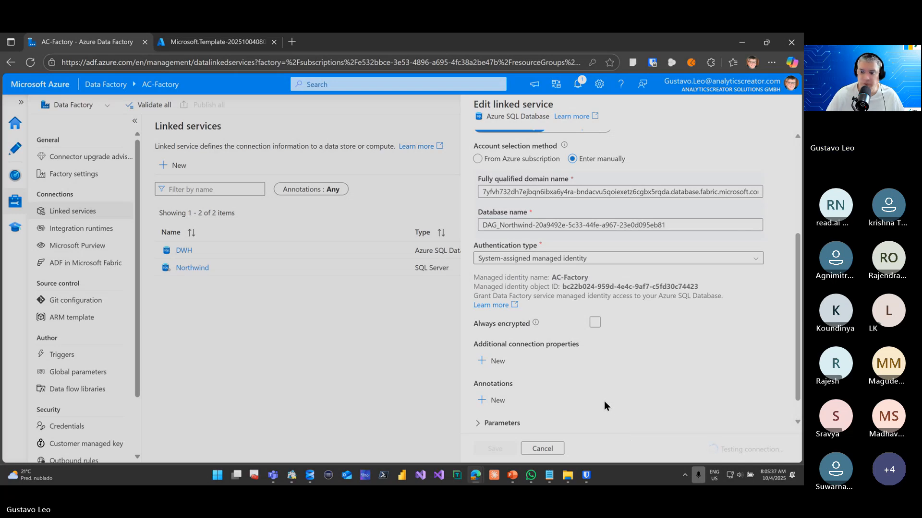
left_click(496, 450)
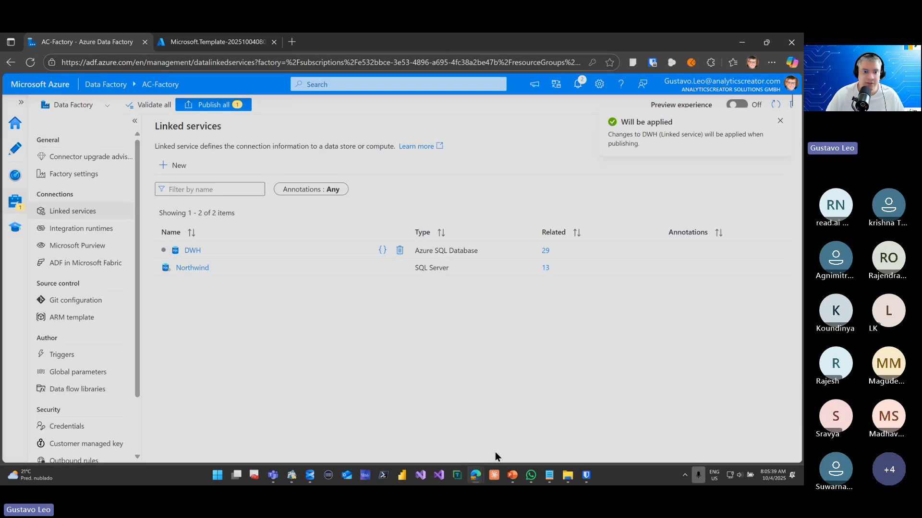
Open the Northwind linked service, review its SQL Server connection settings and test the connection
left_click(192, 269)
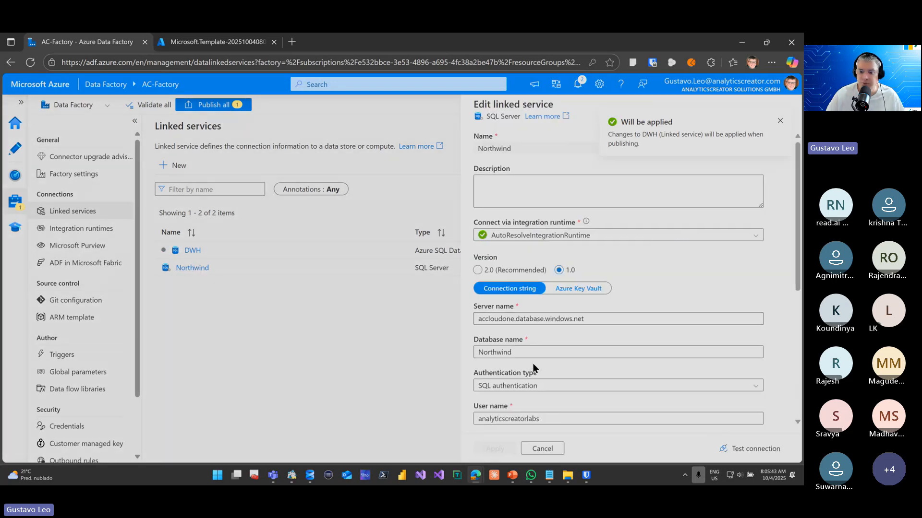
scroll(532, 364, "down", 3)
scroll(619, 347, "down", 2)
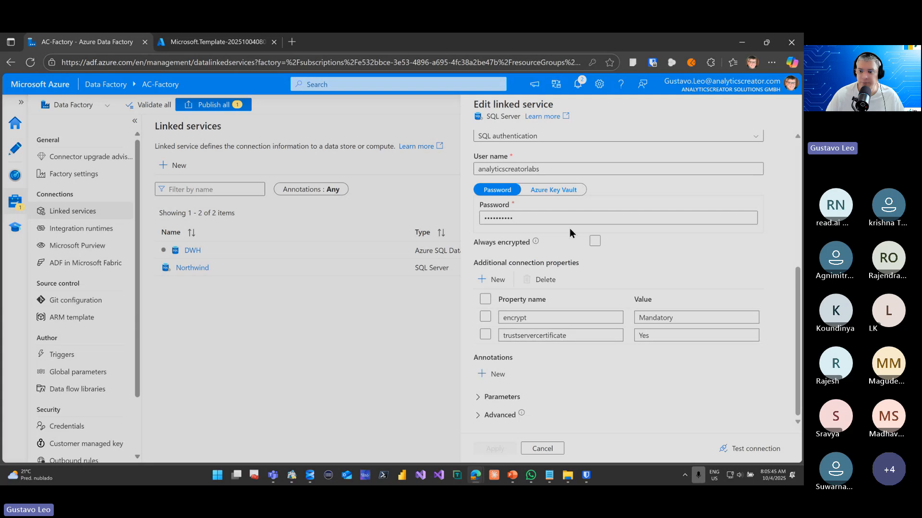
left_click(728, 447)
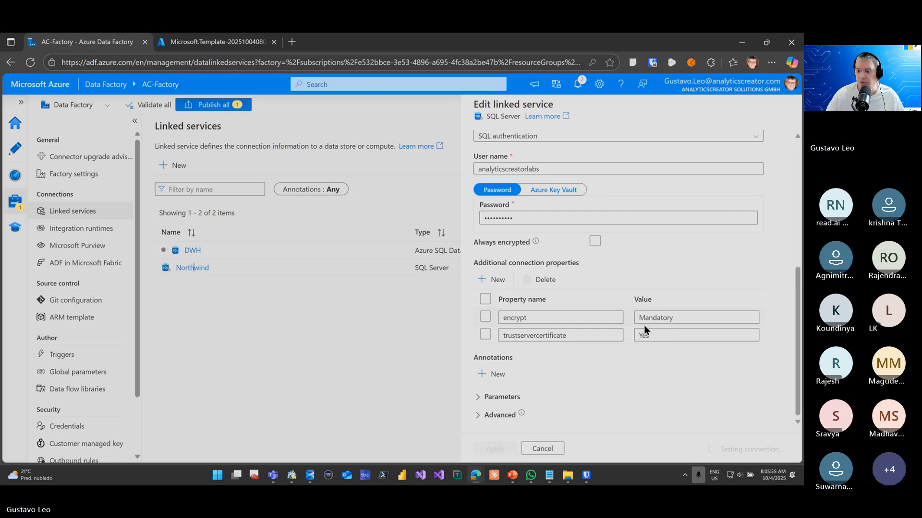
Set the encrypt connection property of the Northwind linked service to Optional
left_click(485, 299)
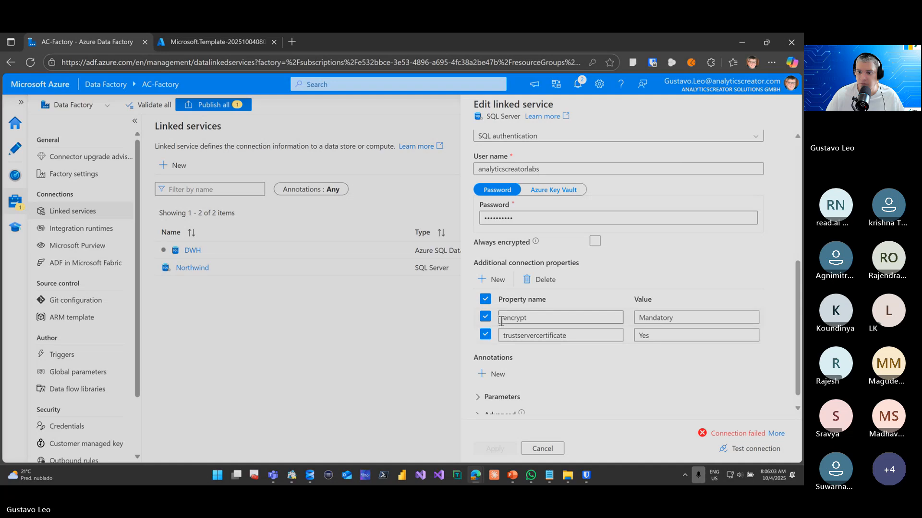
double_click(540, 318)
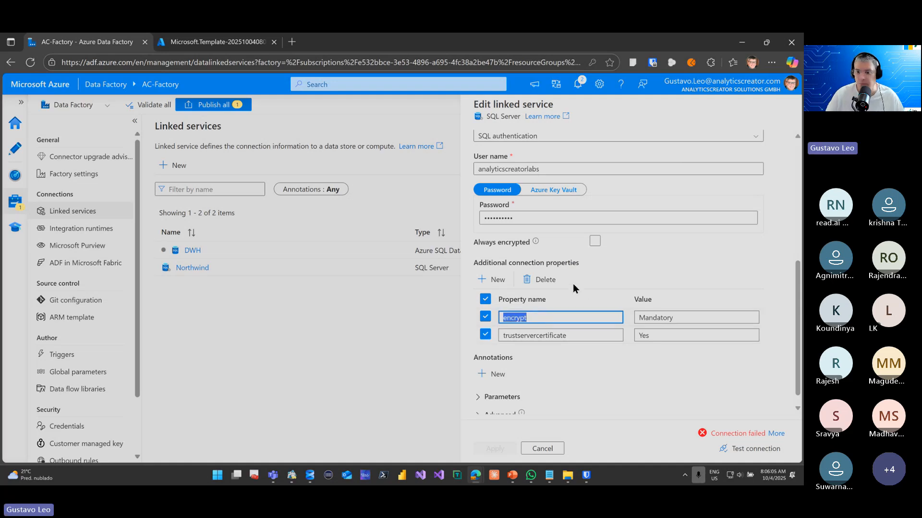
double_click(691, 318)
type("Optional")
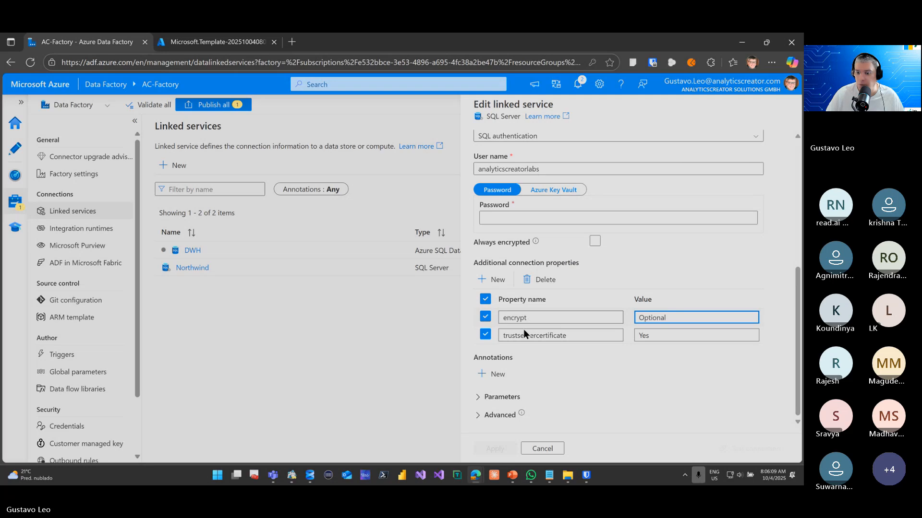
left_click(610, 378)
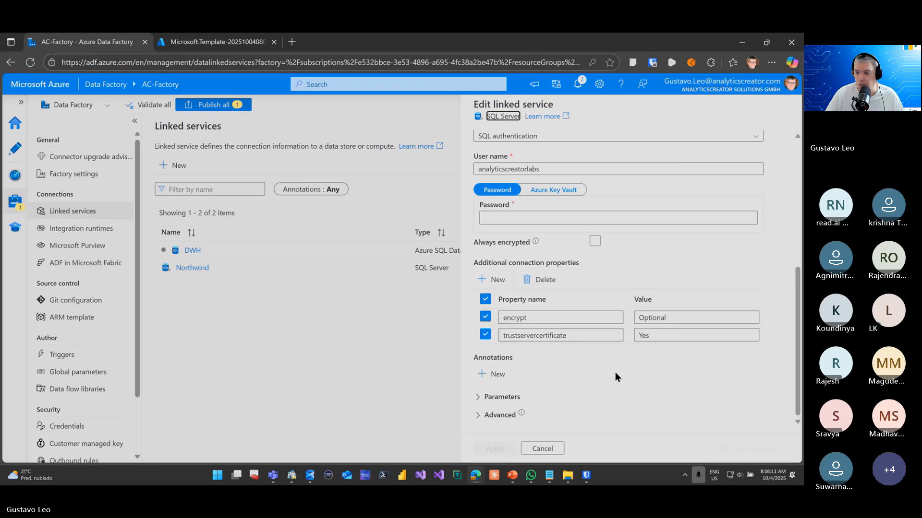
Delete the encrypt and trustservercertificate properties from the Northwind linked service's additional connection properties
left_click(485, 298)
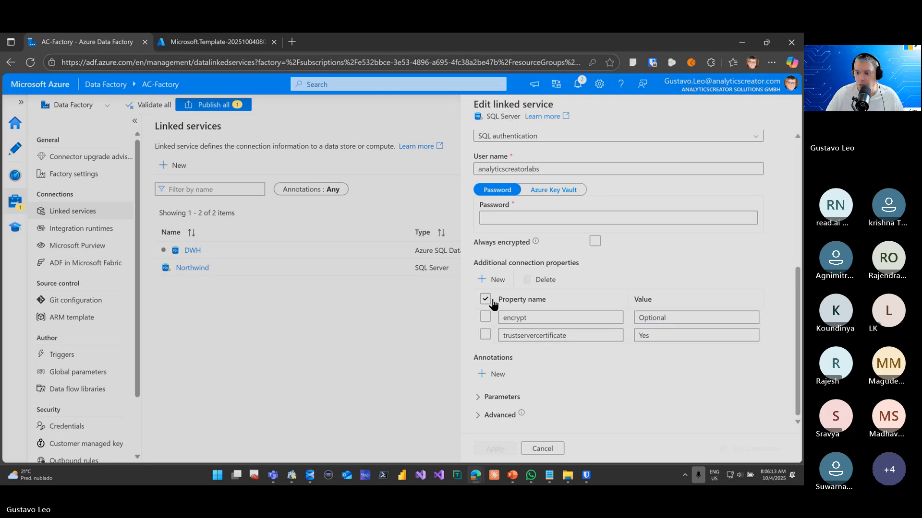
left_click(622, 399)
scroll(619, 401, "up", 10)
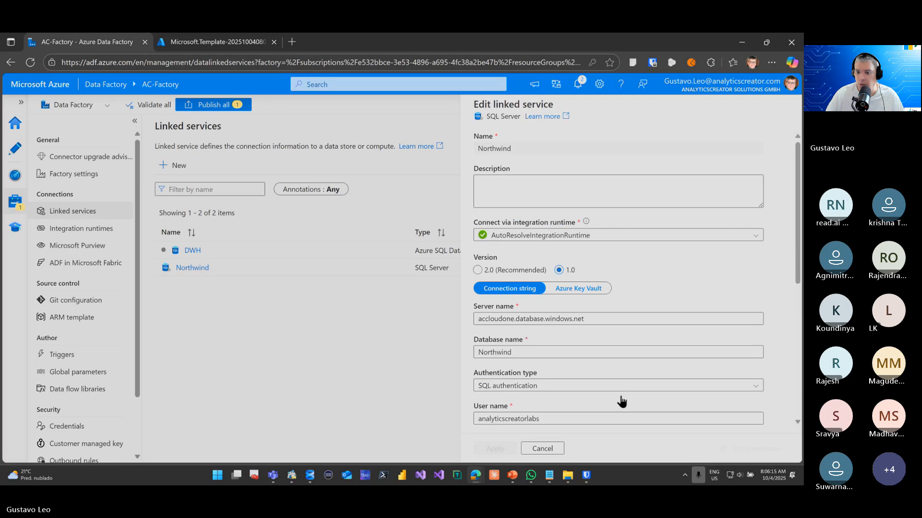
scroll(600, 408, "down", 10)
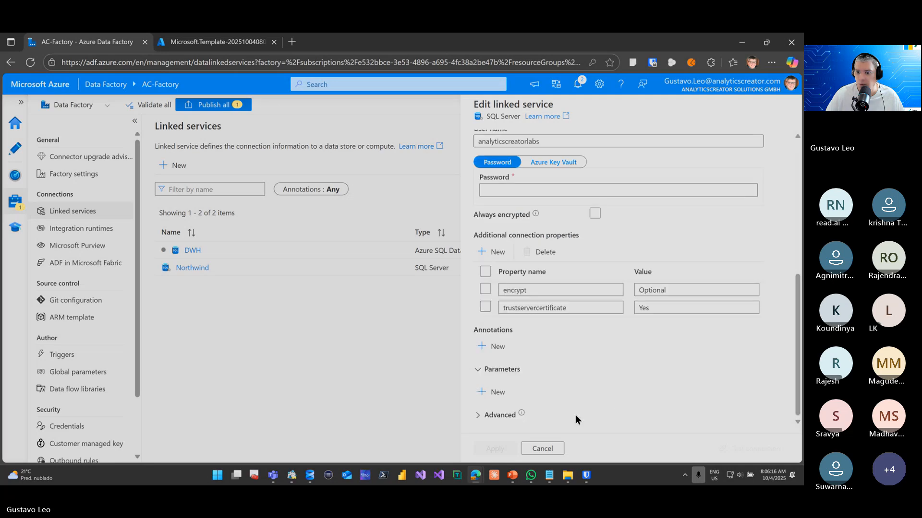
left_click(485, 271)
left_click(538, 253)
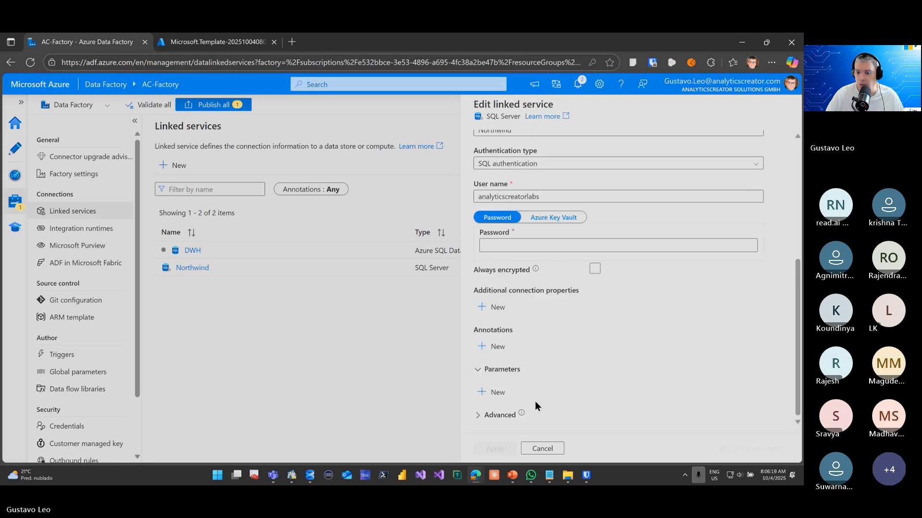
Fill in the SQL authentication password of the Northwind linked service and apply the changes
scroll(572, 377, "up", 5)
scroll(572, 377, "down", 5)
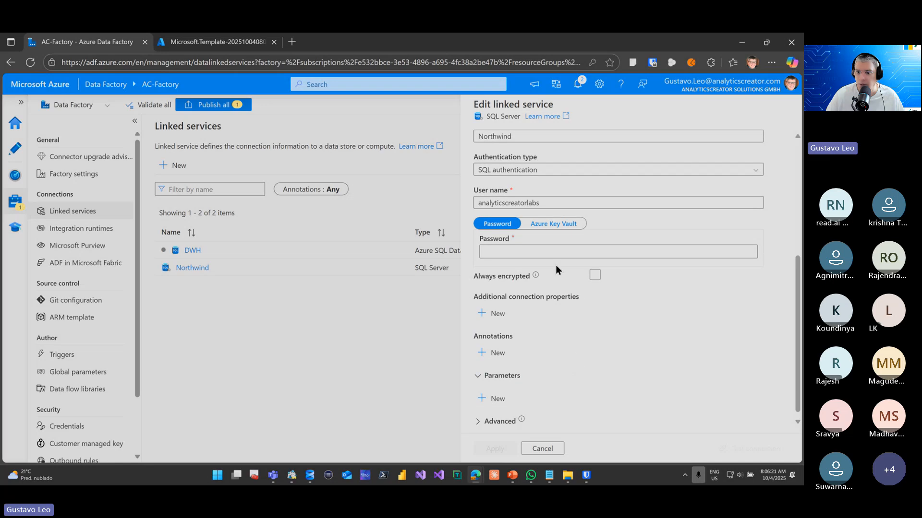
left_click(555, 252)
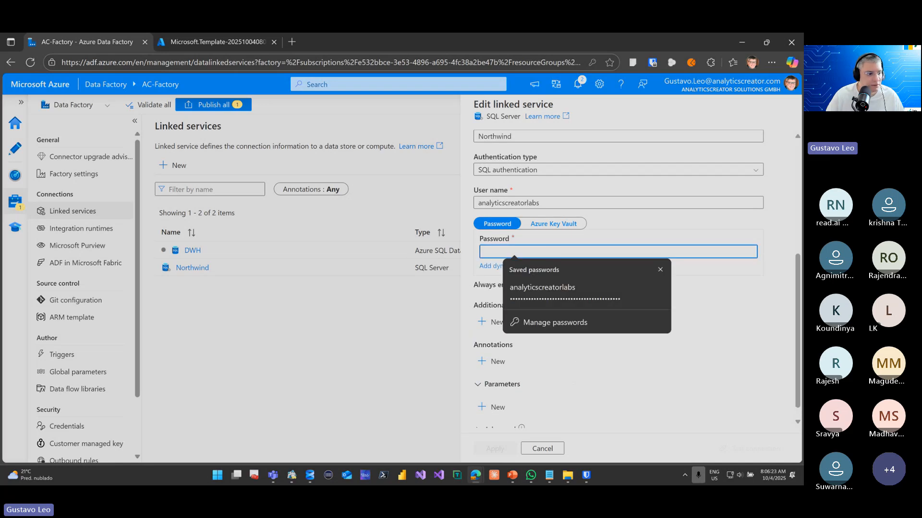
key("alt+Tab")
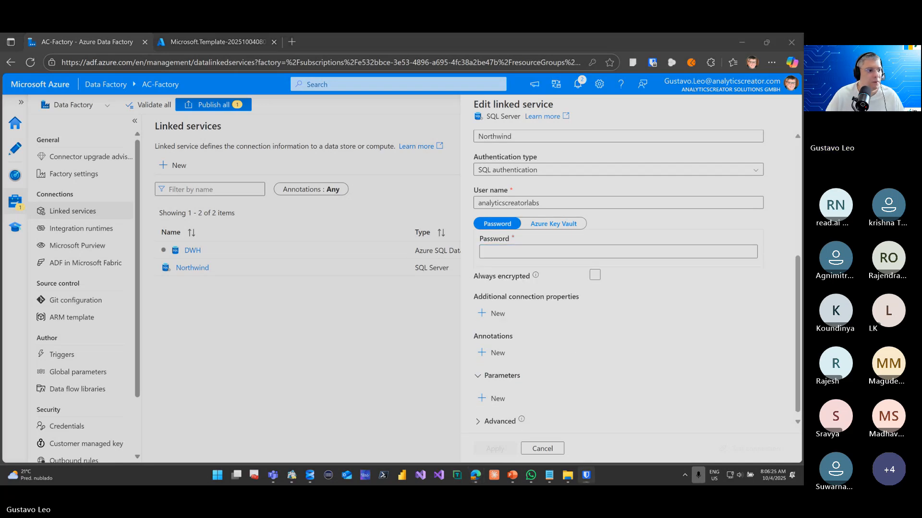
left_click(533, 252)
left_click(542, 290)
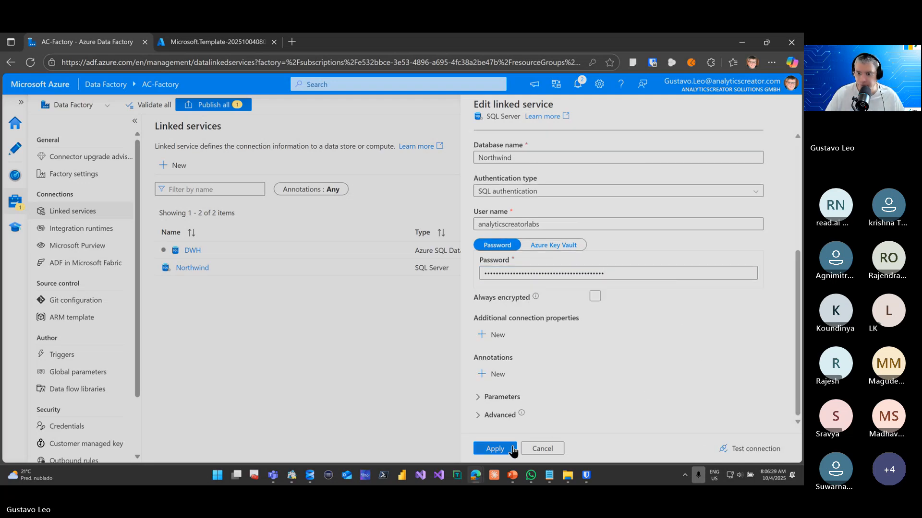
left_click(510, 448)
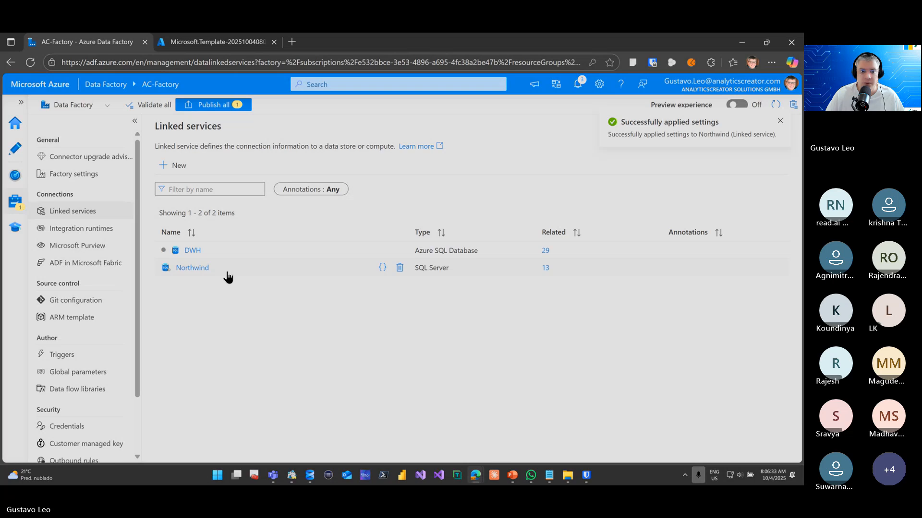
Reopen the Northwind linked service, test its connection, review its settings and close it without changes
left_click(203, 268)
scroll(623, 338, "down", 5)
left_click(757, 449)
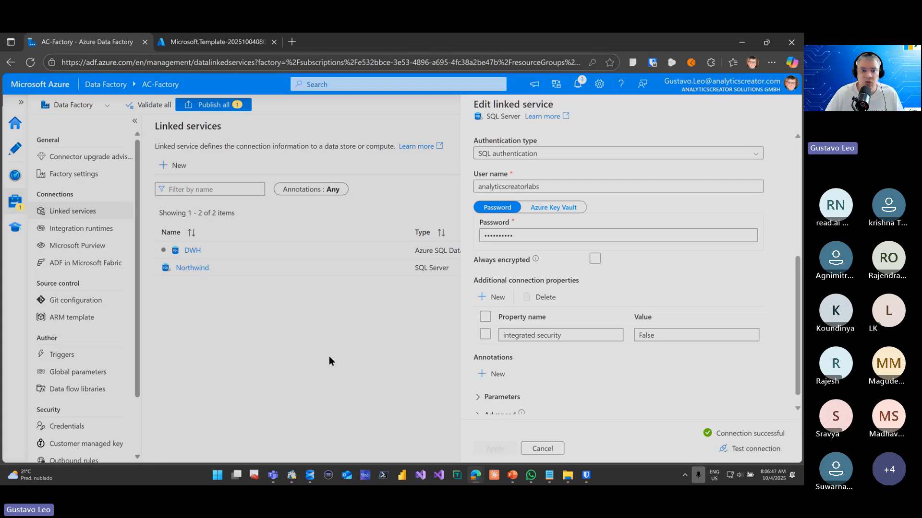
scroll(637, 212, "up", 5)
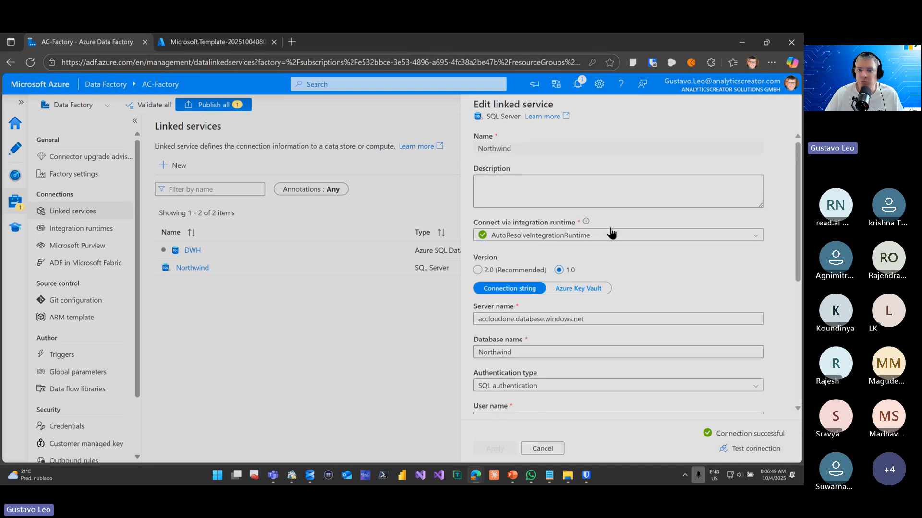
left_click(544, 450)
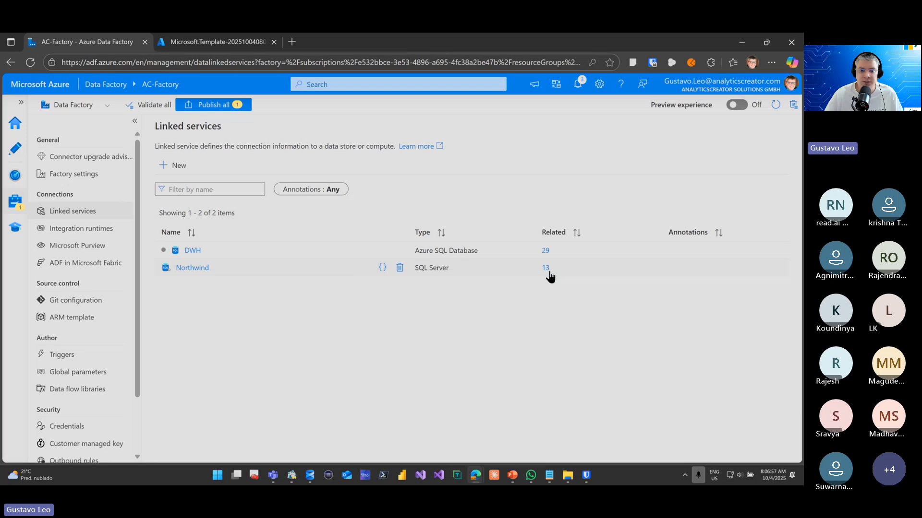
Publish all pending changes of AC-Factory and return to the data factory's home page
left_click(205, 106)
left_click(500, 449)
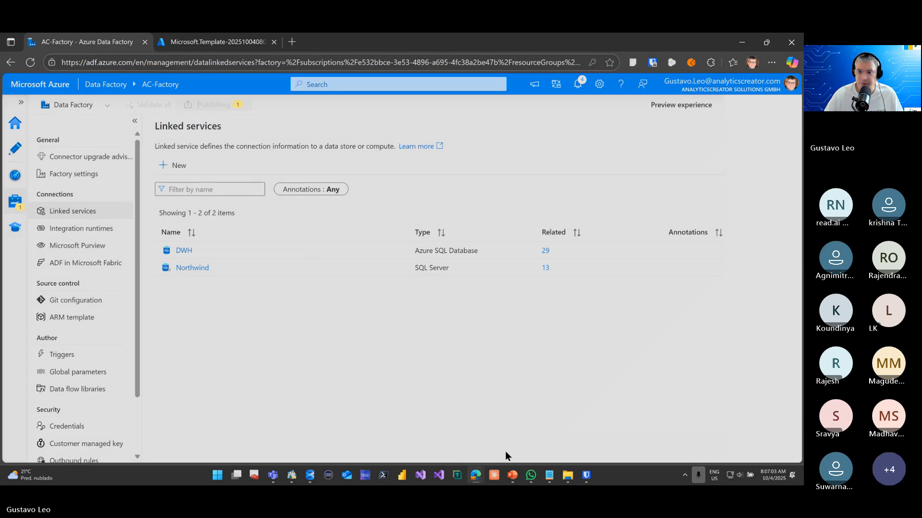
left_click(18, 128)
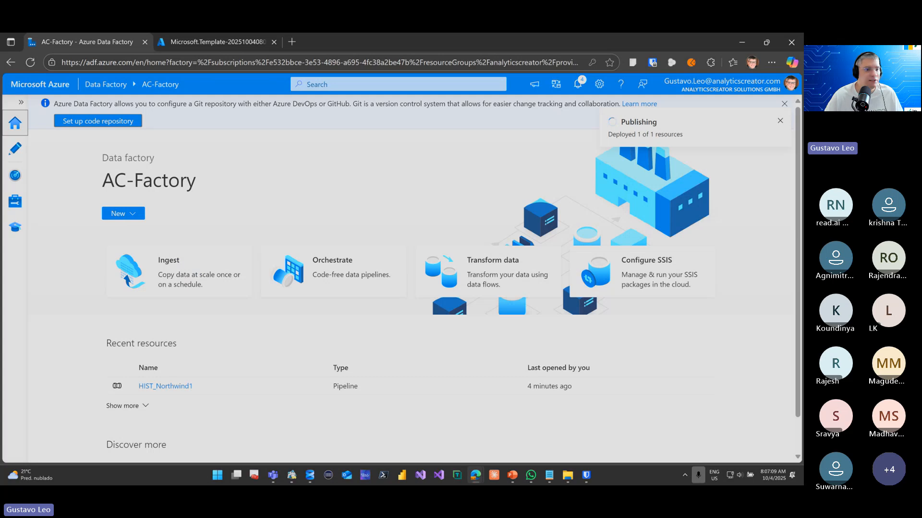
Switch to the AC Demo workspace in Power BI and dismiss its access management
key("alt+Tab")
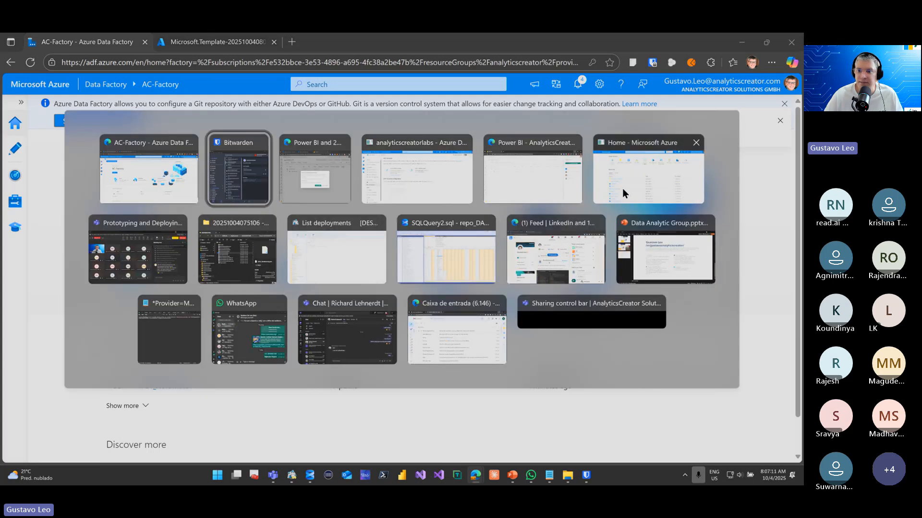
left_click(566, 182)
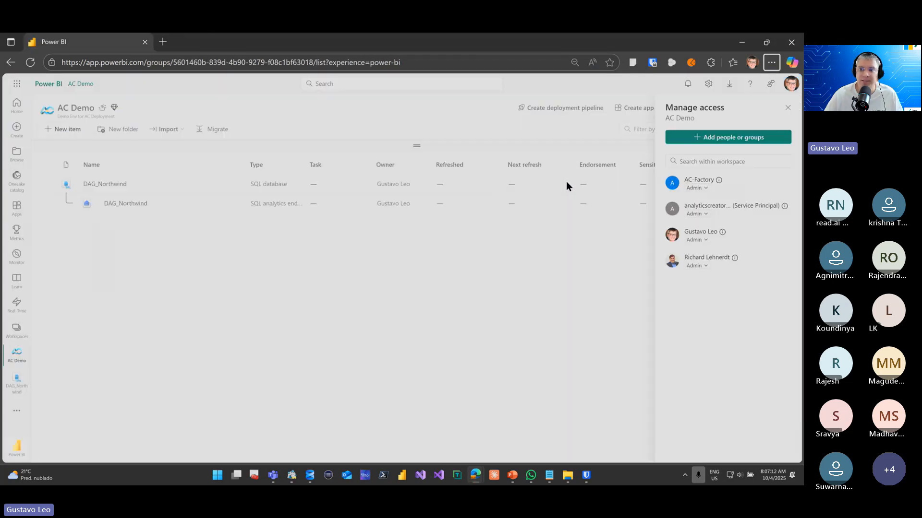
left_click(785, 109)
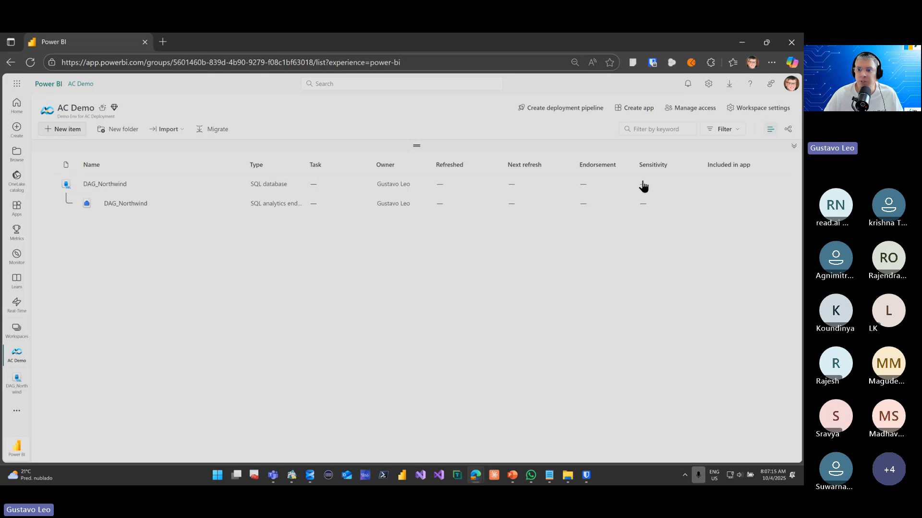
Start a new item in the AC Demo workspace, filter the item types by "fac" and choose Azure Data Factory
left_click(743, 129)
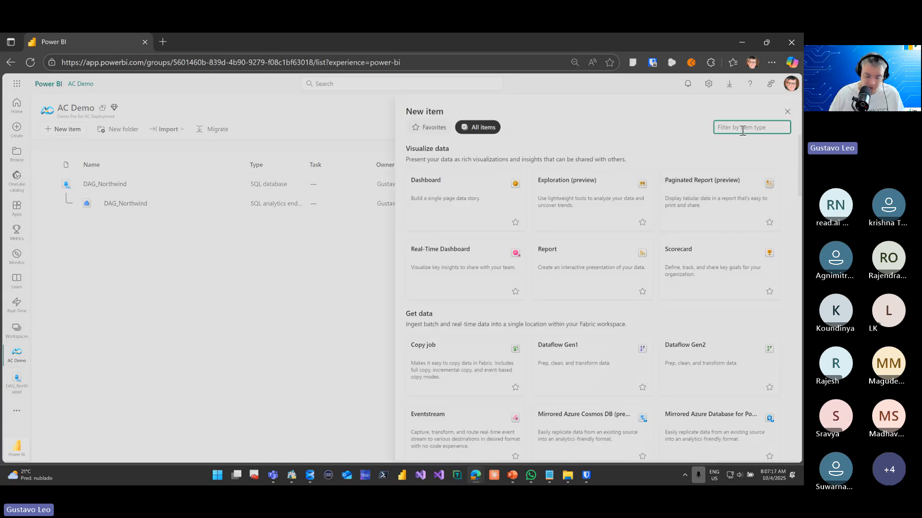
type("adf")
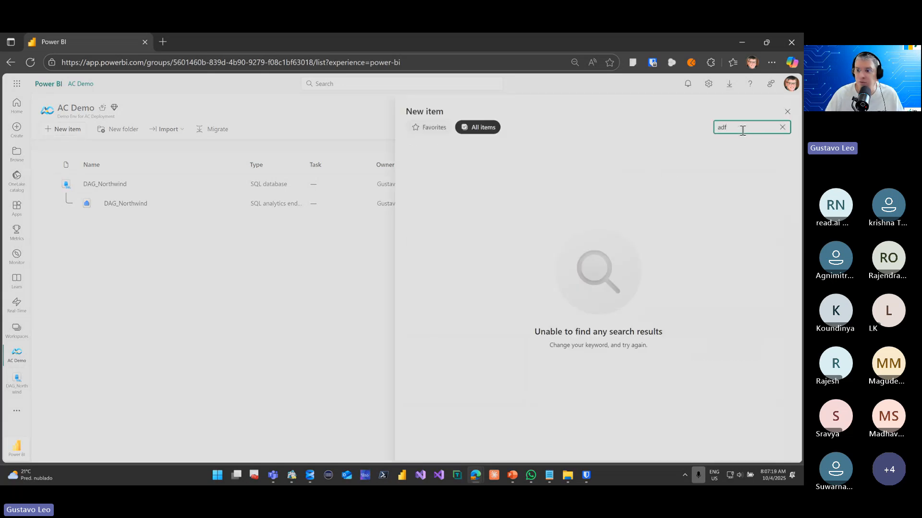
key("BackSpace")
key("BackSpace")
key("BackSpace")
type("fabi")
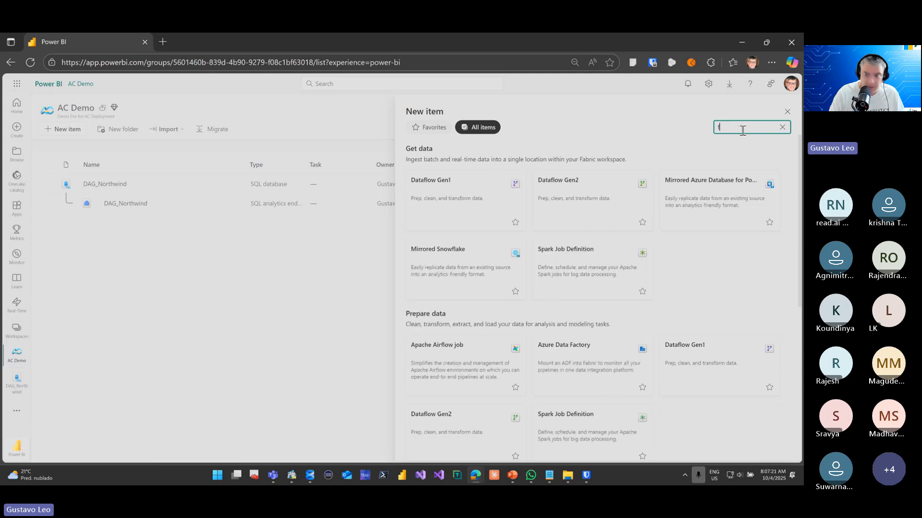
key("BackSpace")
key("BackSpace")
key("BackSpace")
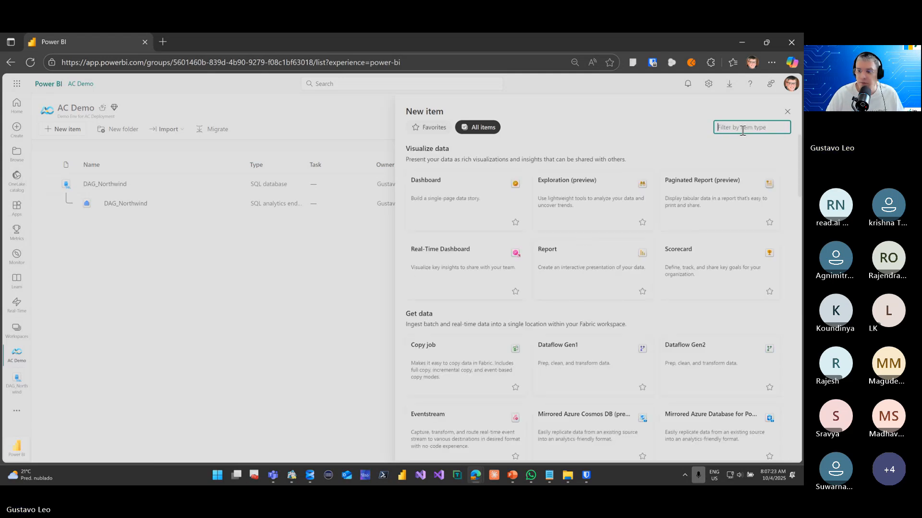
type("fac")
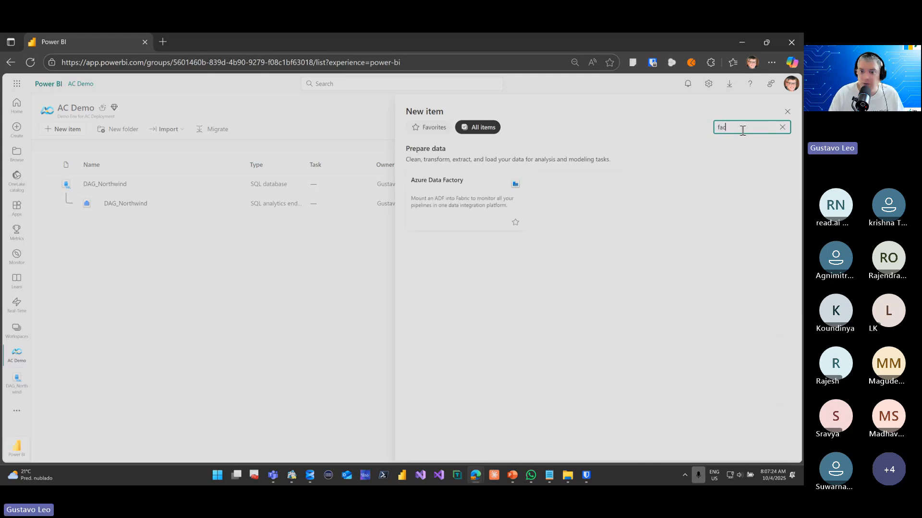
left_click(390, 209)
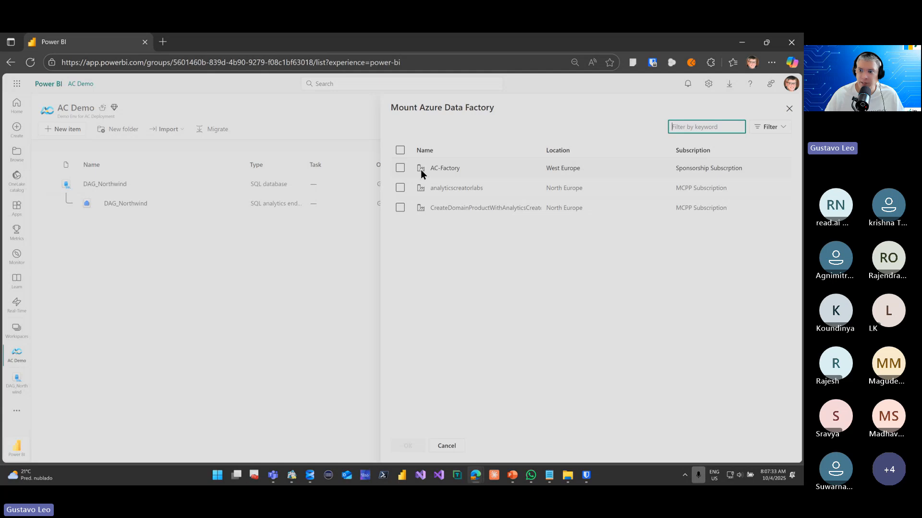
Mount the AC-Factory data factory into the AC Demo workspace
left_click(401, 169)
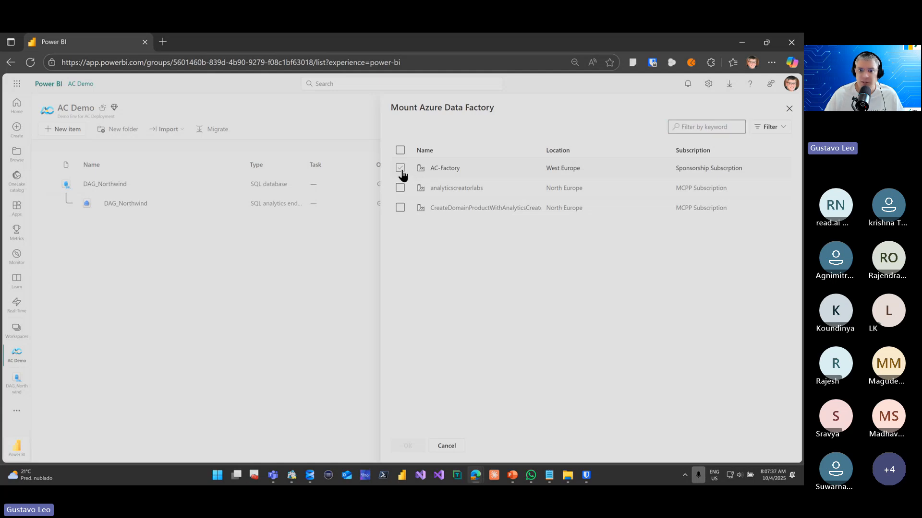
left_click(401, 169)
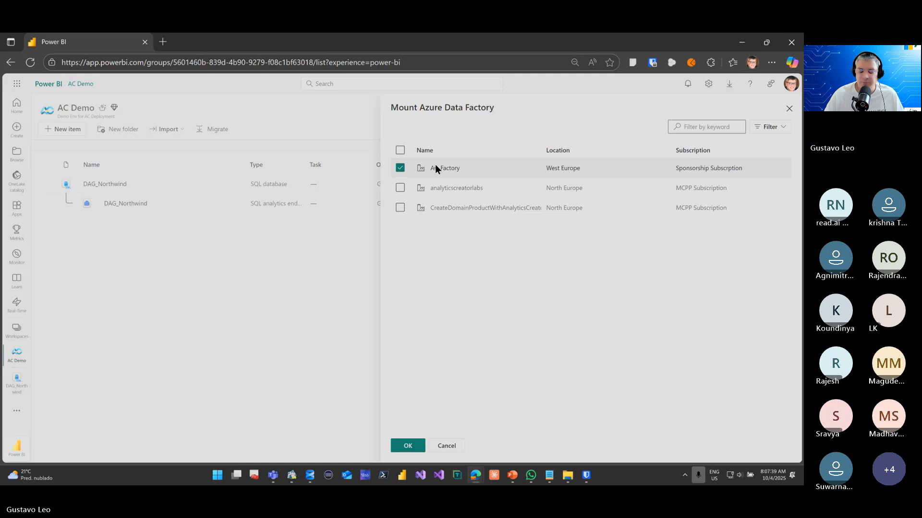
left_click(419, 446)
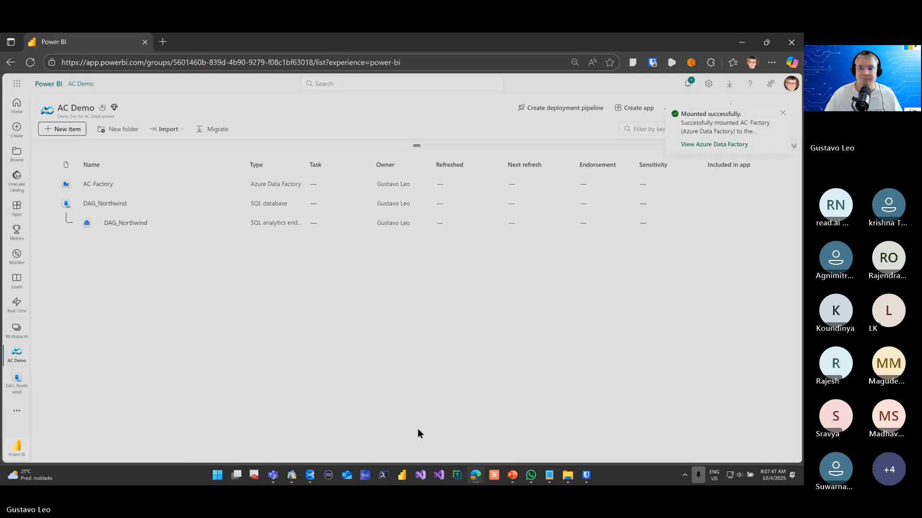
Open the mounted AC-Factory and examine its Historization, Import and Workflow pipelines and its DWH tables datasets
left_click(685, 145)
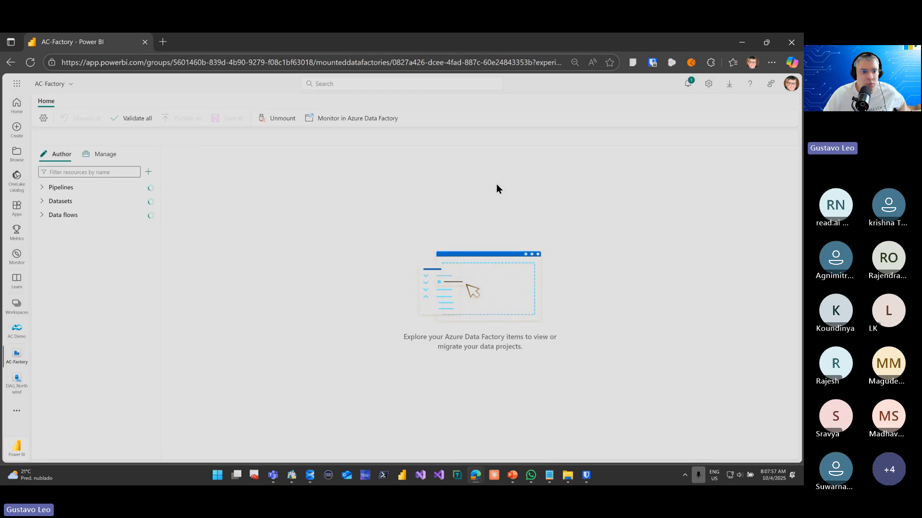
left_click(75, 190)
left_click(61, 243)
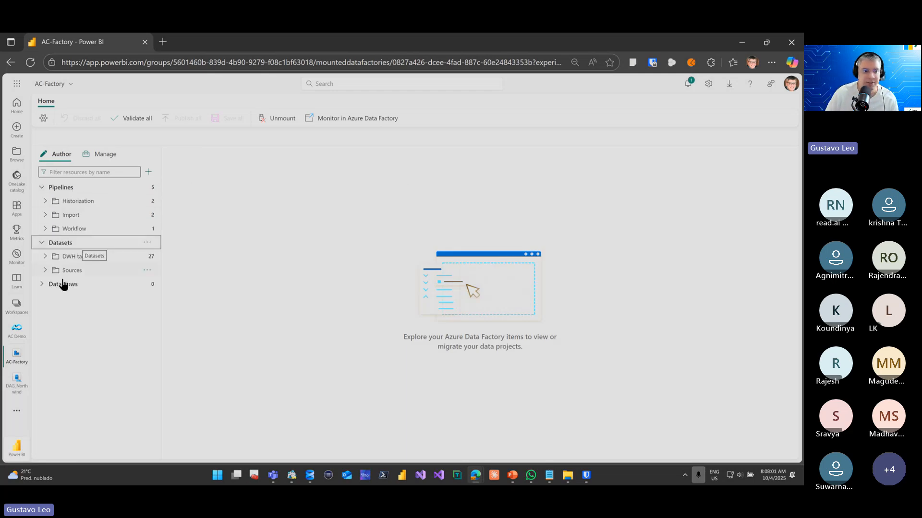
left_click(44, 285)
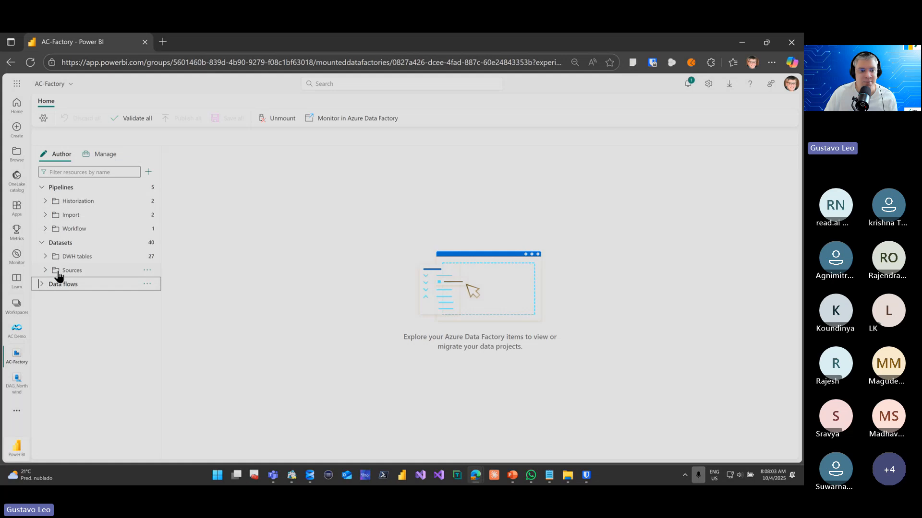
left_click(65, 257)
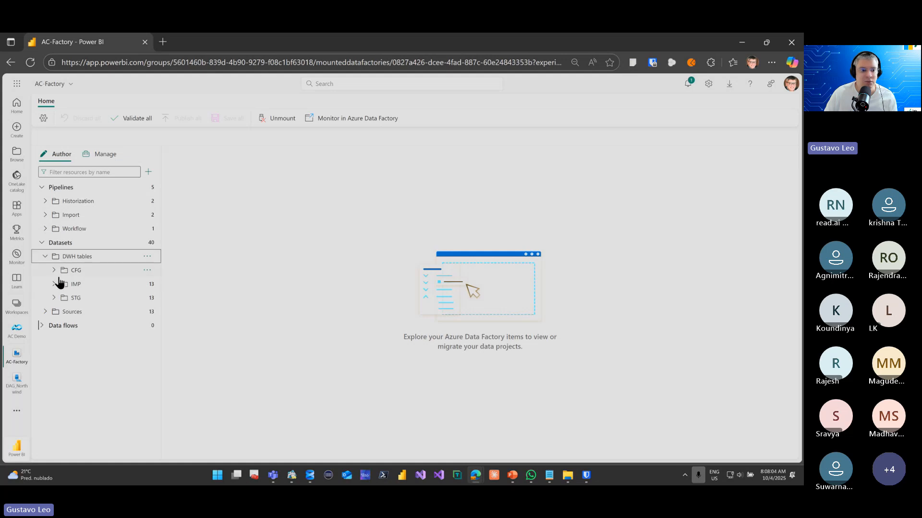
left_click(48, 202)
left_click(46, 243)
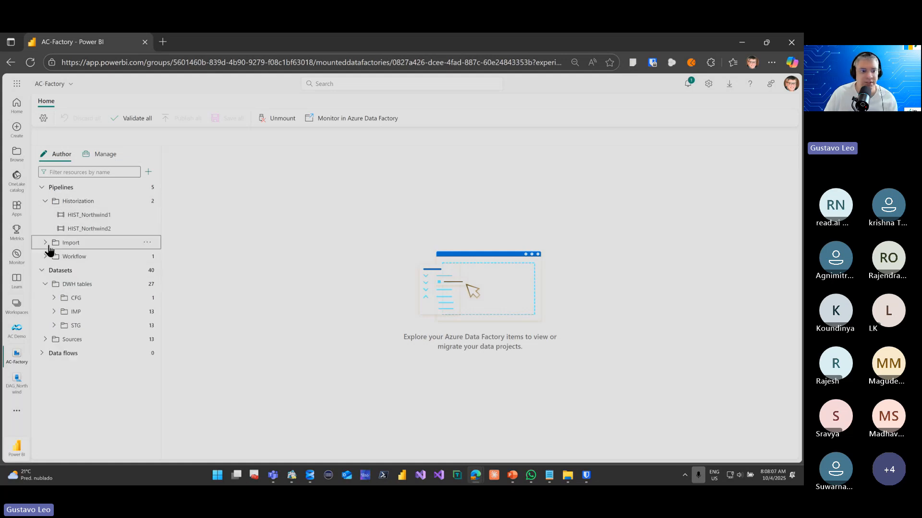
left_click(45, 285)
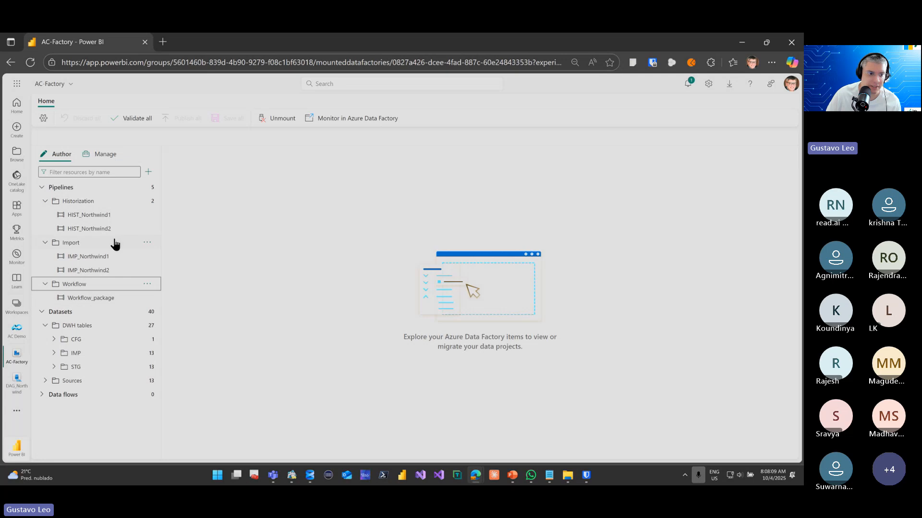
Open the Workflow_package pipeline and validate it
left_click(104, 298)
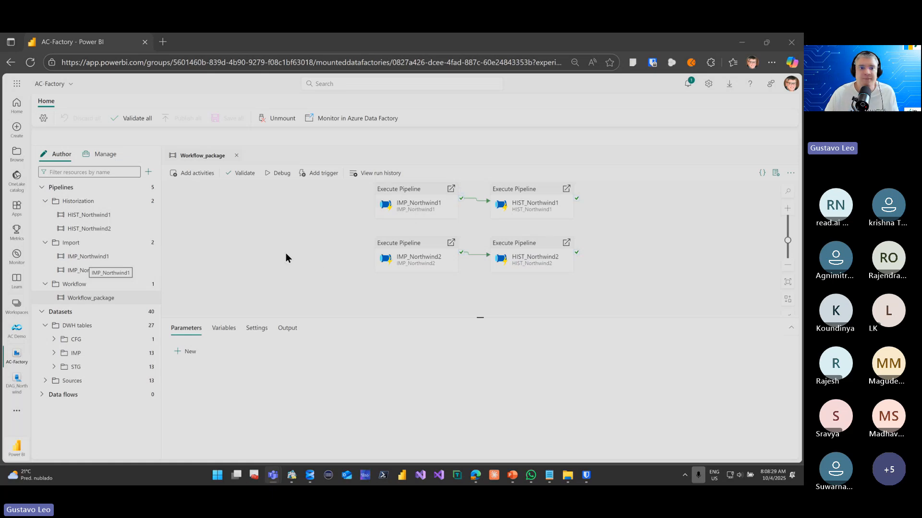
left_click(248, 179)
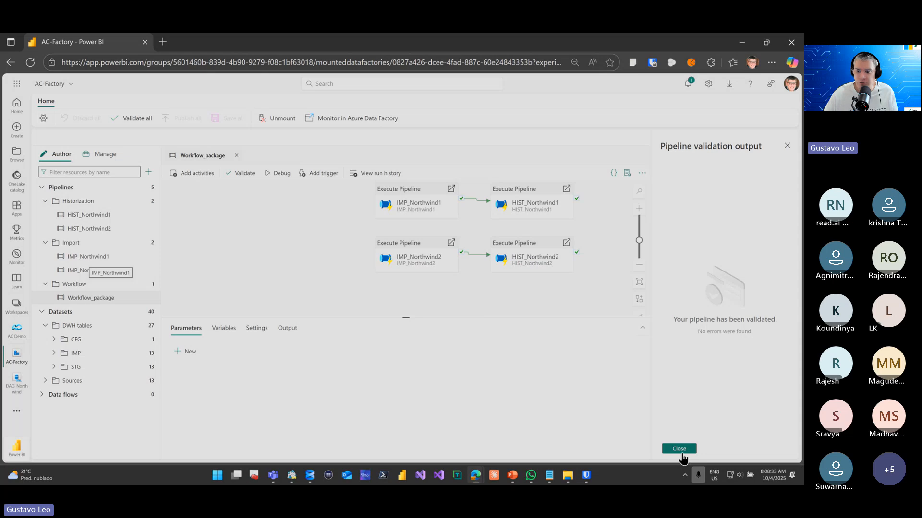
left_click(681, 450)
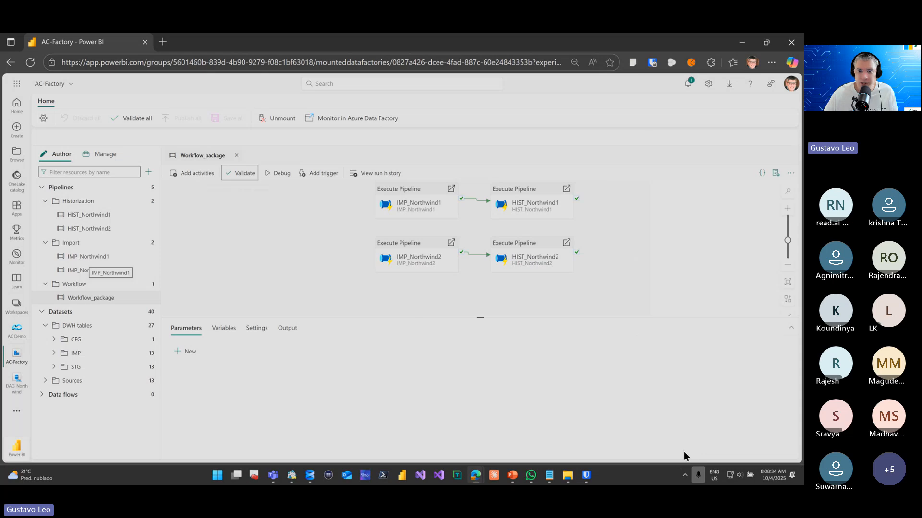
Start a debug run of the Workflow_package pipeline and enlarge its output area
left_click(283, 178)
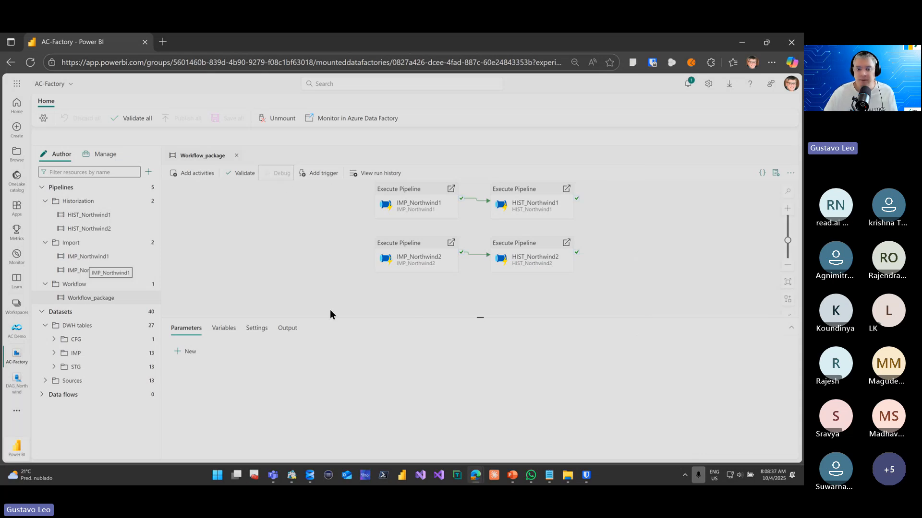
left_click_drag(335, 318, 355, 255)
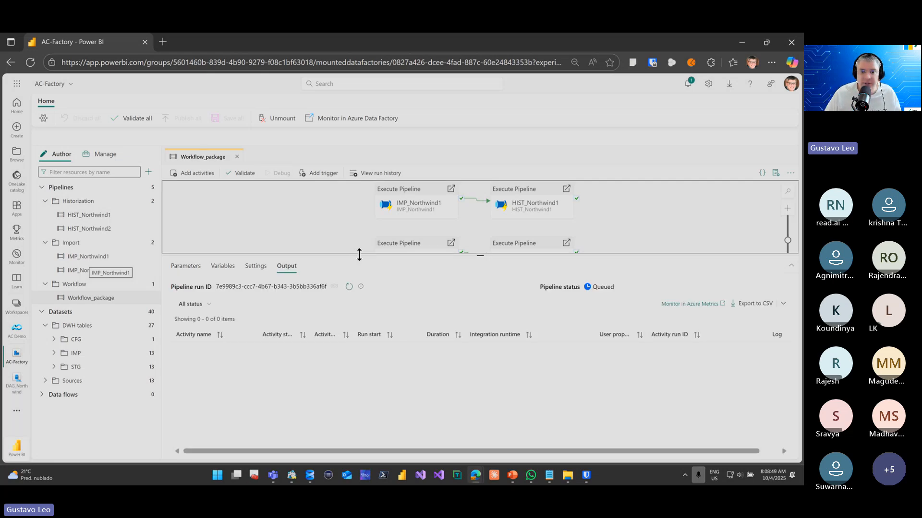
Place the pipeline run window side by side with the browser window showing the AC Demo workspace
key("super+Left")
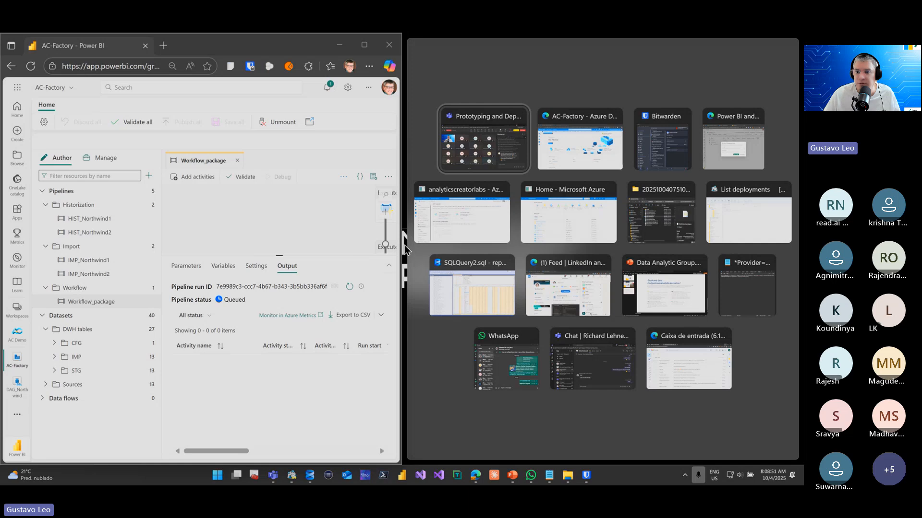
left_click(433, 232)
left_click(628, 46)
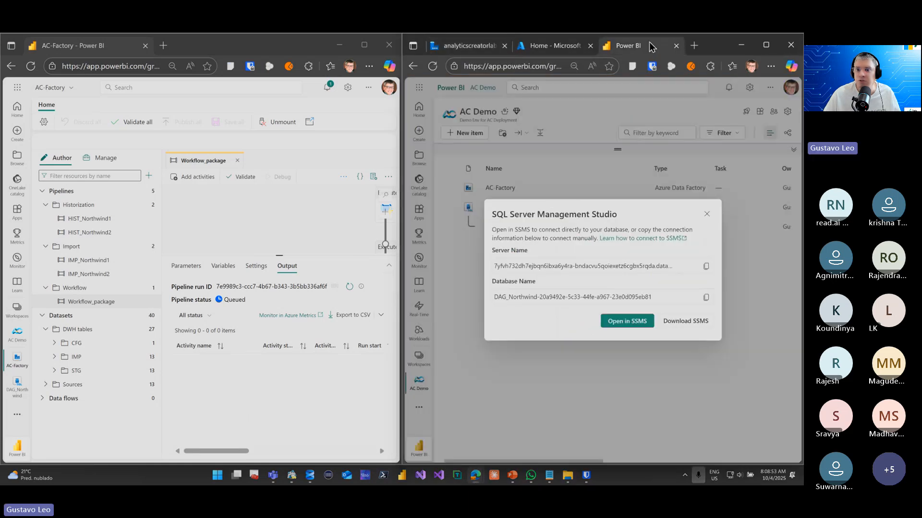
Close the SQL Server Management Studio connection dialog and open the DAG_Northwind SQL database from the AC Demo workspace
left_click(707, 214)
left_click(497, 189)
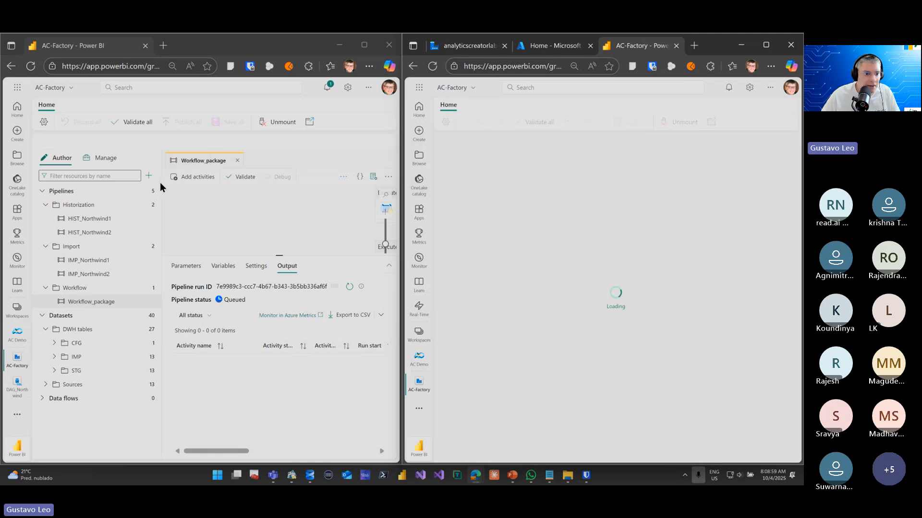
left_click_drag(162, 193, 143, 185)
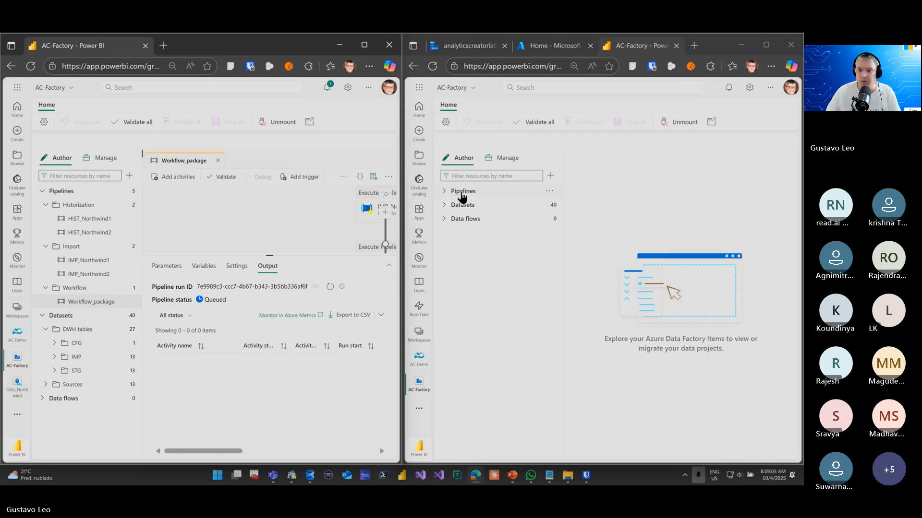
left_click(471, 87)
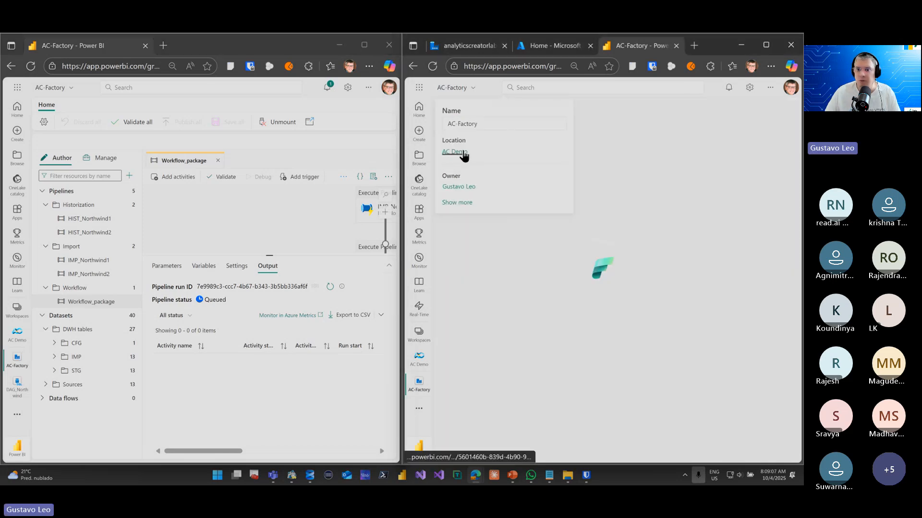
left_click(464, 153)
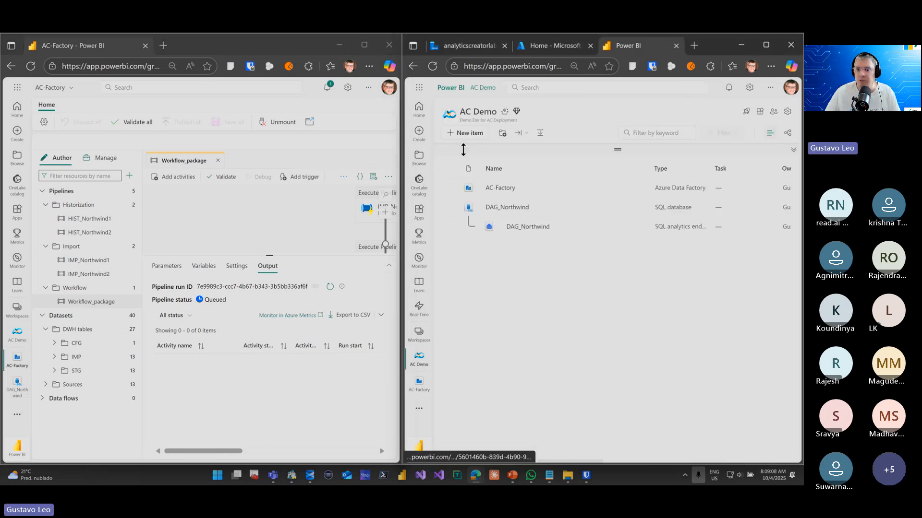
left_click(504, 208)
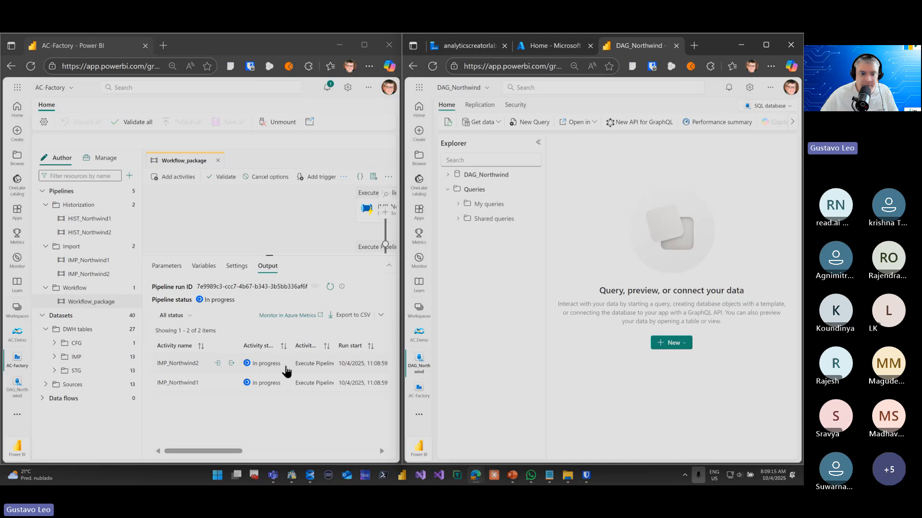
Expand DAG_Northwind down to the views of the DWH schema and widen the explorer so their names are readable
left_click(454, 176)
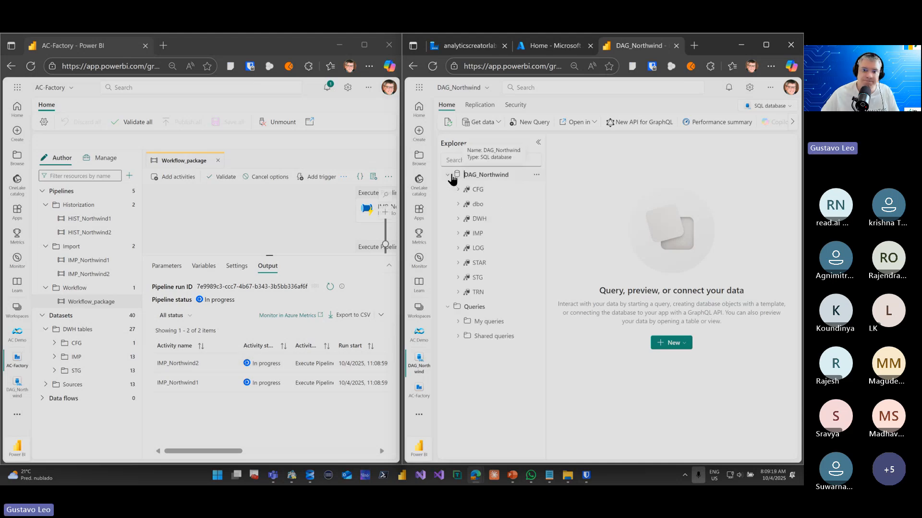
left_click(464, 222)
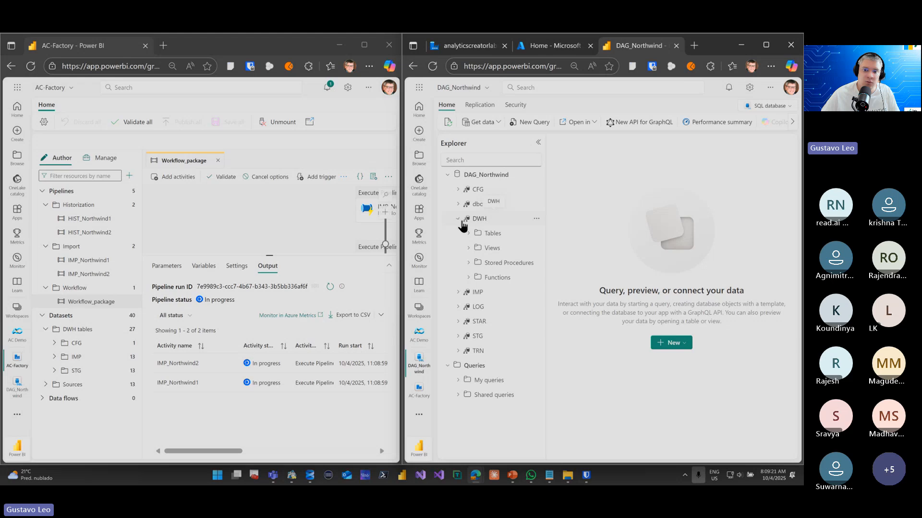
left_click(469, 248)
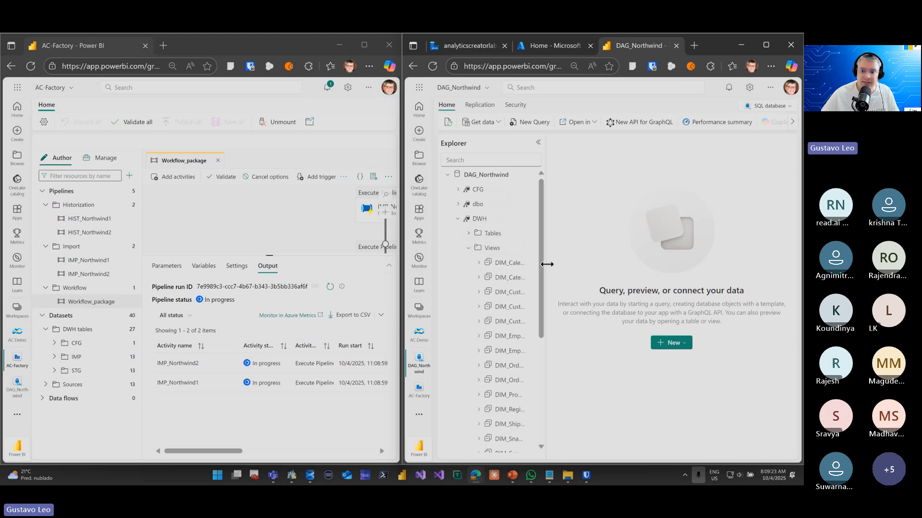
left_click_drag(546, 264, 604, 264)
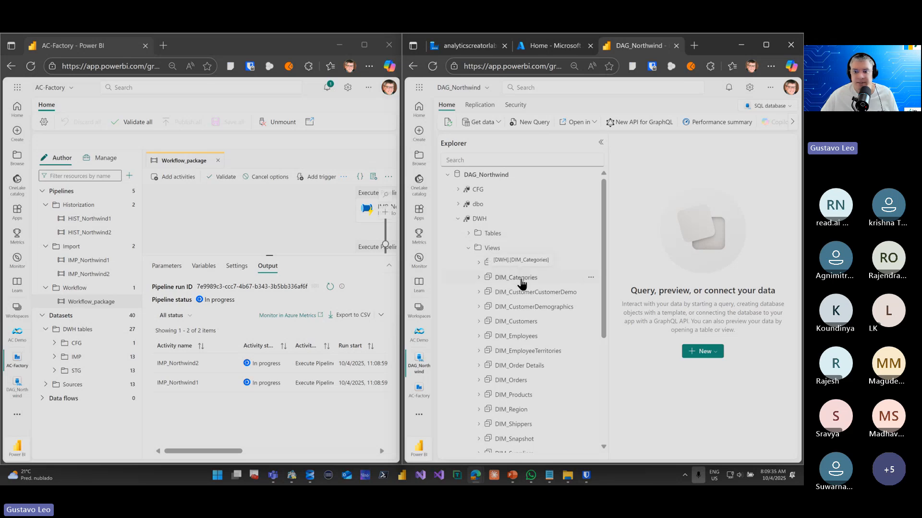
Query the top 1000 rows of the DWH.DIM_Categories view, rerun the query during the pipeline run, and maximize the window
left_click(590, 279)
left_click(606, 295)
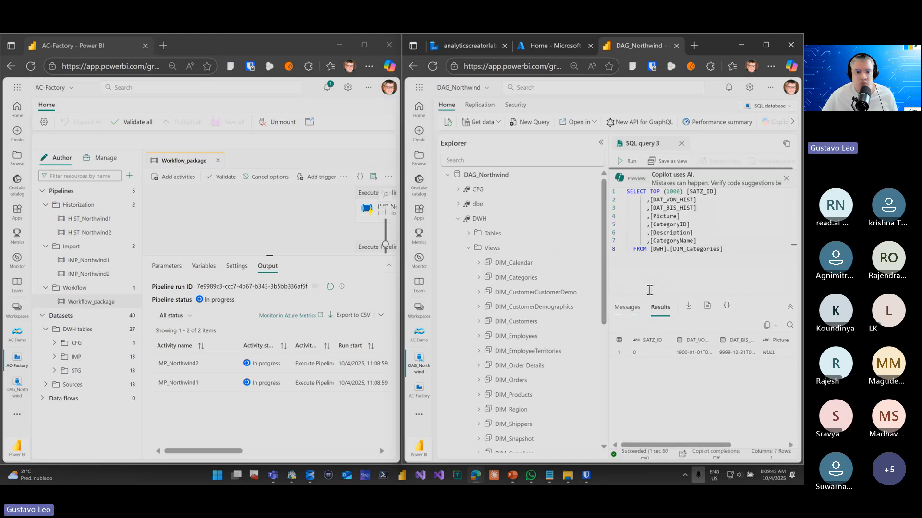
left_click_drag(518, 336, 530, 319)
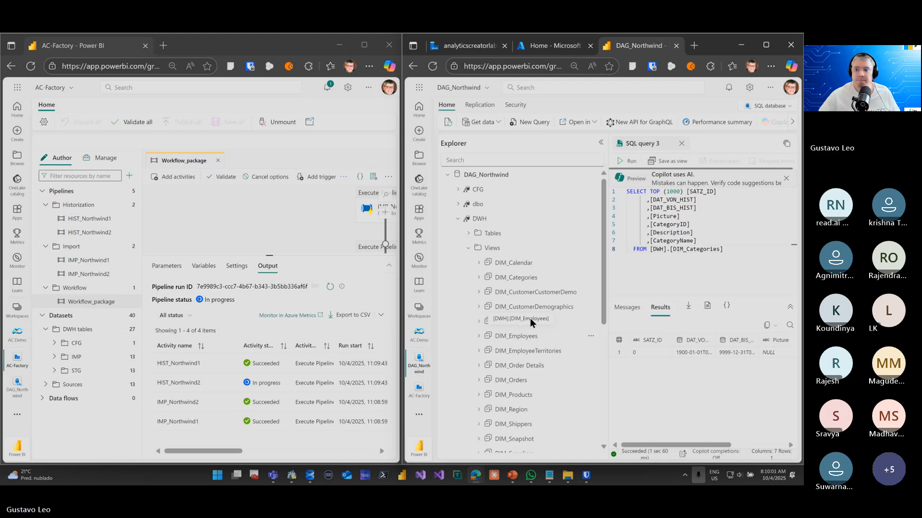
left_click_drag(530, 318, 509, 246)
left_click(624, 161)
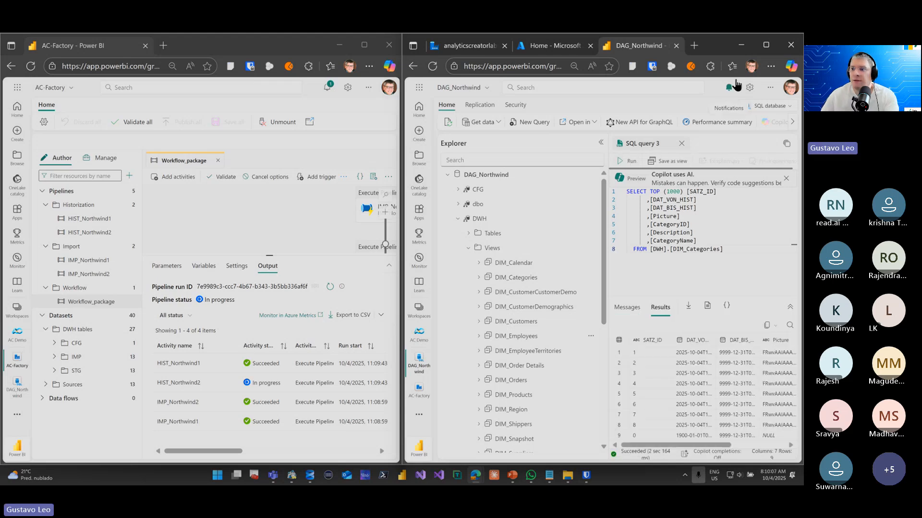
left_click(764, 48)
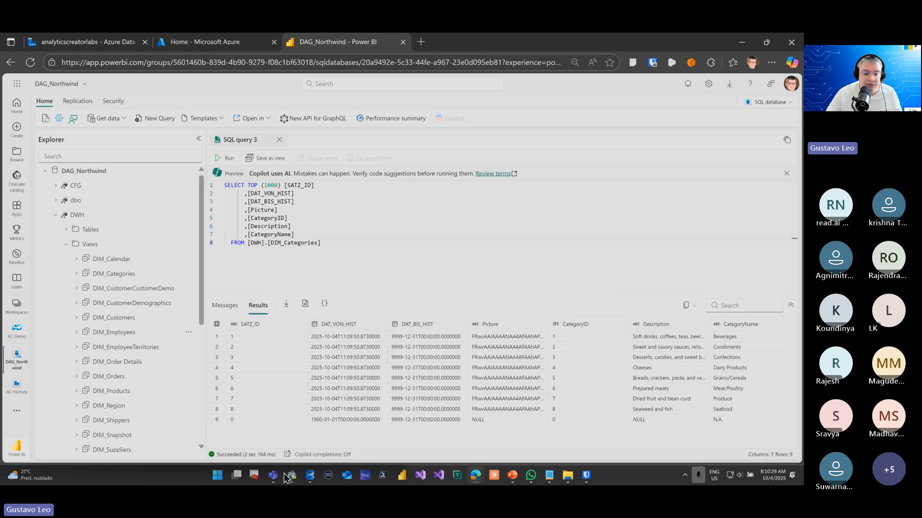
In SQL Server Management Studio, query the top 1000 rows of repo_DAG_Northwind's CFG.PACKAGES table, examine the package names, and return to the browser
mouse_move(311, 479)
left_click(304, 422)
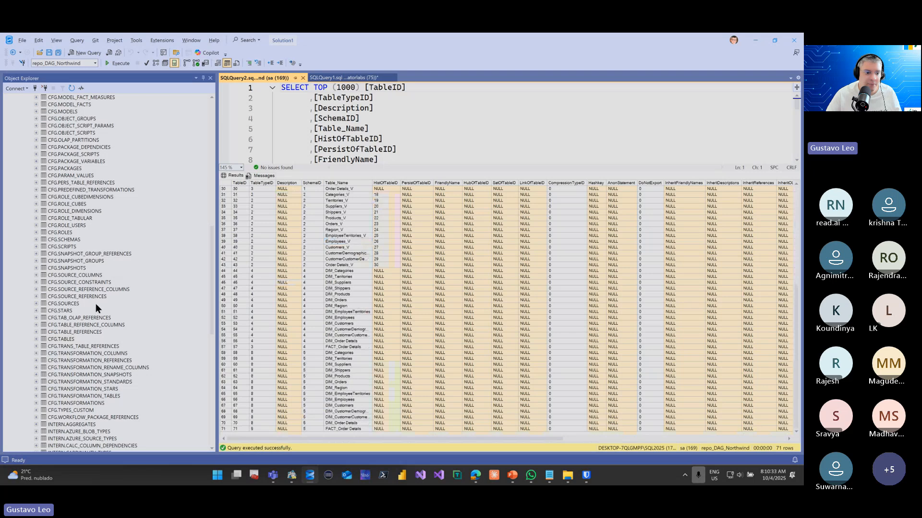
scroll(94, 306, "down", 14)
scroll(96, 307, "up", 20)
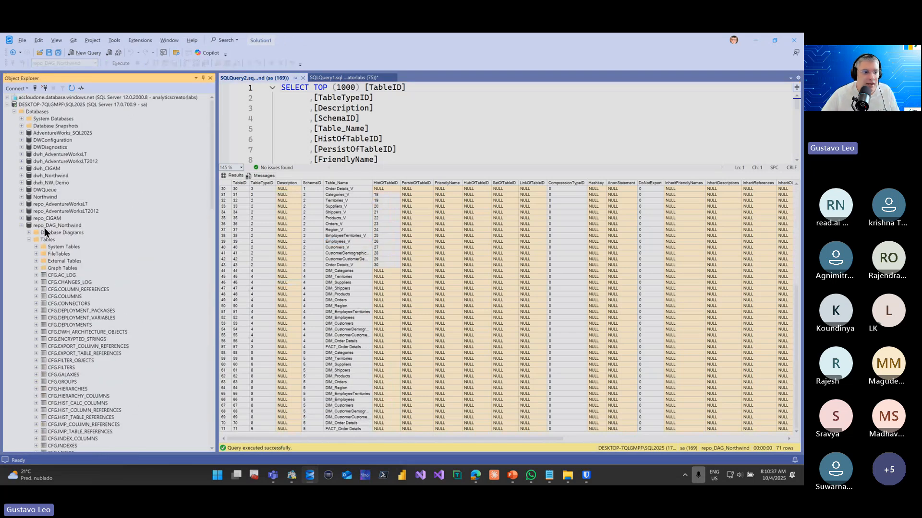
scroll(68, 318, "down", 9)
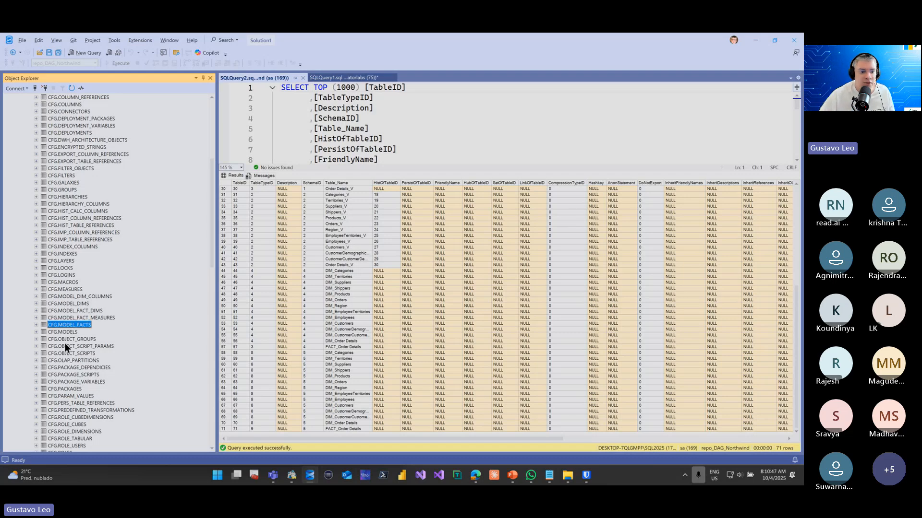
left_click(65, 345)
left_click(53, 302)
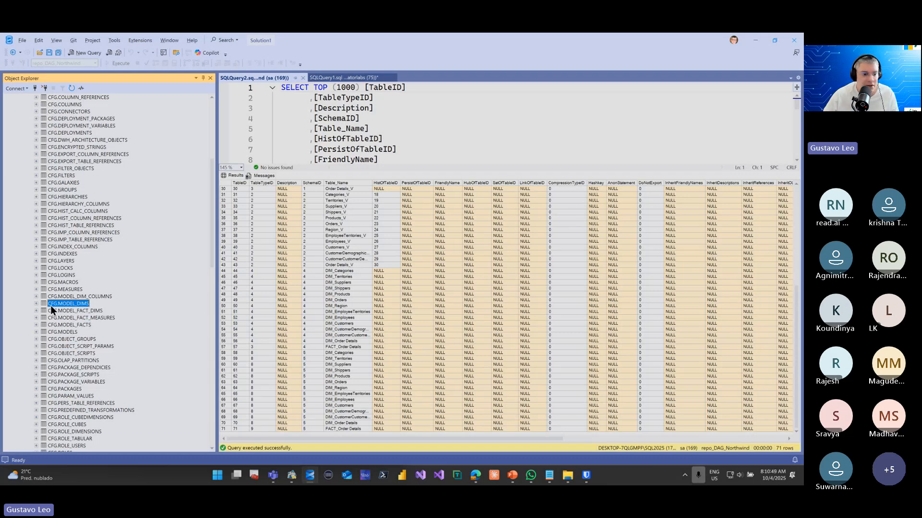
scroll(53, 310, "down", 4)
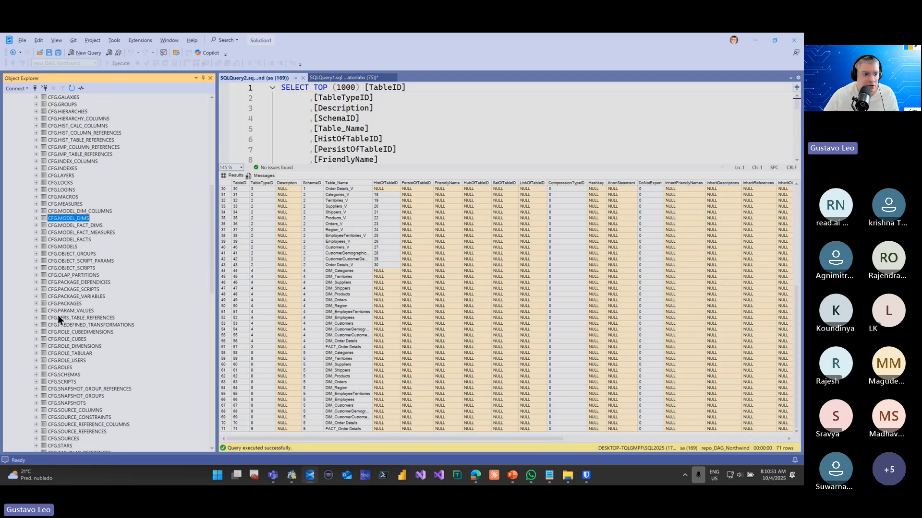
right_click(63, 303)
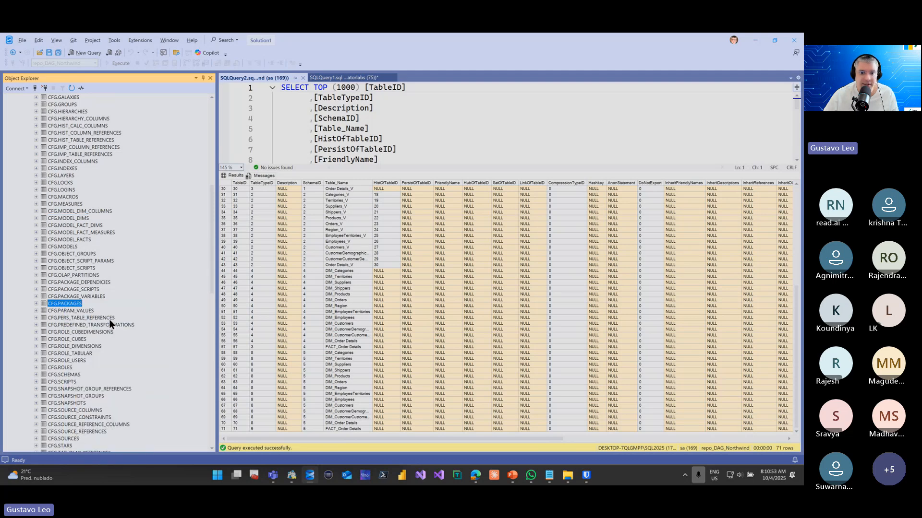
left_click(108, 320)
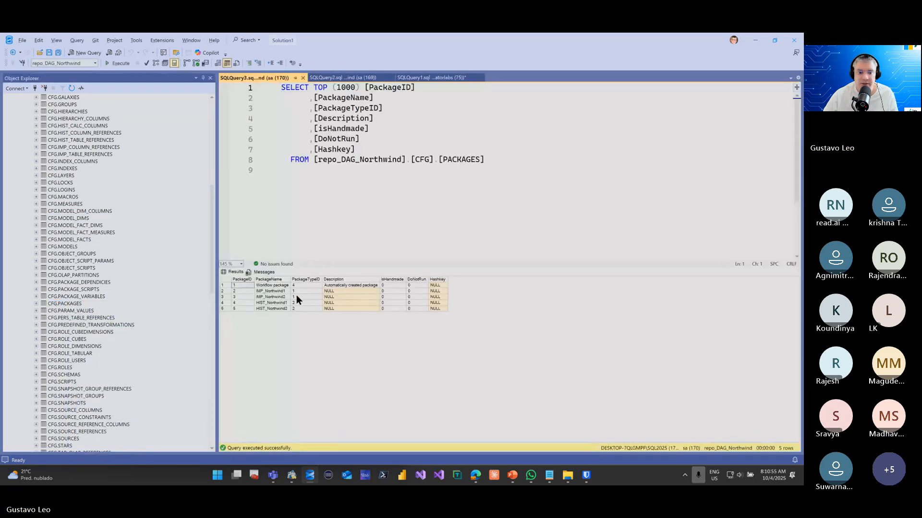
left_click(280, 296)
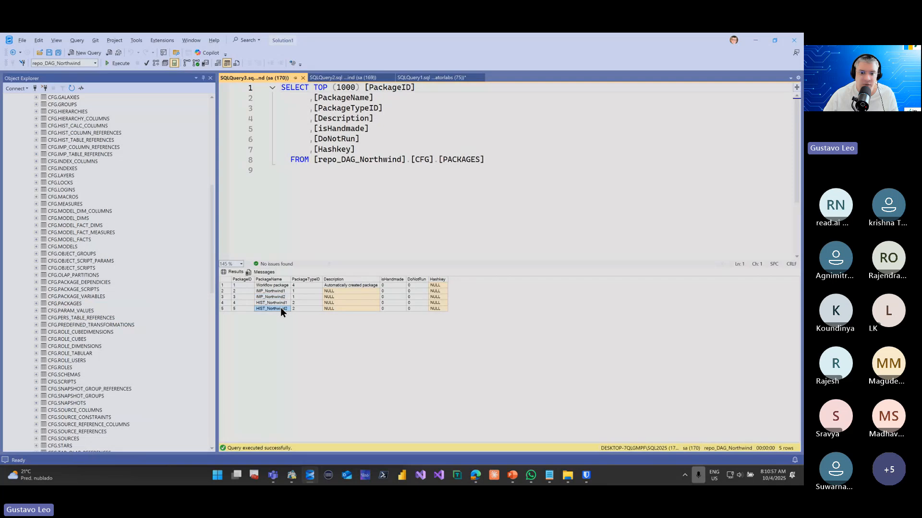
left_click(757, 37)
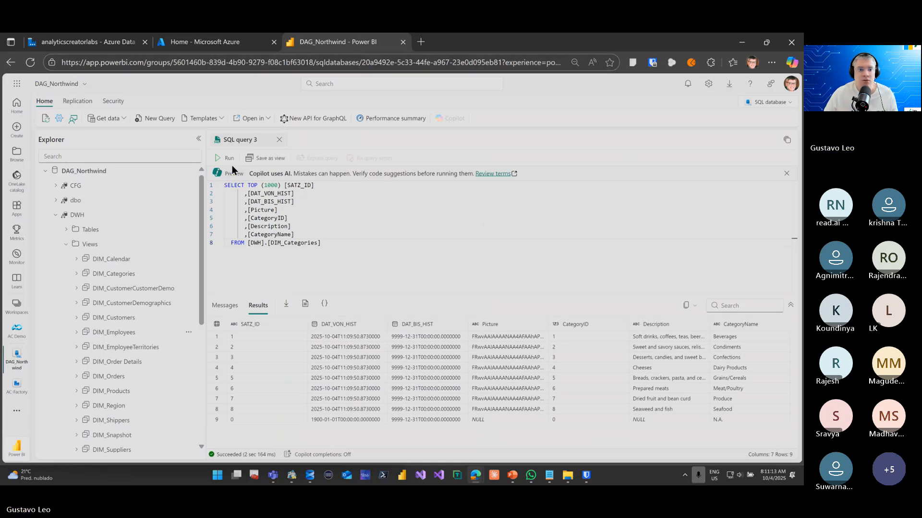
Rerun the DIM_Categories query and show the Workflow_package run in a maximized window with a taller output area
key("ctrl+Return")
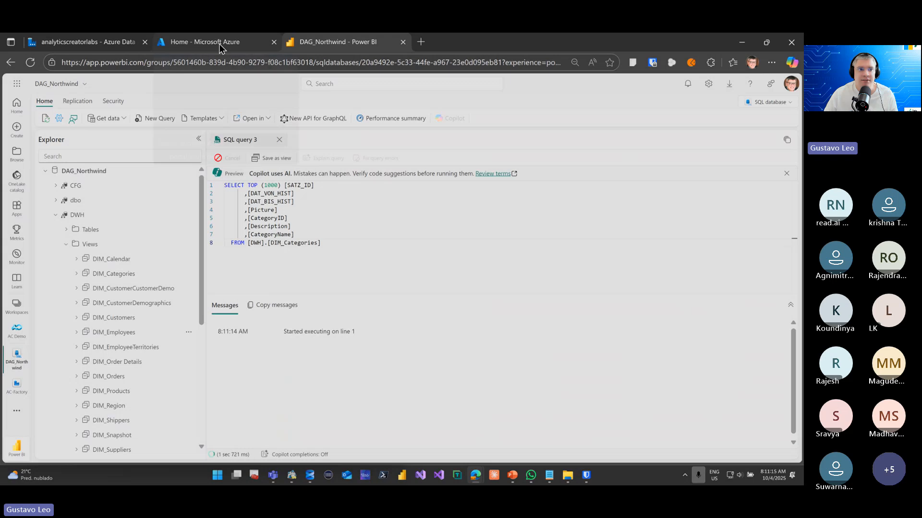
left_click(742, 44)
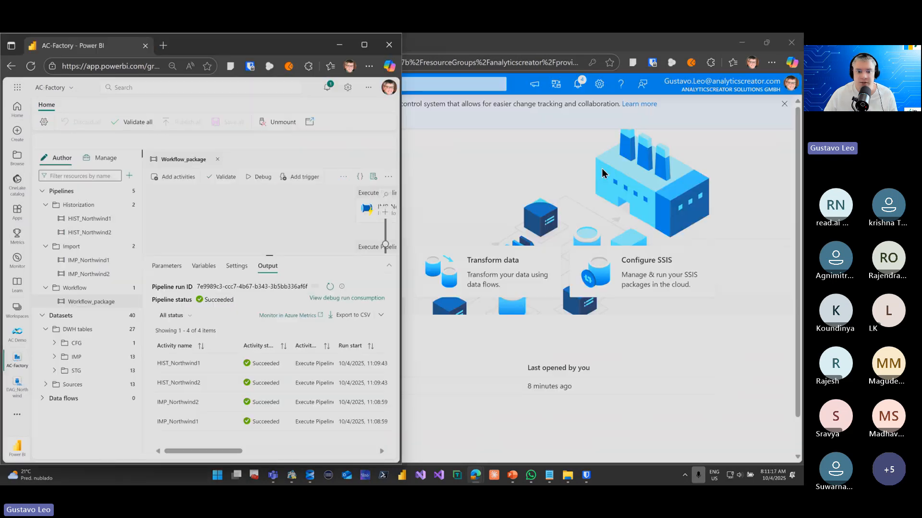
left_click(366, 42)
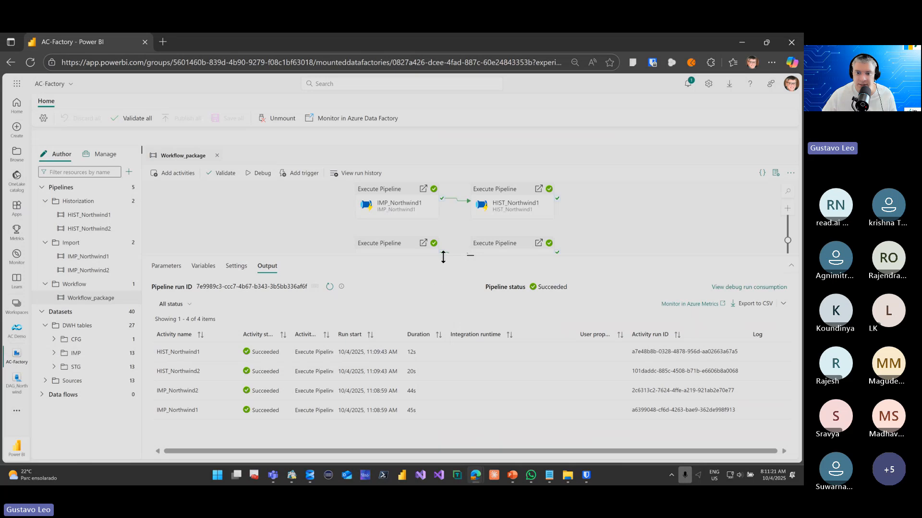
left_click_drag(443, 256, 452, 207)
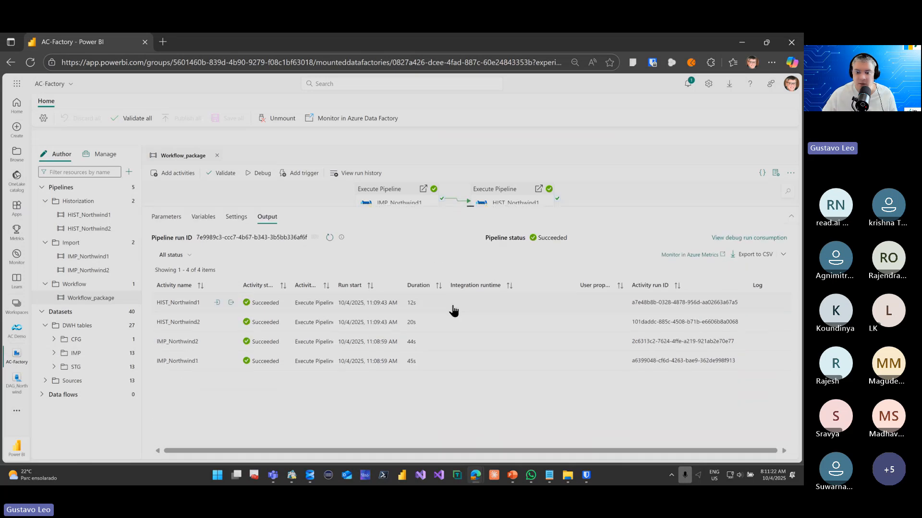
left_click(567, 474)
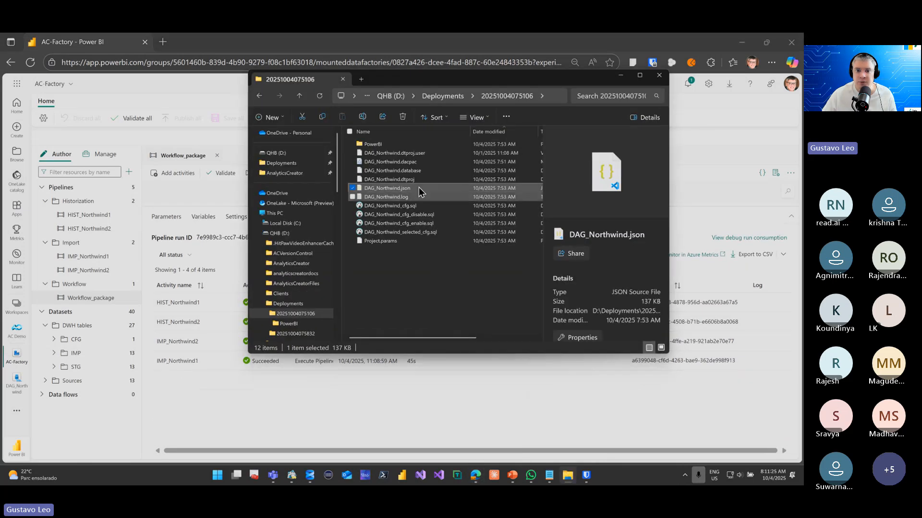
double_click(401, 145)
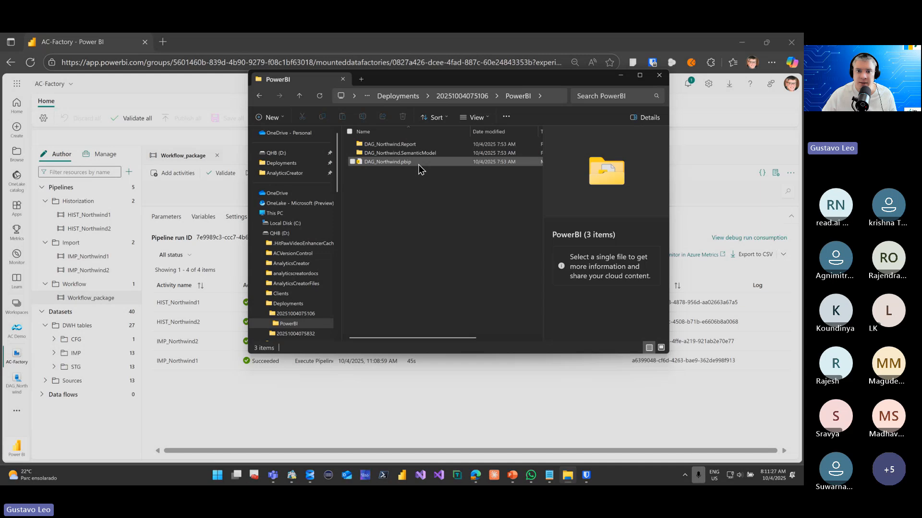
double_click(418, 164)
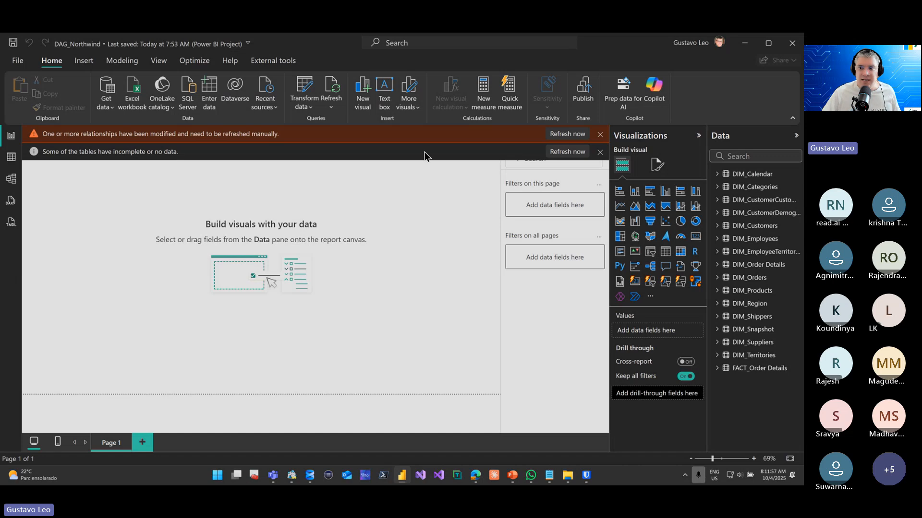
Refresh the modified relationships and the incomplete tables, approving every native database query until the Northwind data loads
left_click(579, 136)
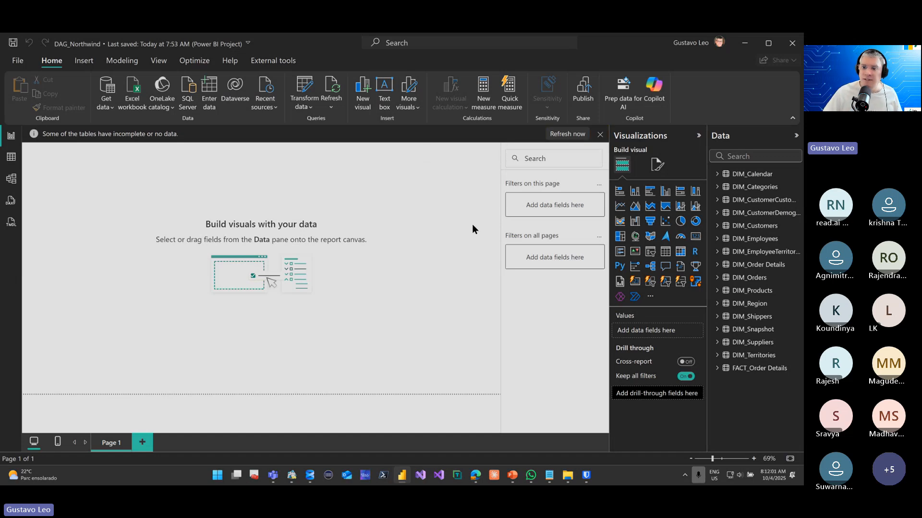
left_click(565, 139)
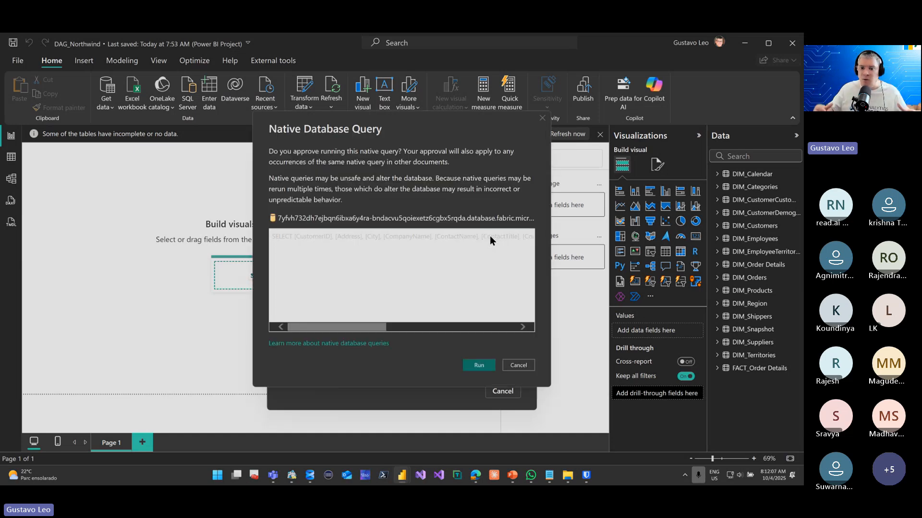
left_click(485, 366)
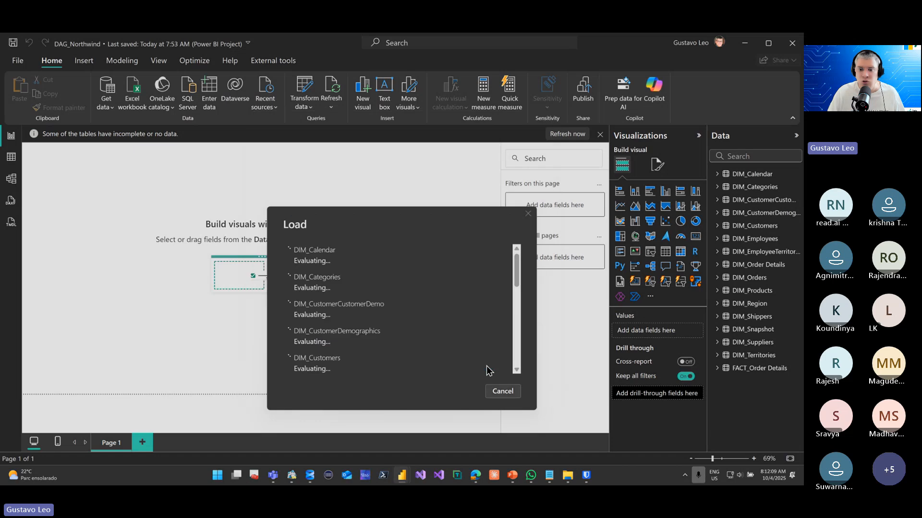
left_click(478, 366)
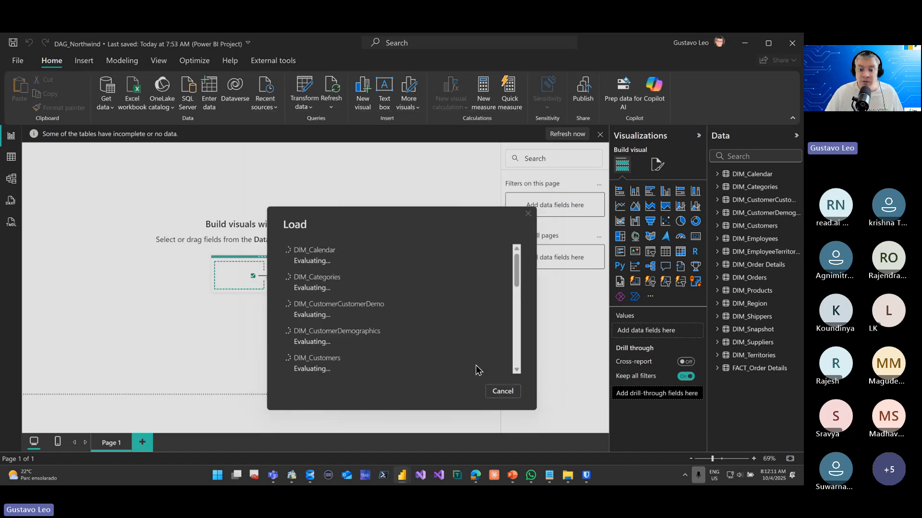
left_click(478, 367)
left_click(478, 367)
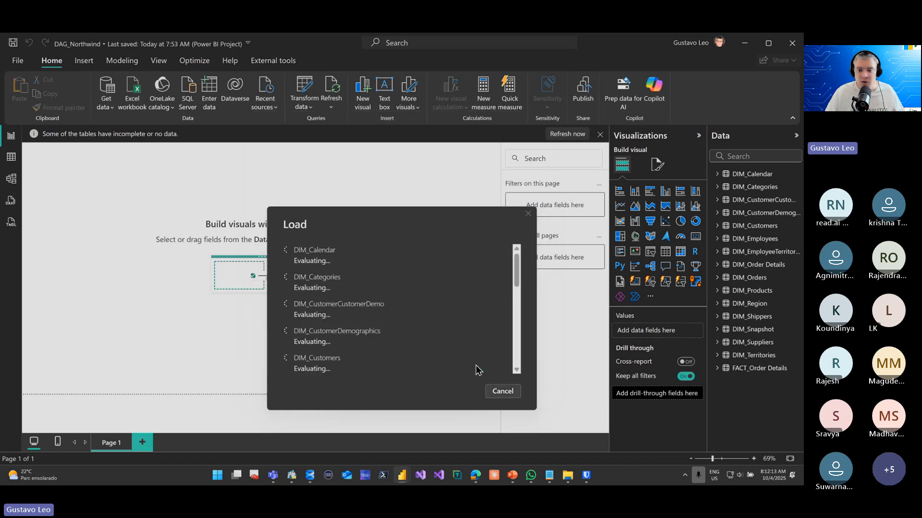
left_click(478, 366)
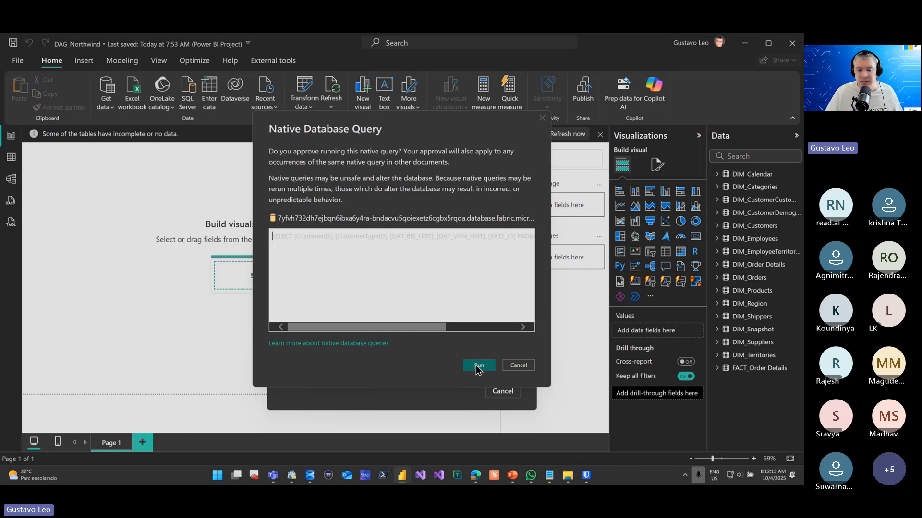
left_click(477, 366)
left_click(478, 366)
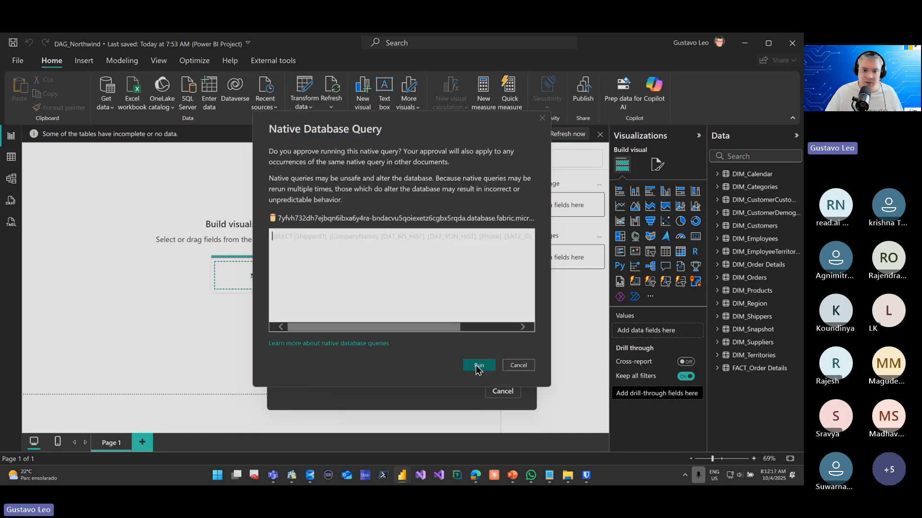
left_click(477, 366)
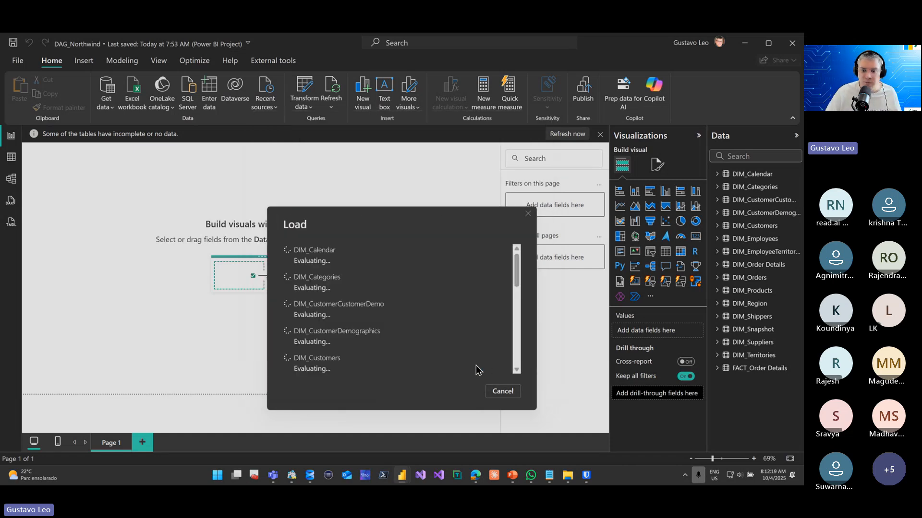
left_click(477, 367)
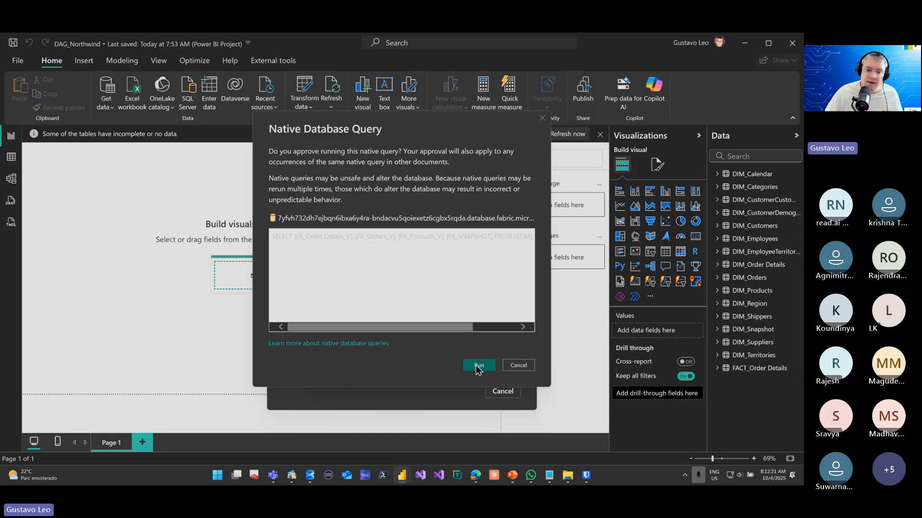
left_click(477, 367)
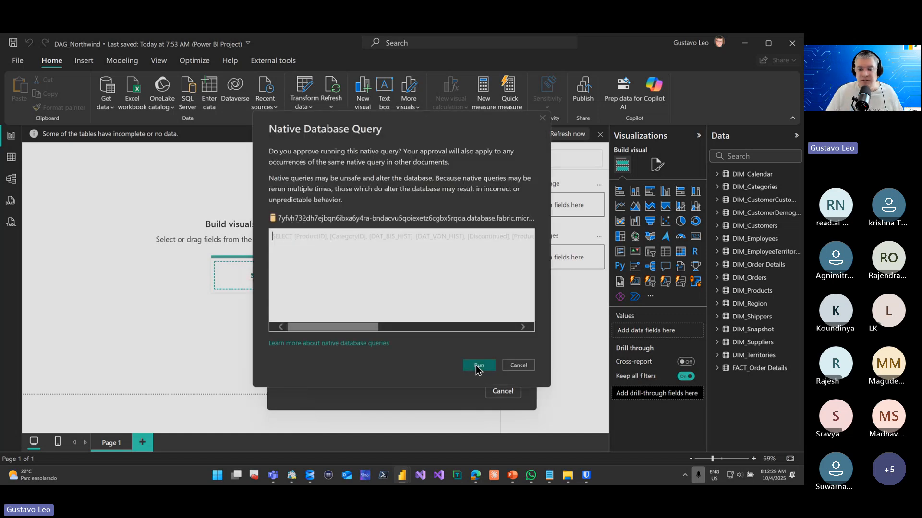
left_click(478, 366)
left_click(478, 367)
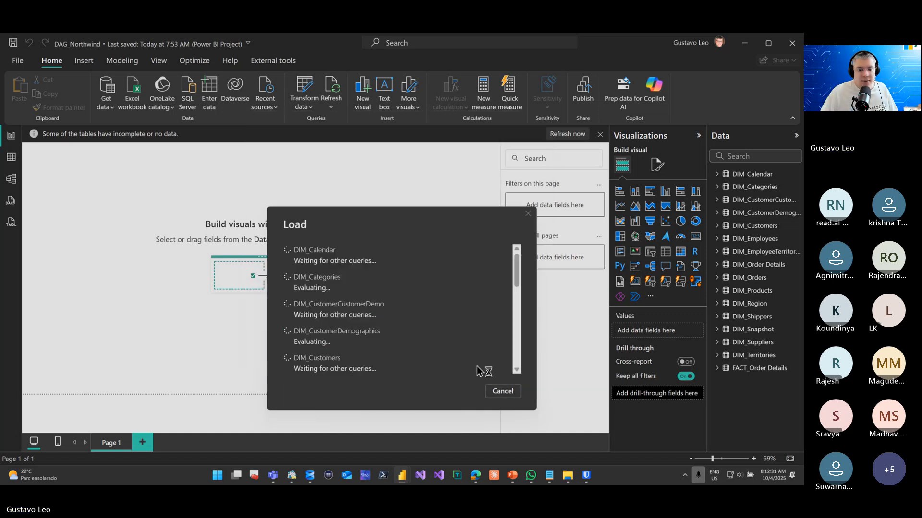
left_click(478, 367)
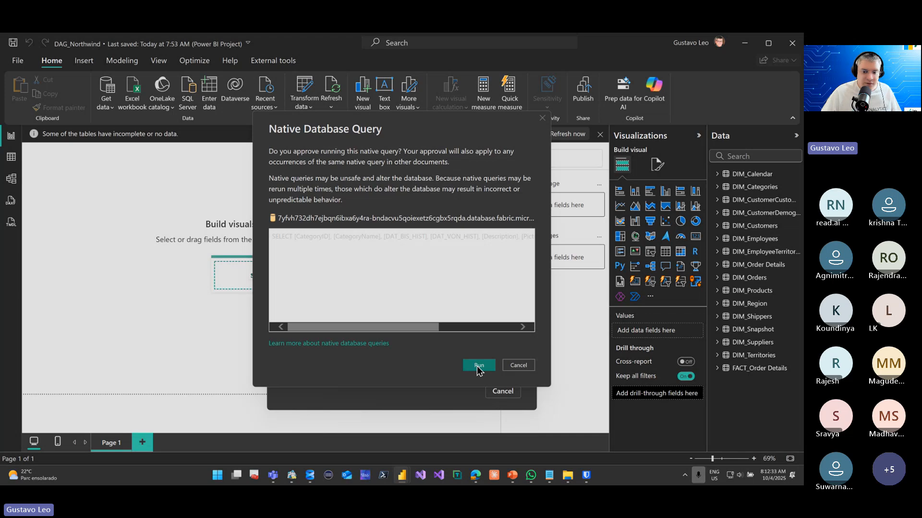
left_click(478, 366)
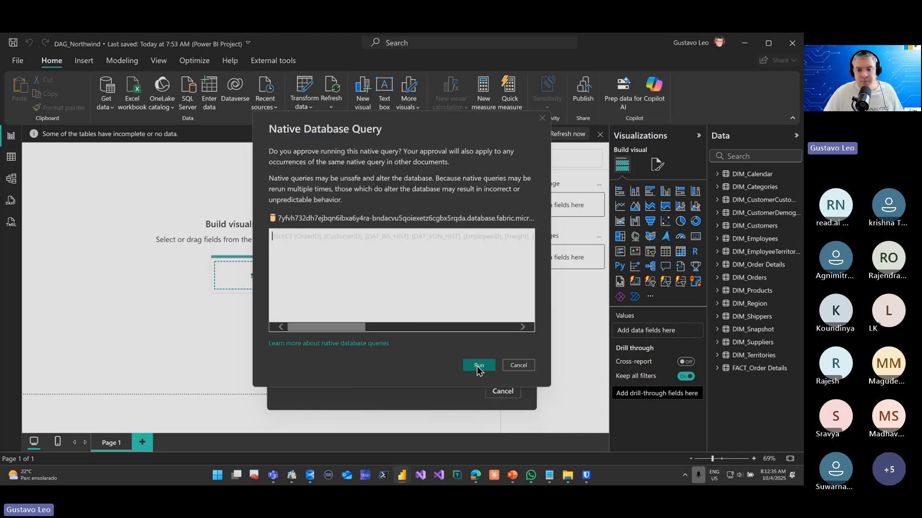
left_click(478, 367)
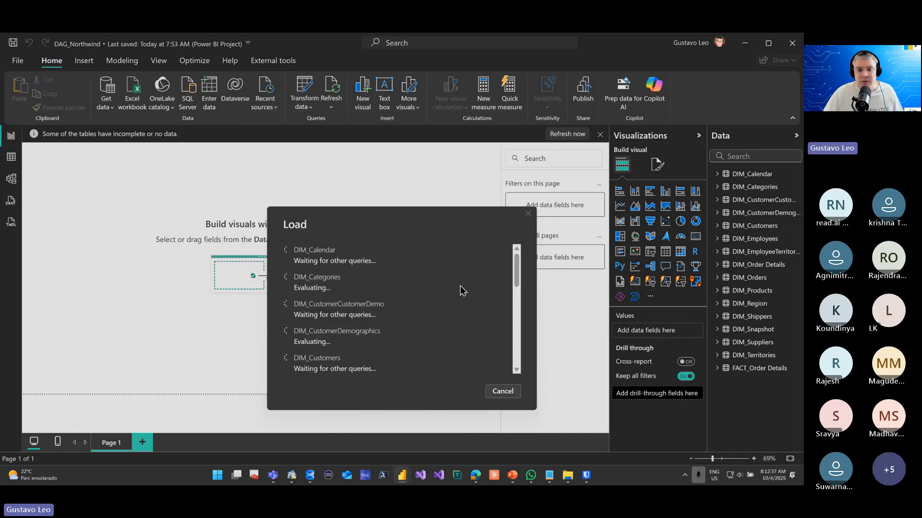
left_click_drag(416, 234, 386, 176)
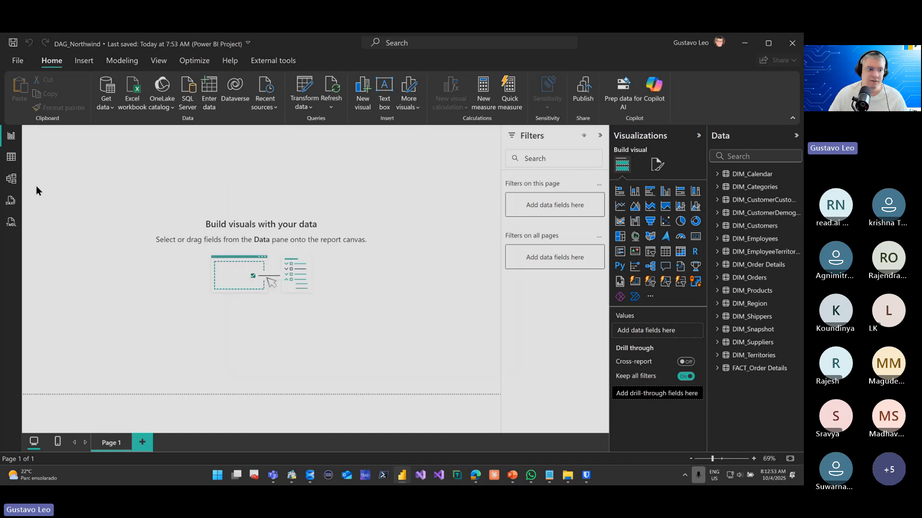
Show the semantic model's relationship diagram and collapse the Properties and Data panes to widen it
left_click(11, 179)
scroll(307, 247, "down", 3)
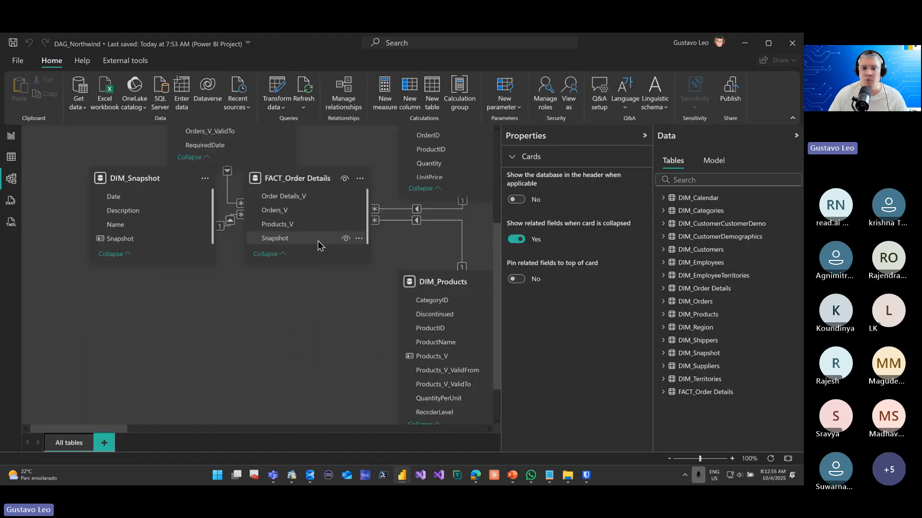
left_click(644, 136)
left_click(718, 139)
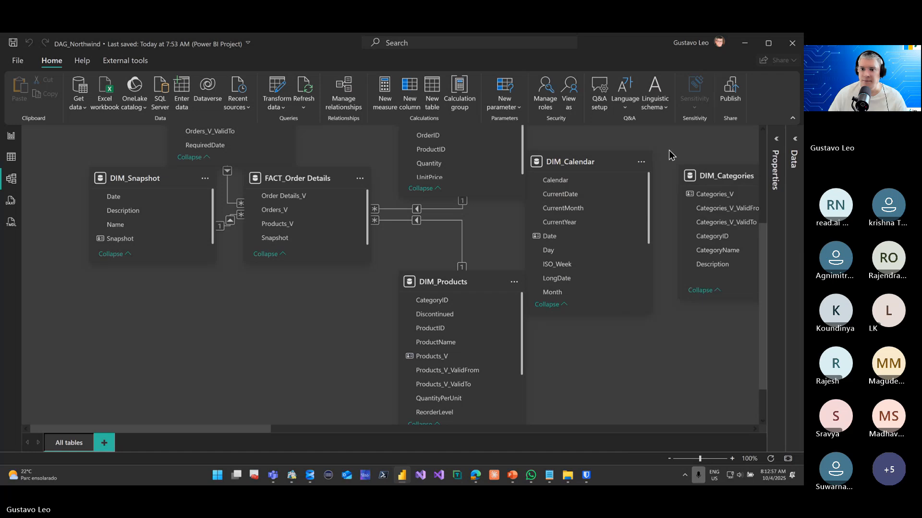
Rearrange the DIM_Orders, DIM_Snapshot, DIM_Order Details, DIM_Products and DIM_Calendar tables around FACT_Order Details in the diagram
scroll(483, 261, "up", 3)
left_click_drag(260, 203, 237, 203)
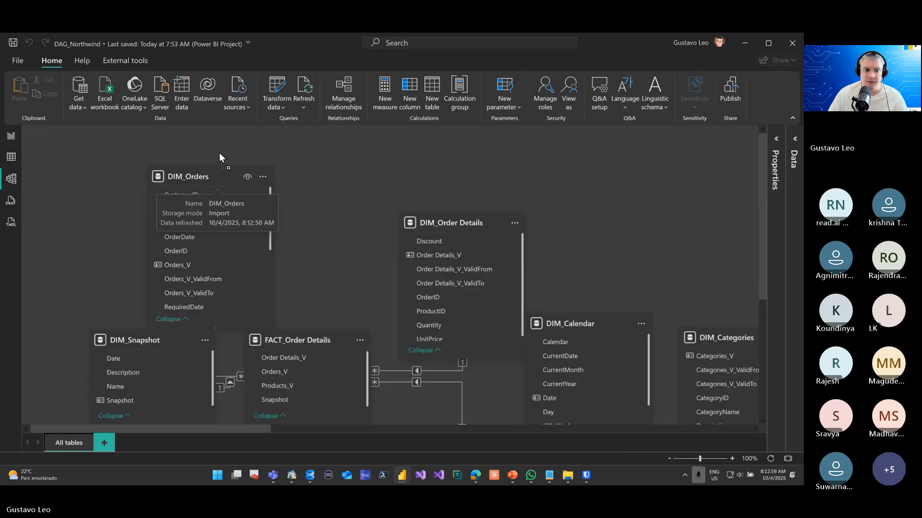
left_click_drag(168, 341, 147, 386)
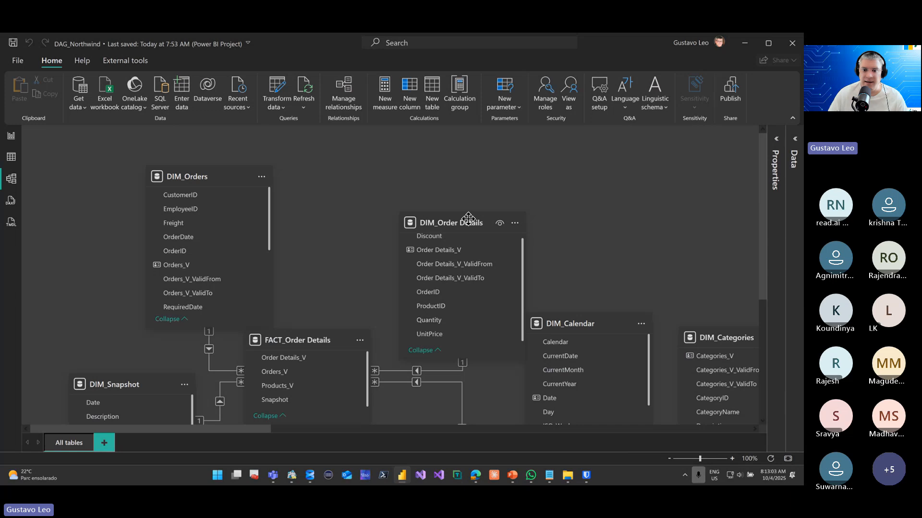
left_click_drag(467, 217, 474, 171)
scroll(438, 313, "down", 1)
scroll(438, 317, "down", 5)
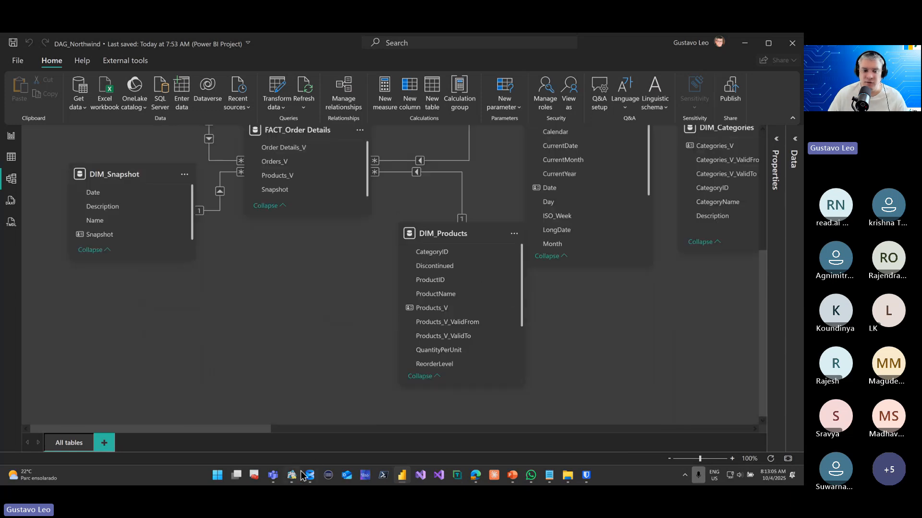
mouse_move(300, 469)
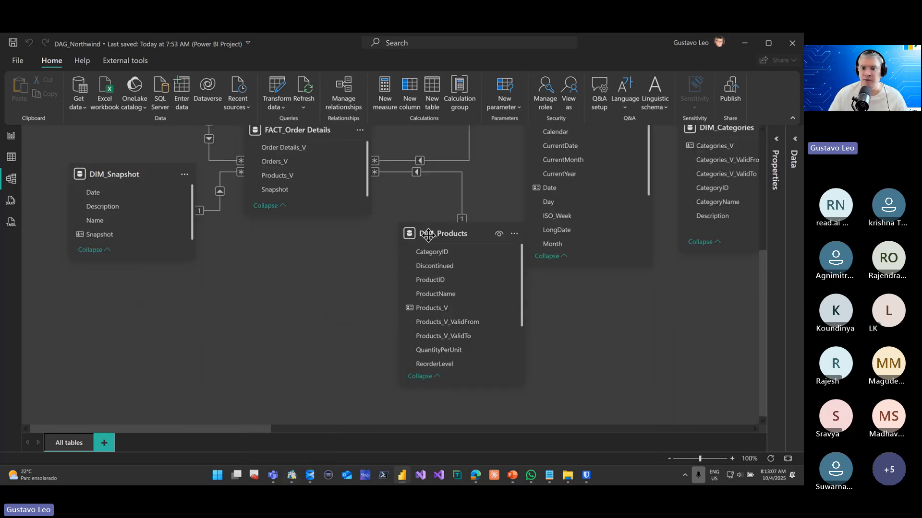
left_click_drag(462, 232, 361, 262)
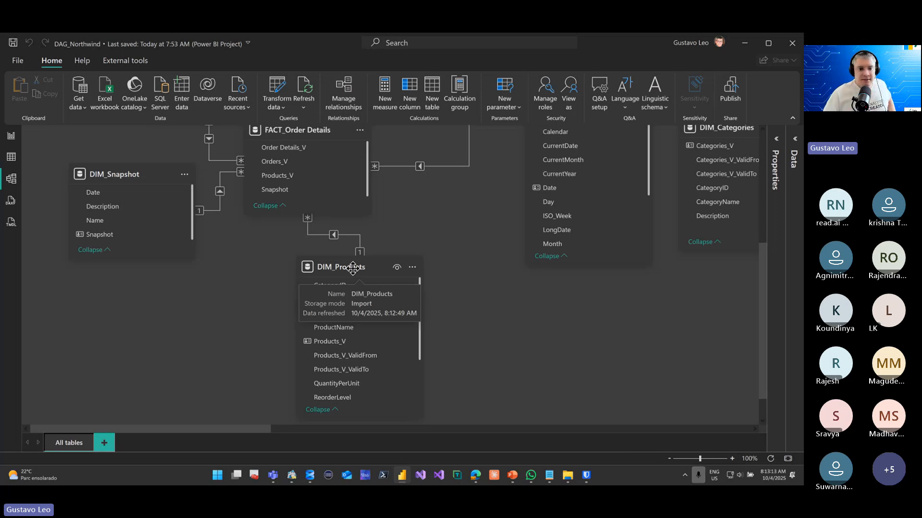
scroll(433, 235, "up", 3)
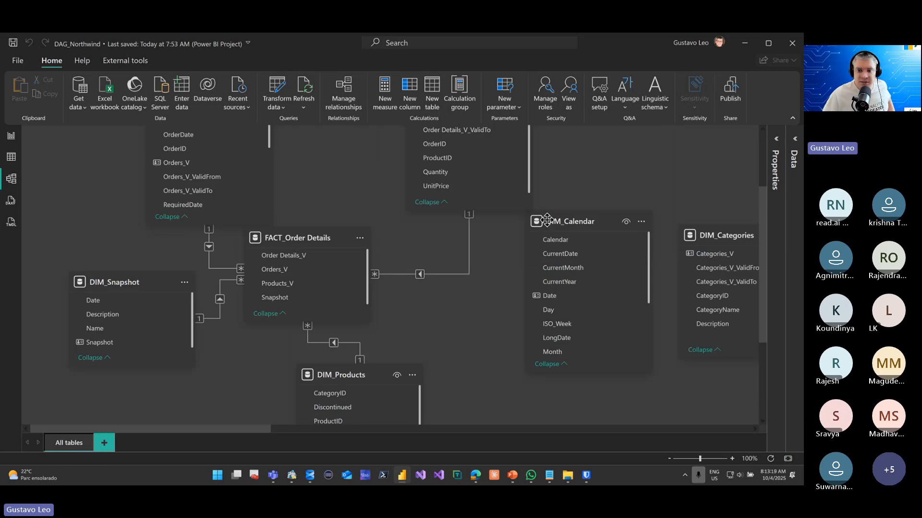
left_click_drag(547, 222, 503, 250)
scroll(506, 240, "up", 3)
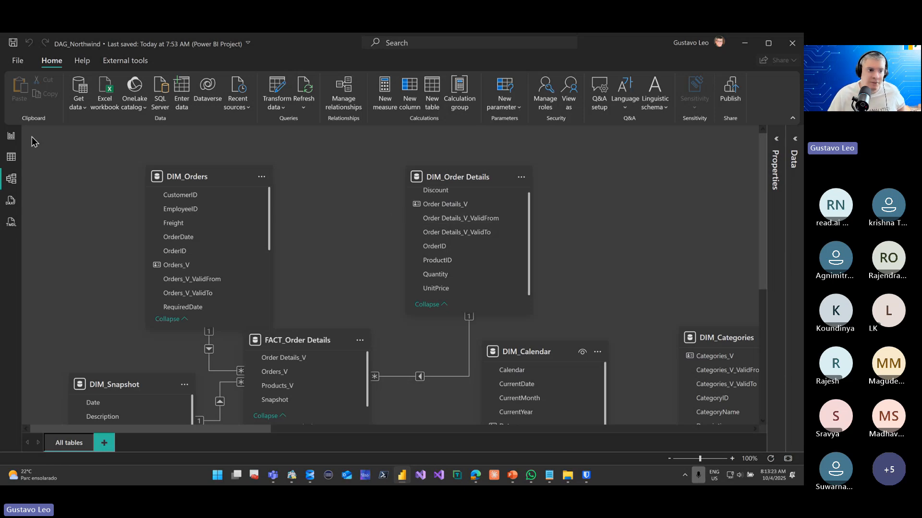
In the TMDL view, expand the semantic model's tables and script the DIM_Calendar table into Script 1
left_click(11, 222)
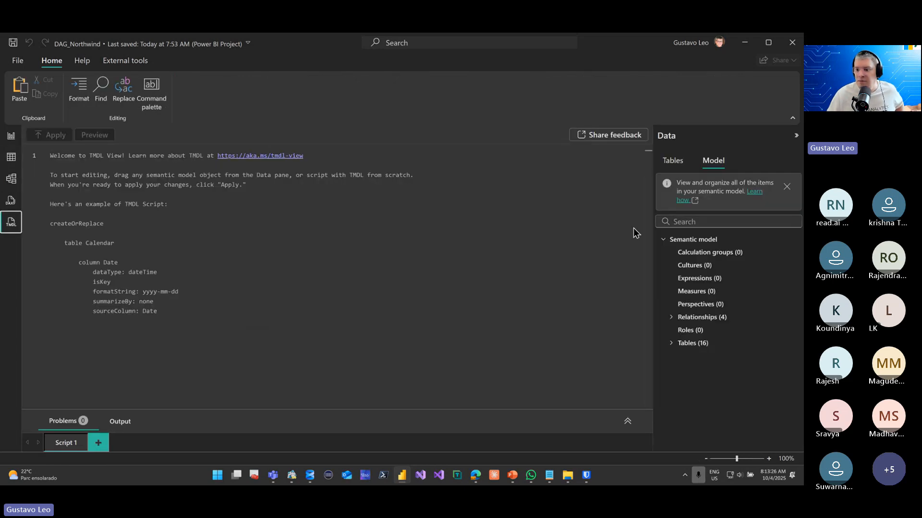
left_click(672, 343)
scroll(748, 307, "down", 2)
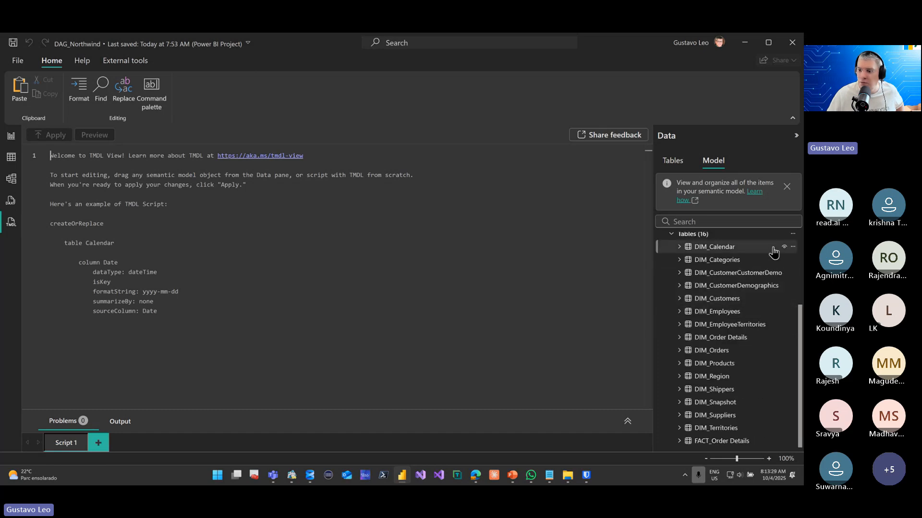
left_click(791, 247)
mouse_move(782, 253)
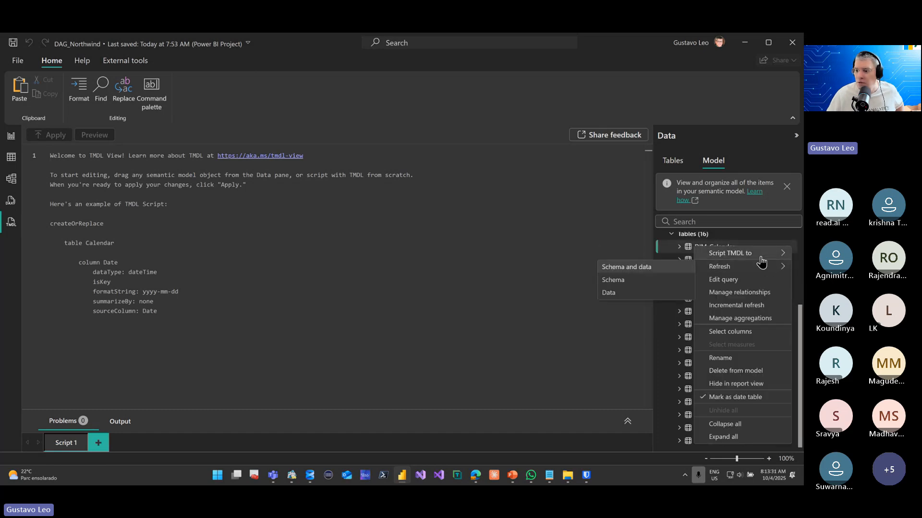
left_click(632, 253)
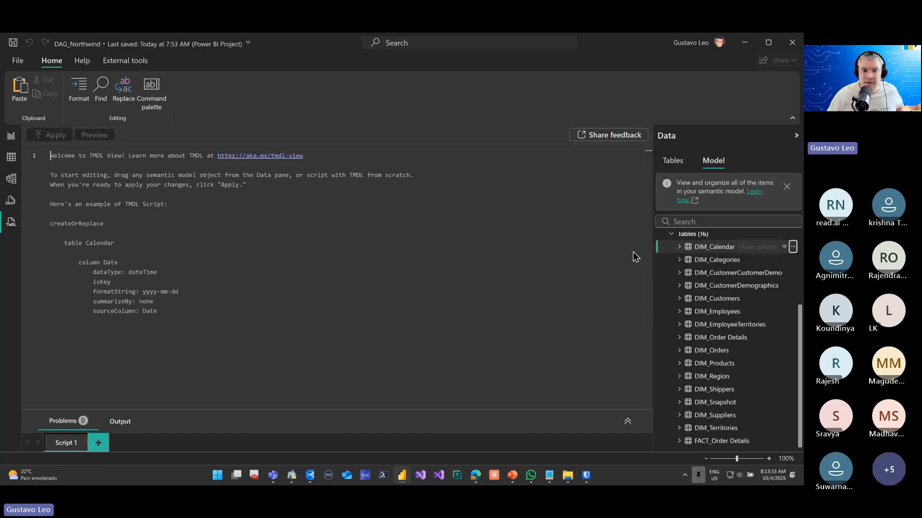
left_click(322, 231)
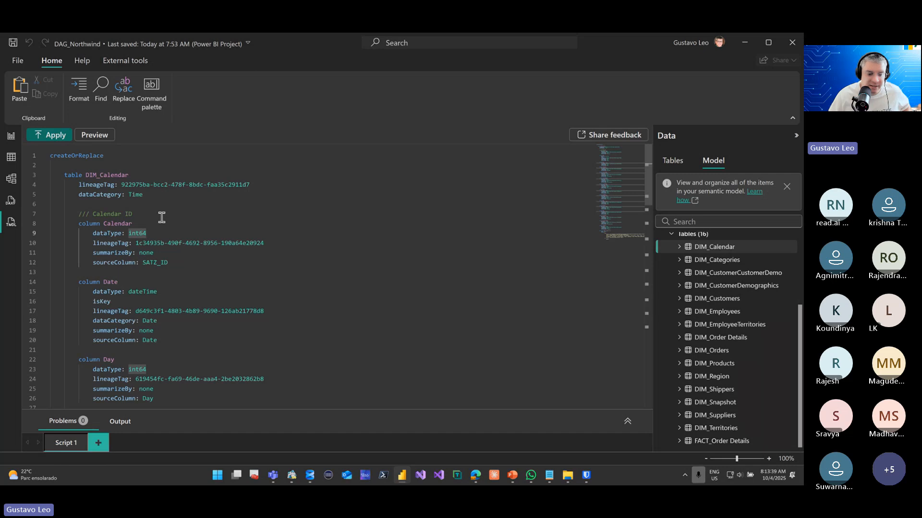
Examine the DIM_Calendar script's column definitions and its partition source, highlighting the SQL server connection address
scroll(163, 221, "down", 9)
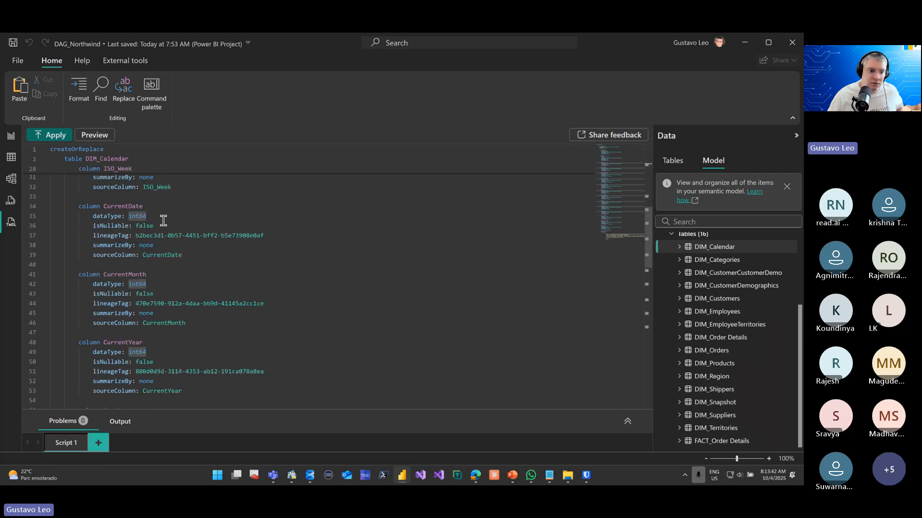
scroll(163, 220, "down", 18)
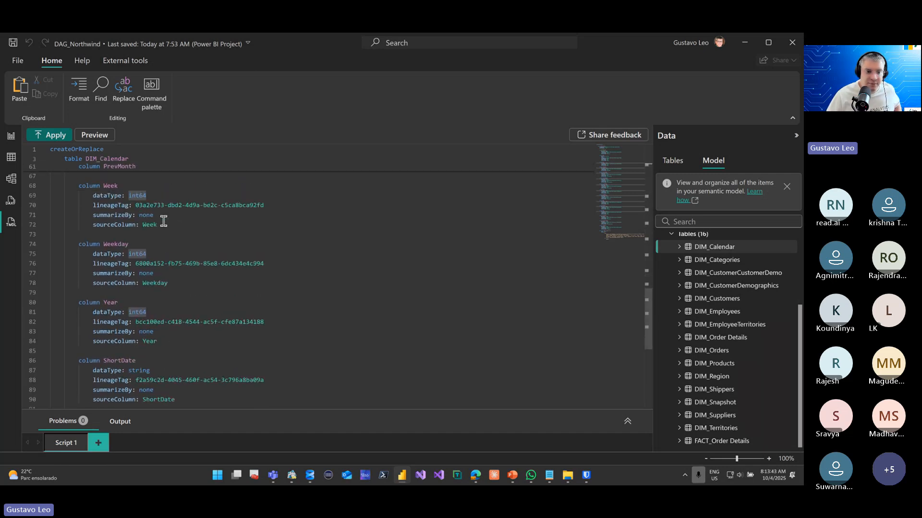
scroll(163, 220, "down", 2)
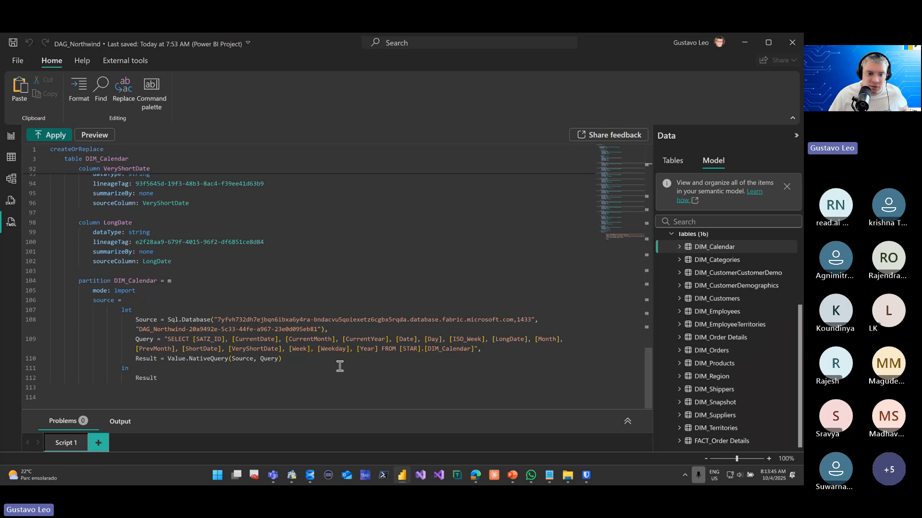
left_click_drag(346, 365, 72, 295)
left_click(223, 276)
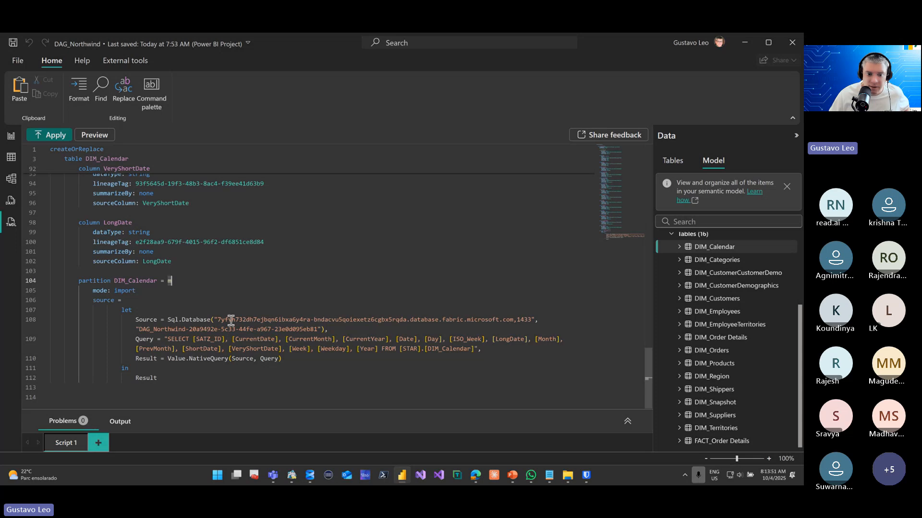
left_click_drag(228, 320, 532, 321)
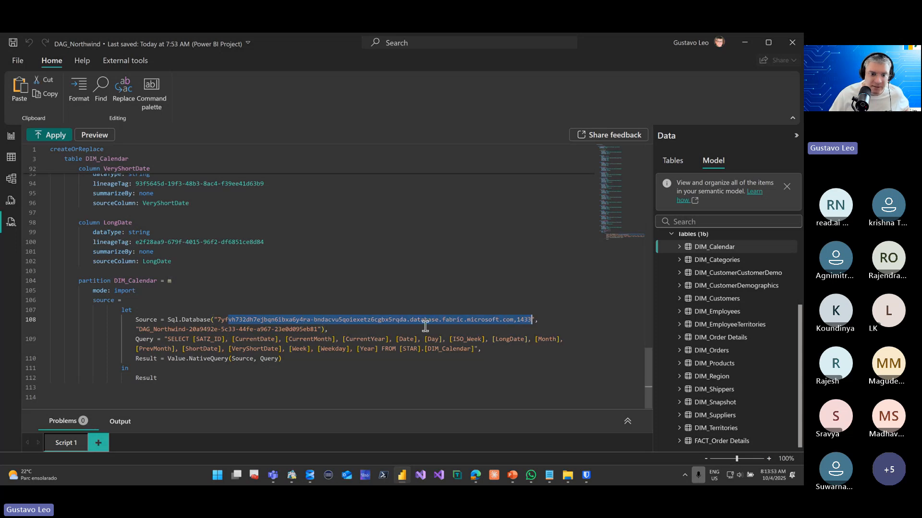
left_click(336, 329)
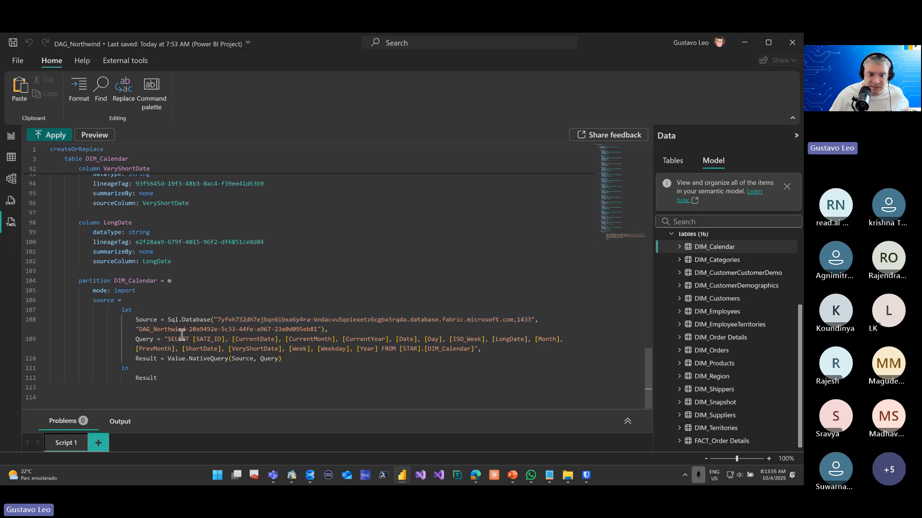
Highlight the native SELECT query in the DIM_Calendar script's partition source and return to the report view
left_click_drag(179, 338, 407, 369)
left_click(407, 370)
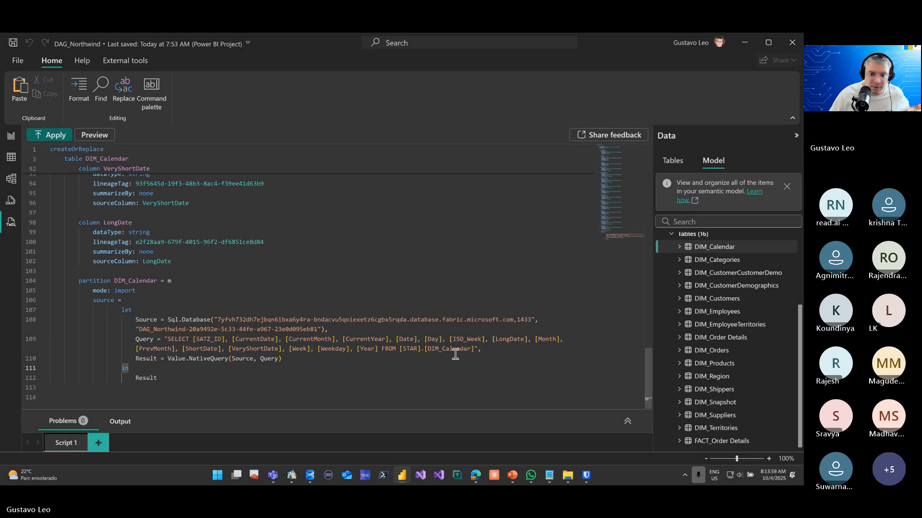
left_click_drag(476, 349, 266, 339)
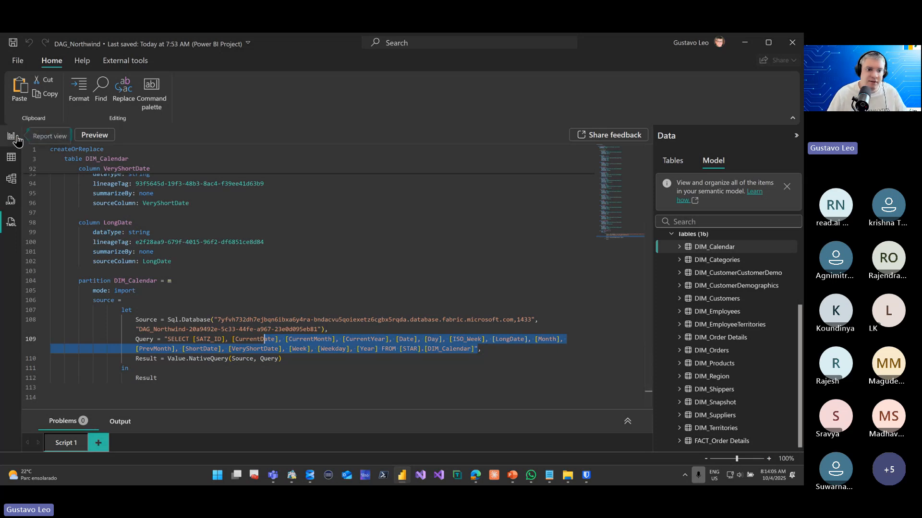
scroll(217, 242, "up", 10)
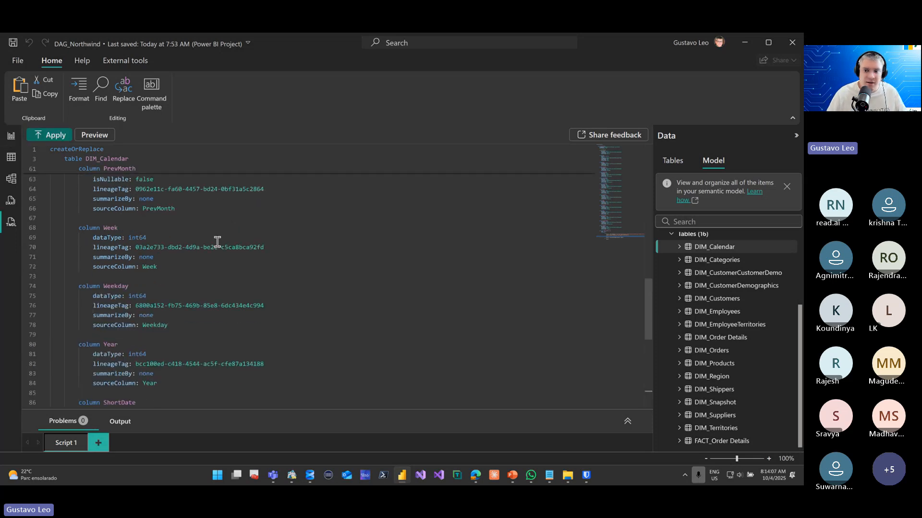
scroll(217, 242, "up", 8)
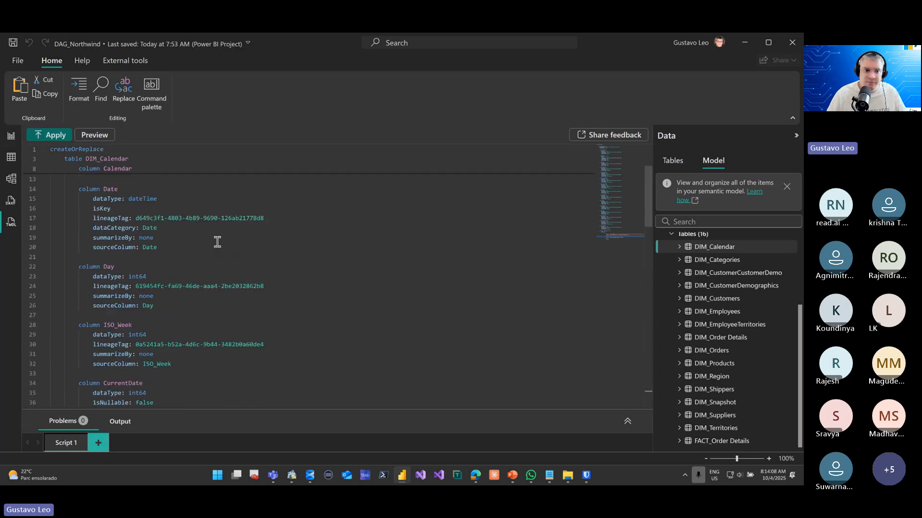
left_click(10, 137)
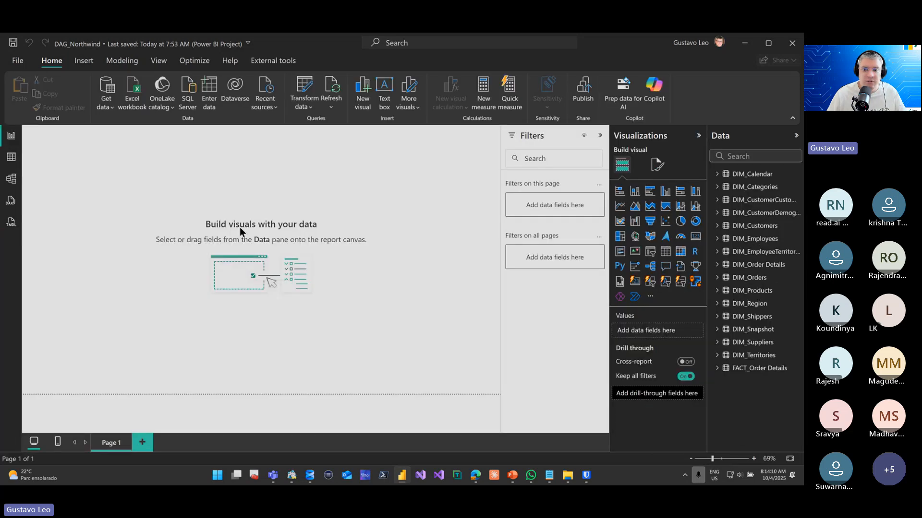
Switch to AnalyticsCreator and show the data warehouse's flow diagram across all layers
left_click(746, 43)
left_click(379, 399)
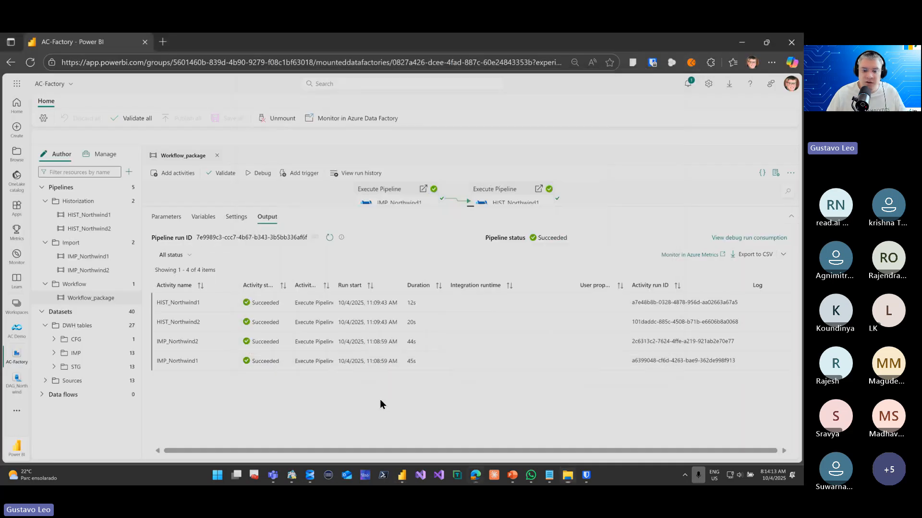
left_click(292, 475)
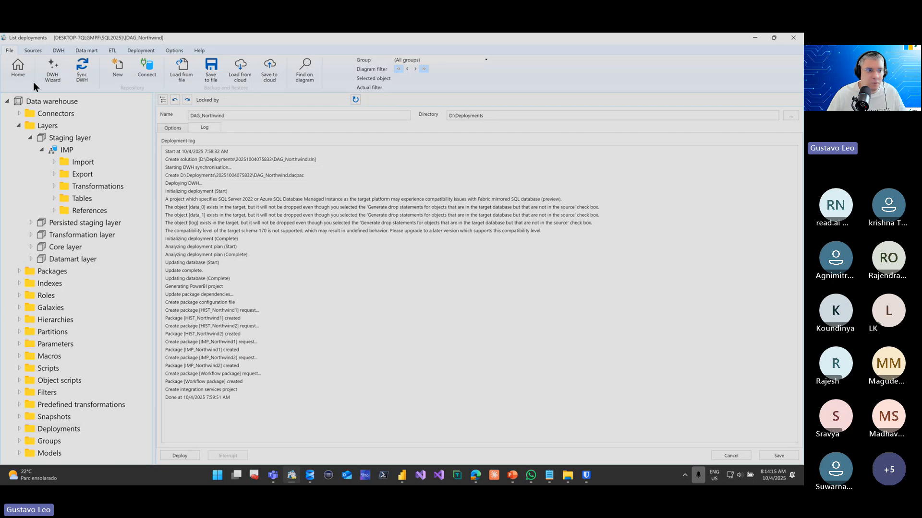
left_click(17, 73)
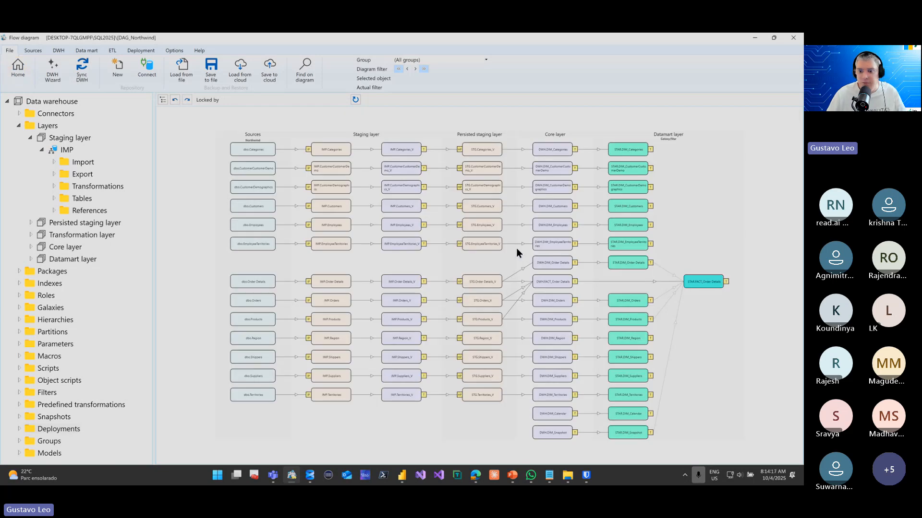
Add a column named aaa with data type text to the STG table Order Details_V and save the table
double_click(484, 283)
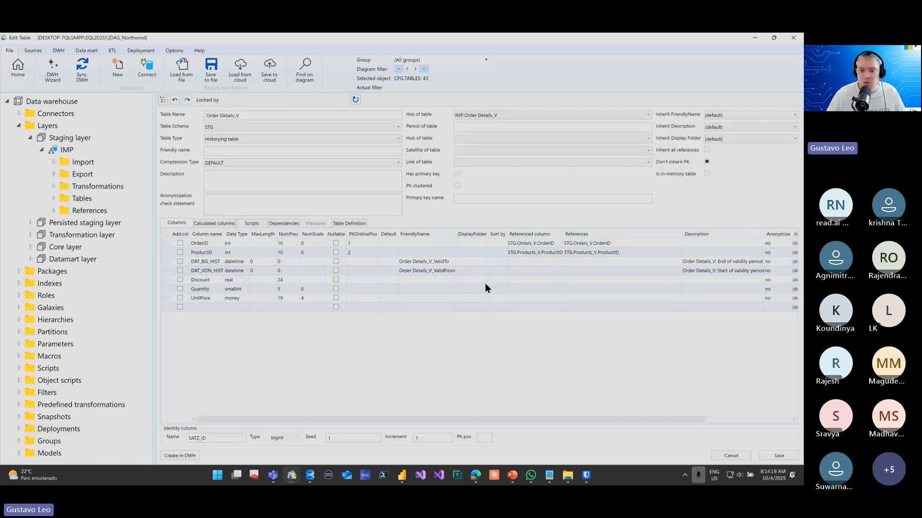
left_click(211, 304)
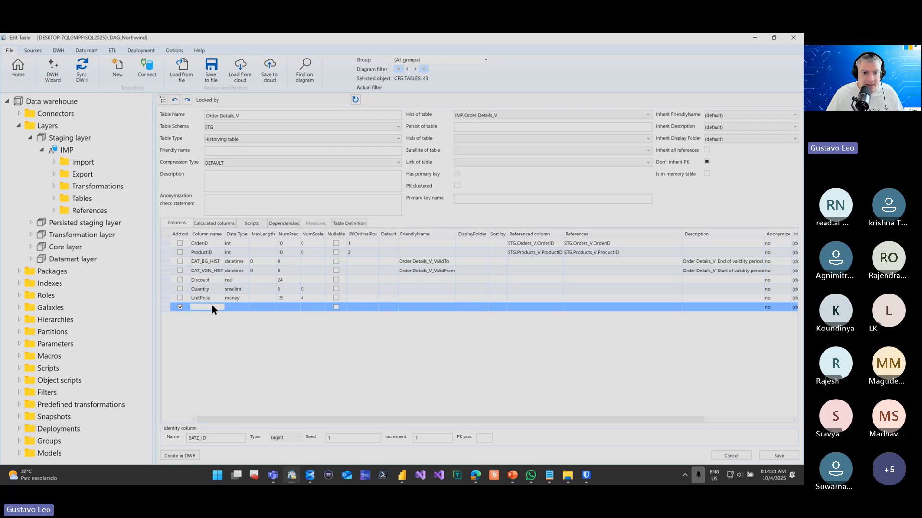
type("aaa")
left_click(247, 309)
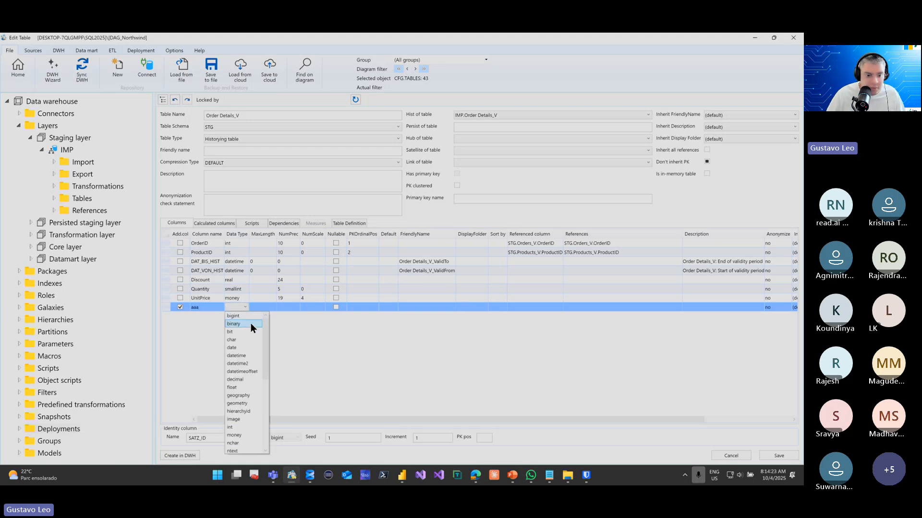
scroll(252, 387, "down", 3)
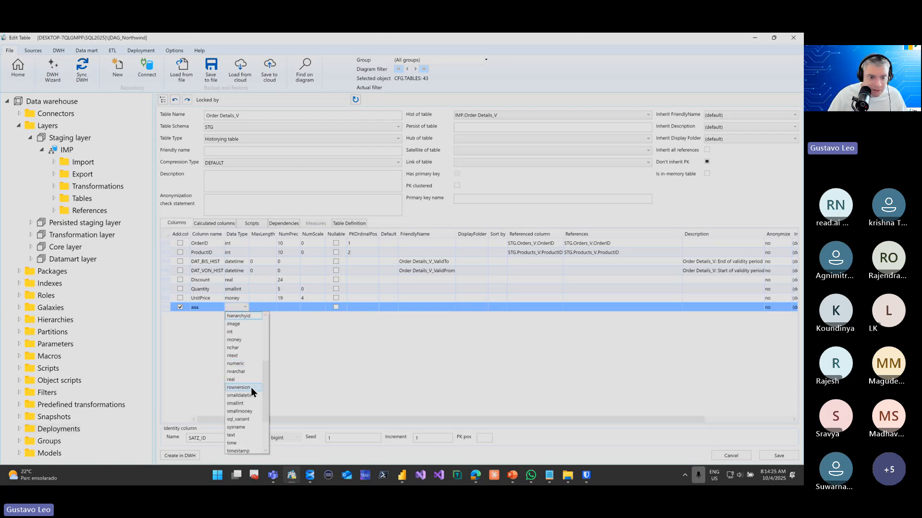
left_click(251, 436)
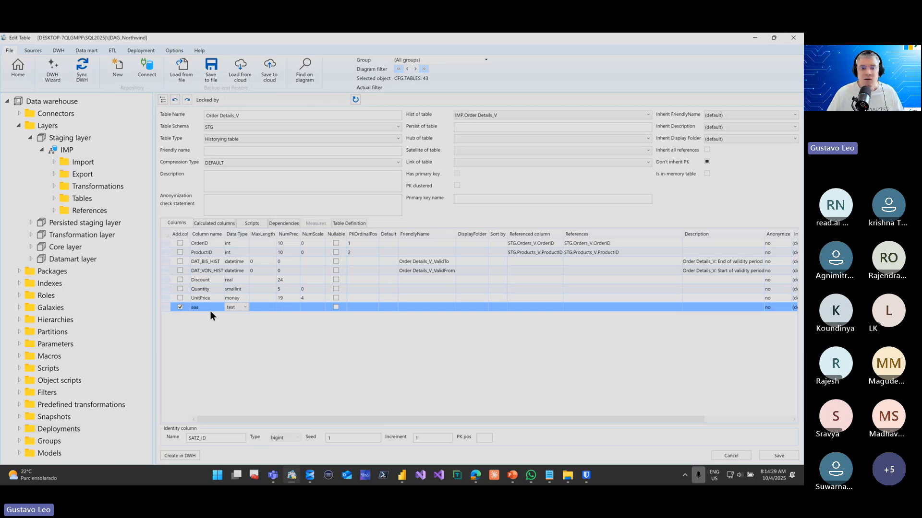
left_click(778, 455)
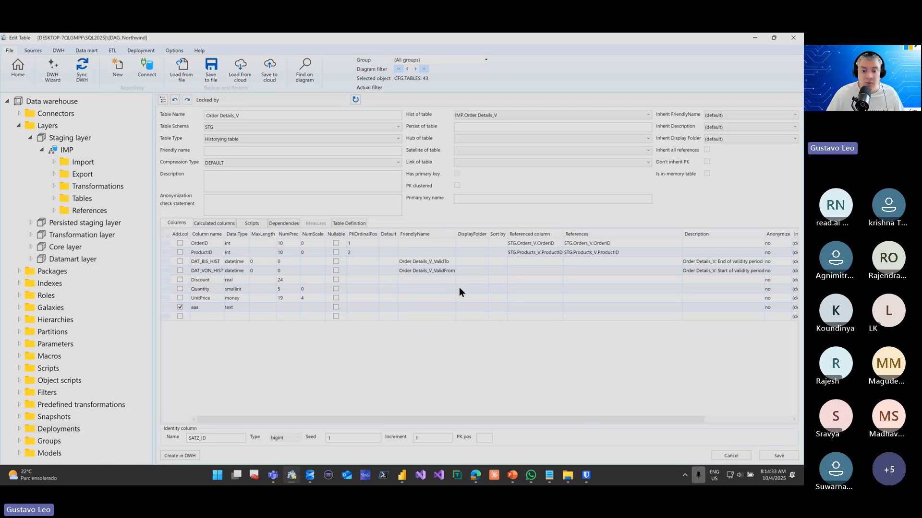
Switch back to the AC-Factory page in the browser and enlarge the Workflow_package canvas to show its four Execute Pipeline activities
right_click(70, 431)
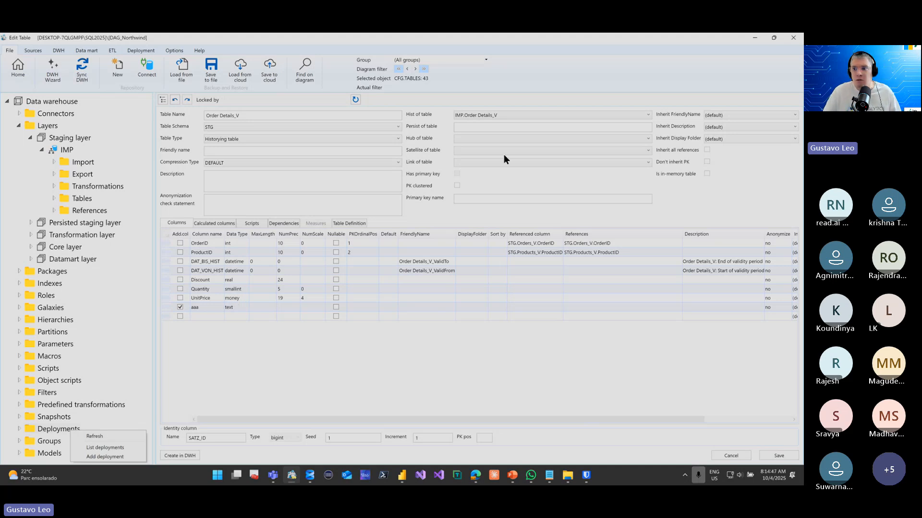
left_click(752, 35)
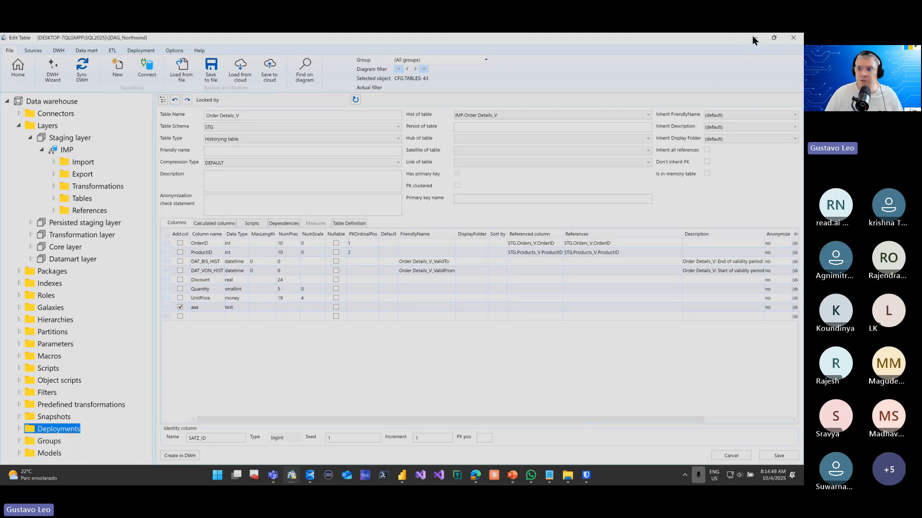
left_click(753, 38)
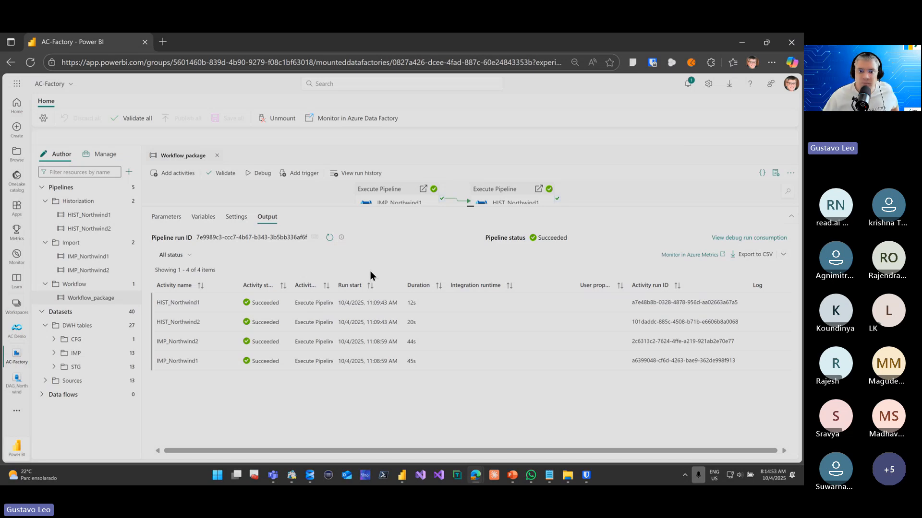
left_click_drag(390, 207, 370, 290)
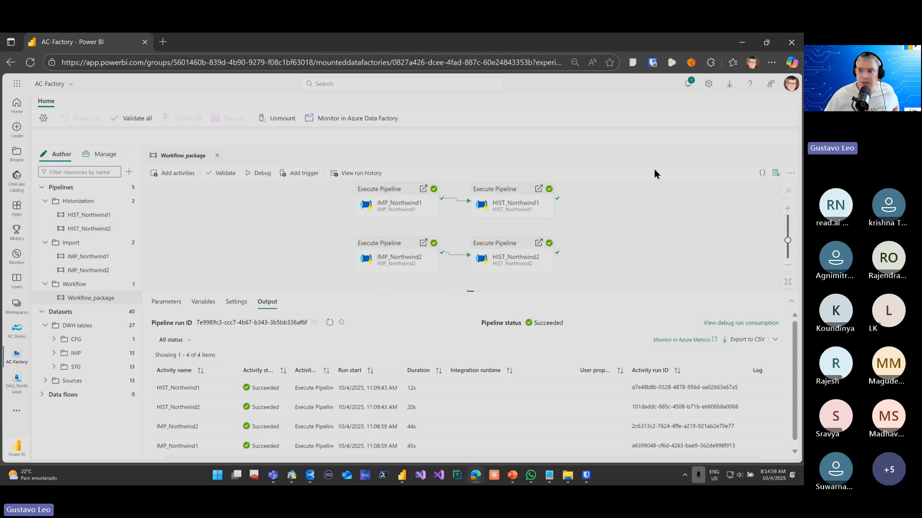
View the Microsoft.Template deployment overview, and minimize the browser and PowerBI folder windows to clear the desktop
left_click(742, 42)
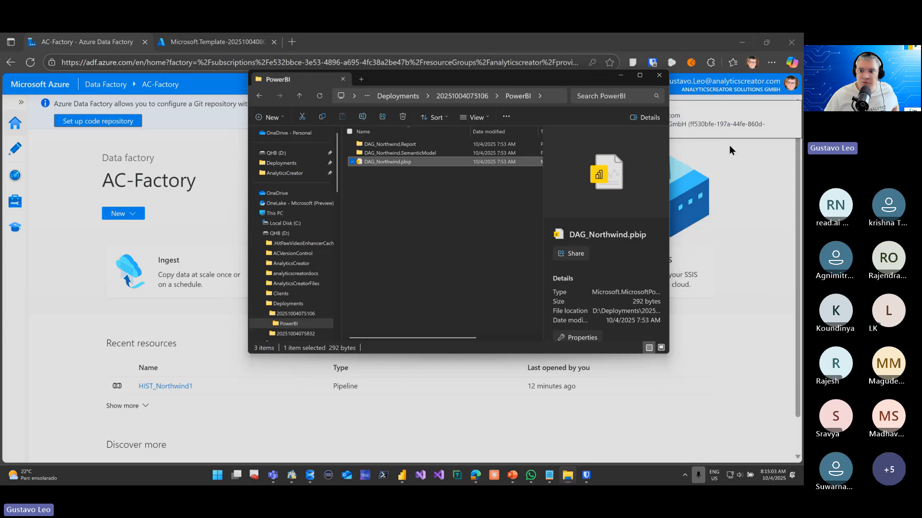
left_click(737, 157)
left_click(208, 42)
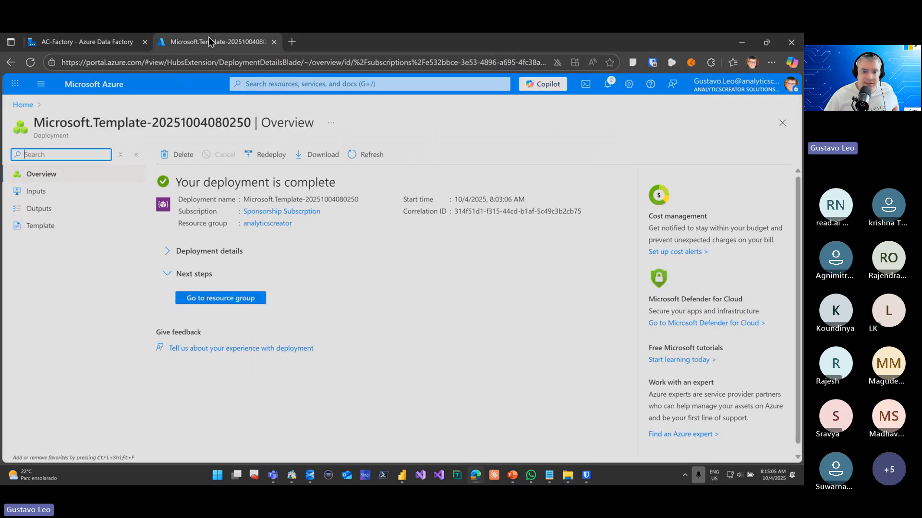
left_click(742, 42)
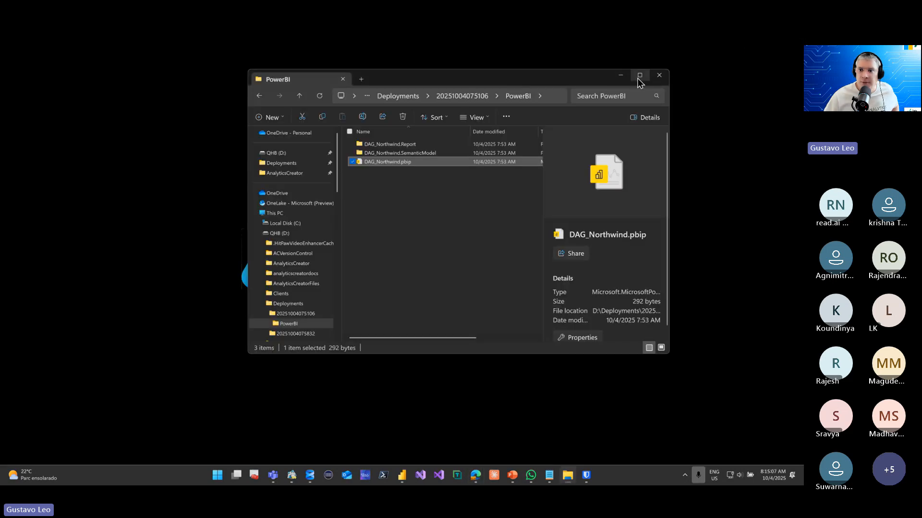
left_click(624, 77)
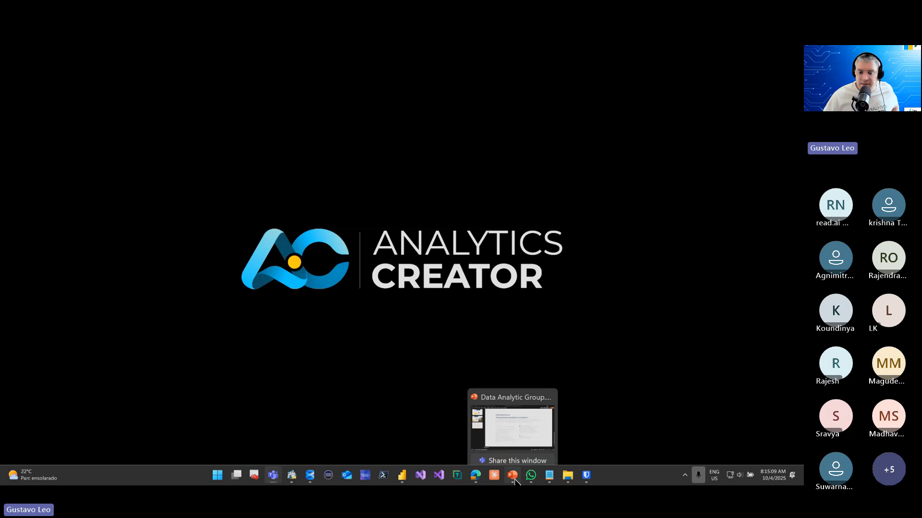
mouse_move(580, 480)
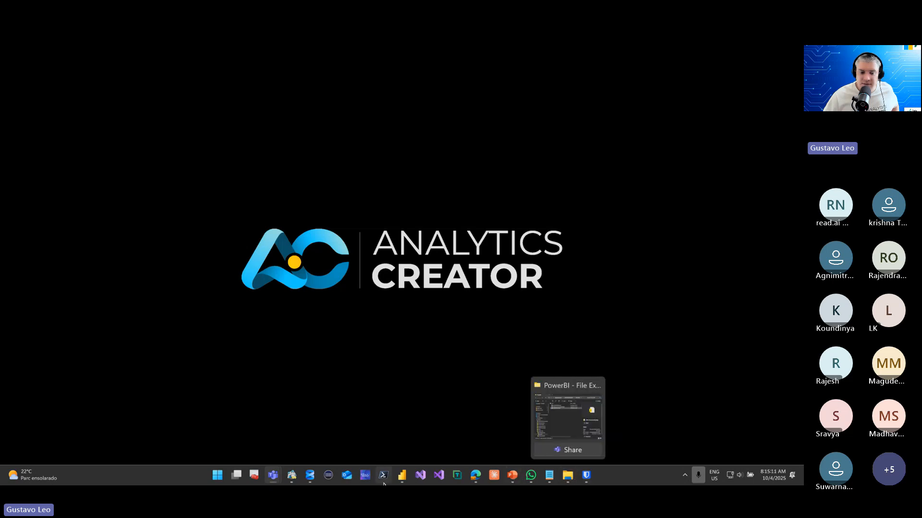
mouse_move(285, 482)
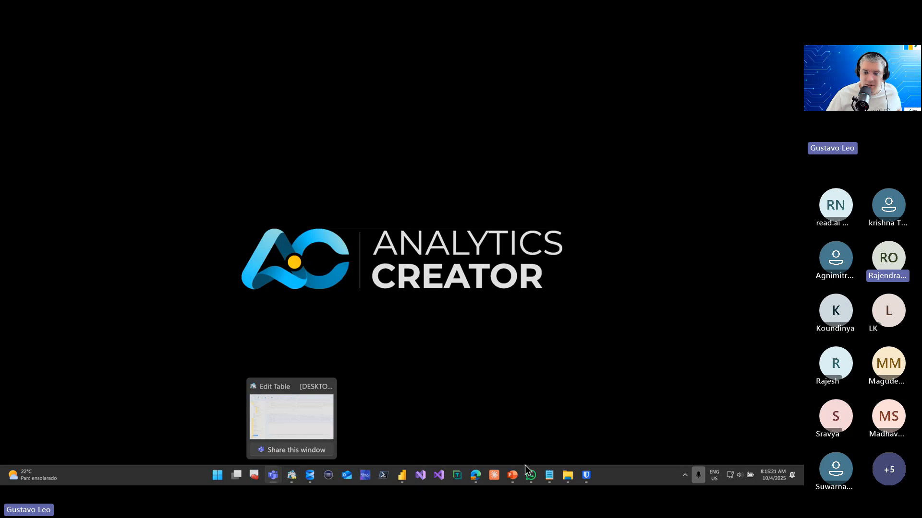
mouse_move(531, 475)
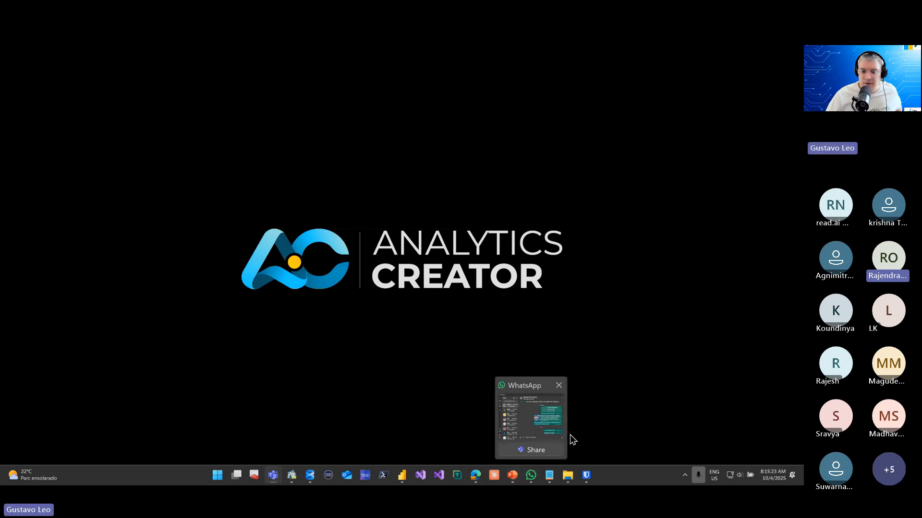